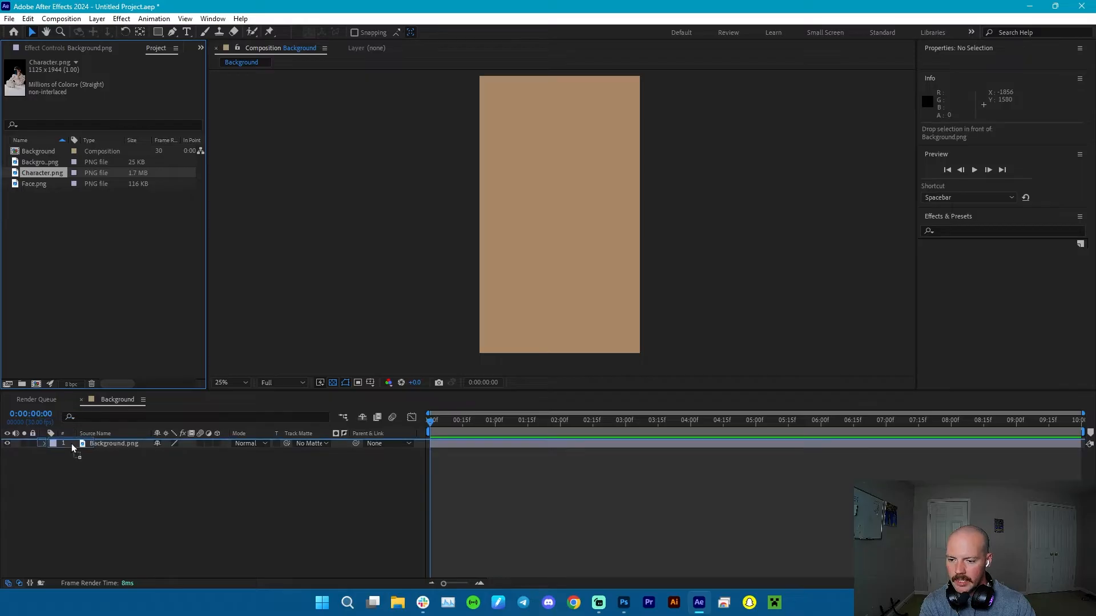
# Add Face.png as the top layer above Character.png in the Background composition and preview the stacked layers.
pyautogui.moveTo(40, 186); pyautogui.dragTo(79, 445)
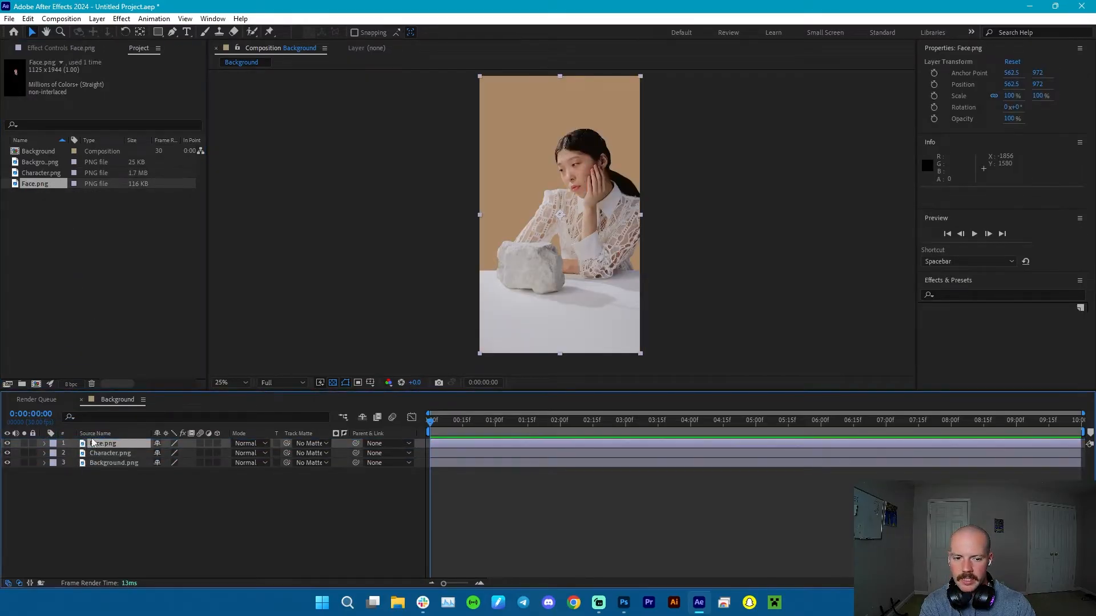
pyautogui.click(405, 215)
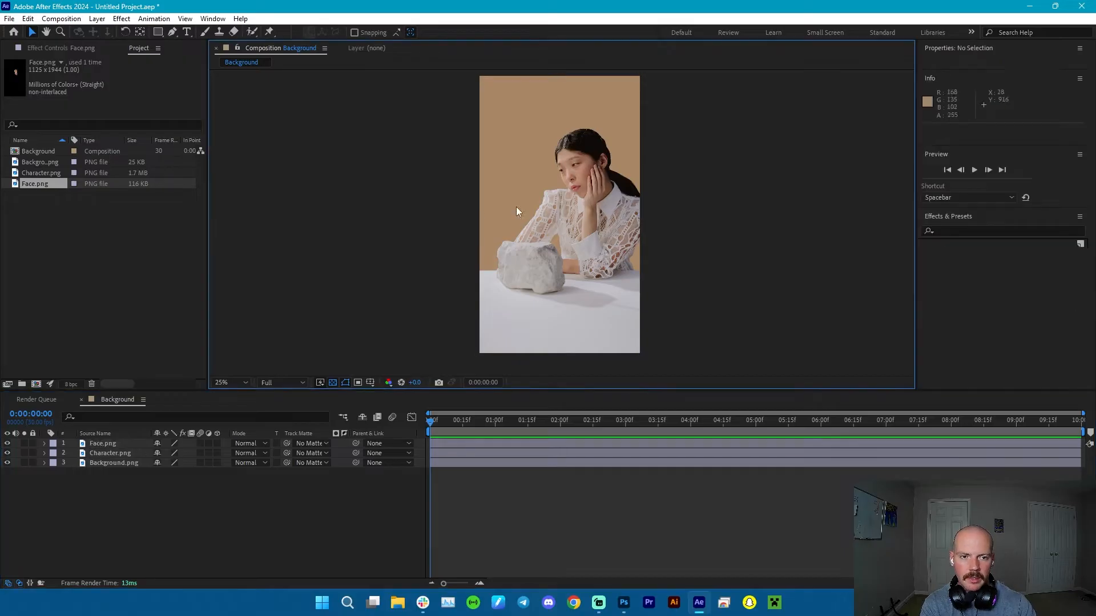
pyautogui.scroll(-1, 481, 250)
pyautogui.press('space')
pyautogui.press('space')
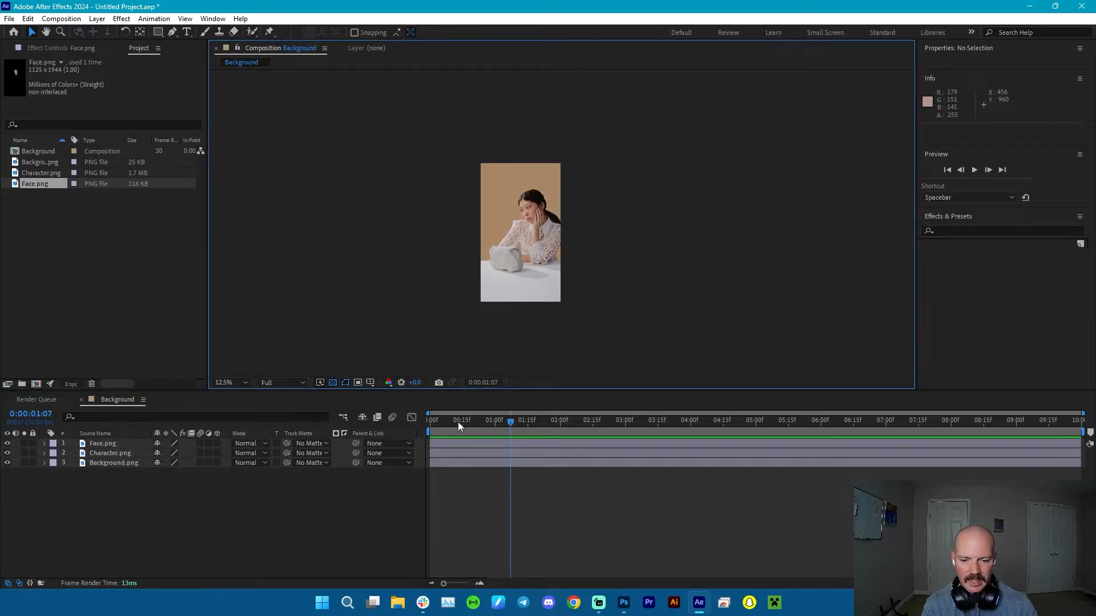
# Set a starting Position keyframe on the Face.png layer at 0:00:00:00.
pyautogui.click(431, 421)
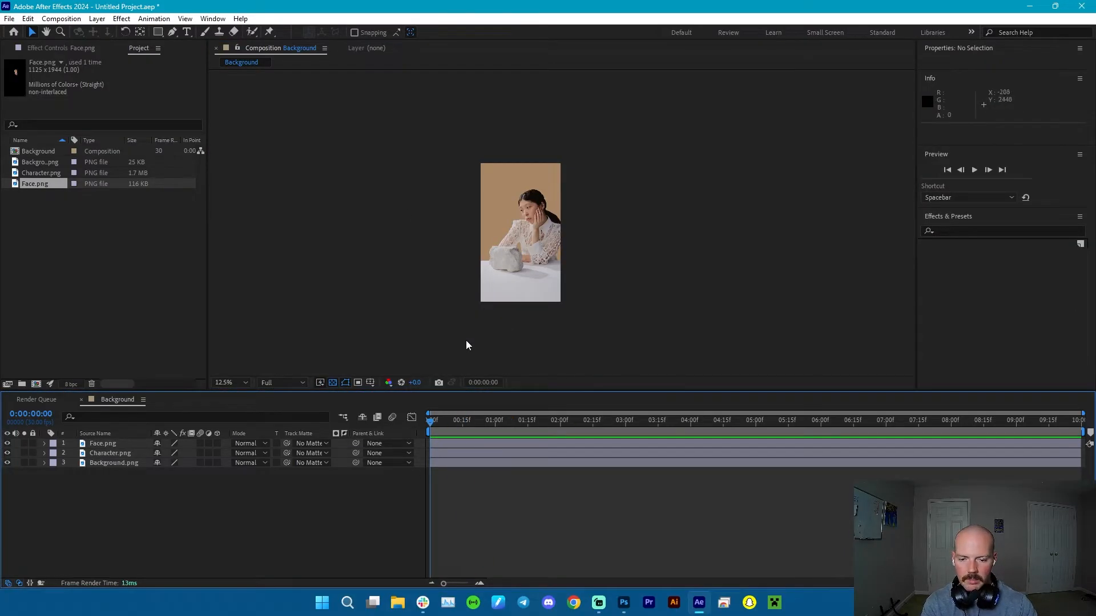
pyautogui.scroll(1, 503, 353)
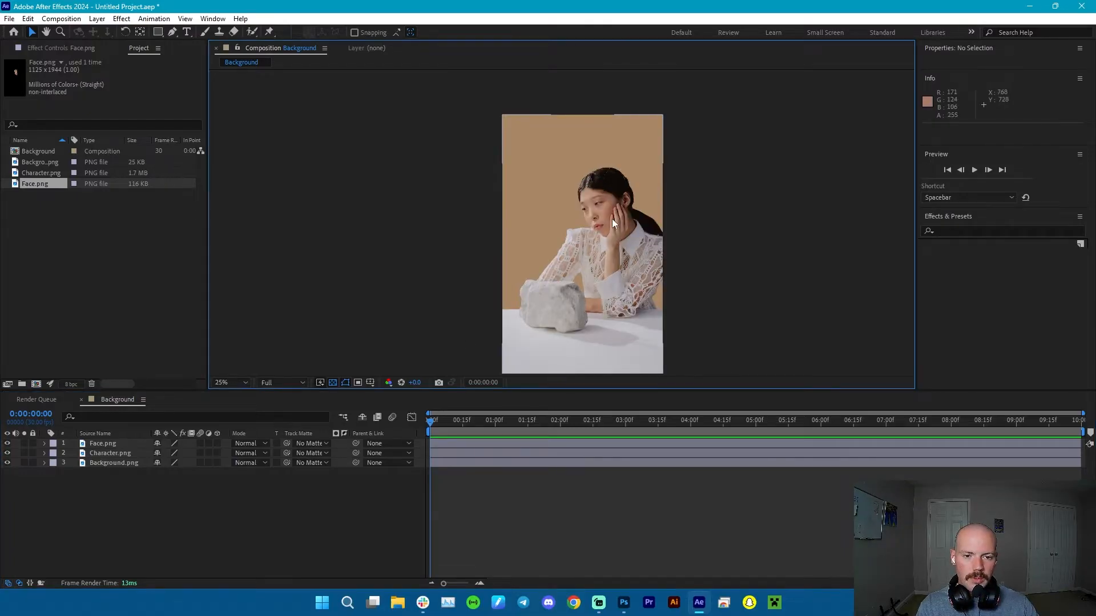
pyautogui.scroll(1, 607, 252)
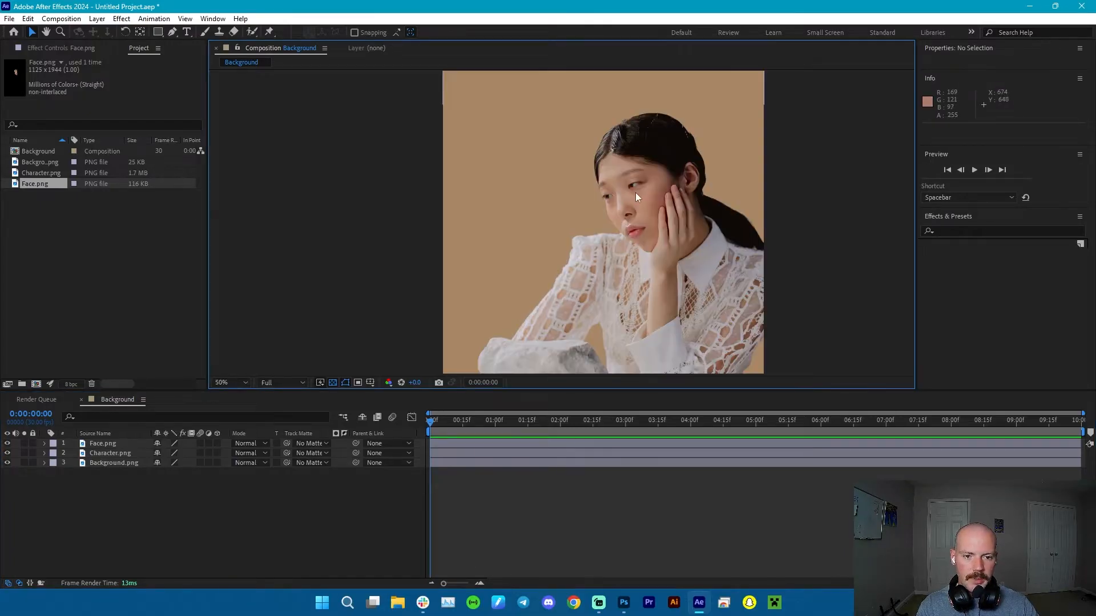
pyautogui.click(431, 425)
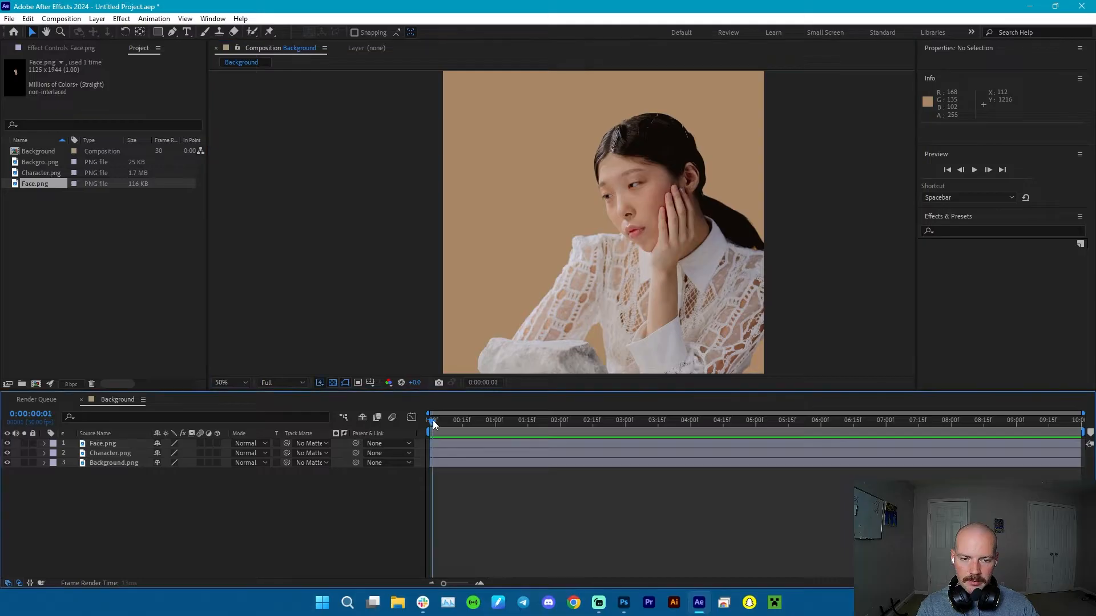
pyautogui.click(116, 447)
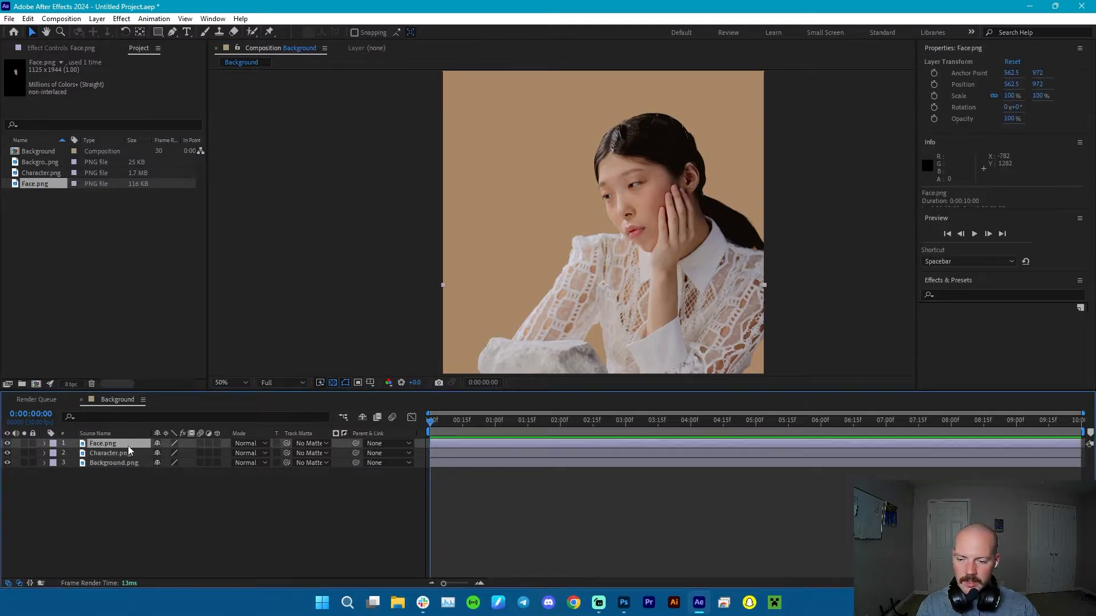
pyautogui.press('p')
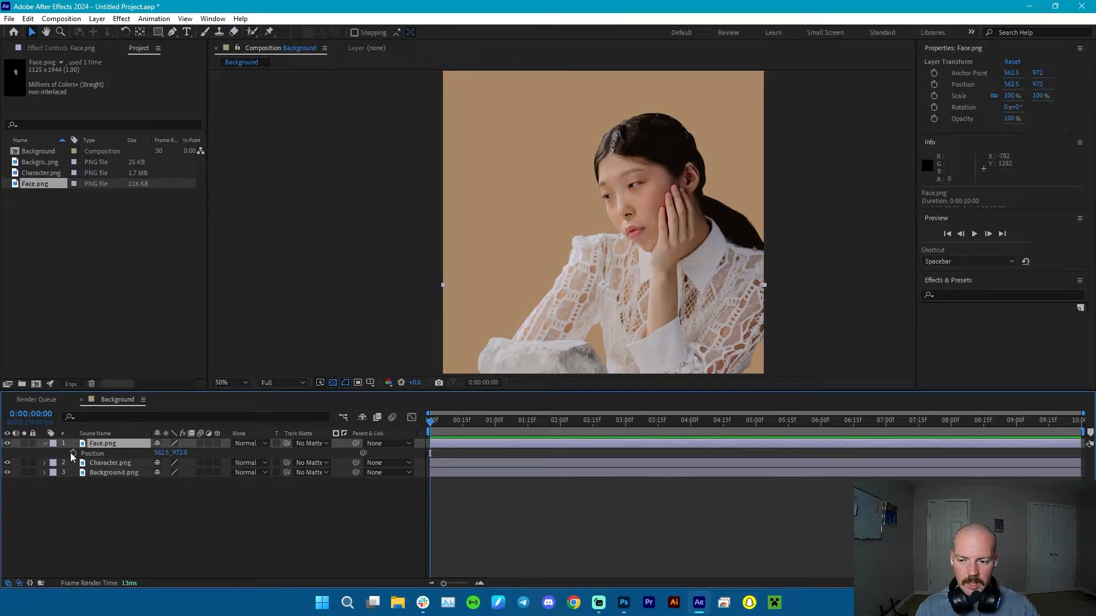
pyautogui.click(73, 454)
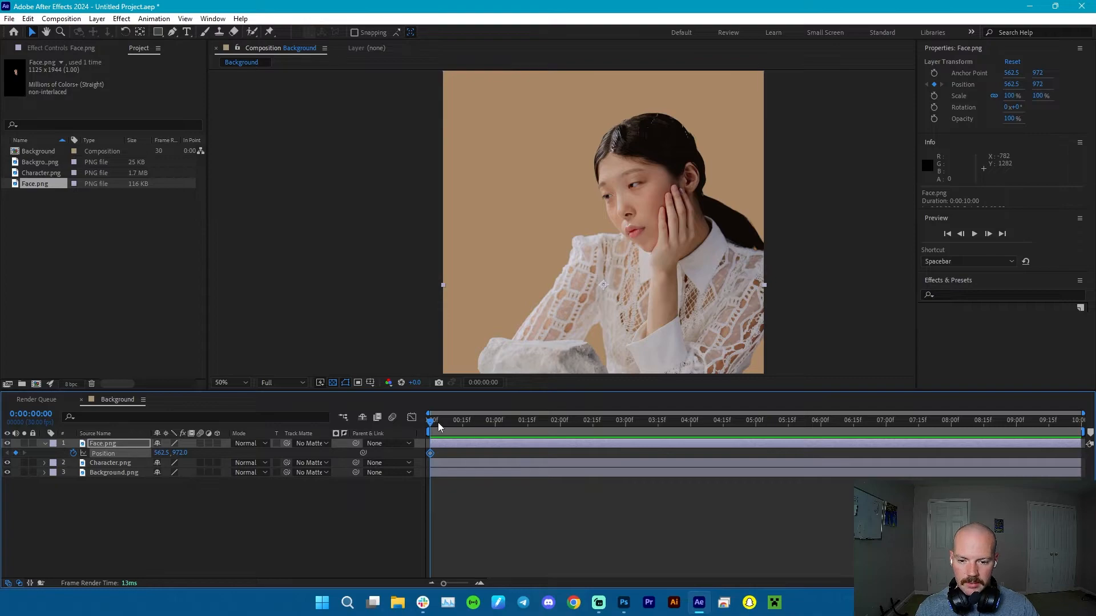
# At 0:00:00:15, move the face away from the head to above the rock, at a position of about 204.5, 1176.
pyautogui.moveTo(431, 425); pyautogui.dragTo(466, 445)
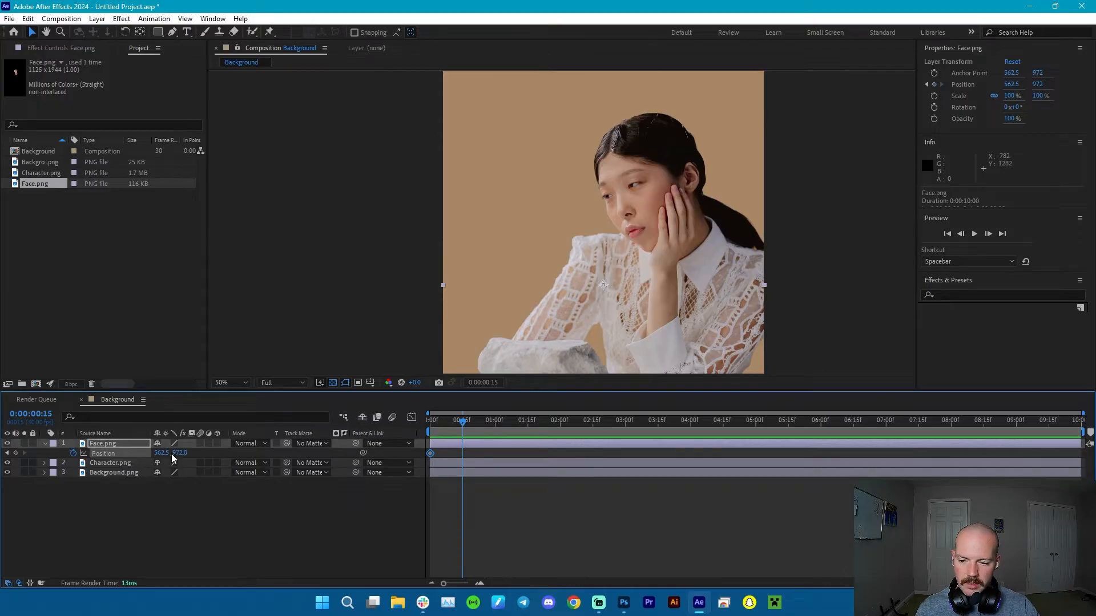
pyautogui.click(672, 199)
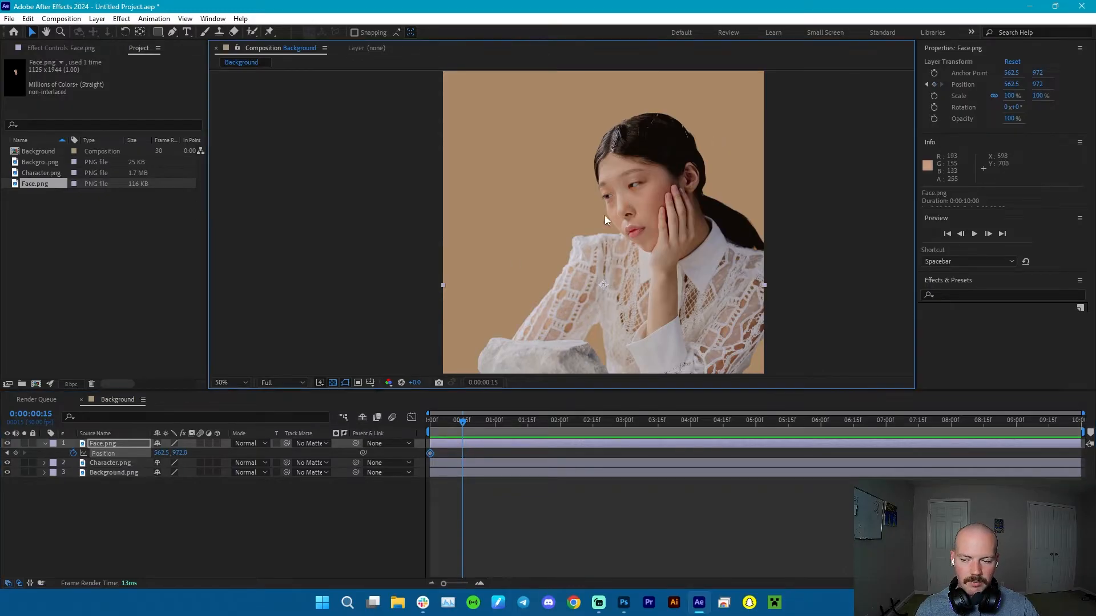
pyautogui.moveTo(629, 215); pyautogui.dragTo(527, 272)
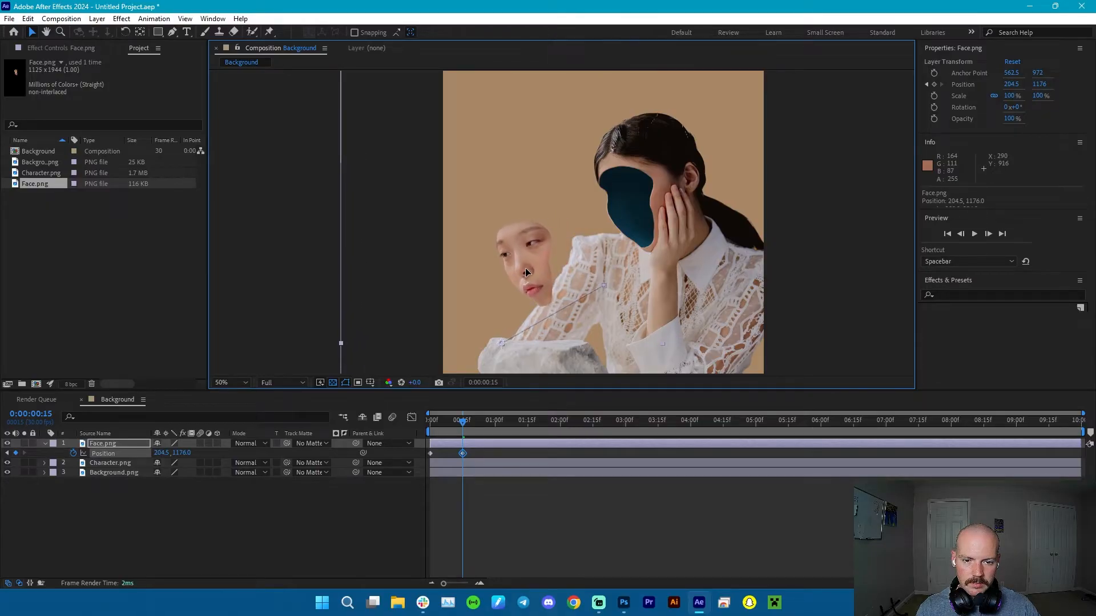
pyautogui.scroll(-1, 567, 265)
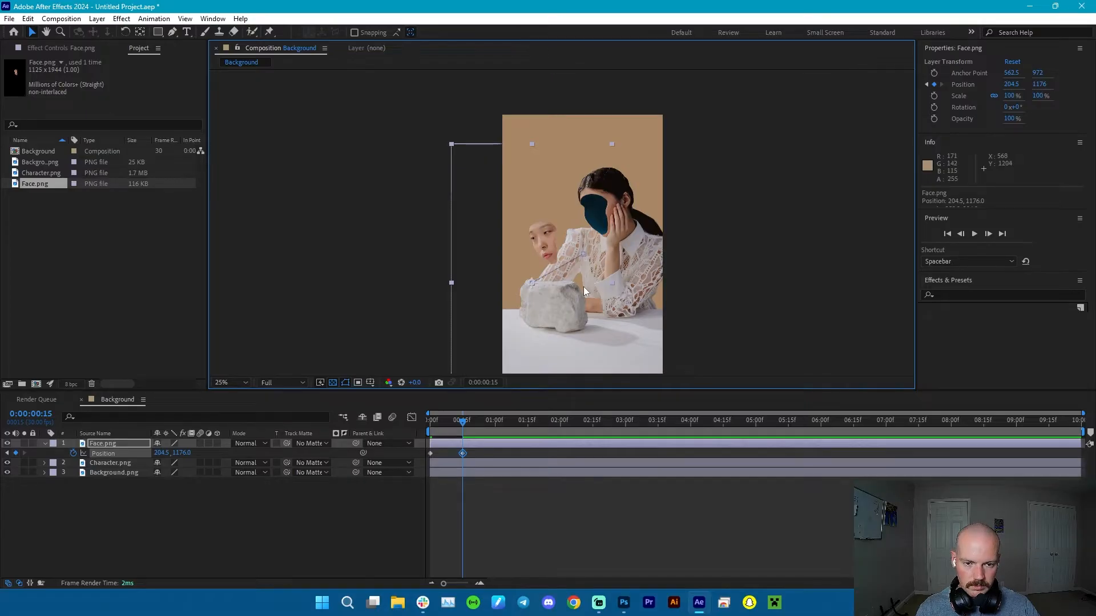
# Preview the face movement and slow it by moving the second Position keyframe to 0:00:01:00.
pyautogui.moveTo(461, 423); pyautogui.dragTo(416, 420)
pyautogui.press('space')
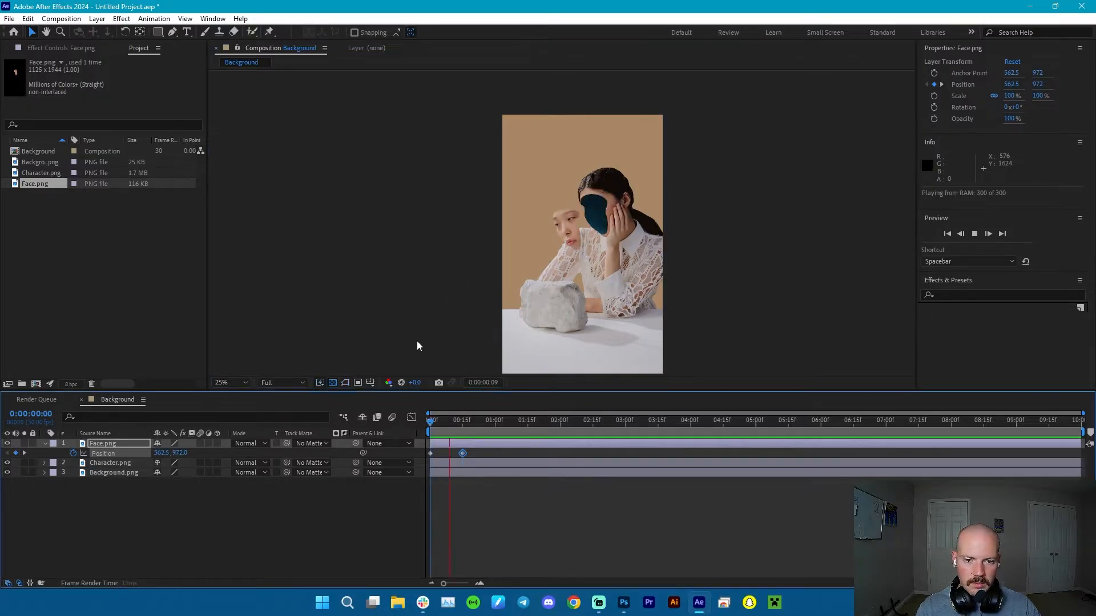
pyautogui.press('space')
pyautogui.moveTo(462, 453); pyautogui.dragTo(494, 453)
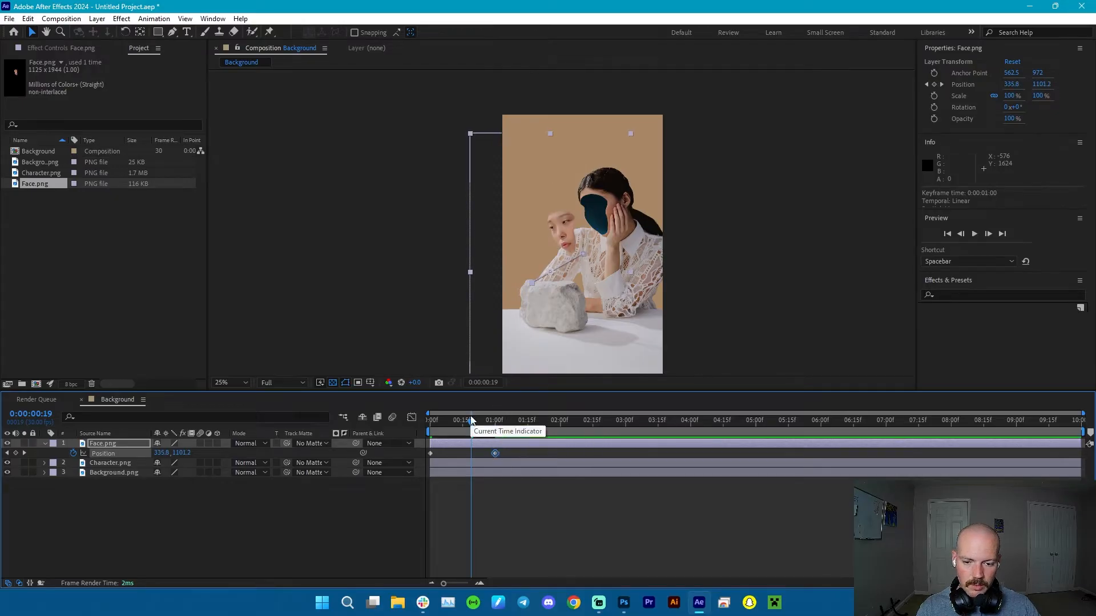
pyautogui.press('space')
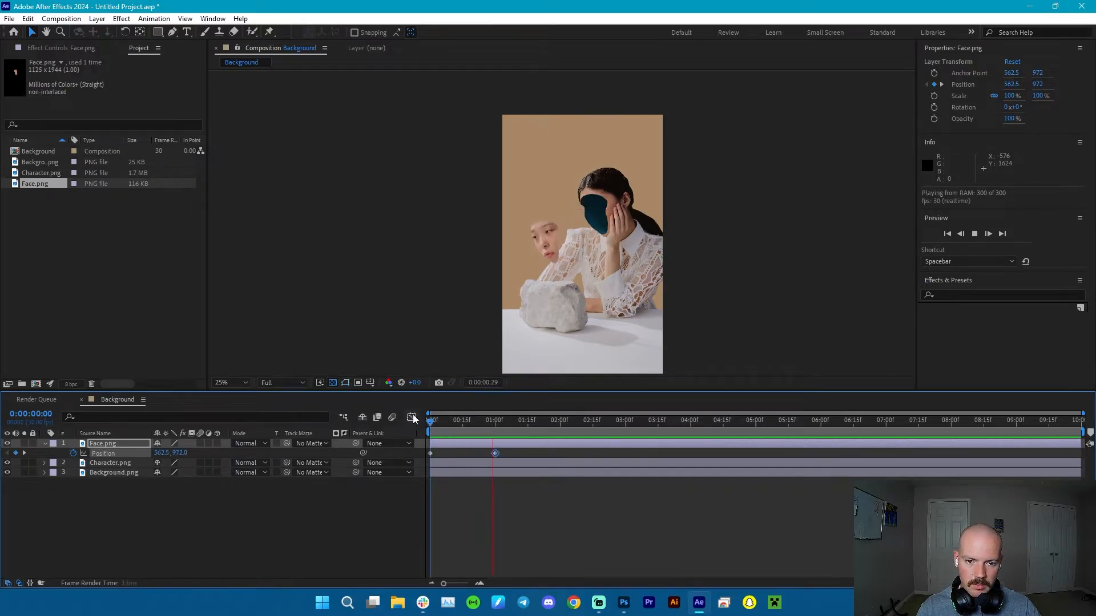
pyautogui.press('space')
# Easy ease both Position keyframes and extend the ending keyframe's speed handle to about 0:00:00:15, giving an early speed peak.
pyautogui.moveTo(509, 450); pyautogui.dragTo(428, 458)
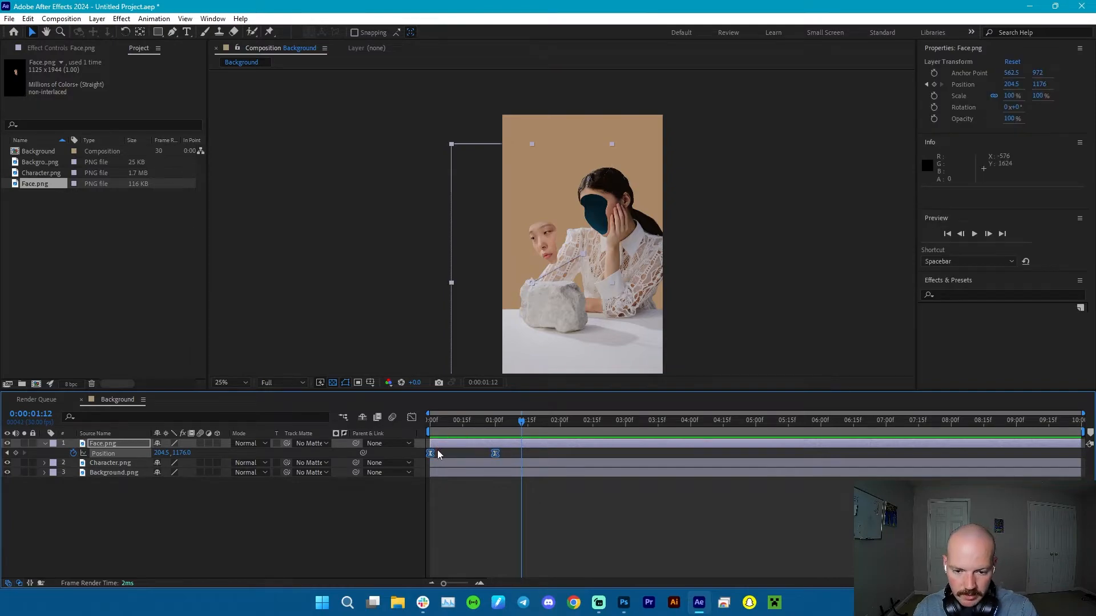
pyautogui.click(416, 417)
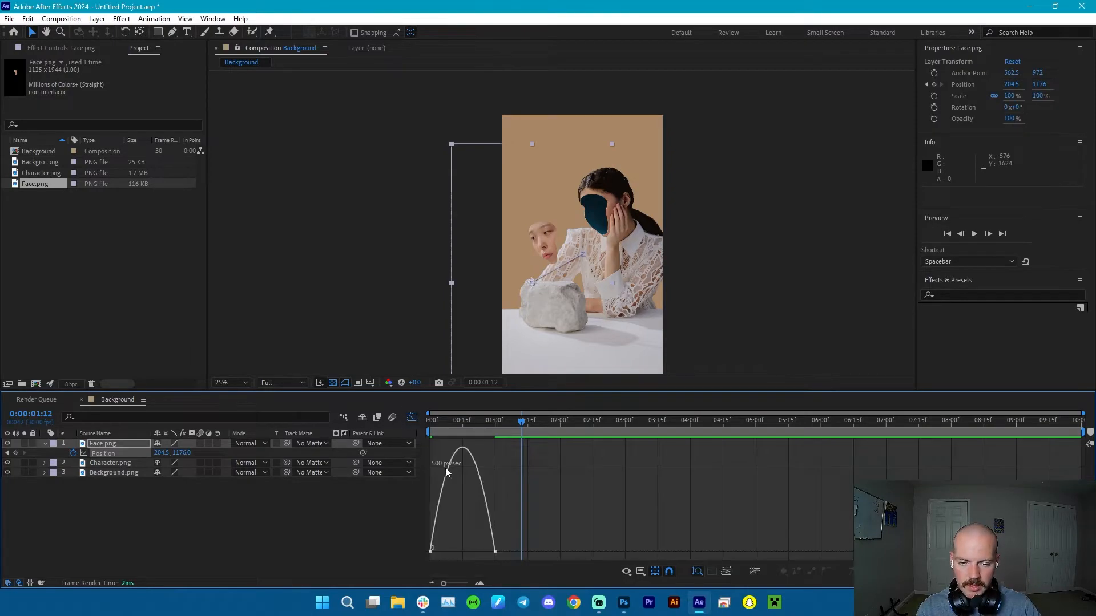
pyautogui.click(494, 553)
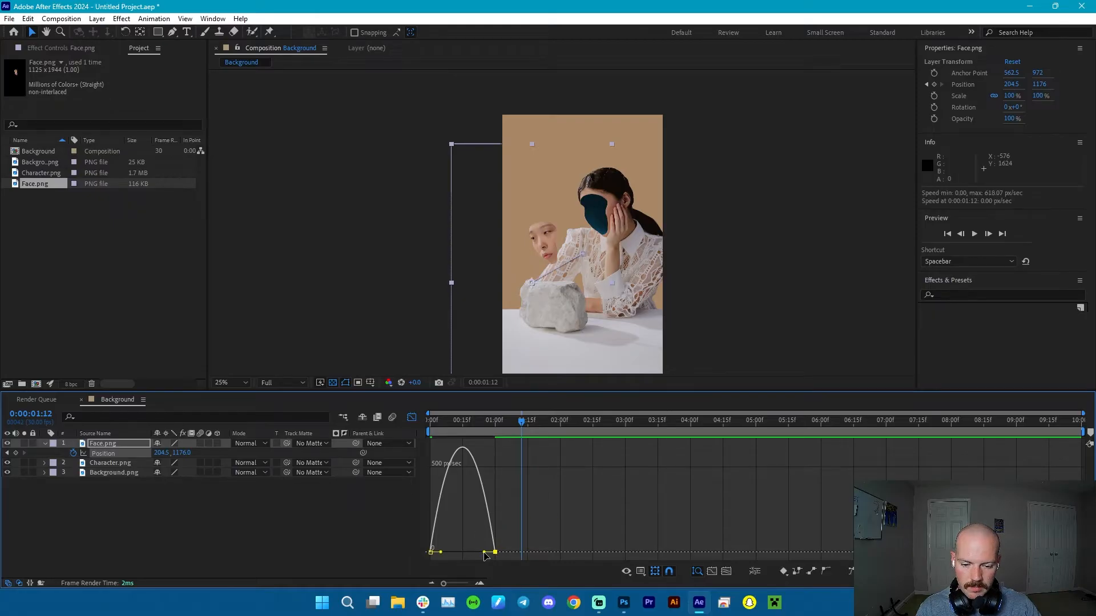
pyautogui.moveTo(484, 552); pyautogui.dragTo(462, 553)
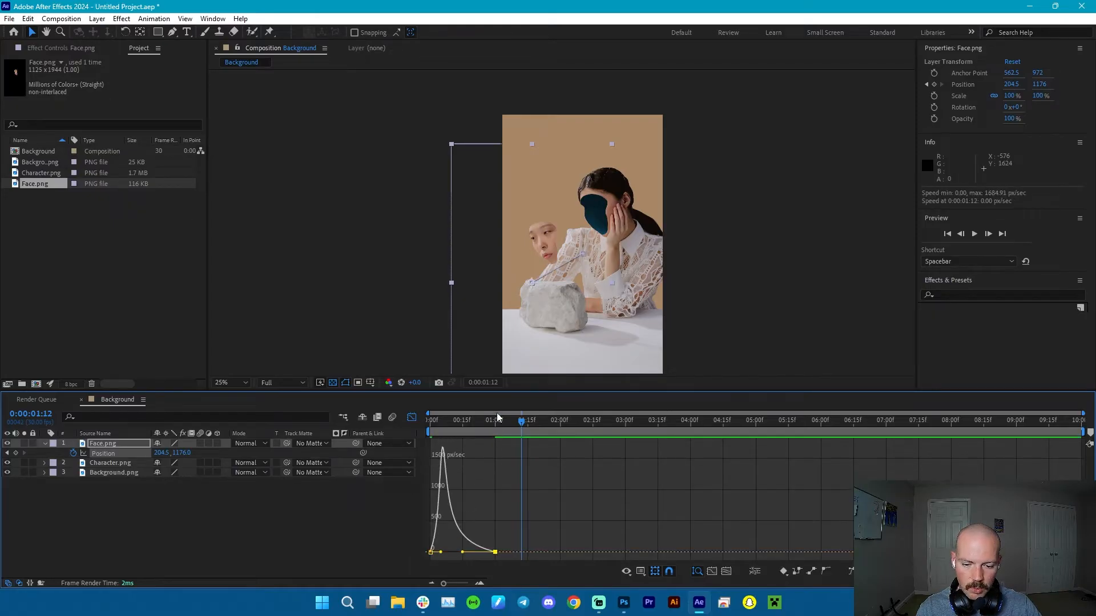
pyautogui.press('space')
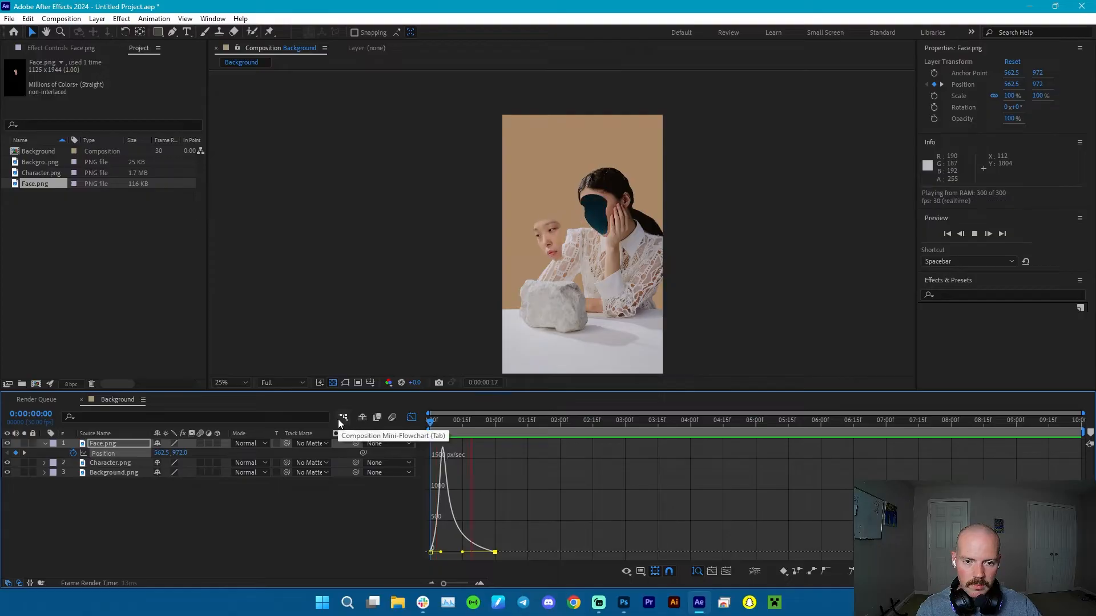
pyautogui.press('space')
# Move the ending Position keyframe to 0:00:02:00 and extend both speed handles to meet near 0:00:01:00, then preview the motion.
pyautogui.click(444, 553)
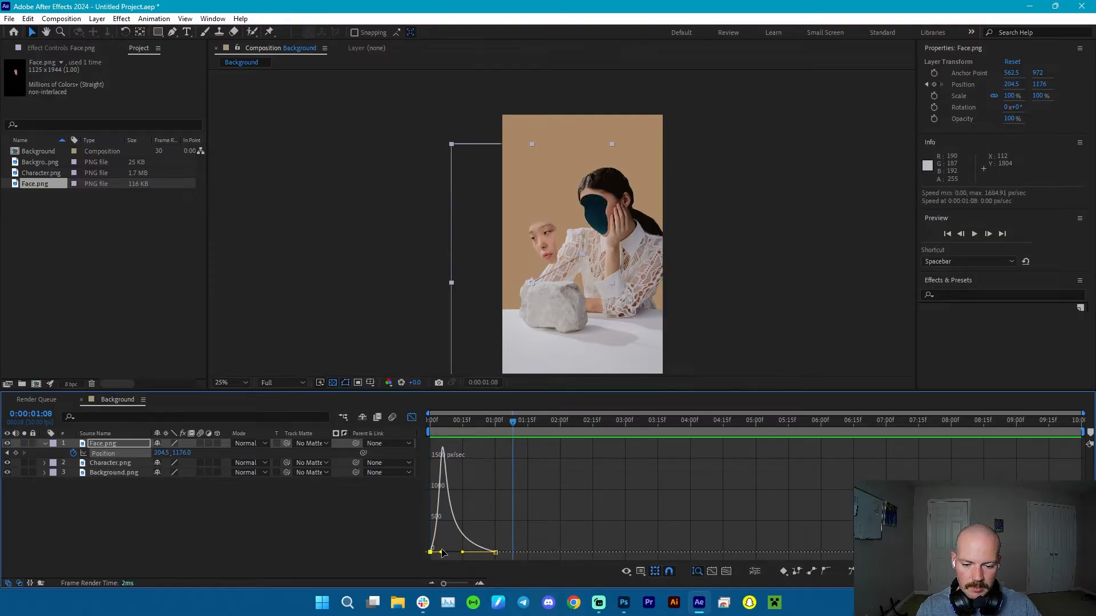
pyautogui.moveTo(442, 553); pyautogui.dragTo(561, 554)
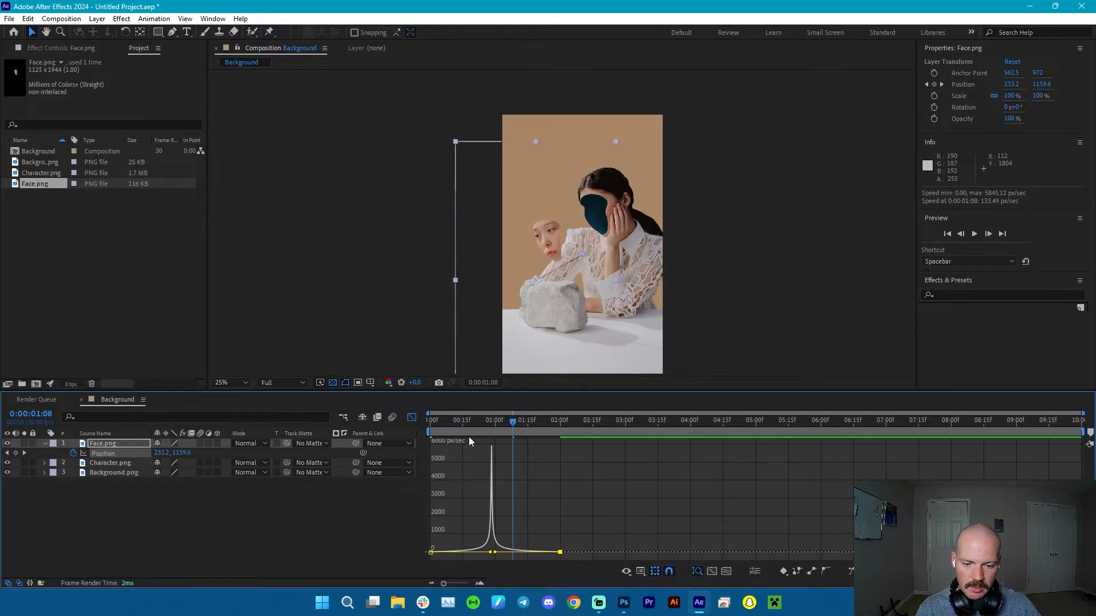
pyautogui.moveTo(463, 426); pyautogui.dragTo(434, 425)
pyautogui.press('space')
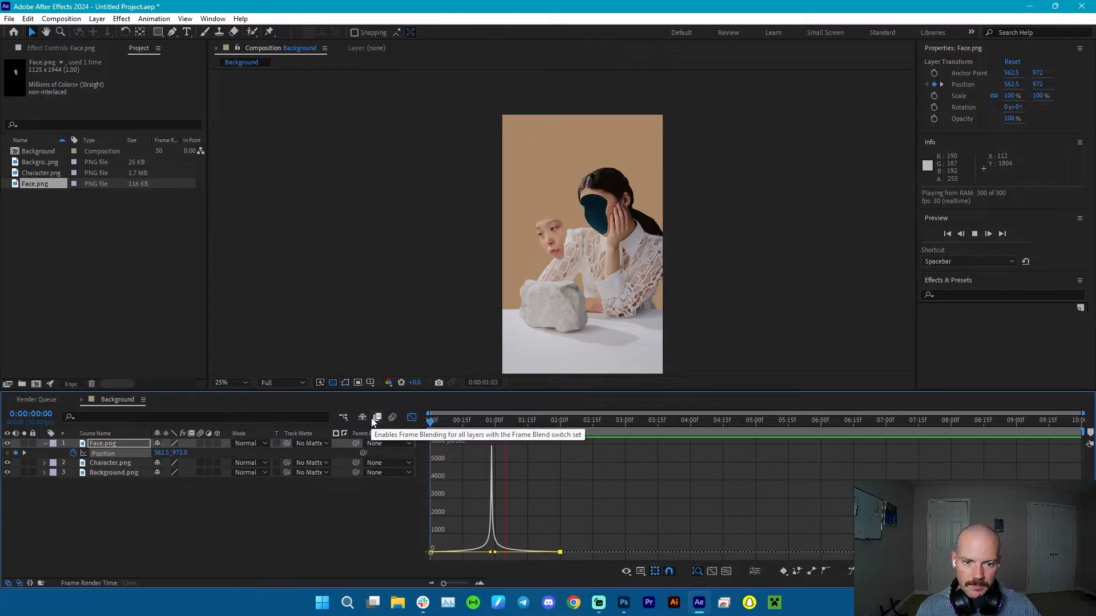
pyautogui.press('space')
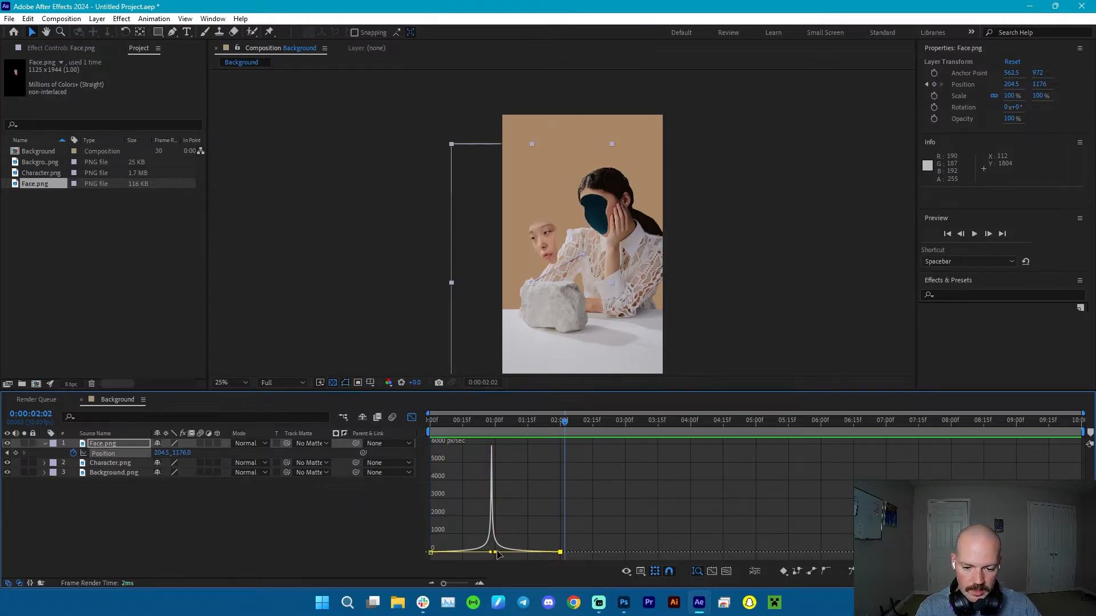
# Shorten both speed handles in the graph for a softer, wider peak and preview the face movement.
pyautogui.moveTo(495, 552); pyautogui.dragTo(473, 552)
pyautogui.press('space')
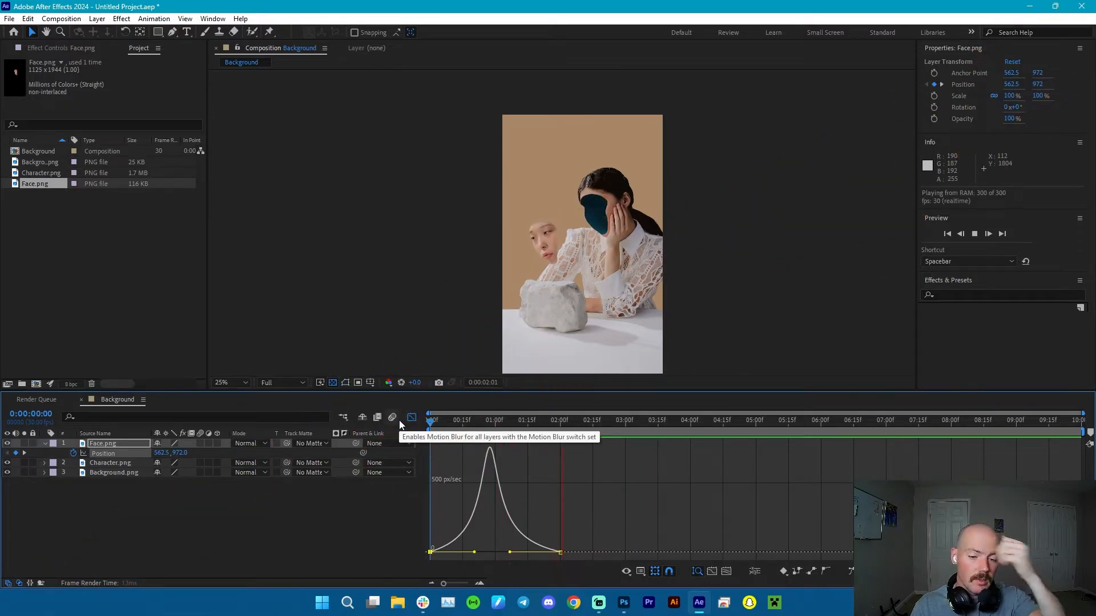
pyautogui.press('space')
# Extend the ending keyframe's speed handle back to about 0:00:01:00 for a sharper peak and replay from the start.
pyautogui.click(510, 552)
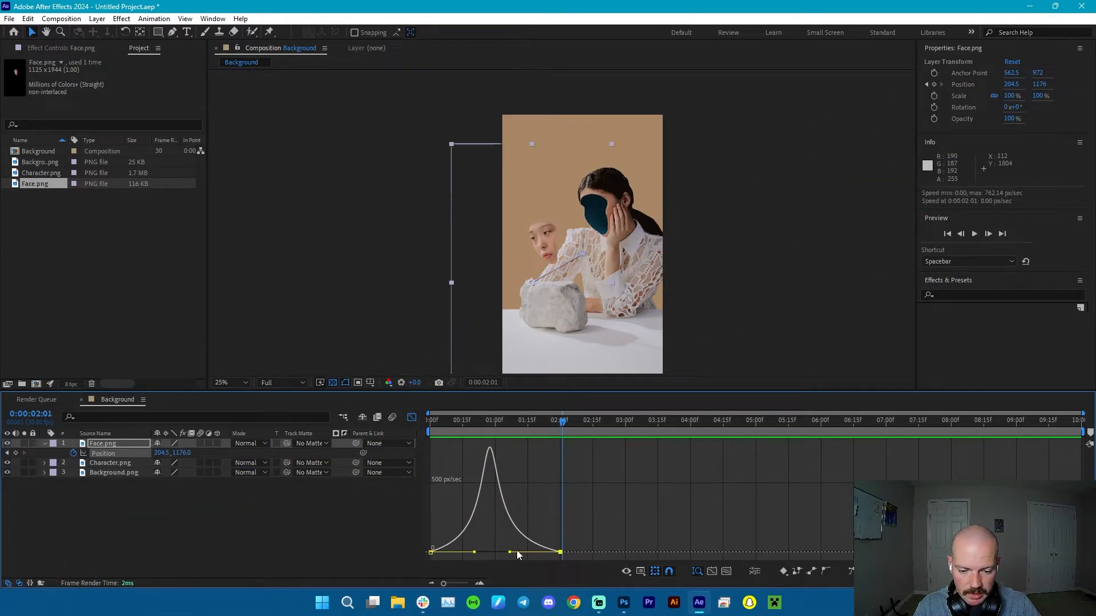
pyautogui.moveTo(511, 557); pyautogui.dragTo(494, 554)
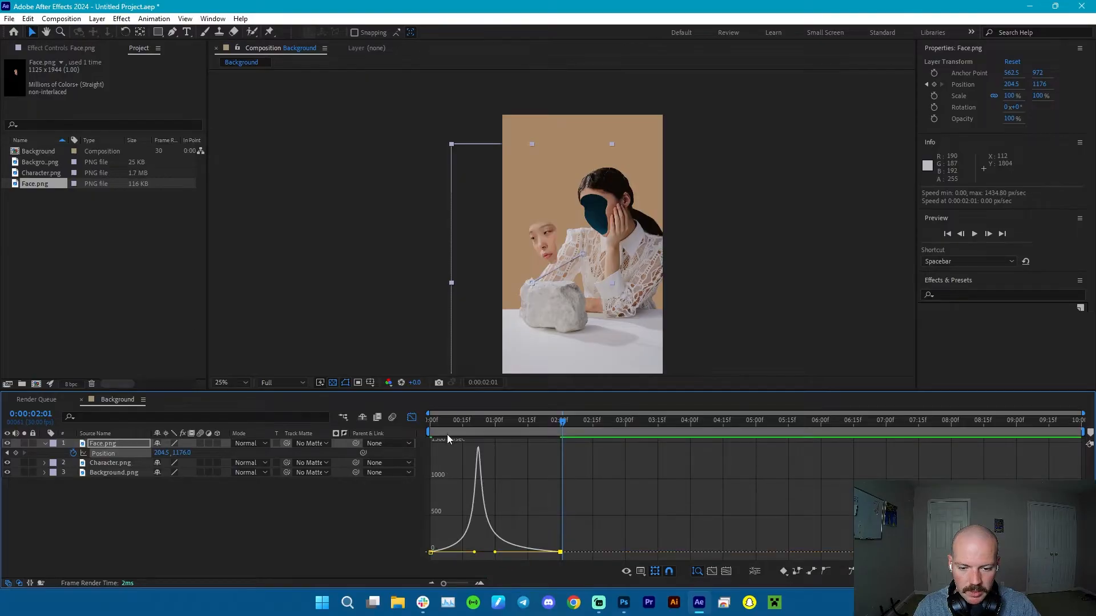
pyautogui.press('Home')
pyautogui.press('space')
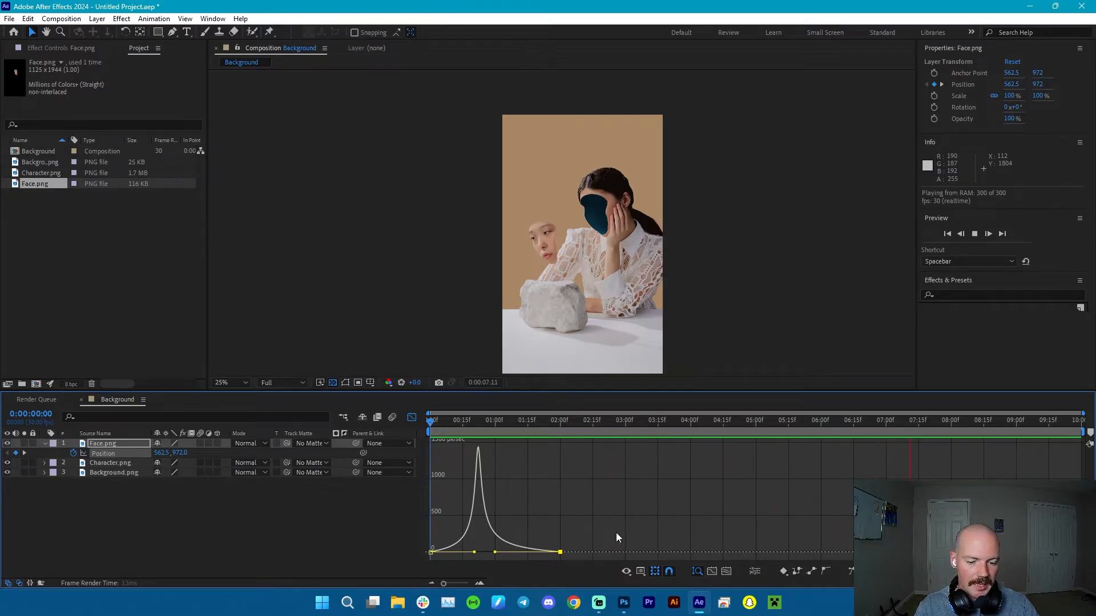
pyautogui.press('space')
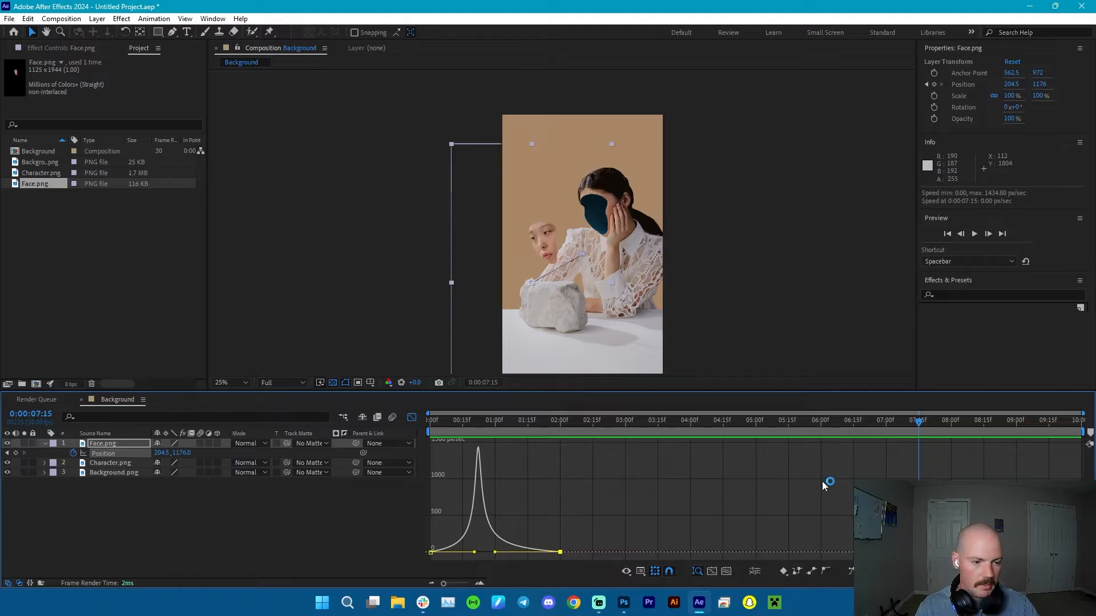
# Add a Position keyframe to Face.png at 0:00:08:15 to hold the detached face in place.
pyautogui.moveTo(921, 423); pyautogui.dragTo(983, 436)
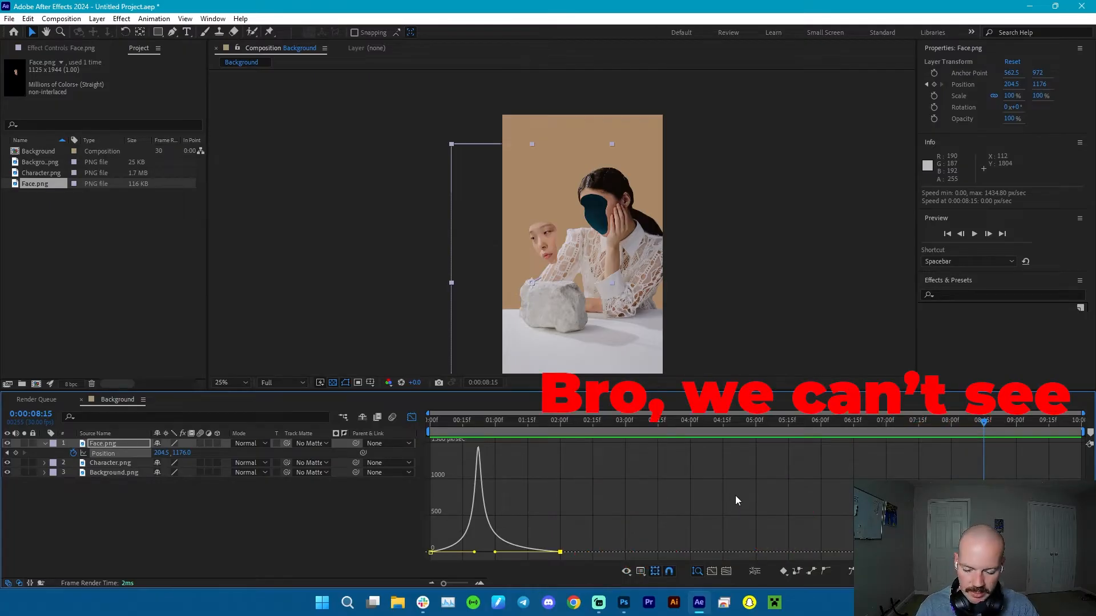
pyautogui.hotkey('alt', 'shift', 'p')
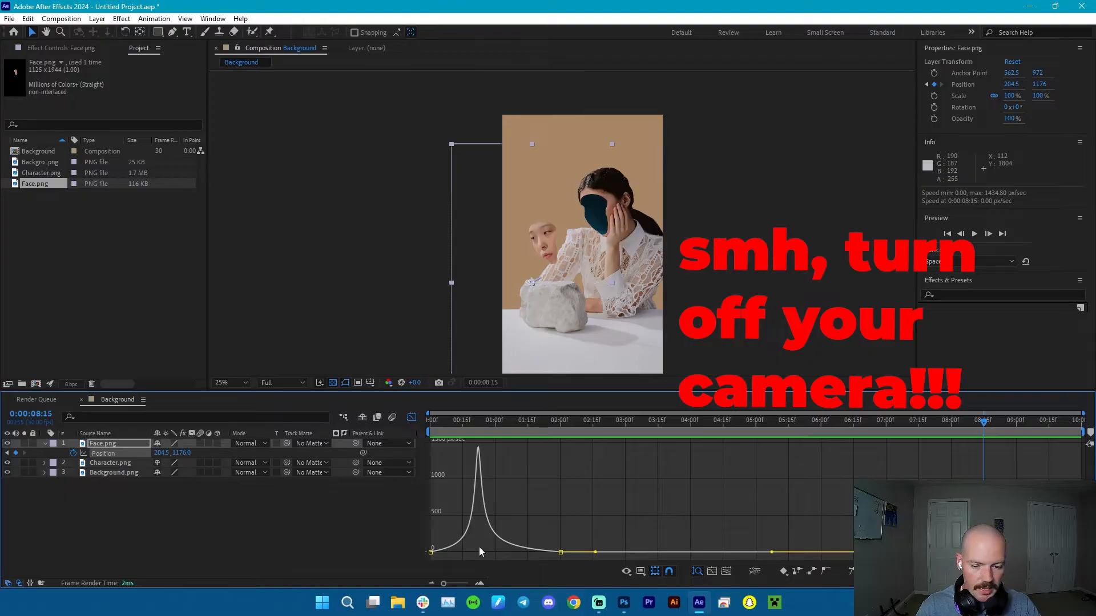
# Copy Face.png's first Position keyframe to 0:00:09:29 so the face returns to the head, then preview the full animation.
pyautogui.click(430, 551)
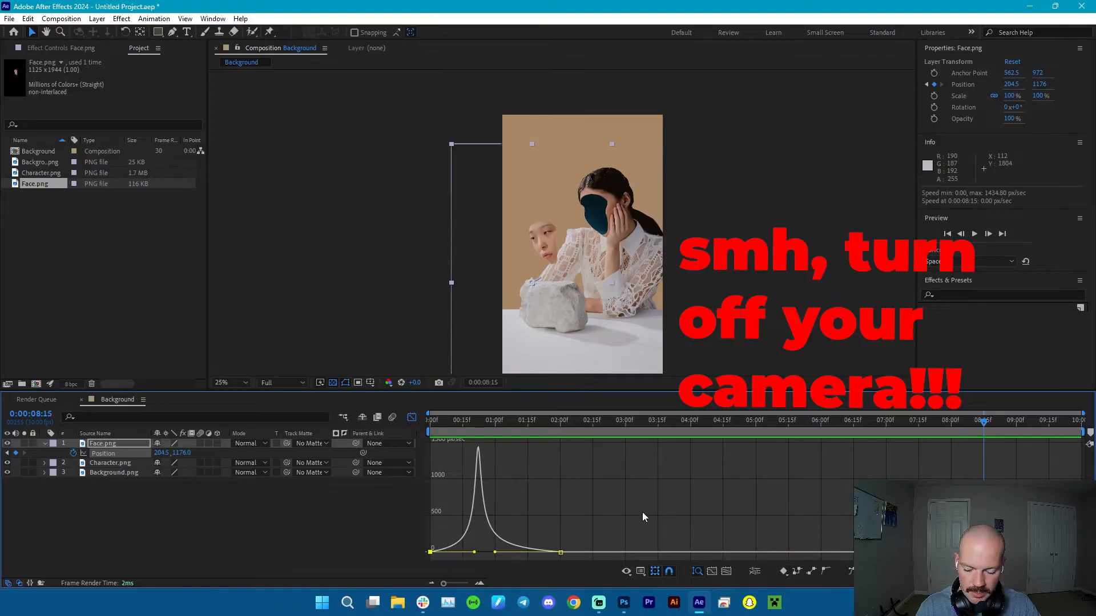
pyautogui.moveTo(1063, 427); pyautogui.dragTo(1093, 429)
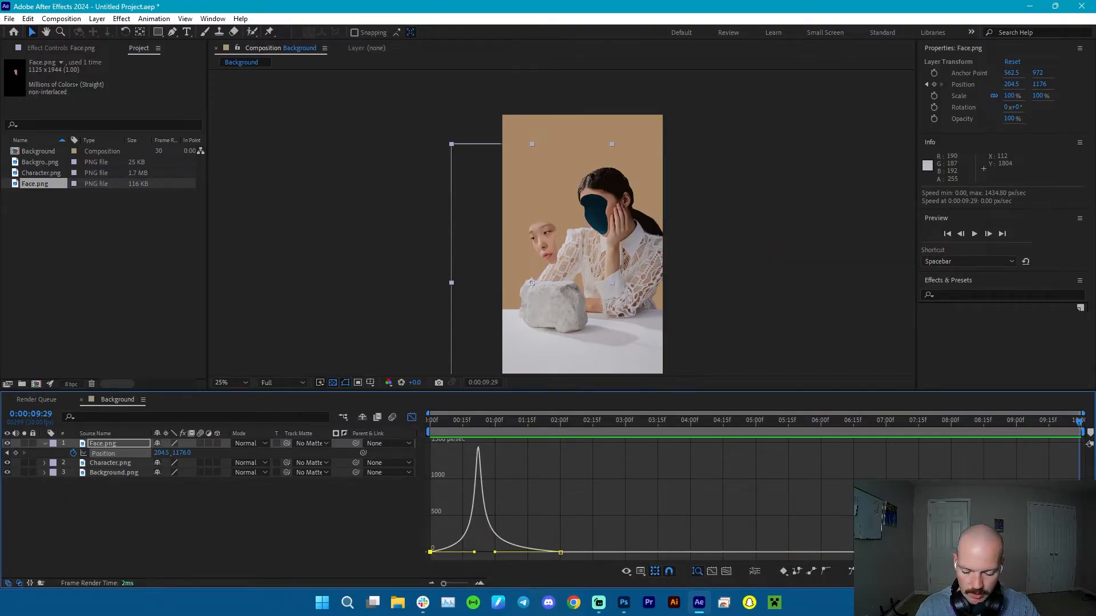
pyautogui.hotkey('ctrl', 'v')
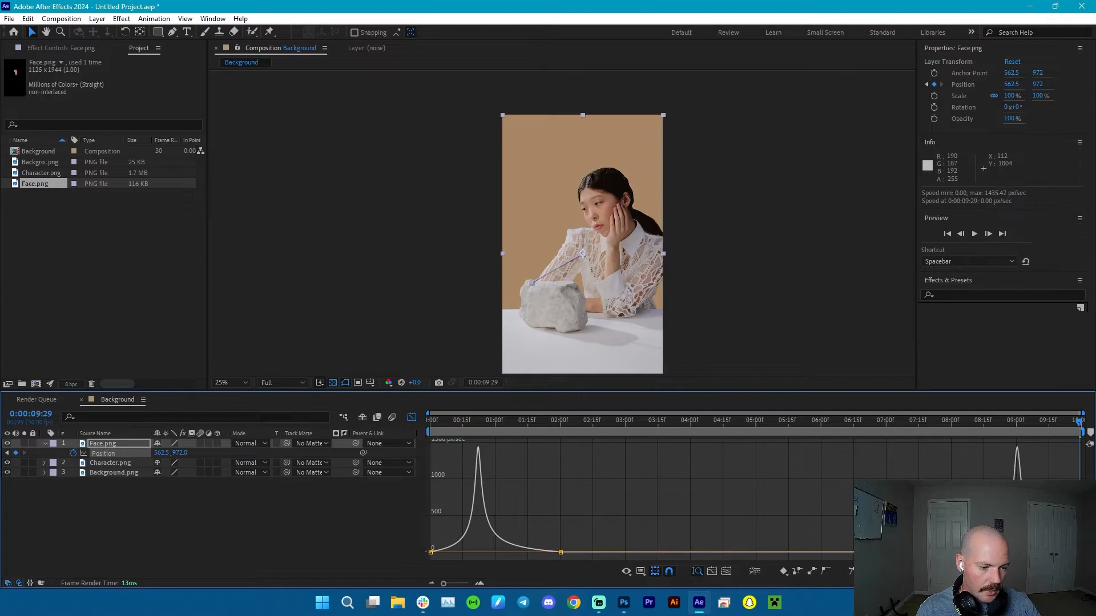
pyautogui.press('space')
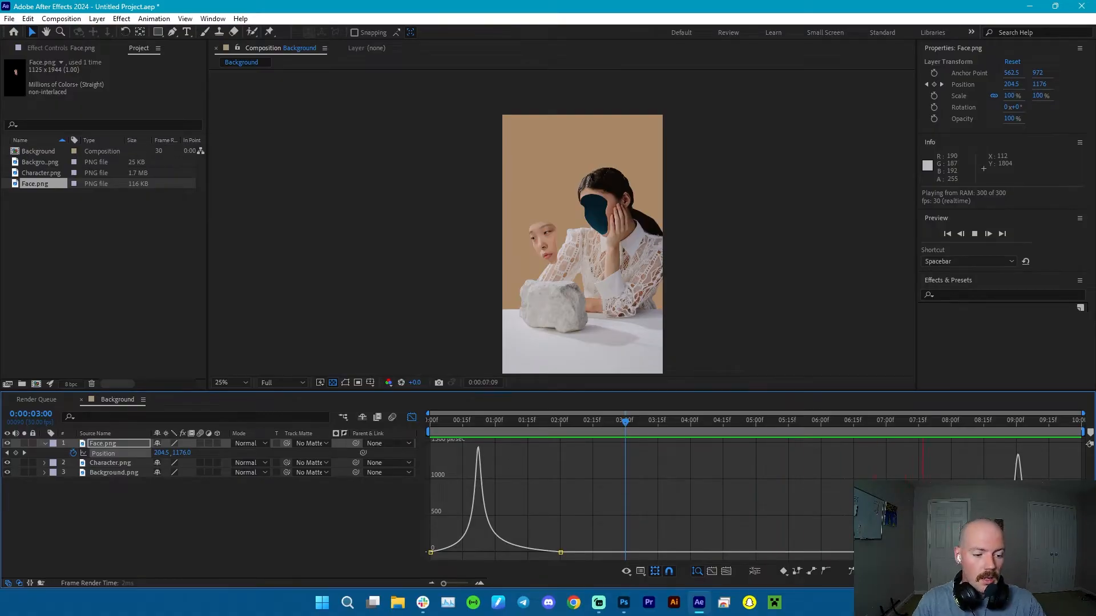
pyautogui.scroll(3, 587, 198)
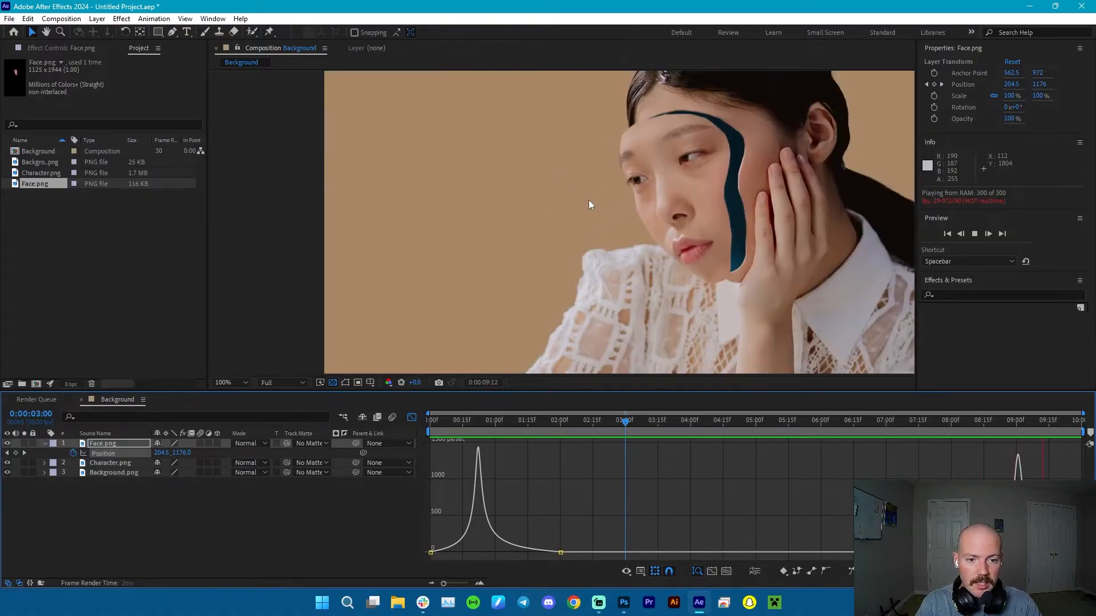
pyautogui.scroll(-2, 589, 199)
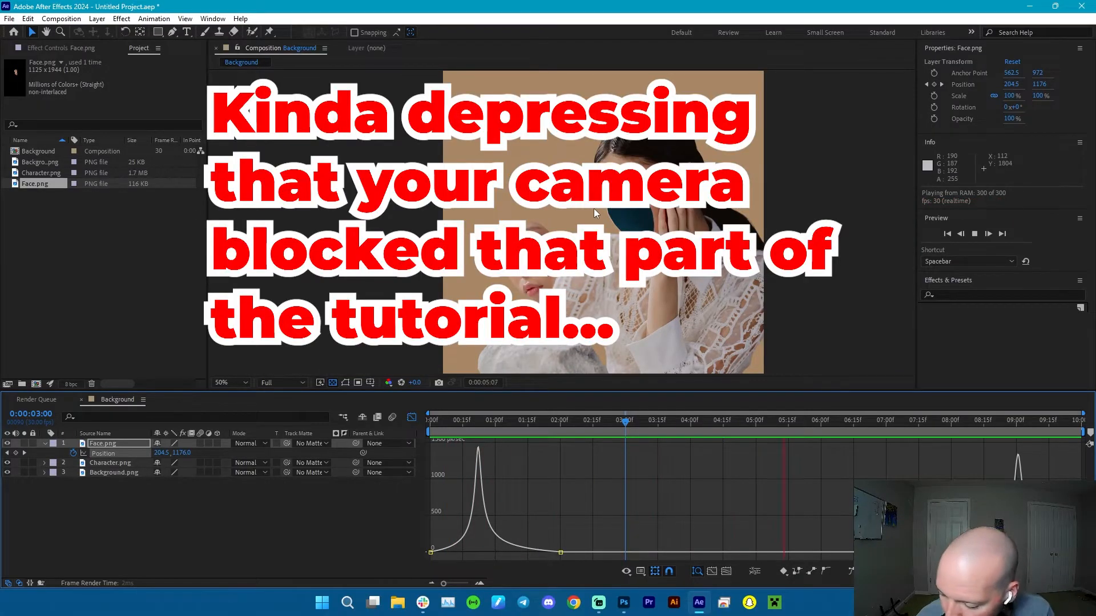
pyautogui.press('space')
# Create a comp-sized solid layer coloured bright blue 0096FF above the other layers.
pyautogui.rightClick(94, 533)
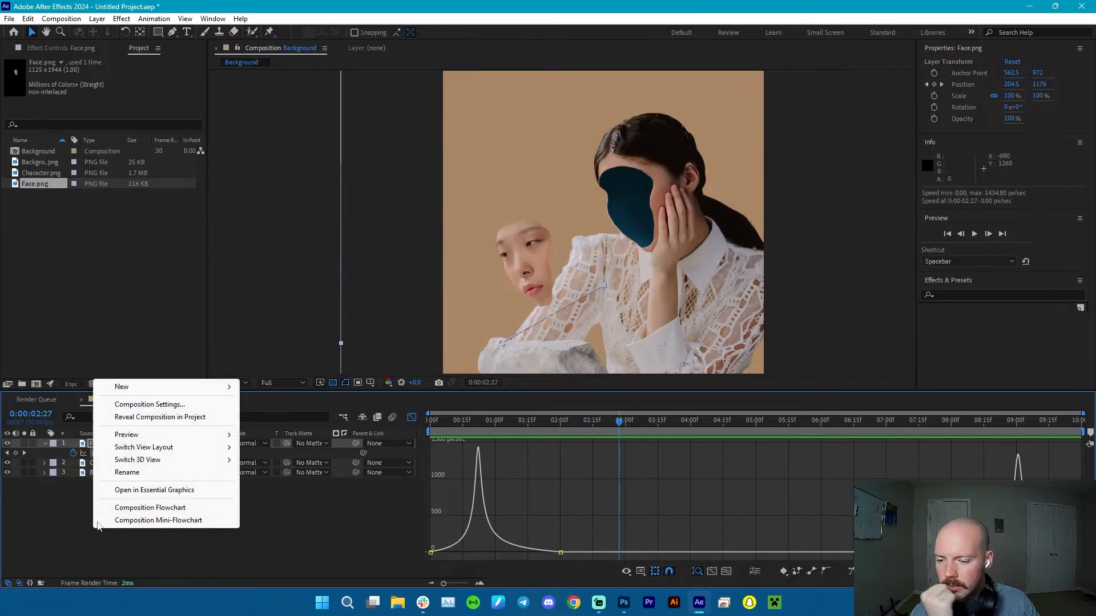
pyautogui.moveTo(177, 387)
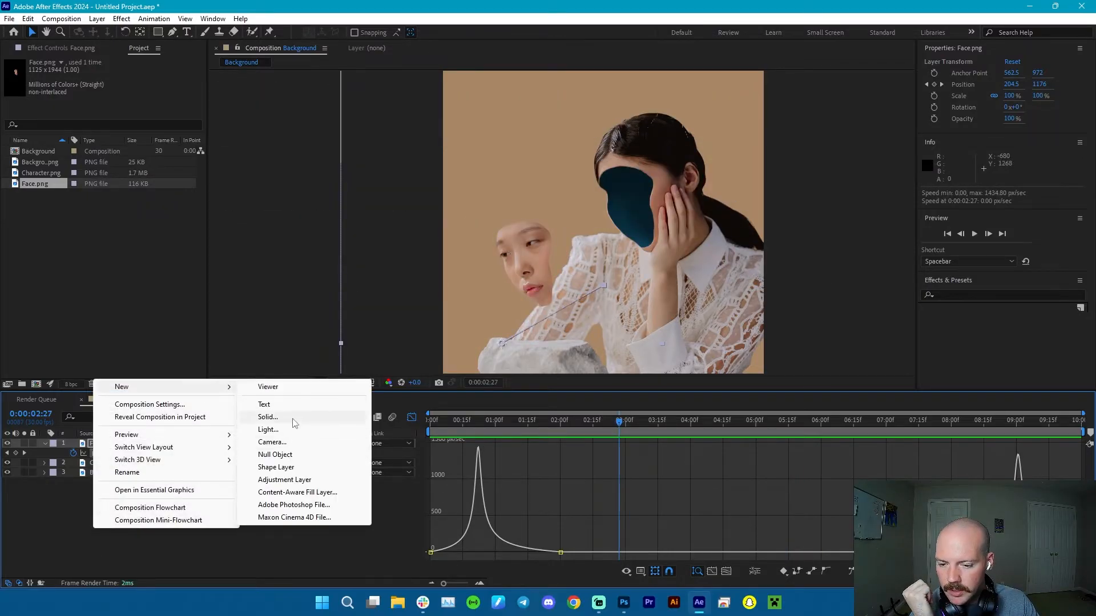
pyautogui.click(290, 418)
pyautogui.click(542, 372)
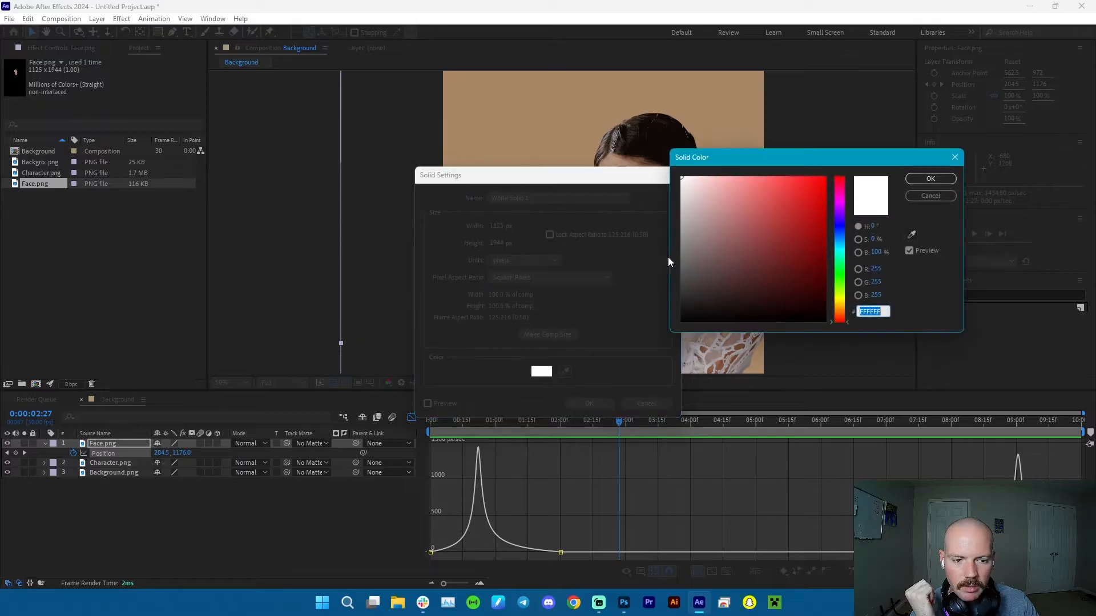
pyautogui.click(844, 238)
pyautogui.moveTo(813, 190); pyautogui.dragTo(848, 155)
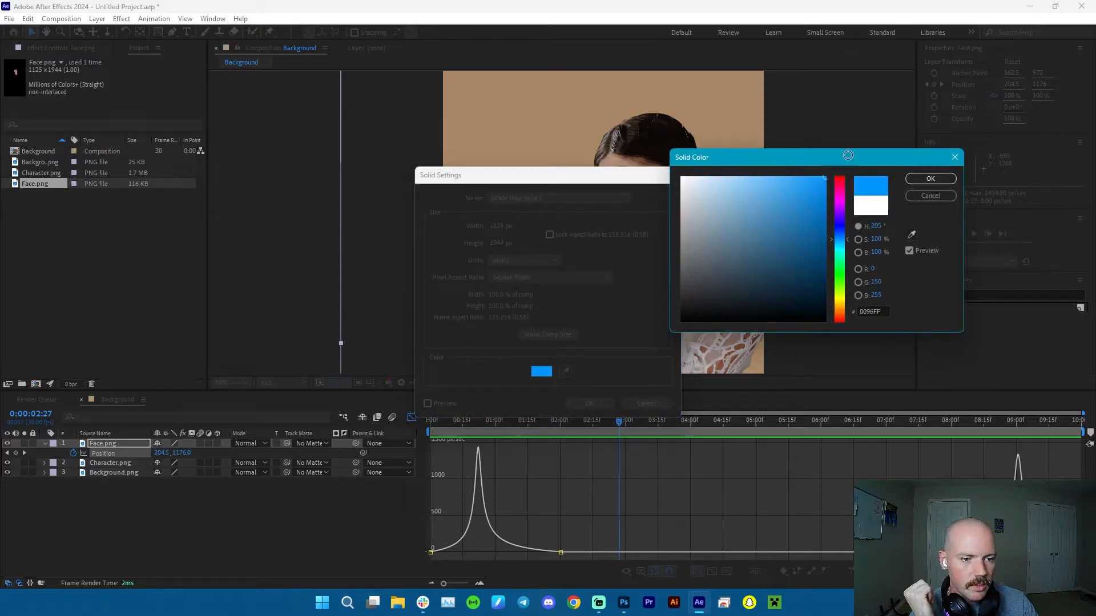
pyautogui.click(920, 178)
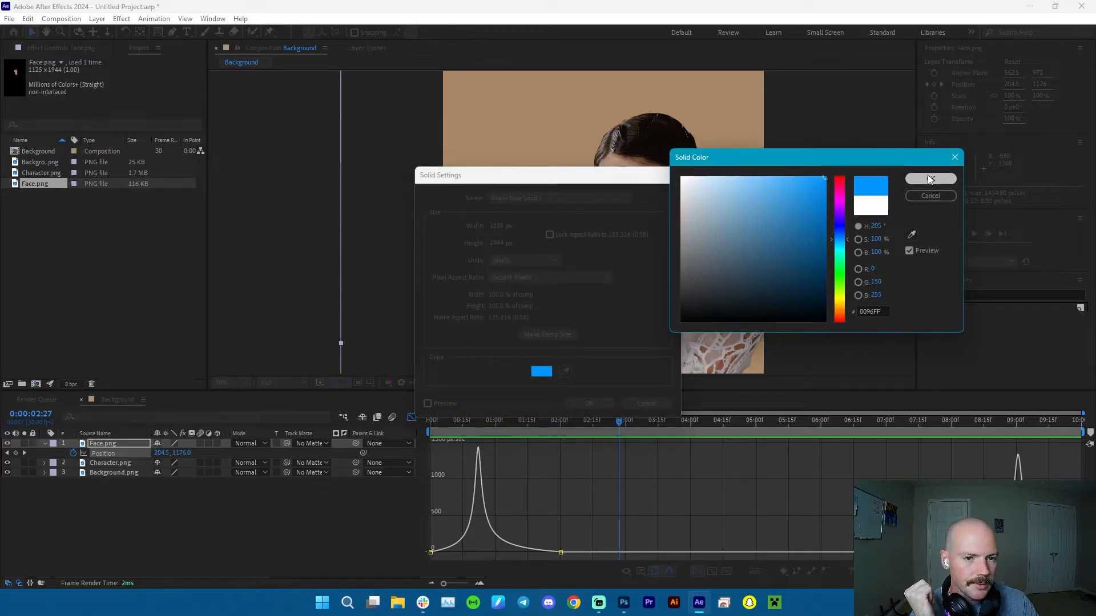
pyautogui.click(591, 405)
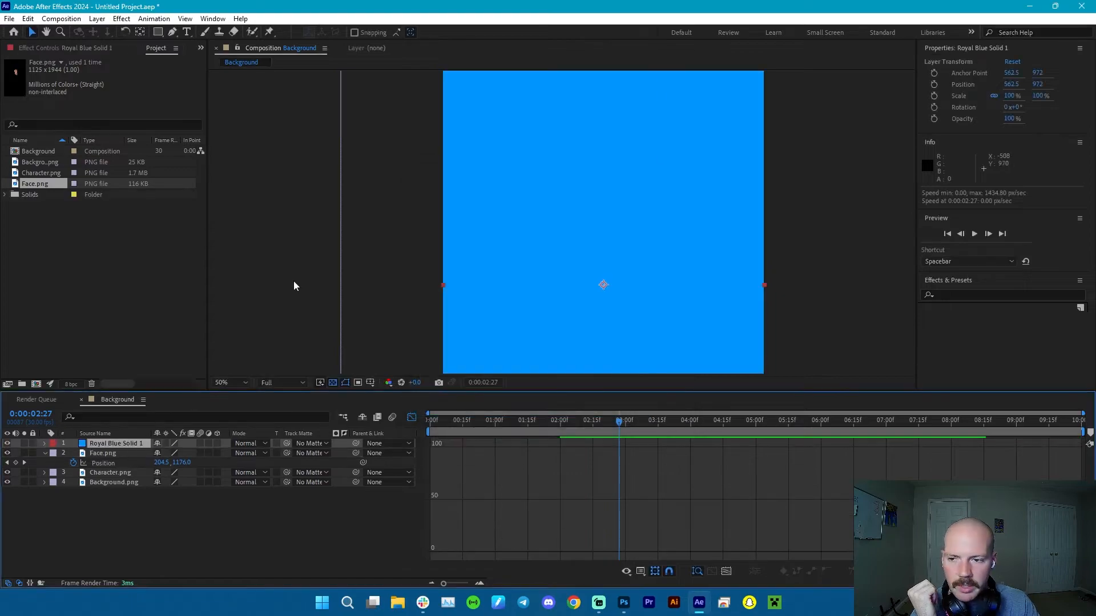
# Set the blue solid's blending mode to Difference and check the look at 0:00:00:28.
pyautogui.click(261, 445)
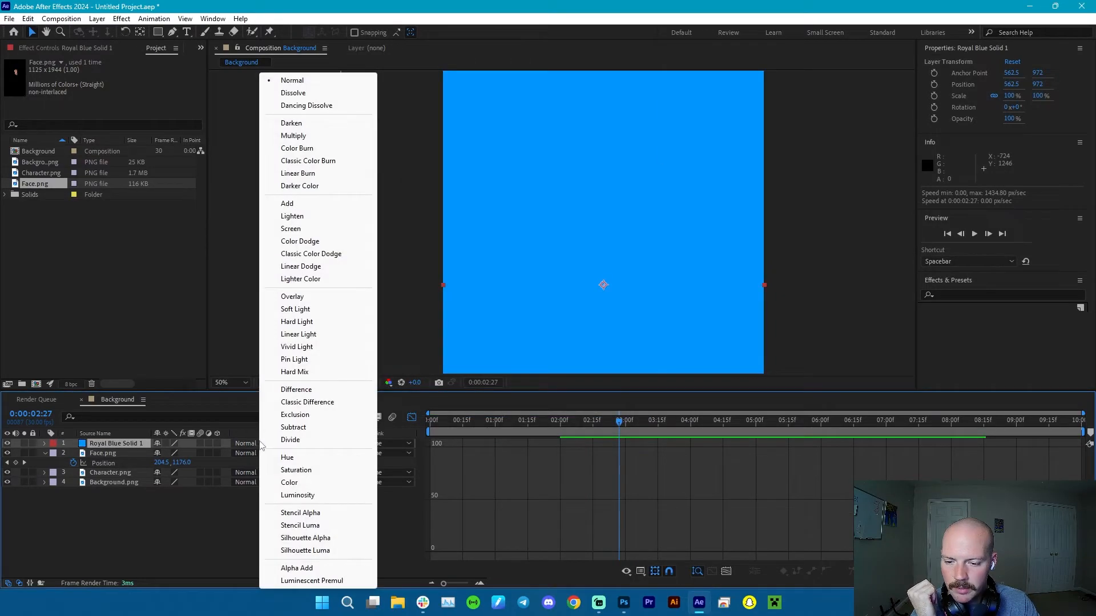
pyautogui.click(311, 390)
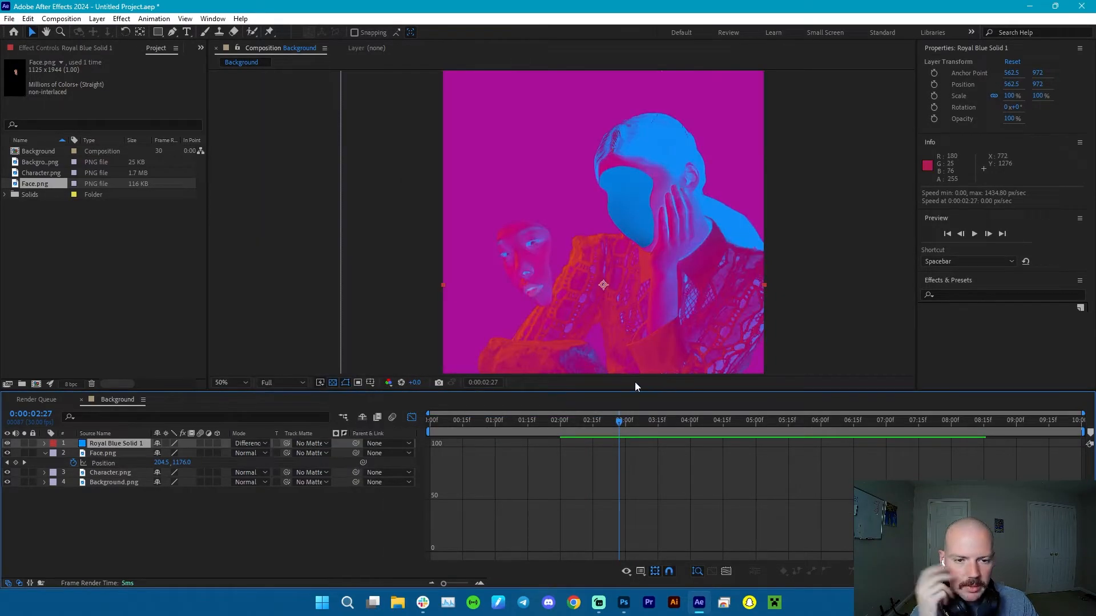
pyautogui.moveTo(616, 420); pyautogui.dragTo(490, 420)
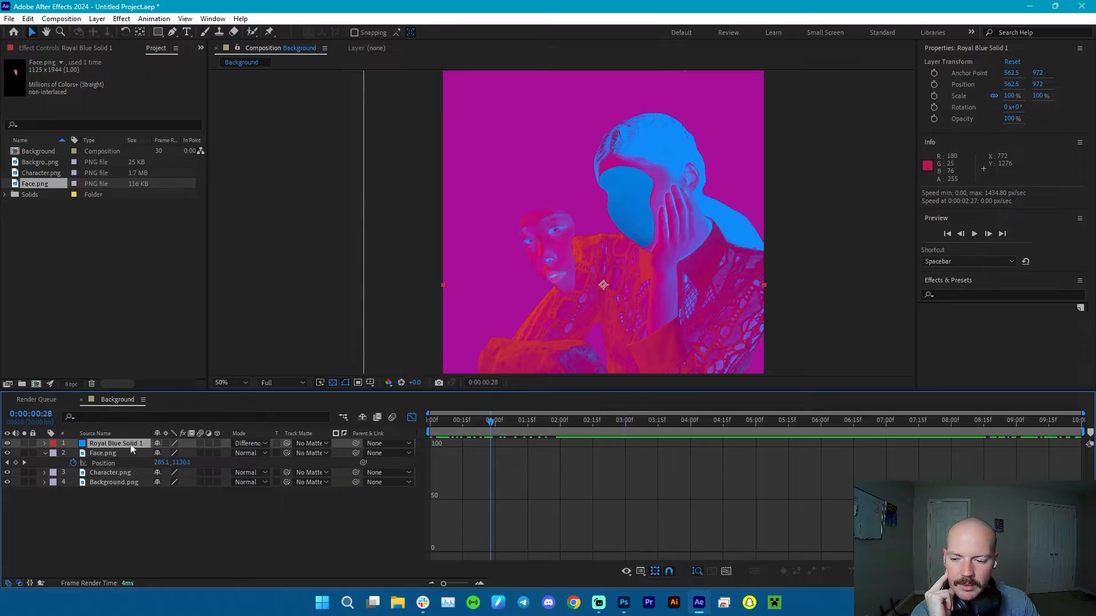
# Apply the Hue/Saturation effect to the blue solid with Master Hue +167° and Master Lightness 19.
pyautogui.click(961, 294)
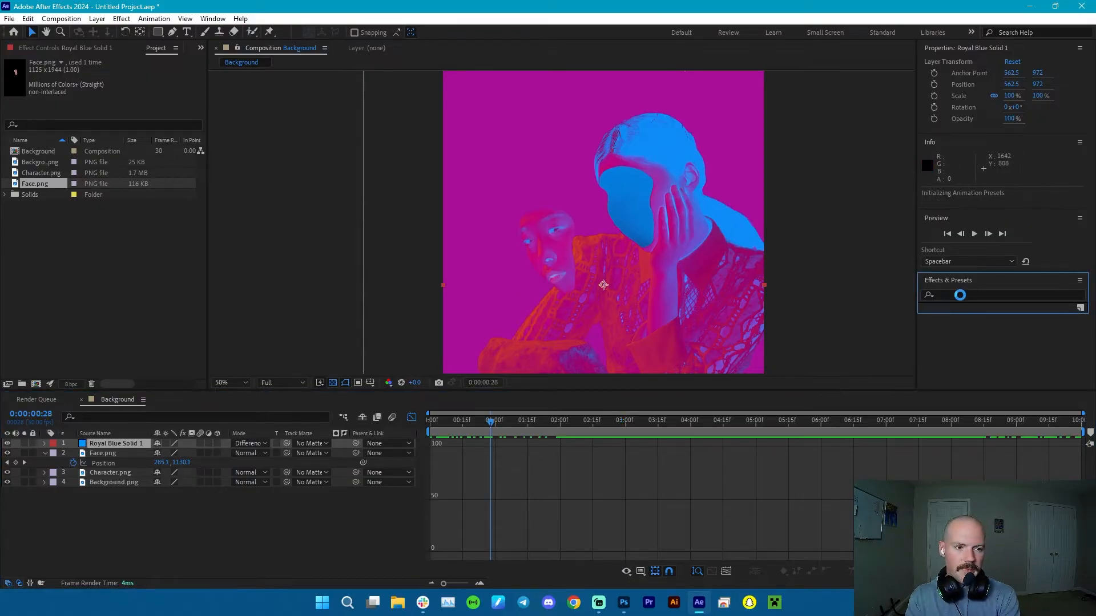
pyautogui.write('hu')
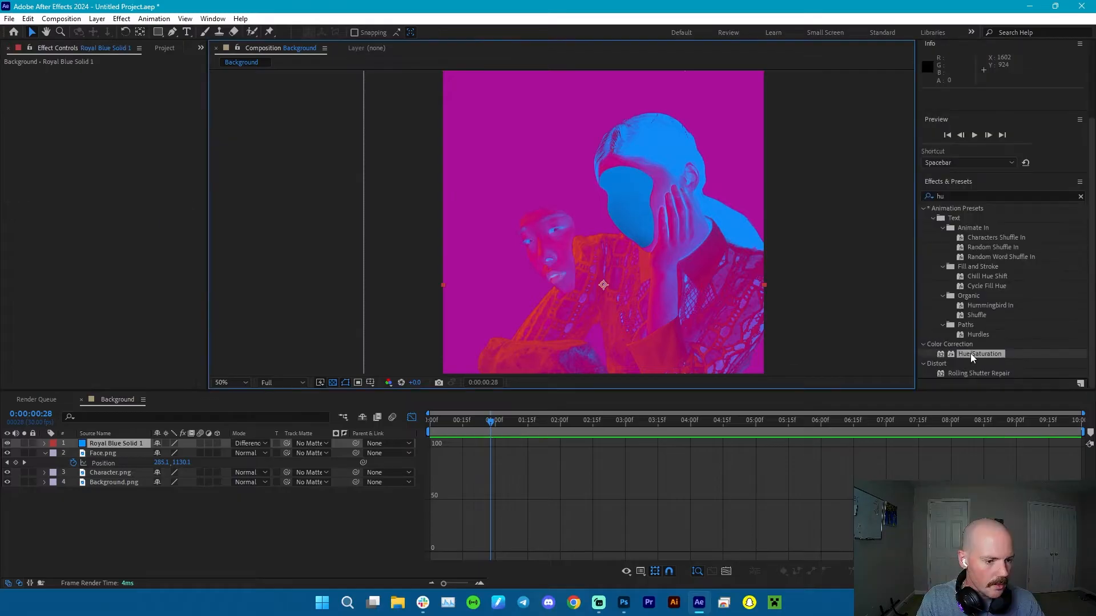
pyautogui.moveTo(980, 354); pyautogui.dragTo(399, 241)
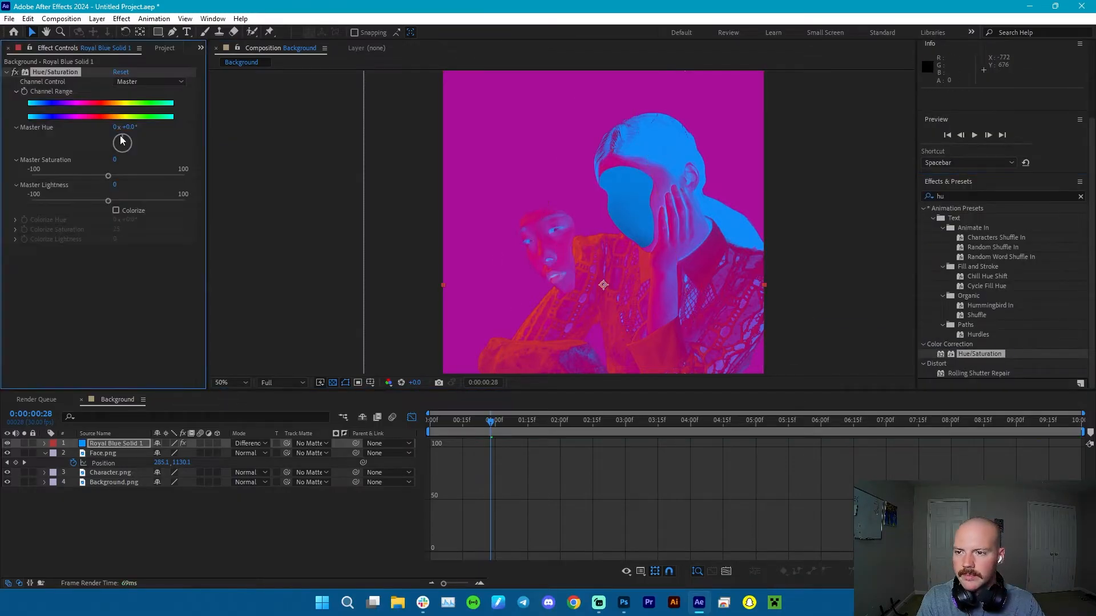
pyautogui.moveTo(123, 140); pyautogui.dragTo(133, 185)
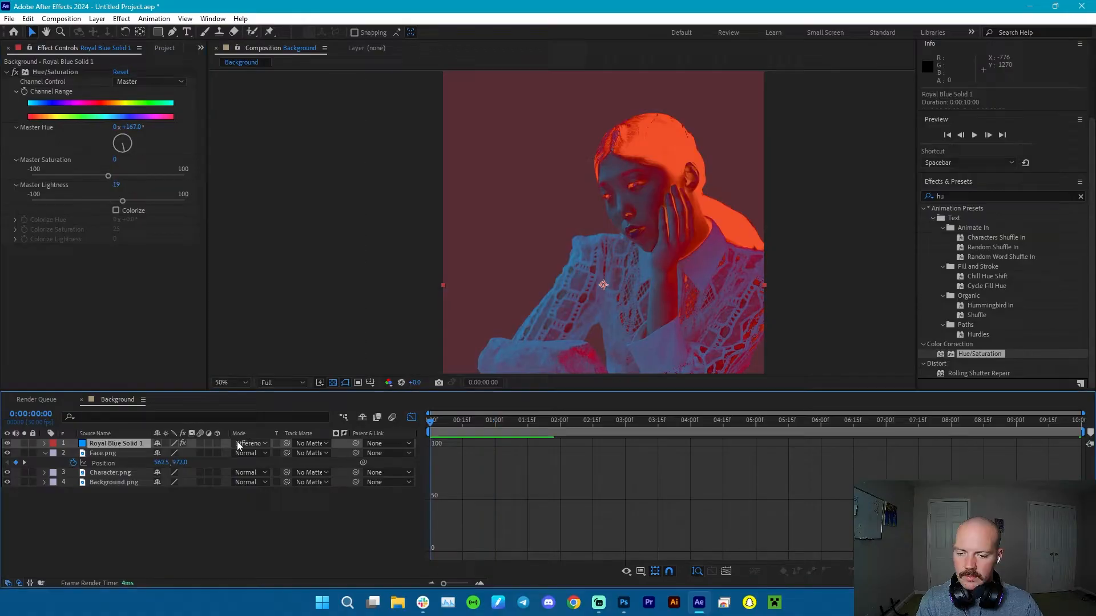
# Change the blue solid's blending mode to Classic Difference and return to the start of the composition.
pyautogui.click(250, 443)
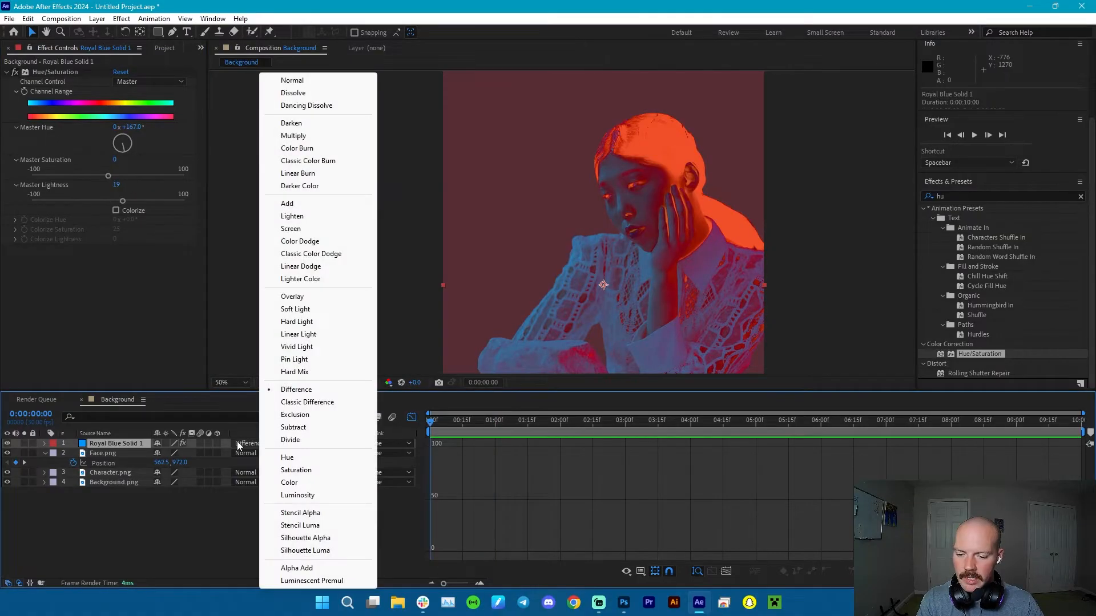
pyautogui.click(295, 402)
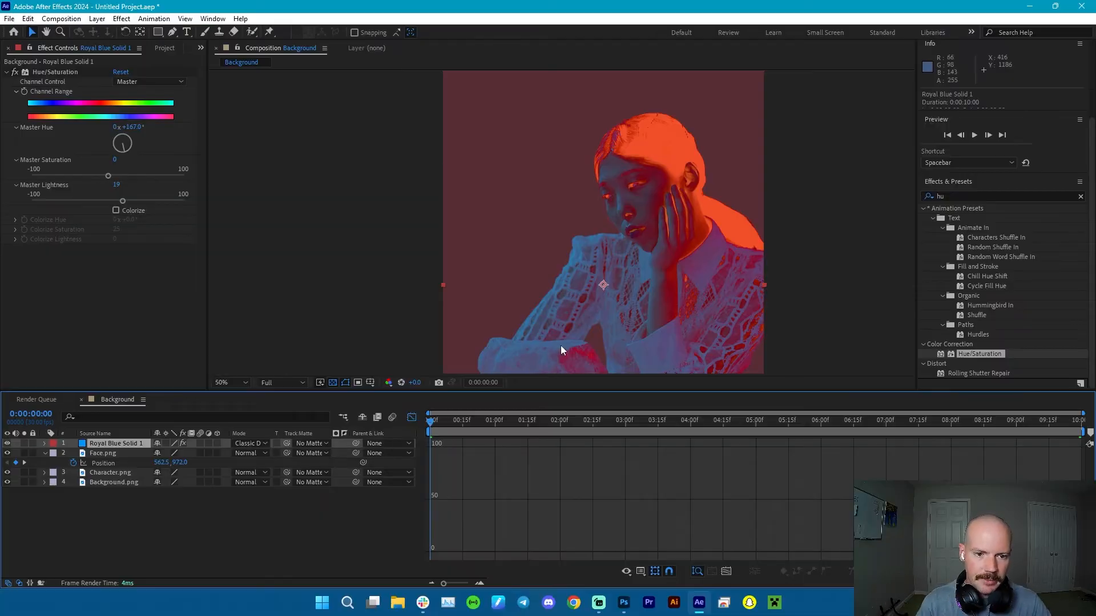
pyautogui.moveTo(431, 423); pyautogui.dragTo(358, 412)
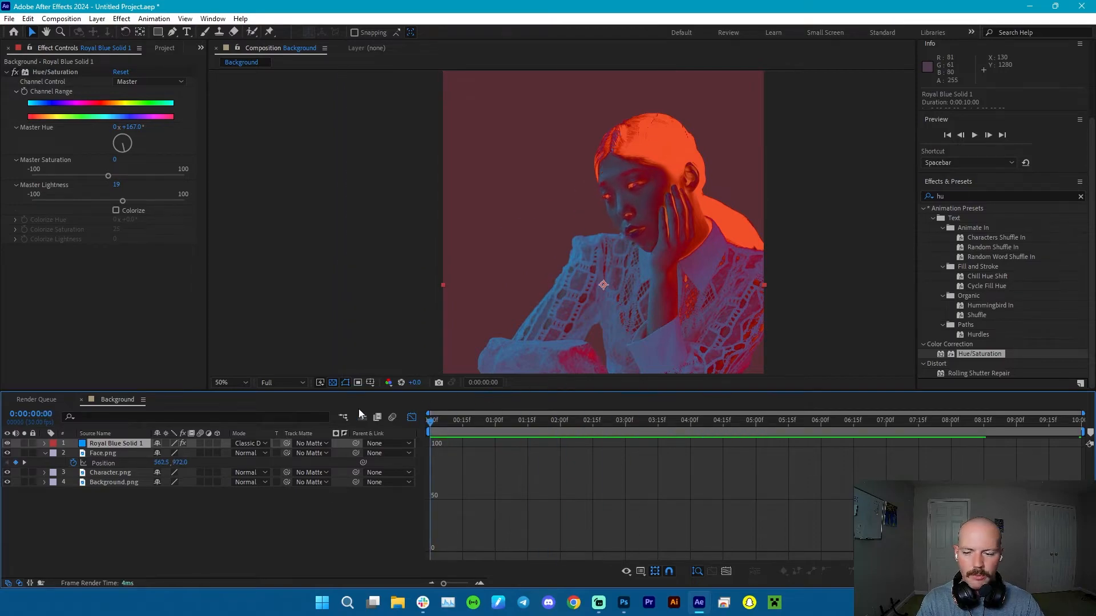
# Hide the blue solid layer and switch the timeline from the Graph Editor to the layer bars at 0:00:00:00.
pyautogui.click(7, 444)
pyautogui.moveTo(438, 433)
pyautogui.mouseDown()
pyautogui.moveTo(566, 431)
pyautogui.moveTo(430, 428)
pyautogui.mouseUp()
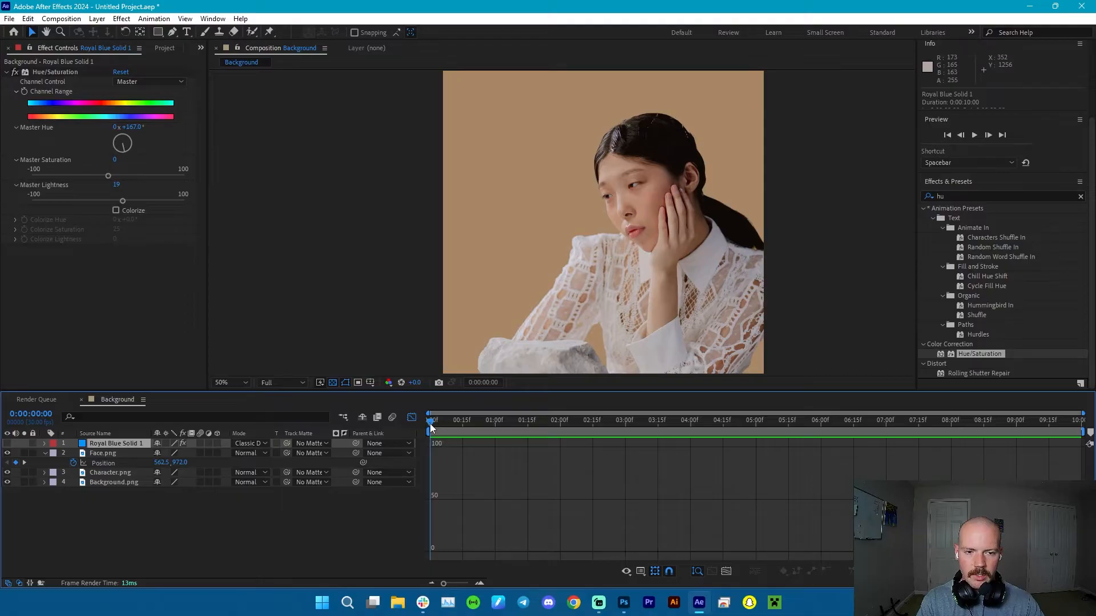
pyautogui.moveTo(430, 428)
pyautogui.mouseDown()
pyautogui.moveTo(501, 430)
pyautogui.moveTo(431, 428)
pyautogui.mouseUp()
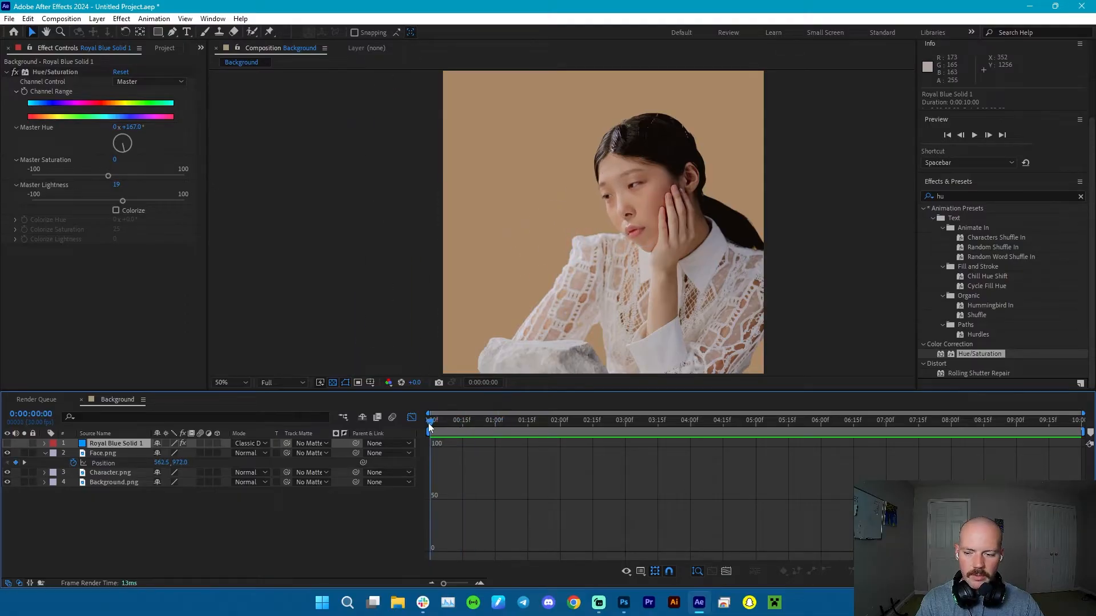
pyautogui.click(411, 418)
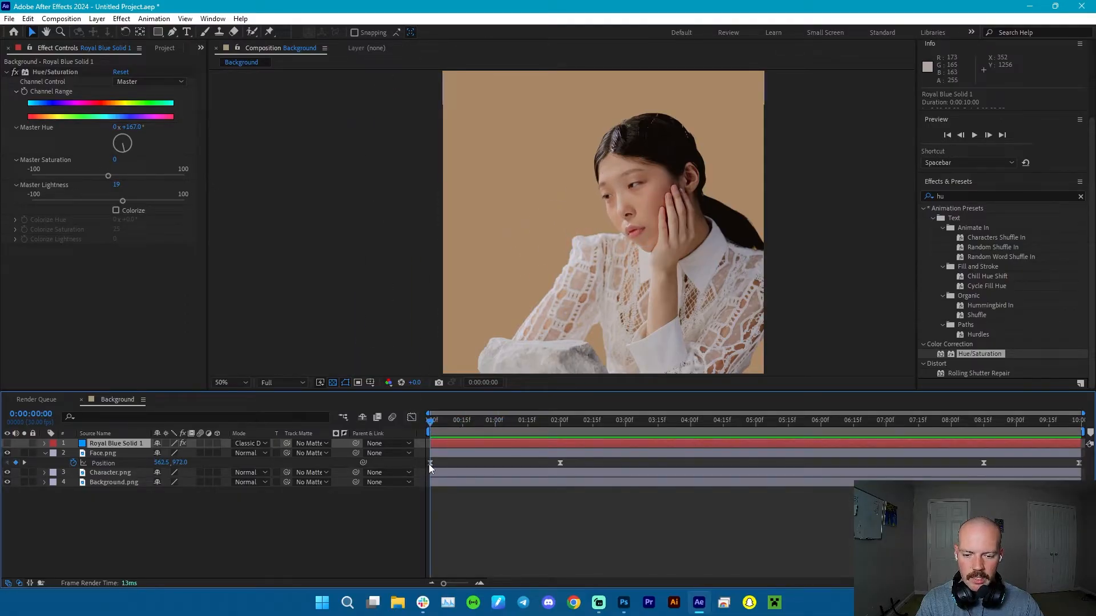
# Try shifting Face.png's first two Position keyframes 15 frames later to start at 0:00:00:15, preview, and undo the shift.
pyautogui.click(429, 463)
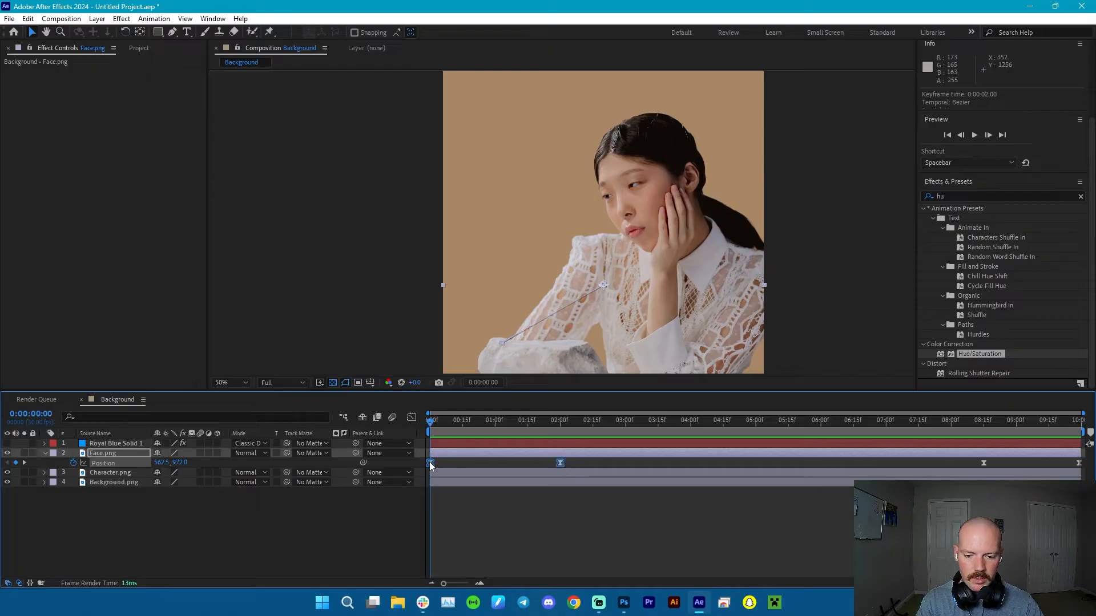
pyautogui.moveTo(429, 461); pyautogui.dragTo(465, 463)
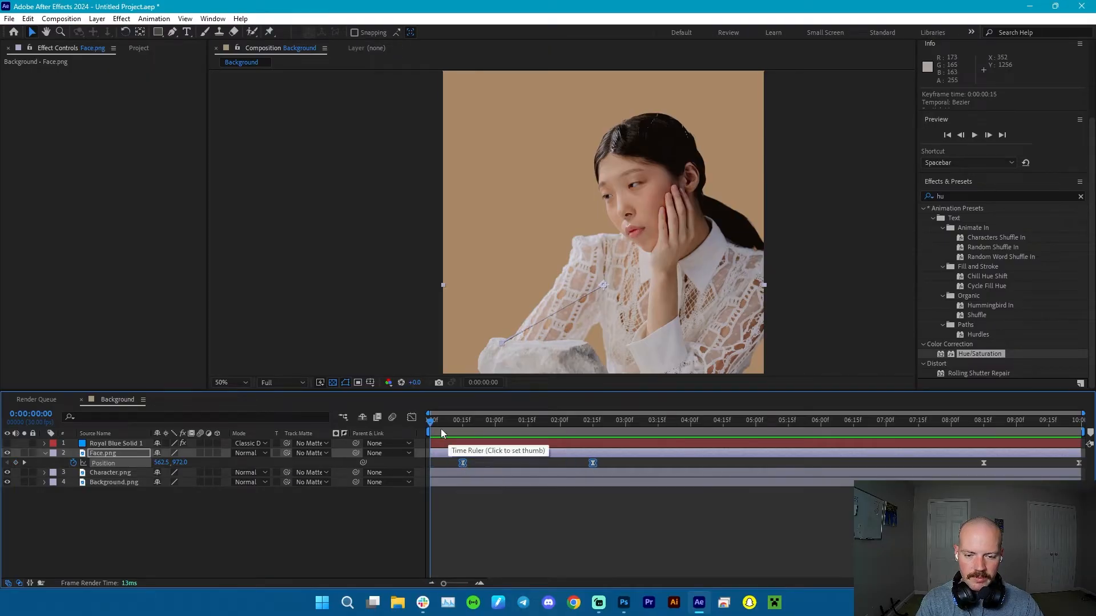
pyautogui.moveTo(432, 425); pyautogui.dragTo(463, 430)
pyautogui.press('space')
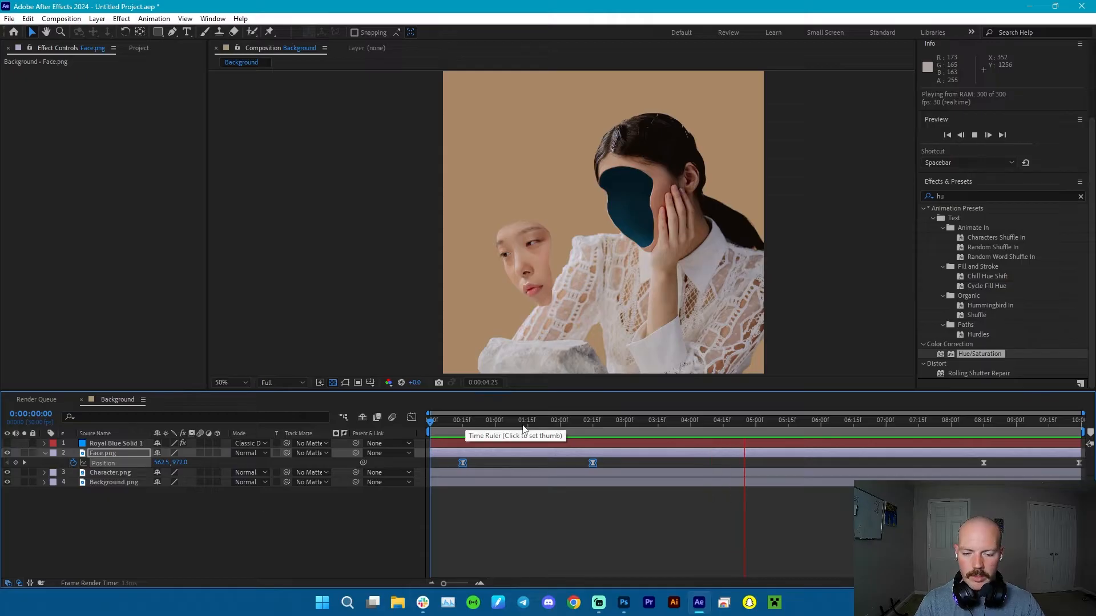
pyautogui.hotkey('ctrl', 'z')
pyautogui.press('space')
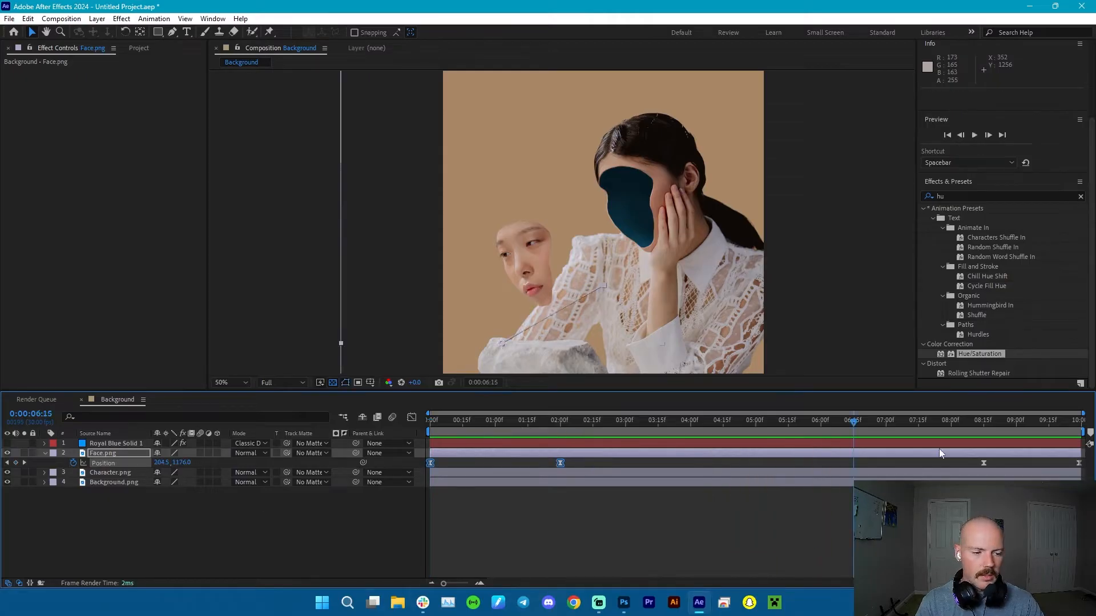
# Shift Face.png's last two Position keyframes earlier together so the final one sits at 0:00:09:15, then preview the loop.
pyautogui.moveTo(960, 462); pyautogui.dragTo(998, 461)
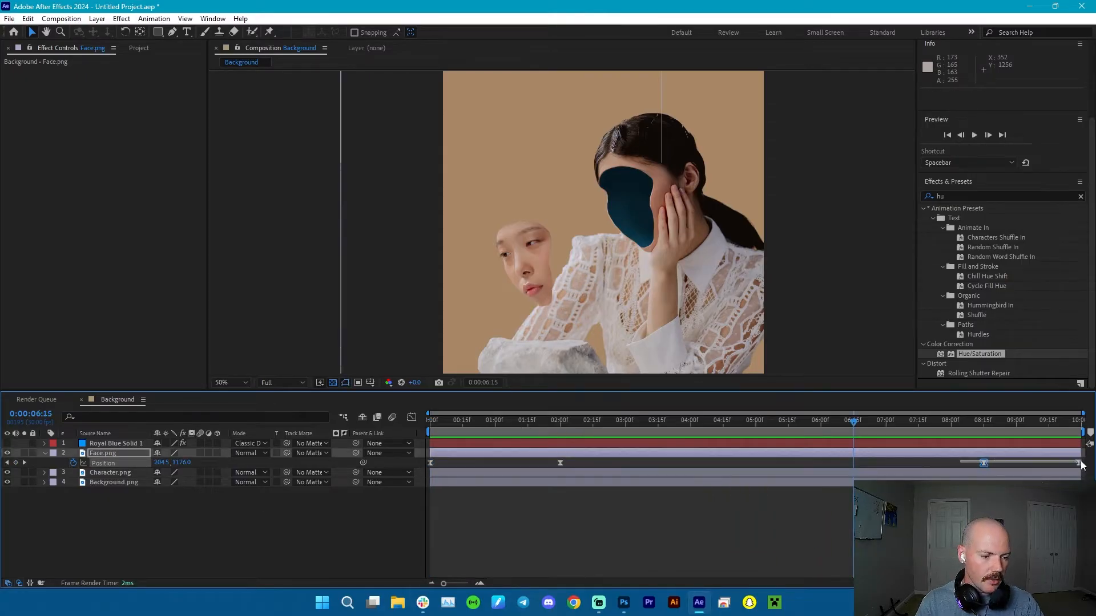
pyautogui.moveTo(1082, 465); pyautogui.dragTo(1048, 466)
pyautogui.click(1048, 425)
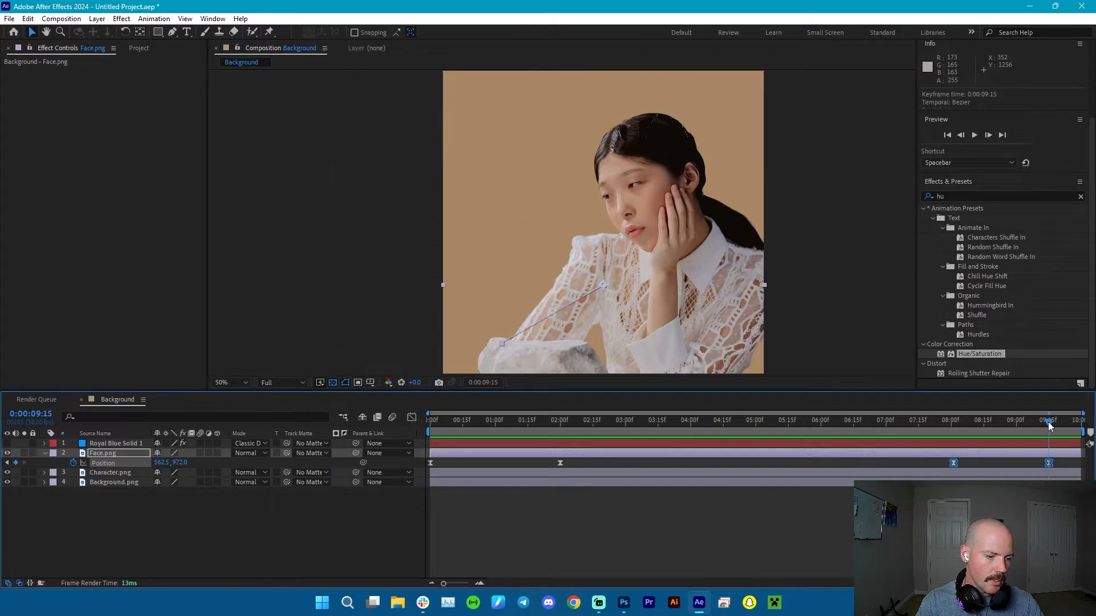
pyautogui.click(1002, 423)
pyautogui.press('space')
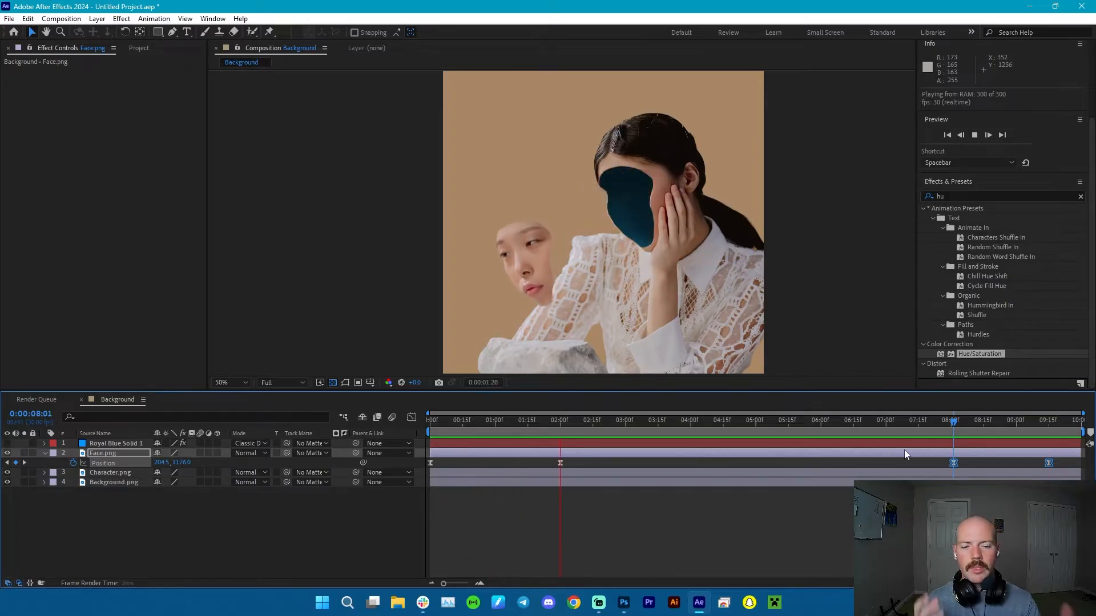
pyautogui.press('space')
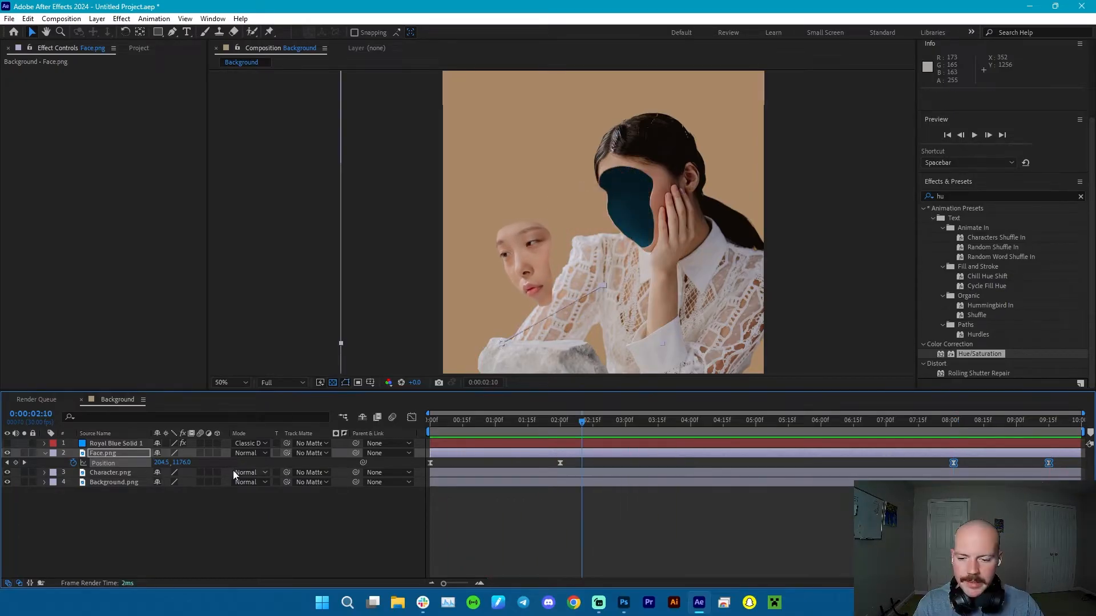
# Create a new black solid layer at the composition size of 1125 x 1944 px.
pyautogui.rightClick(173, 509)
pyautogui.moveTo(232, 366)
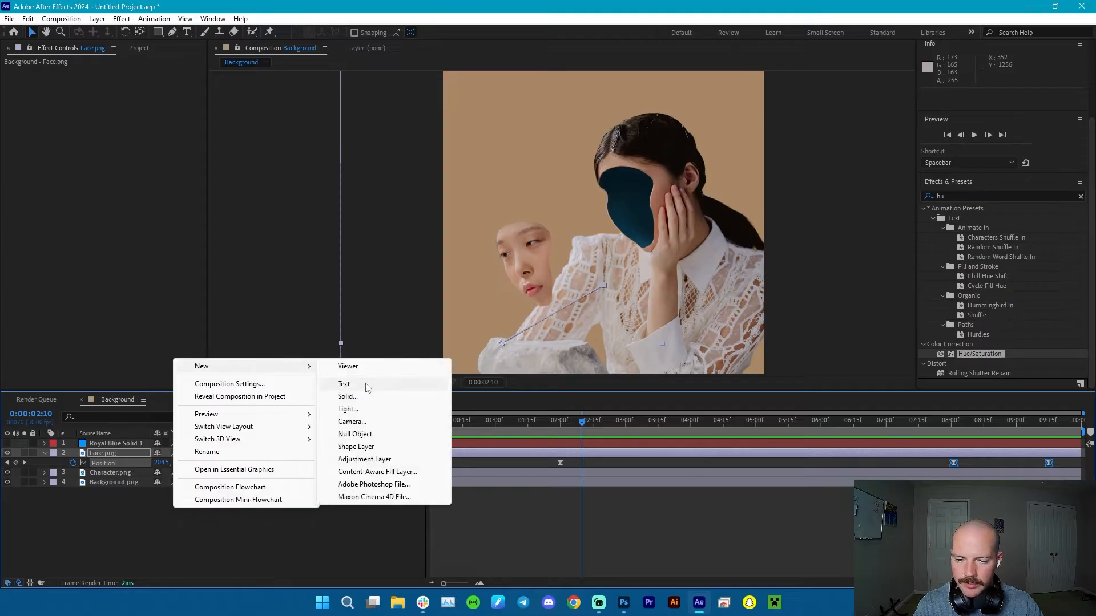
pyautogui.click(368, 394)
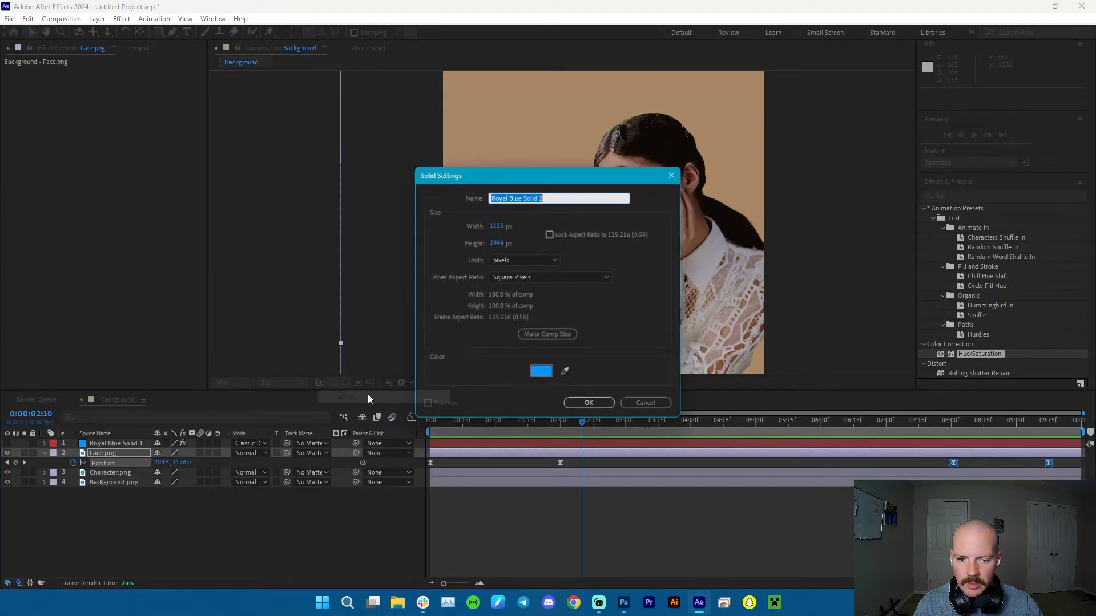
pyautogui.click(540, 371)
pyautogui.moveTo(766, 239); pyautogui.dragTo(833, 357)
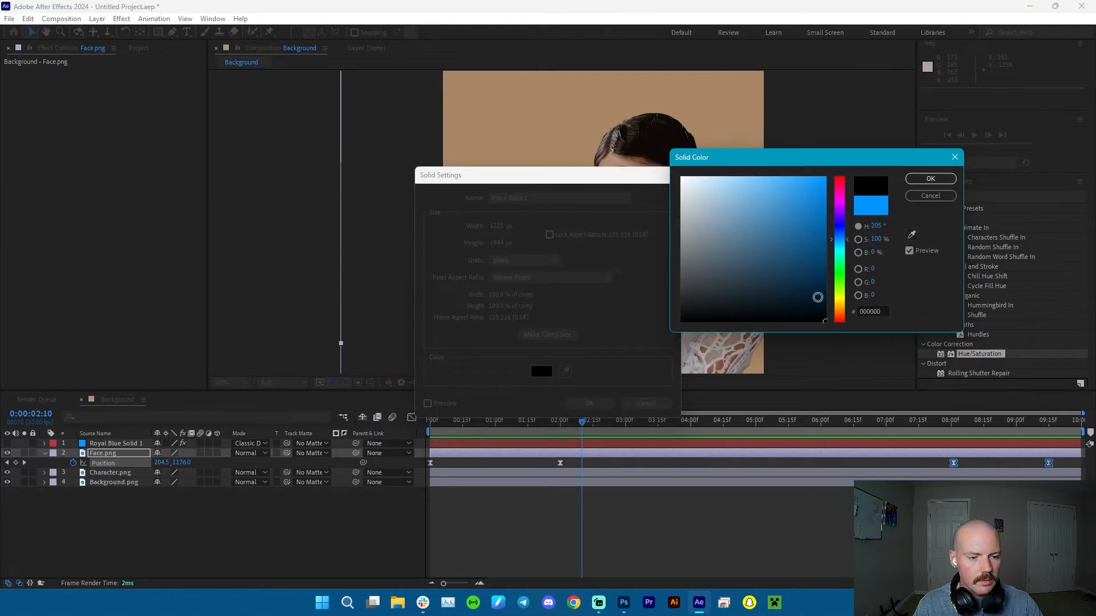
pyautogui.moveTo(817, 297); pyautogui.dragTo(658, 398)
pyautogui.click(930, 179)
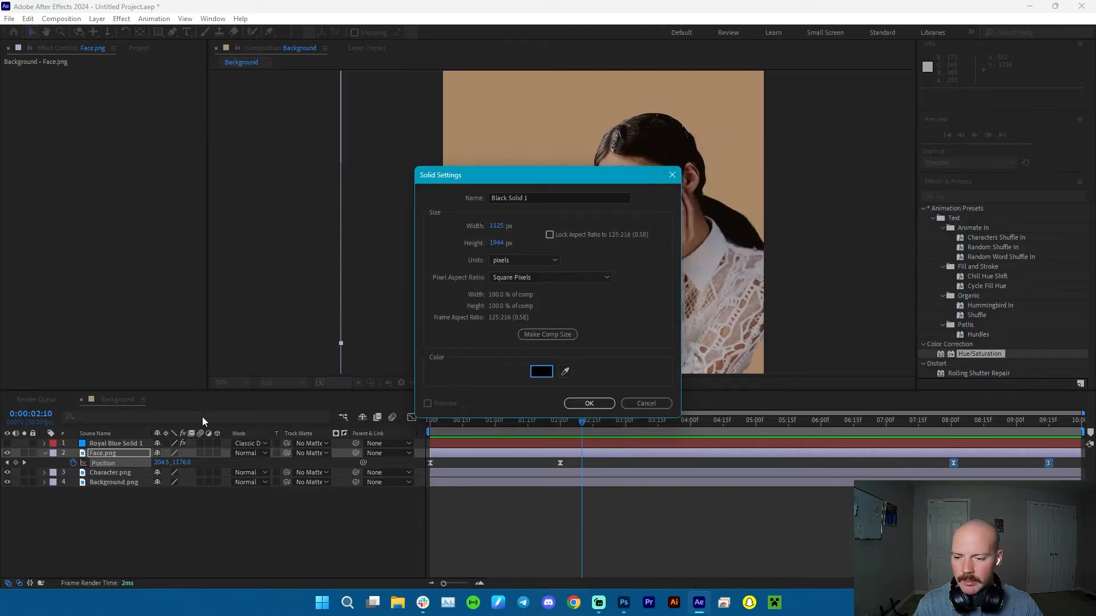
pyautogui.click(582, 403)
# Rename the black solid as Particles and place it directly below Face.png in the layer stack.
pyautogui.press('Return')
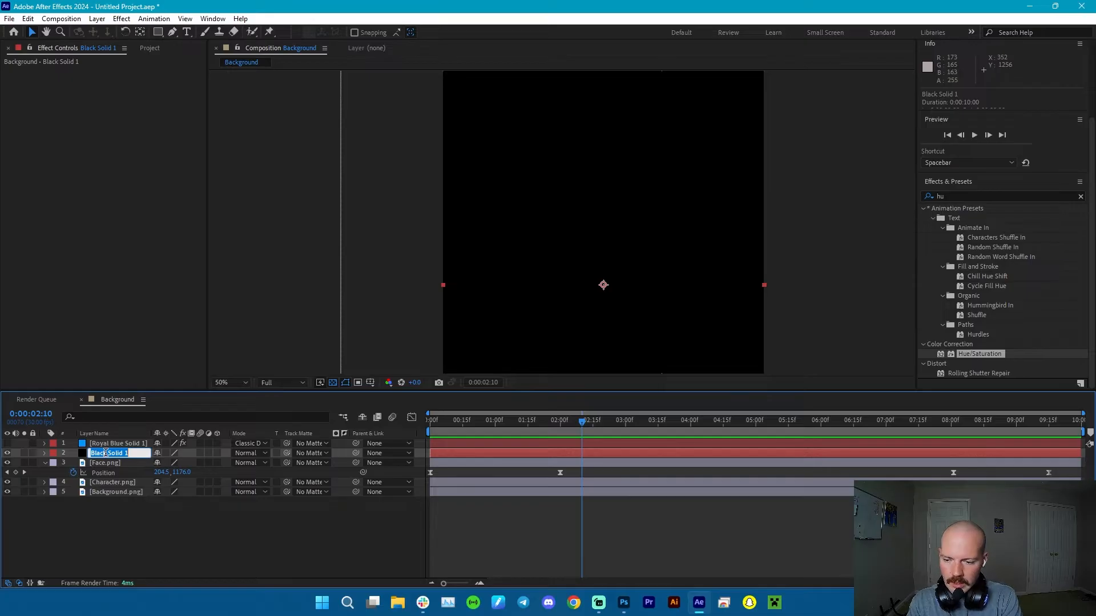
pyautogui.write('Par')
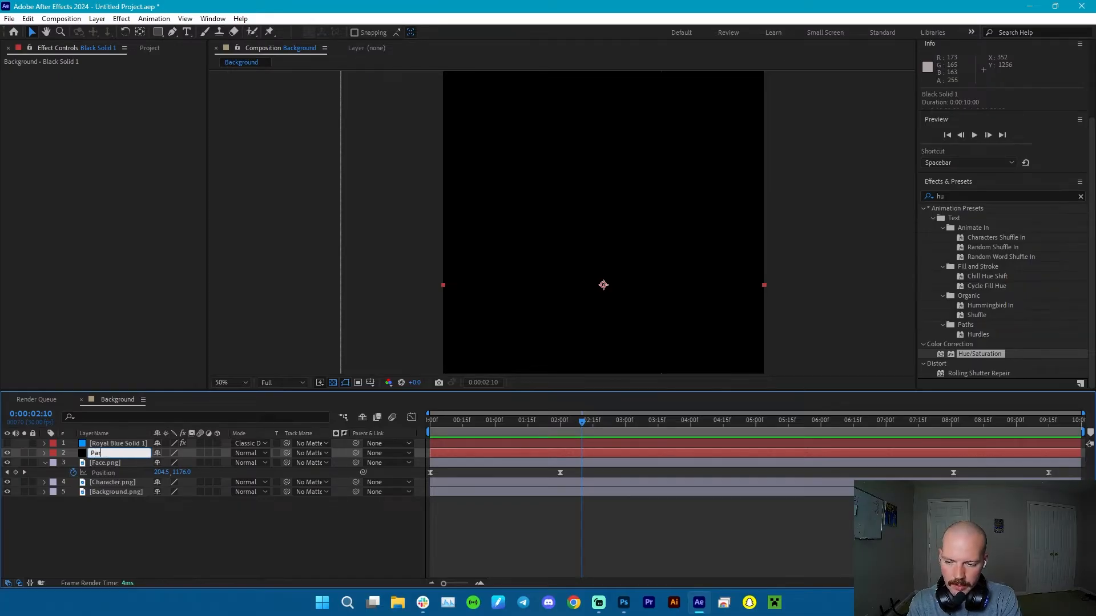
pyautogui.write('ticles')
pyautogui.press('Return')
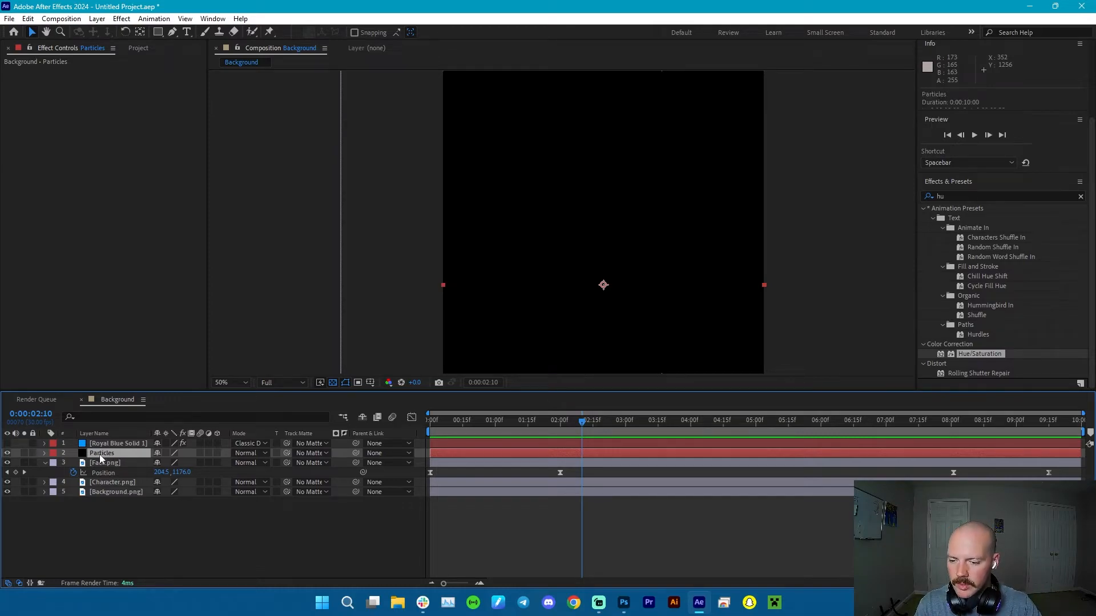
pyautogui.moveTo(100, 458); pyautogui.dragTo(103, 475)
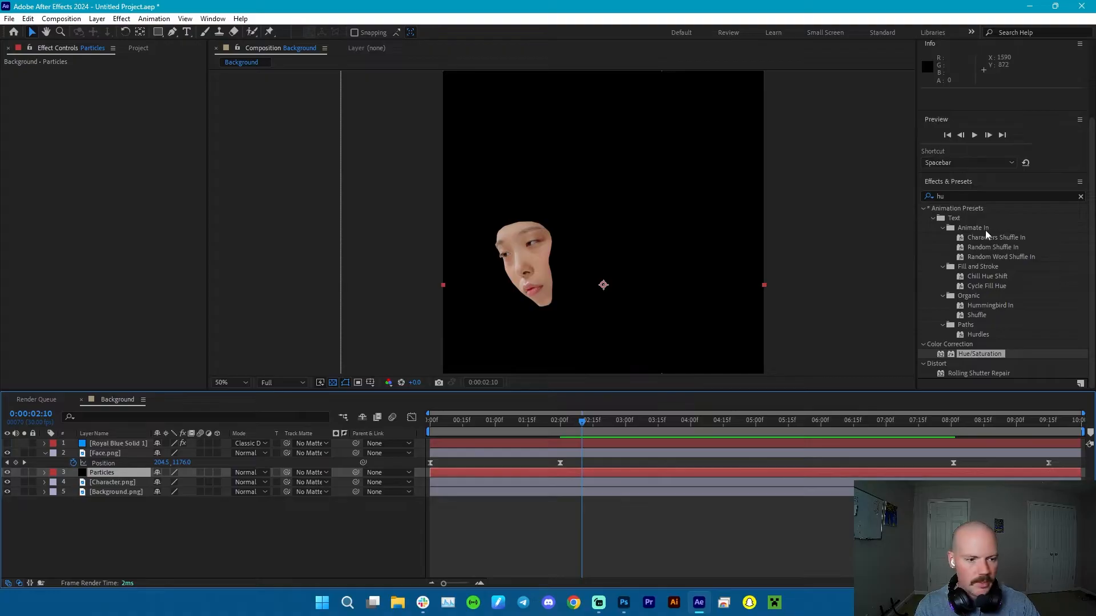
# Search the effects for "part" and apply CC Particle World to the Particles layer.
pyautogui.click(979, 197)
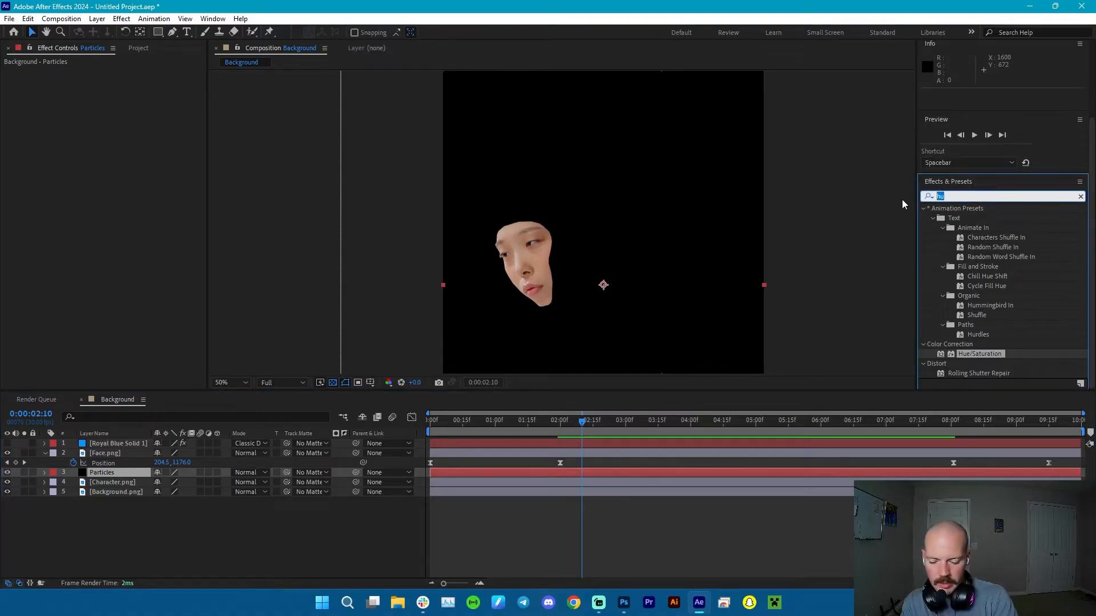
pyautogui.write('part')
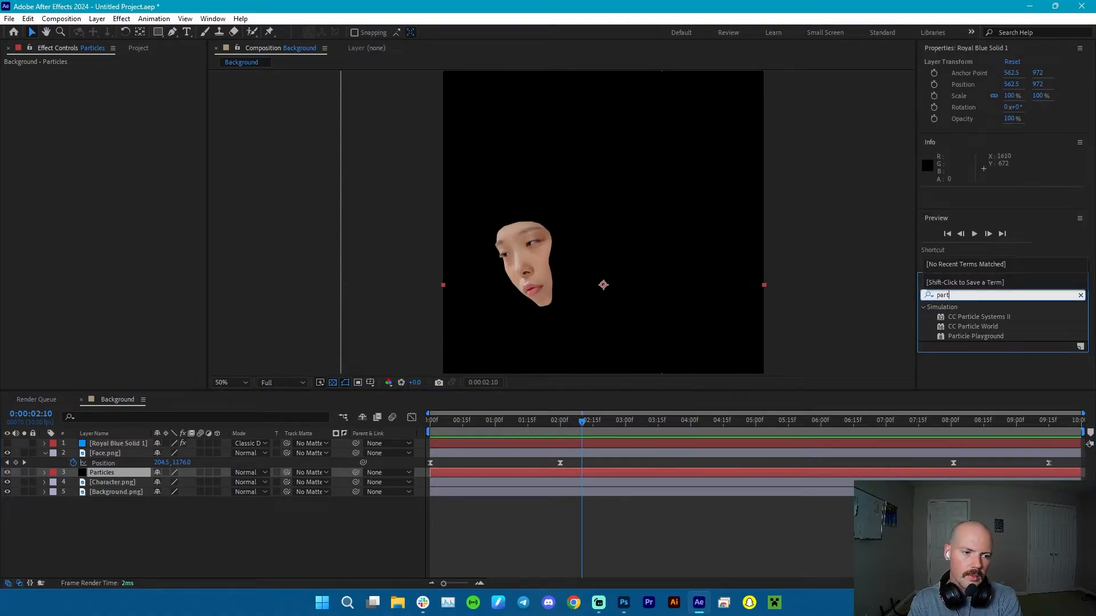
pyautogui.press('BackSpace')
pyautogui.write('i')
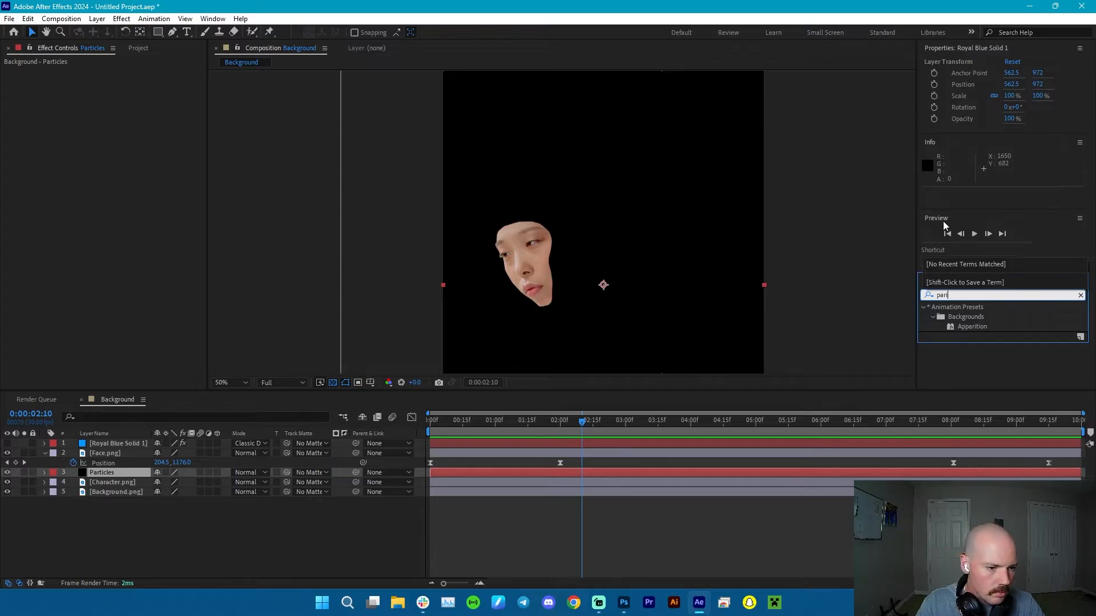
pyautogui.press('BackSpace')
pyautogui.write('t')
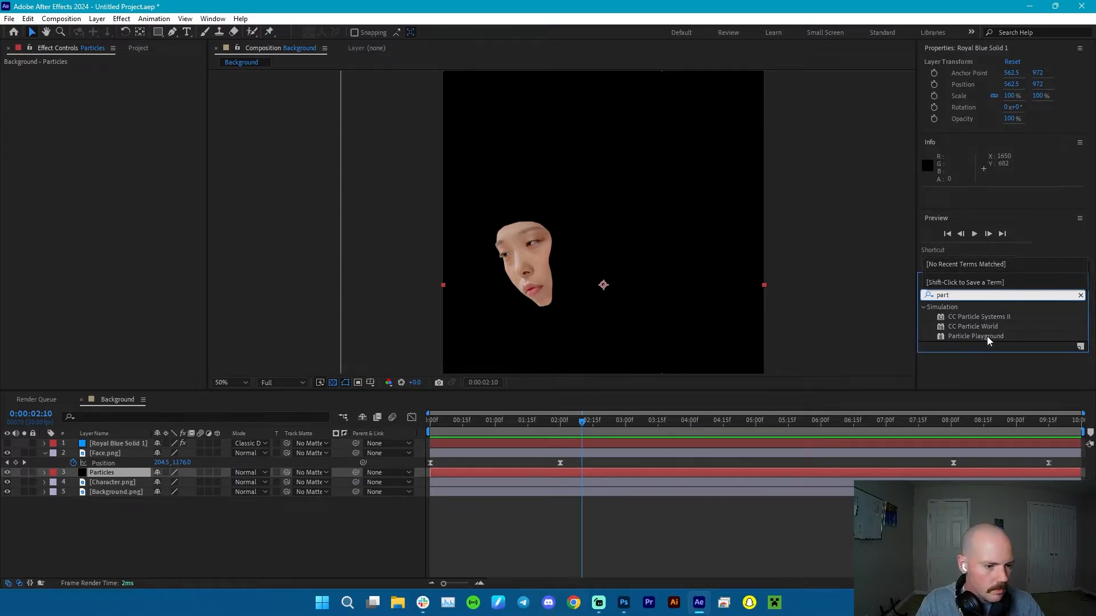
pyautogui.moveTo(973, 327); pyautogui.dragTo(19, 97)
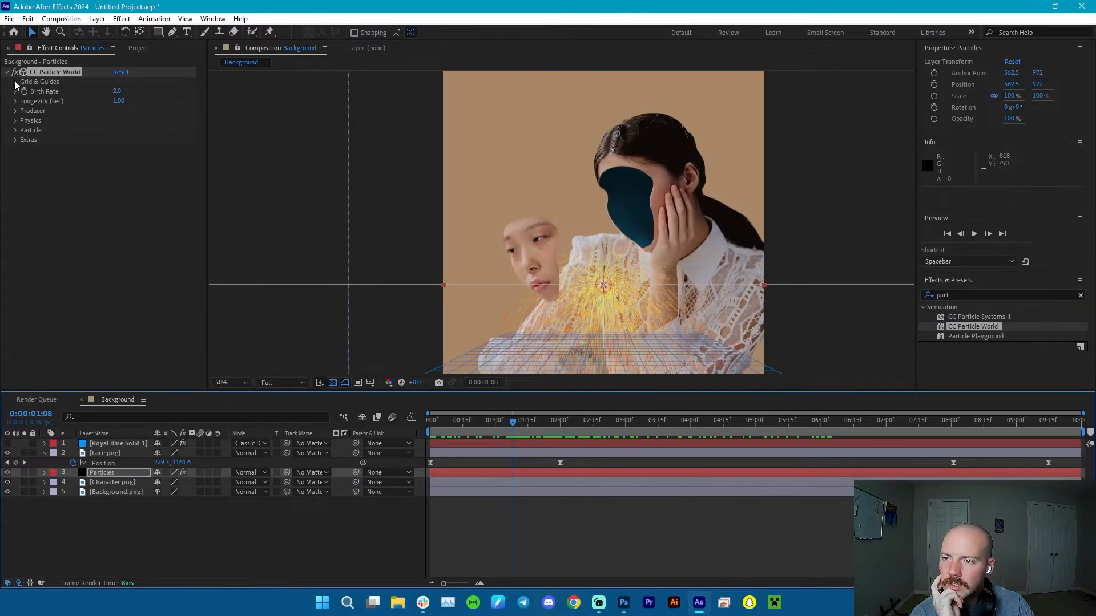
# Set the CC Particle World particle type to Cube.
pyautogui.click(18, 116)
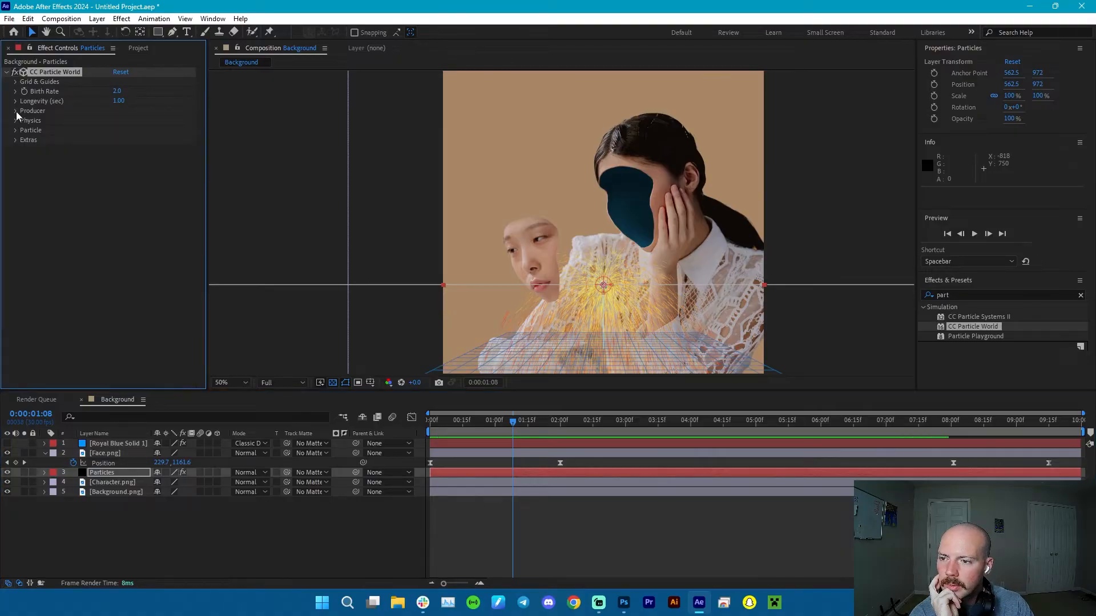
pyautogui.click(15, 130)
pyautogui.click(153, 140)
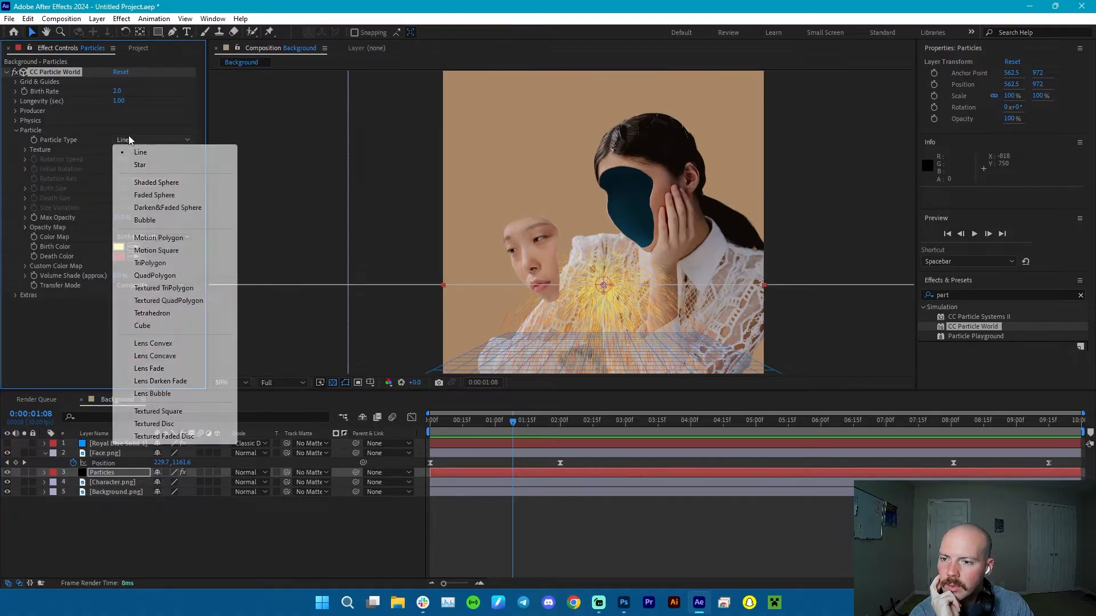
pyautogui.click(174, 326)
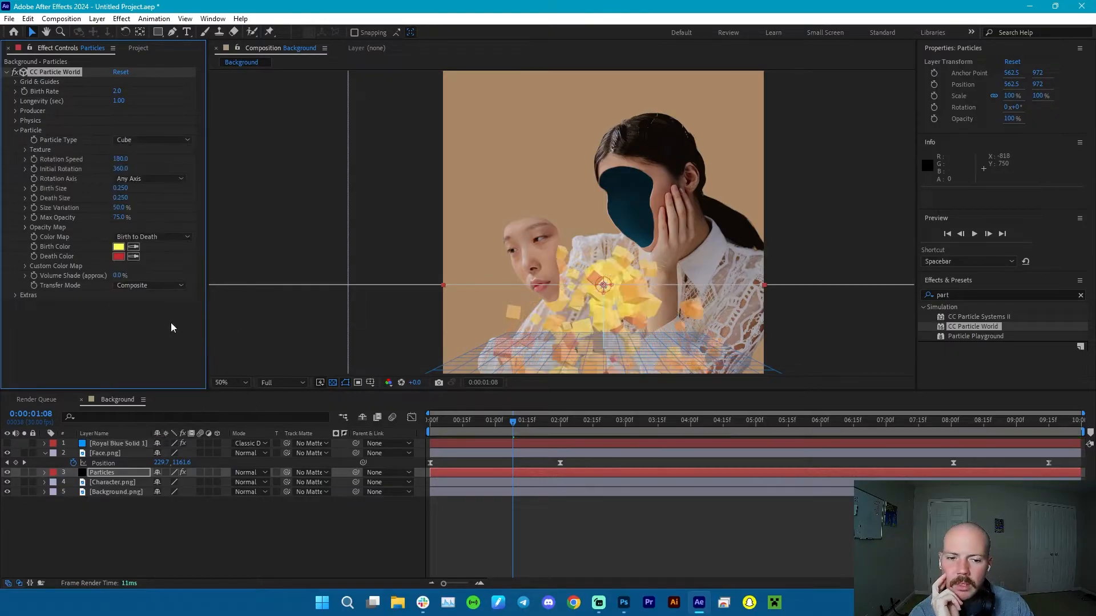
# Set the Gravity X component of the particles' gravity vector to -0.500 and preview the motion.
pyautogui.click(16, 130)
pyautogui.click(15, 121)
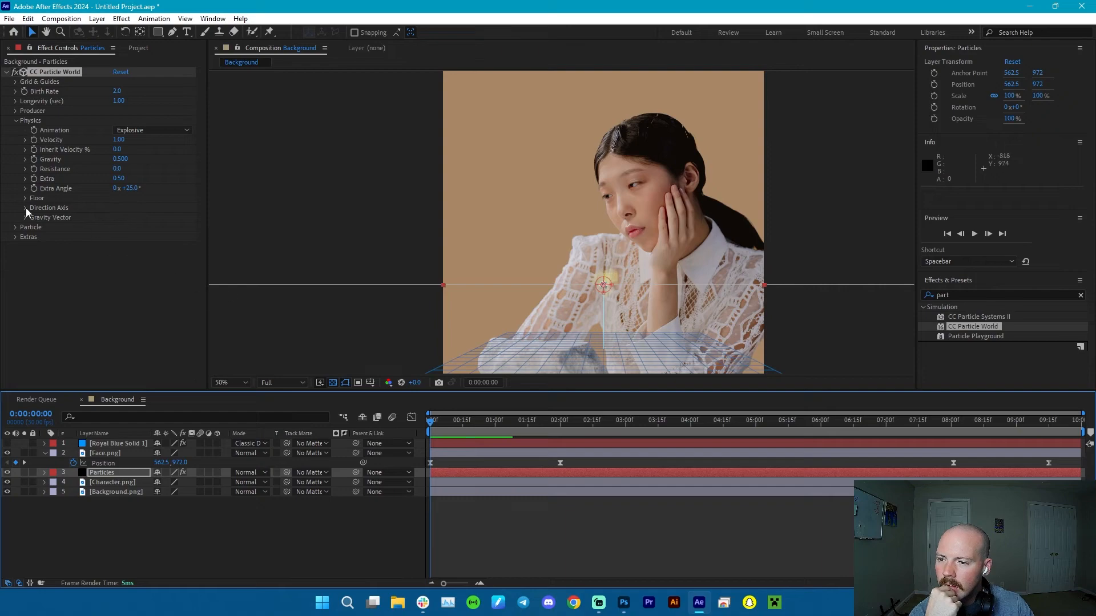
pyautogui.click(25, 207)
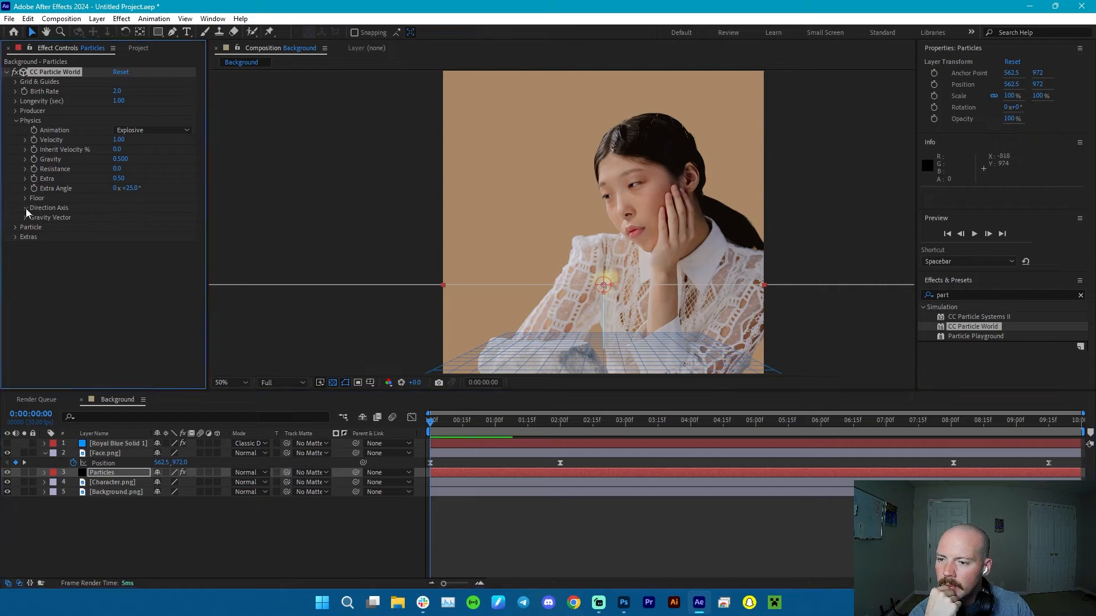
pyautogui.click(26, 207)
pyautogui.click(25, 218)
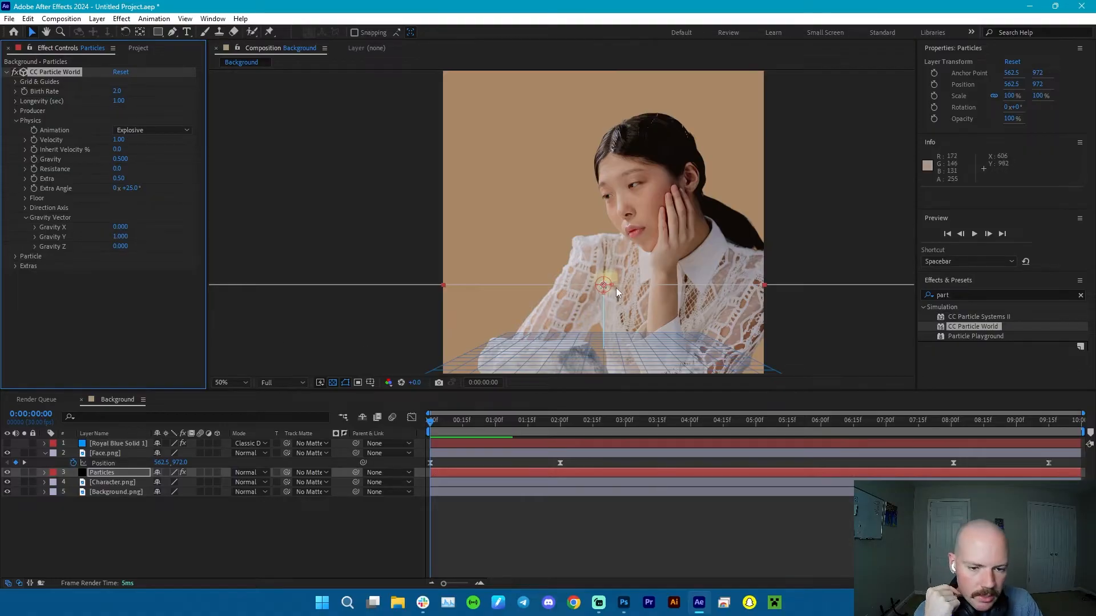
pyautogui.scroll(2, 616, 293)
pyautogui.scroll(-2, 617, 297)
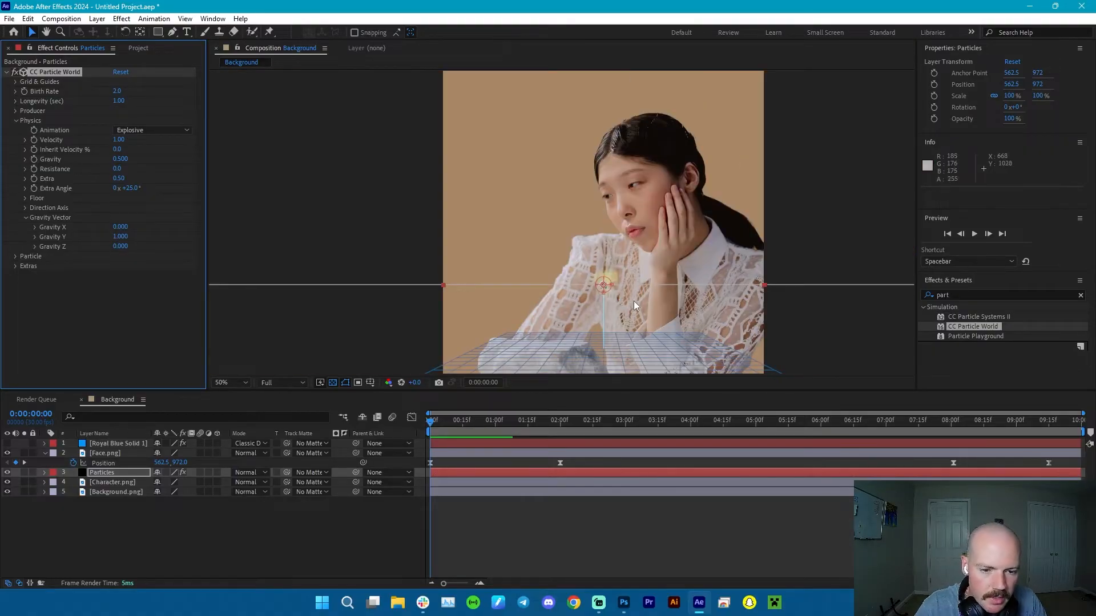
pyautogui.scroll(1, 617, 298)
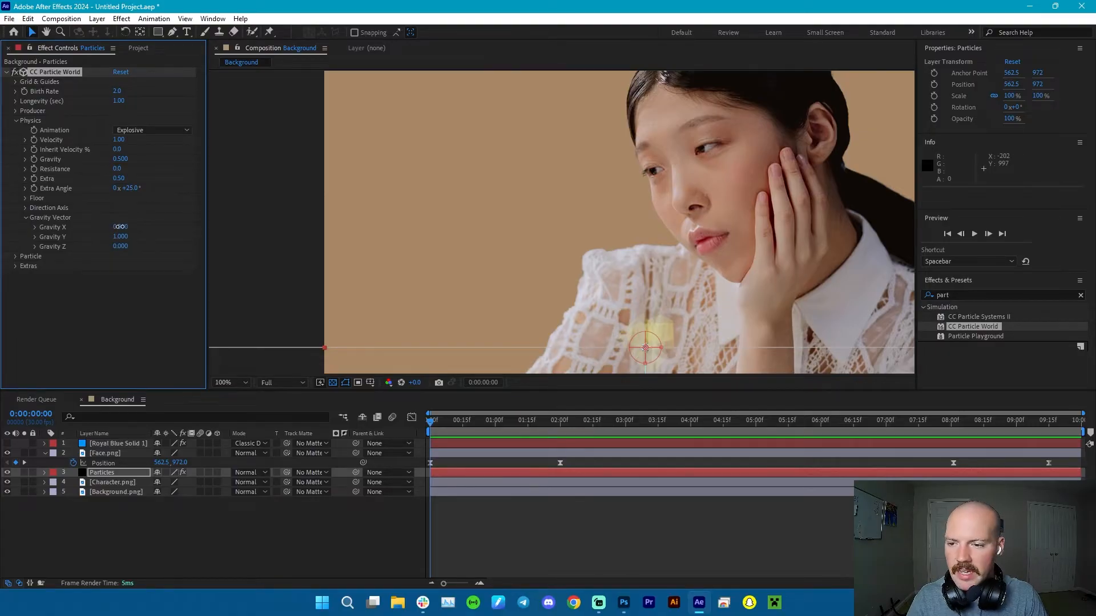
pyautogui.moveTo(118, 227); pyautogui.dragTo(116, 227)
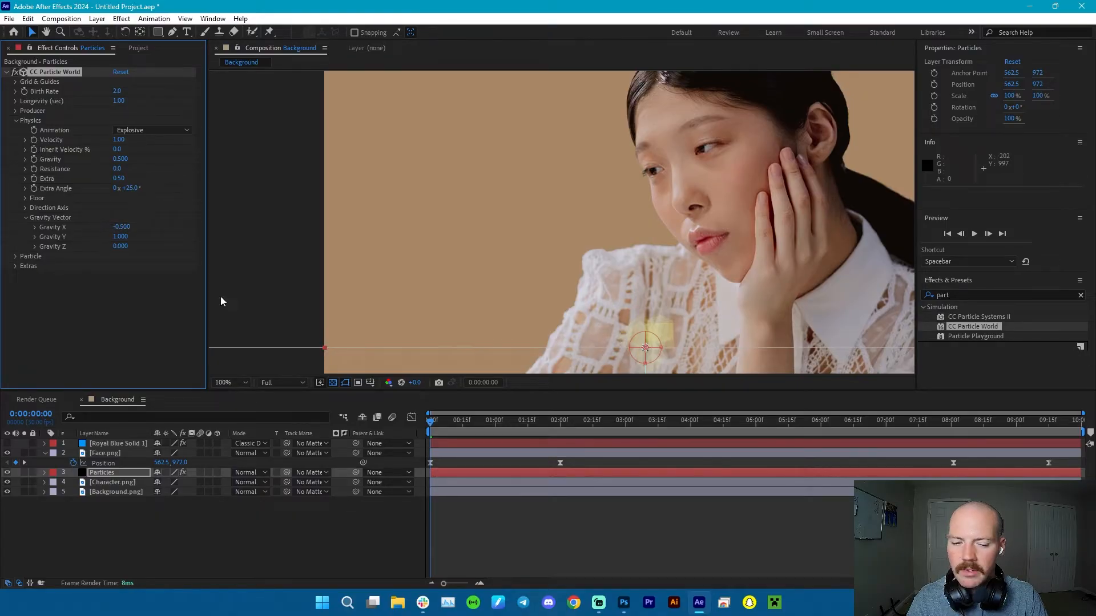
pyautogui.press('space')
# Go to 0:00:05:06 and move the particle emitter up onto the hollow face opening.
pyautogui.scroll(-9, 546, 292)
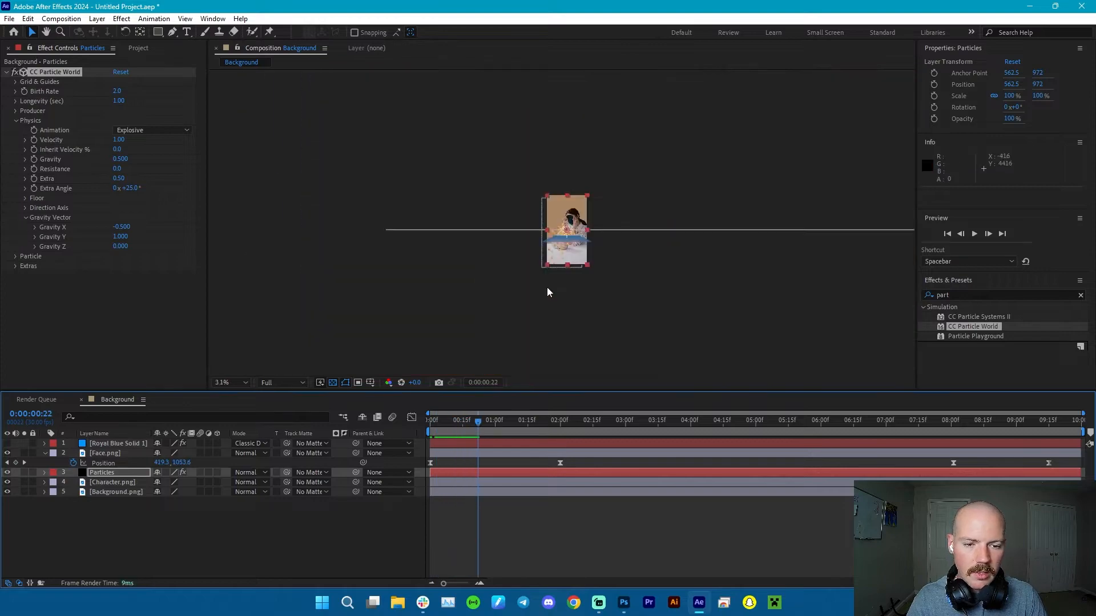
pyautogui.scroll(5, 546, 292)
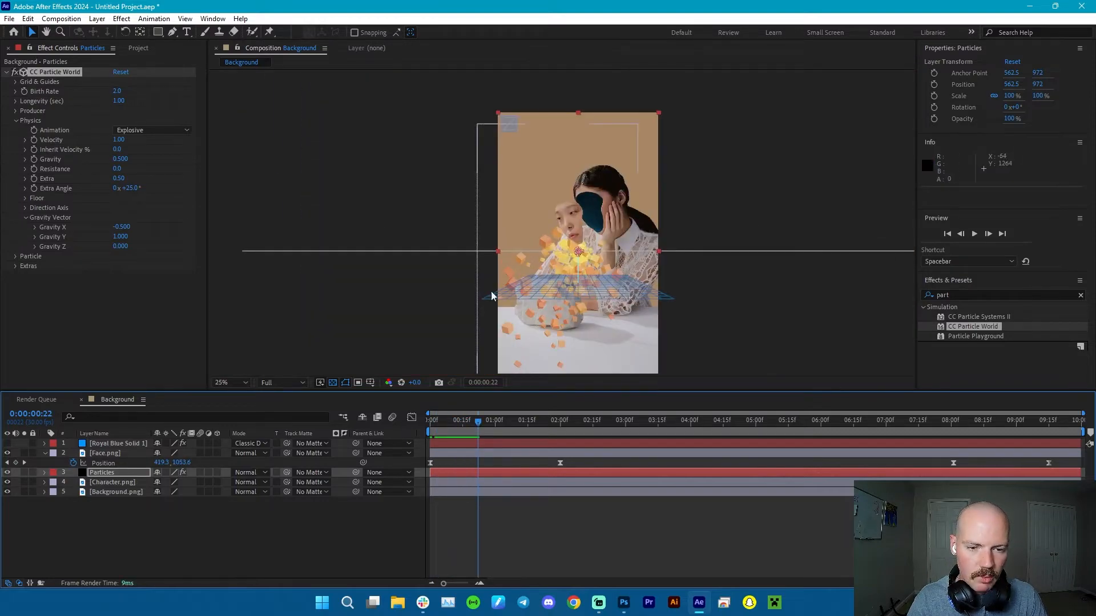
pyautogui.moveTo(481, 427); pyautogui.dragTo(768, 425)
pyautogui.moveTo(578, 253); pyautogui.dragTo(605, 208)
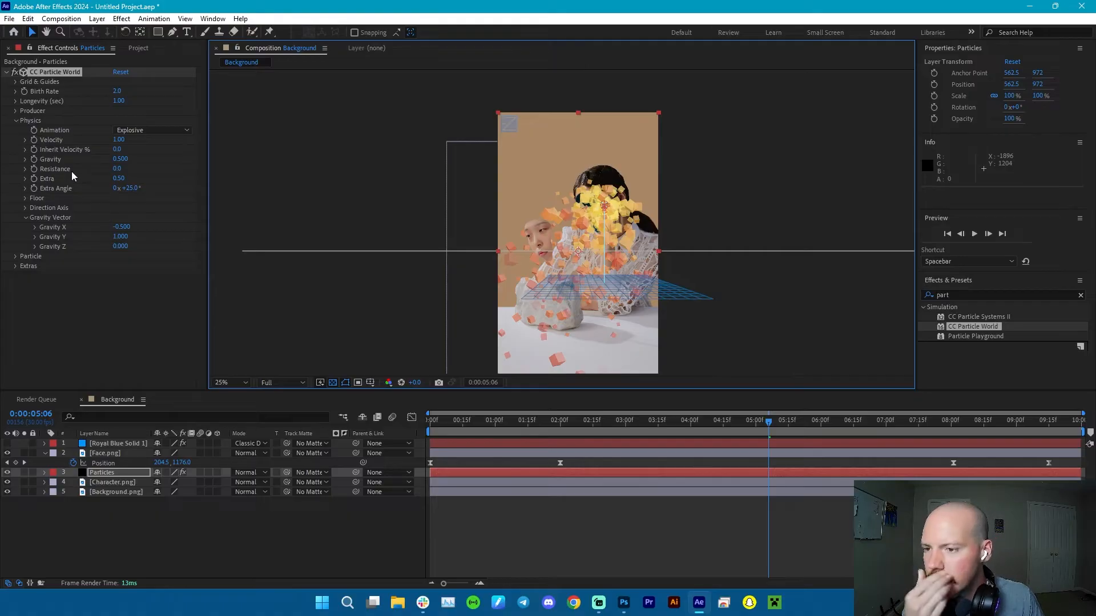
# Reduce the birth size of the cube particles to 0.070.
pyautogui.click(16, 256)
pyautogui.scroll(-1, 122, 295)
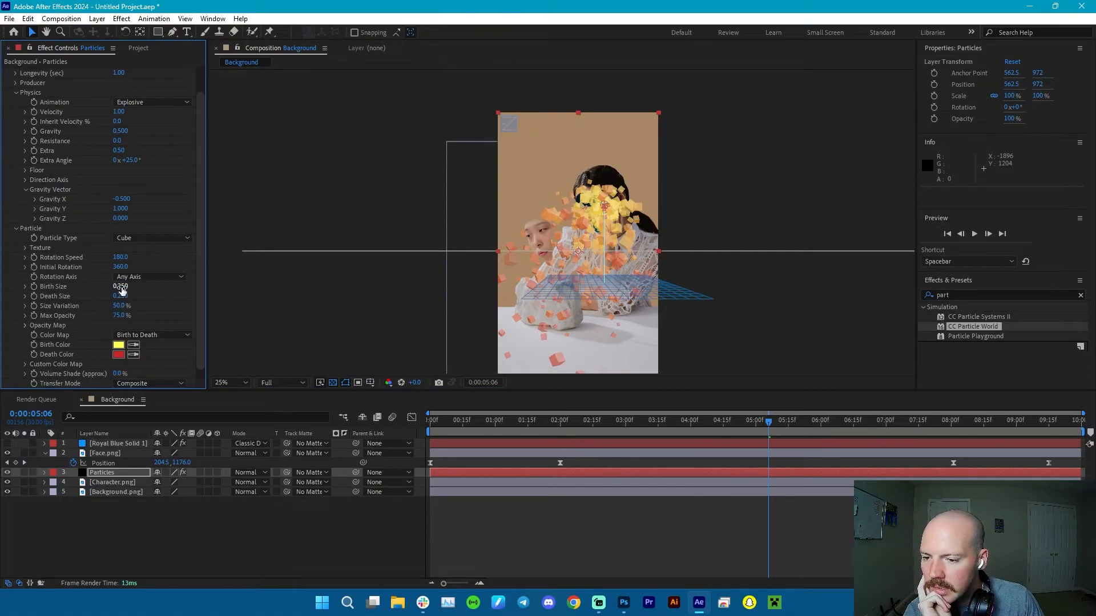
pyautogui.moveTo(121, 286); pyautogui.dragTo(112, 287)
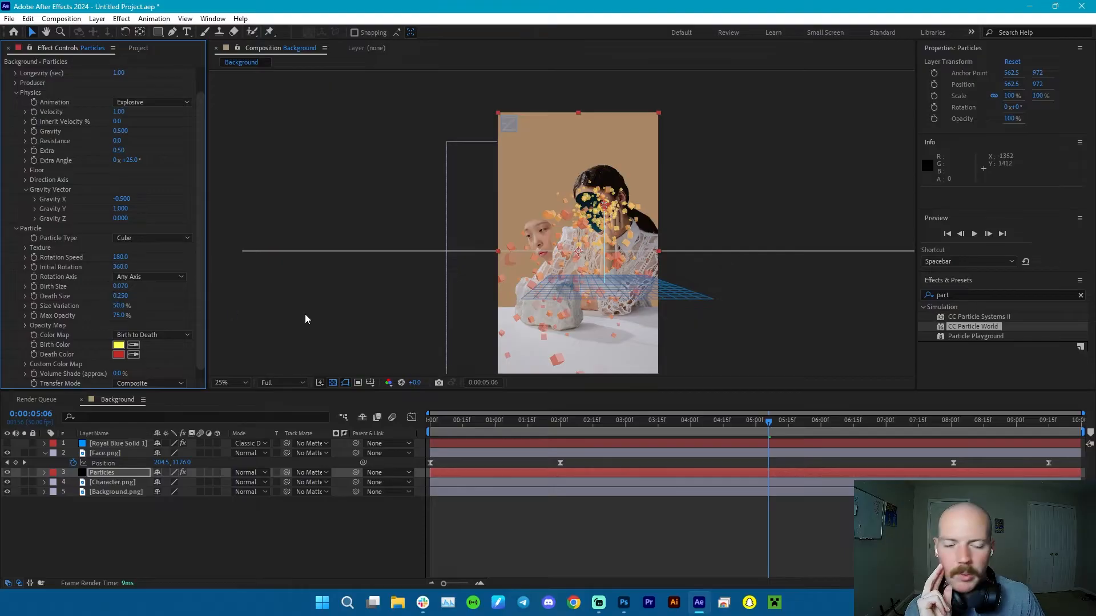
# Go to 0:00:02:18 and fine-tune the particle emitter's position at the edge of the hollow face.
pyautogui.moveTo(771, 426); pyautogui.dragTo(602, 434)
pyautogui.press('/')
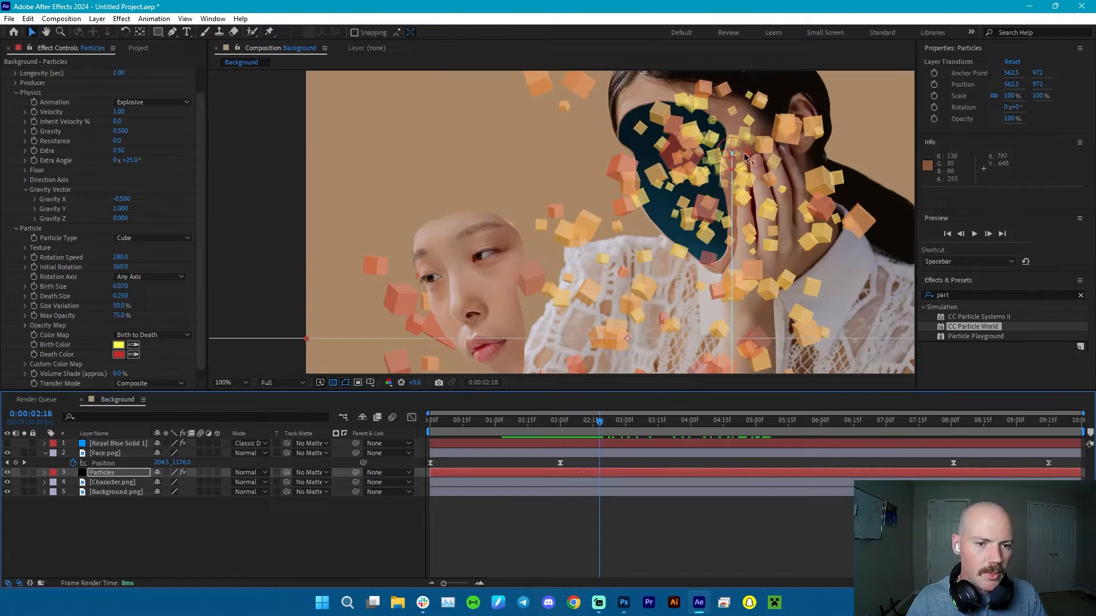
pyautogui.moveTo(748, 155); pyautogui.dragTo(730, 162)
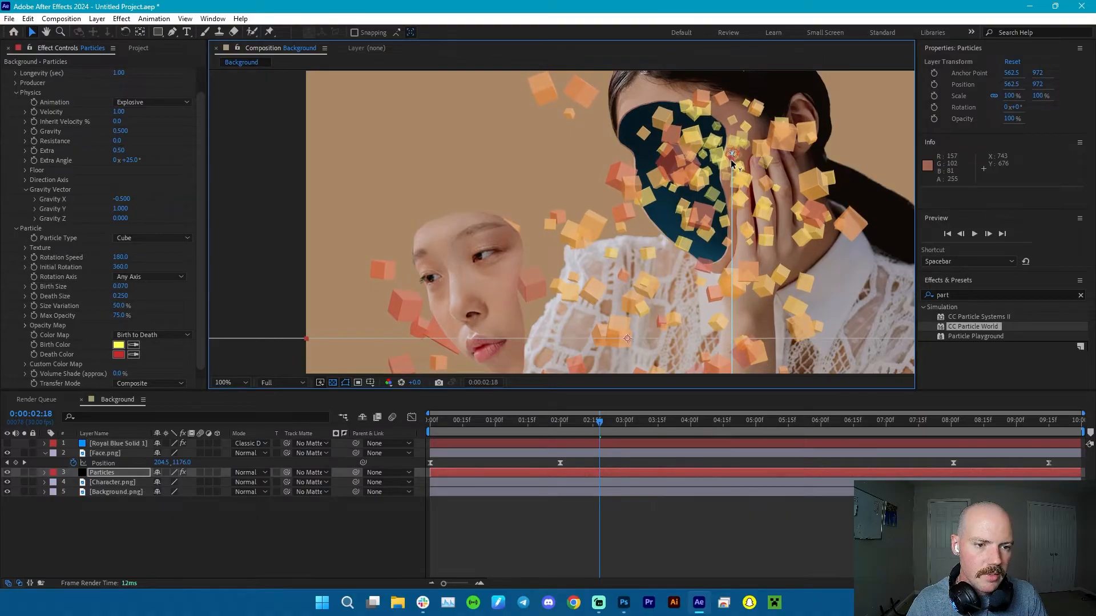
pyautogui.press(',')
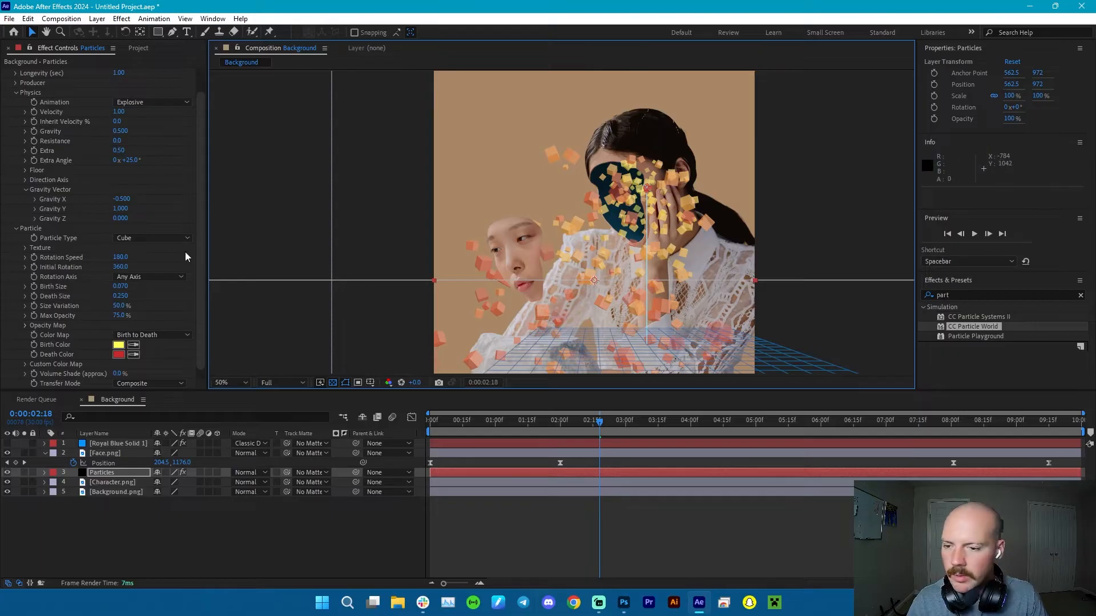
# Set the particles' velocity to 0.5 and scrub back to 0:00:01:03 to check their spread.
pyautogui.scroll(2, 82, 142)
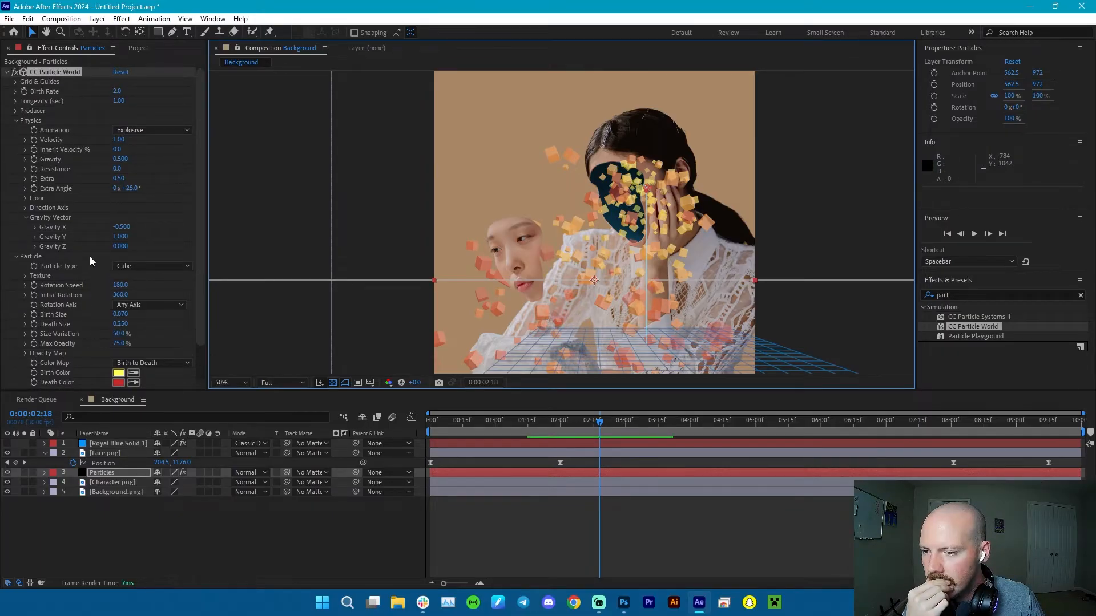
pyautogui.click(117, 139)
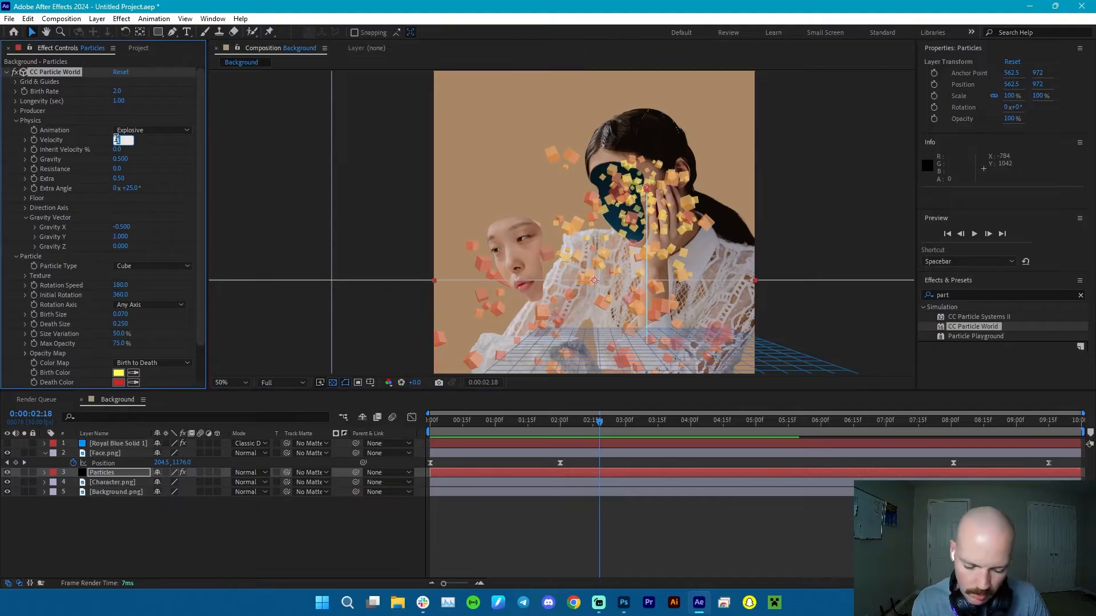
pyautogui.write('.5')
pyautogui.press('Return')
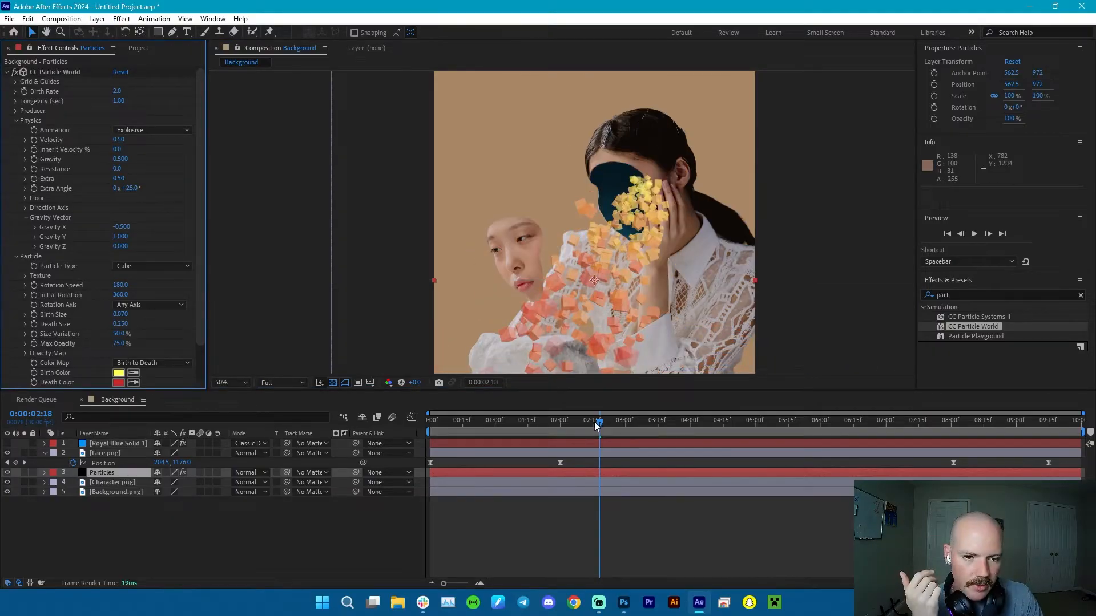
pyautogui.moveTo(594, 423); pyautogui.dragTo(502, 449)
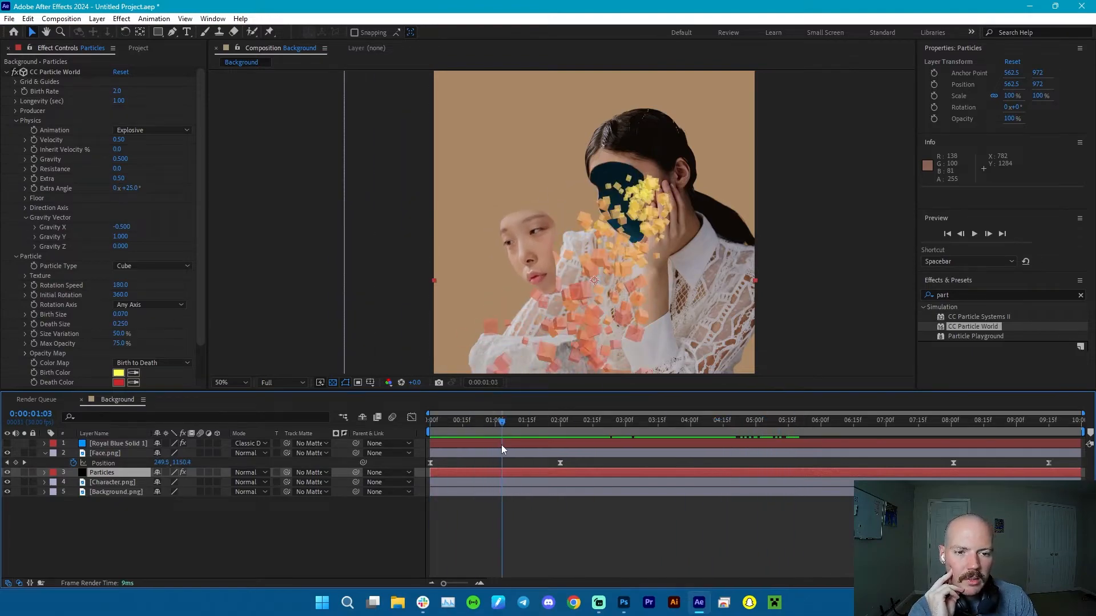
pyautogui.scroll(-1, 679, 240)
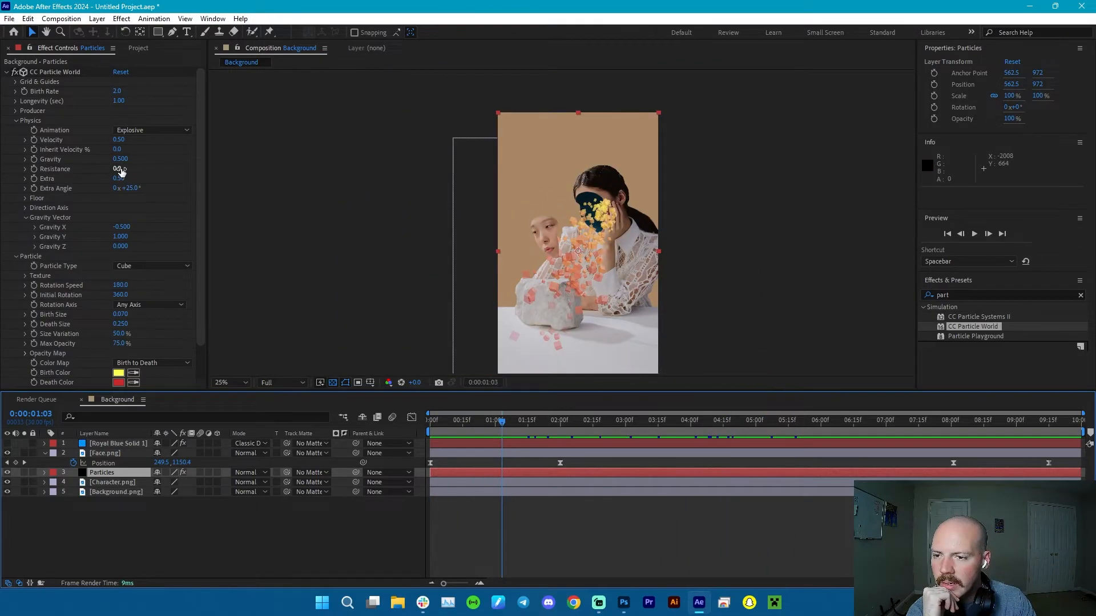
# Set the particles' resistance to 1.0 and scrub to 0:00:03:03 to check their flow.
pyautogui.moveTo(120, 170); pyautogui.dragTo(128, 169)
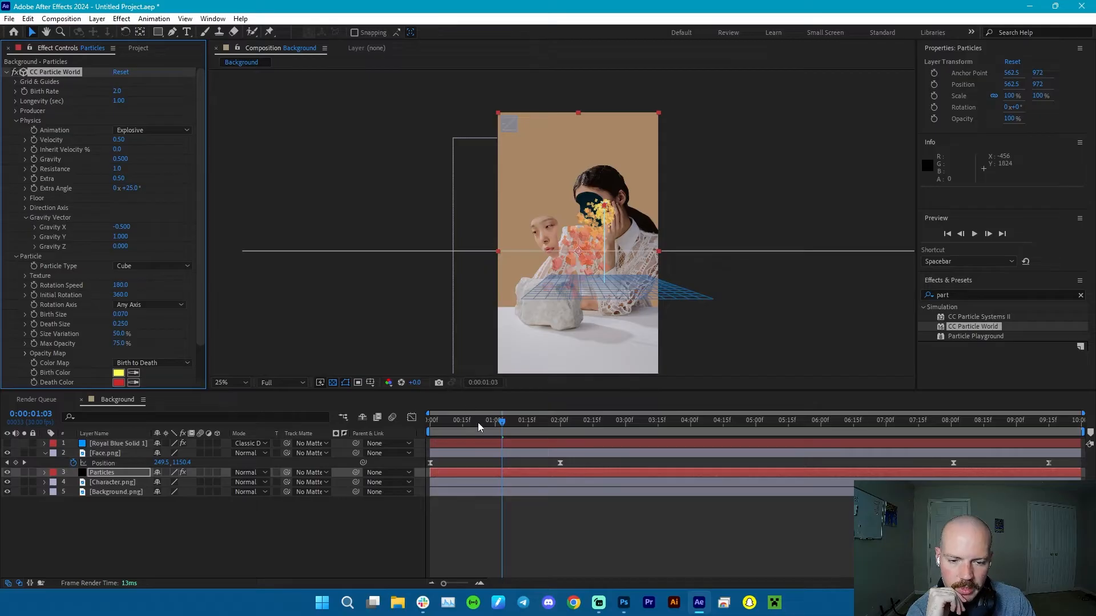
pyautogui.moveTo(478, 428); pyautogui.dragTo(631, 434)
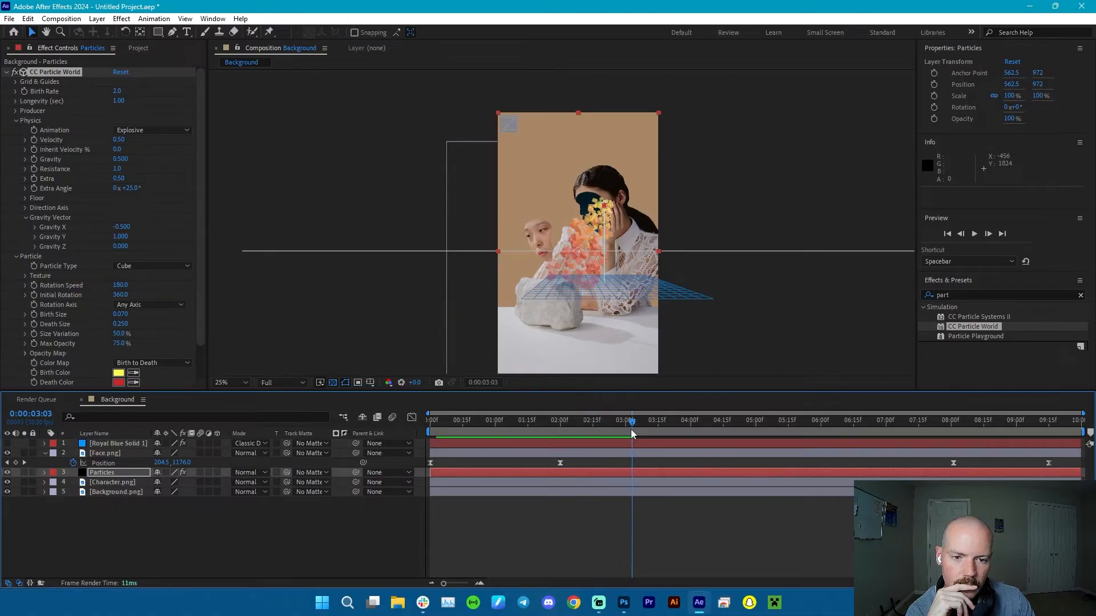
# Move the particle emitter slightly up and toward the middle of the hollow face opening.
pyautogui.scroll(3, 610, 212)
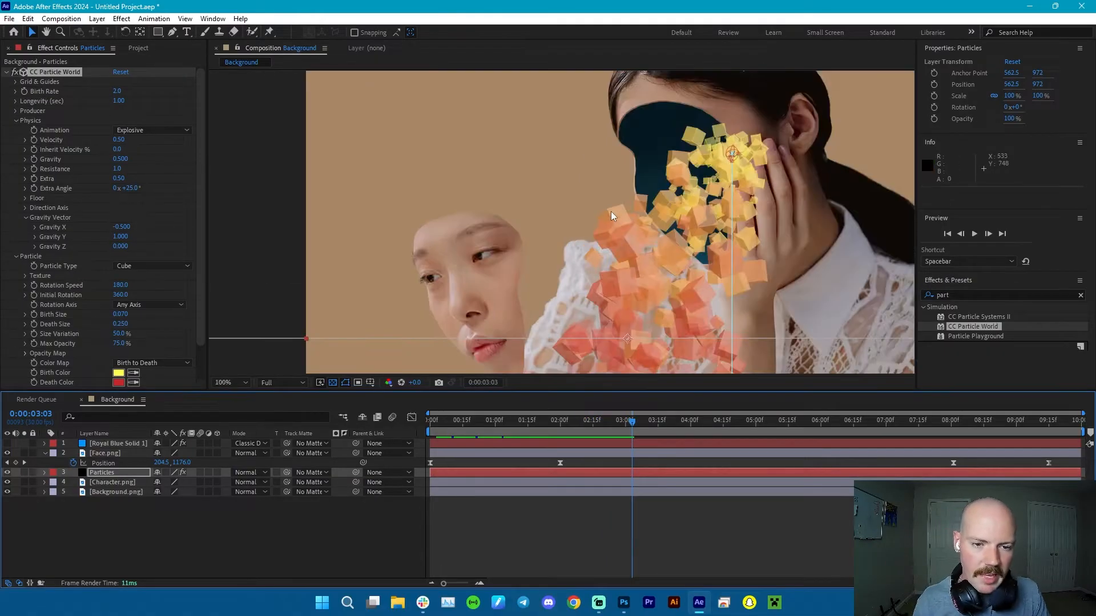
pyautogui.moveTo(734, 156); pyautogui.dragTo(713, 124)
pyautogui.moveTo(715, 132)
pyautogui.mouseDown()
pyautogui.moveTo(822, 150)
pyautogui.moveTo(713, 135)
pyautogui.mouseUp()
pyautogui.scroll(-2, 713, 135)
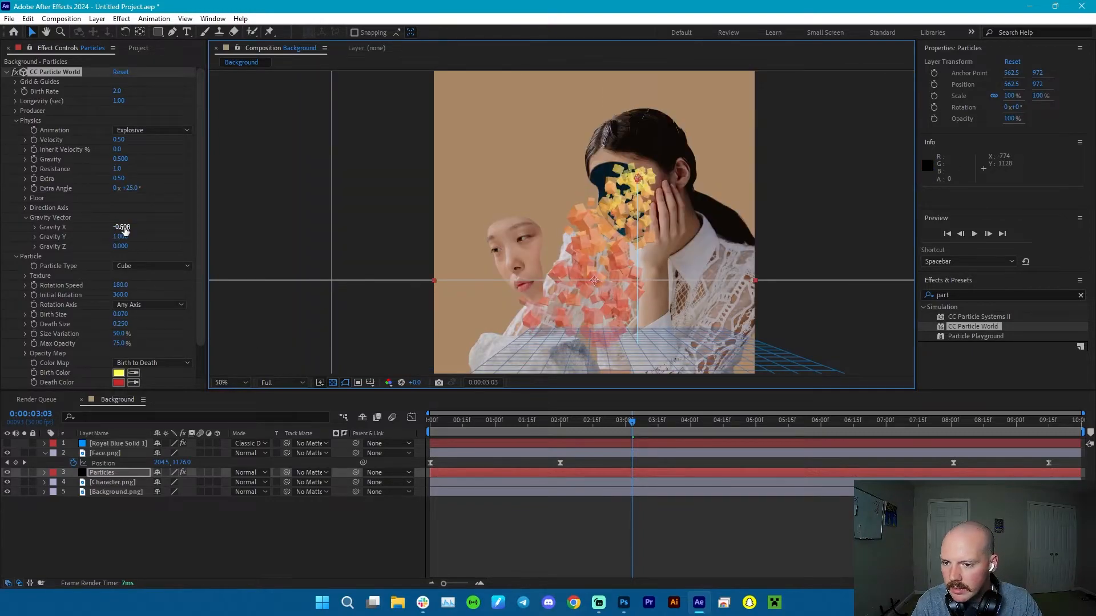
# Set the particles' Gravity X to -0.880 and play back the result from 0:00:03:11.
pyautogui.moveTo(123, 227); pyautogui.dragTo(104, 229)
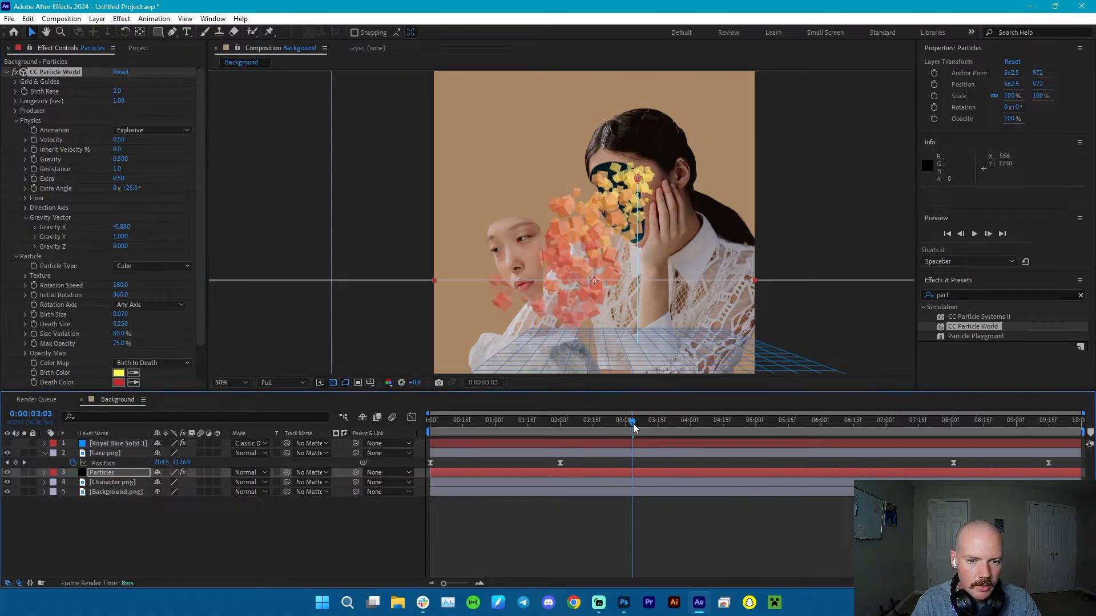
pyautogui.moveTo(633, 424); pyautogui.dragTo(656, 428)
pyautogui.press('space')
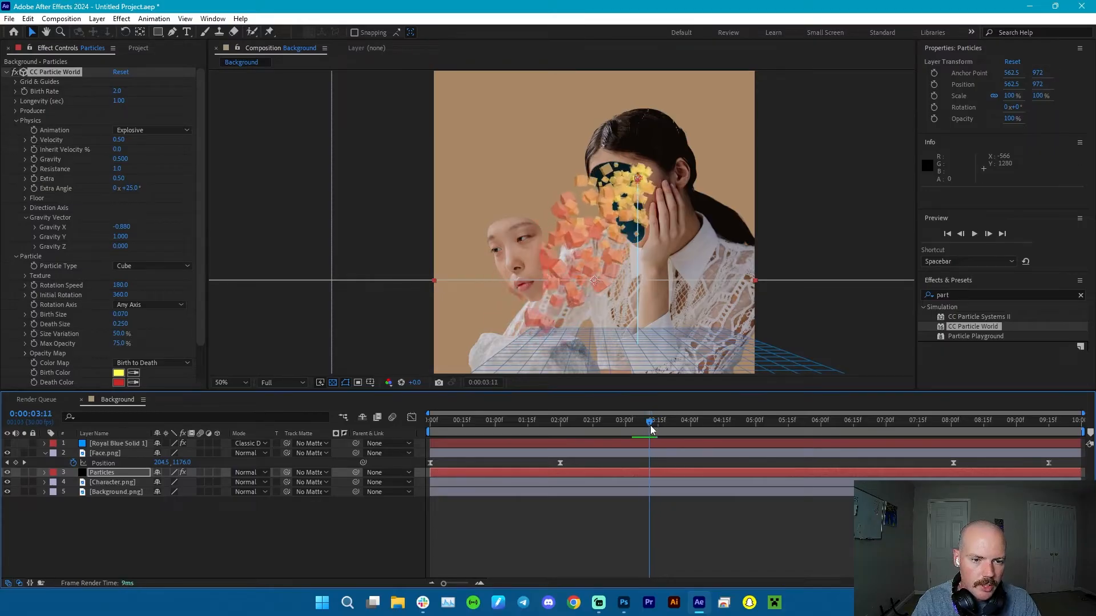
# Set the particles' resistance to 0.
pyautogui.click(118, 168)
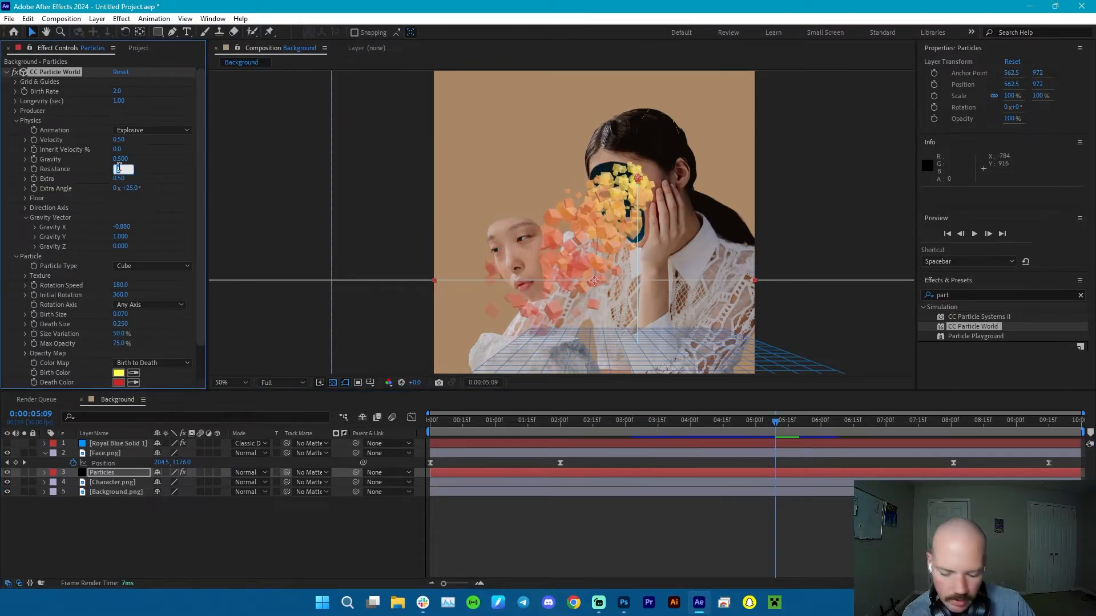
pyautogui.write('0')
pyautogui.click(252, 221)
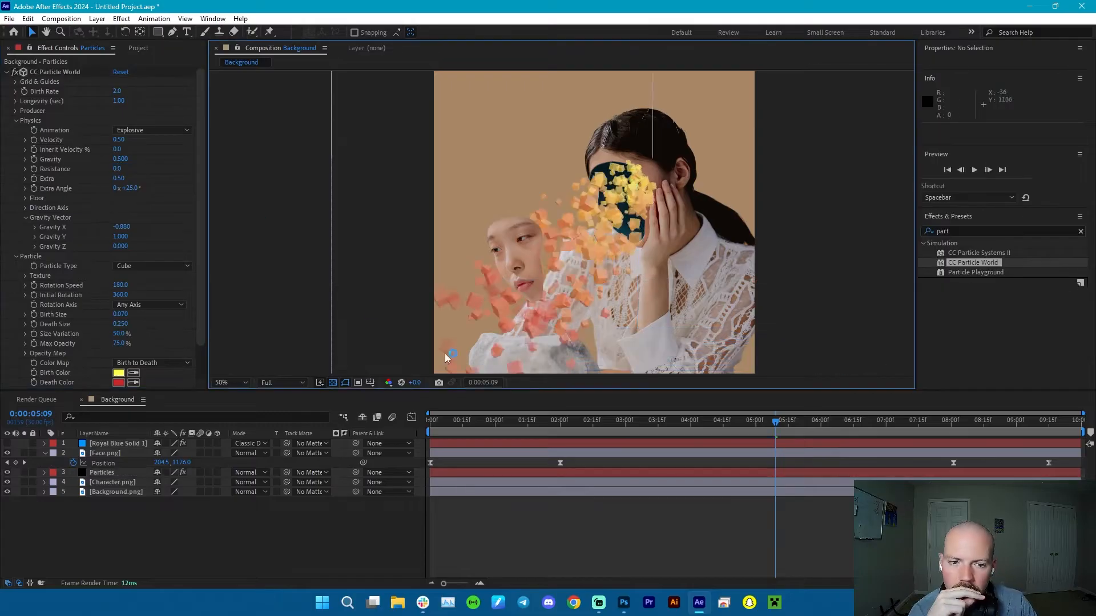
# Go to 0:00:03:03 and set the particles' Gravity Z to -0.730.
pyautogui.moveTo(779, 427); pyautogui.dragTo(631, 425)
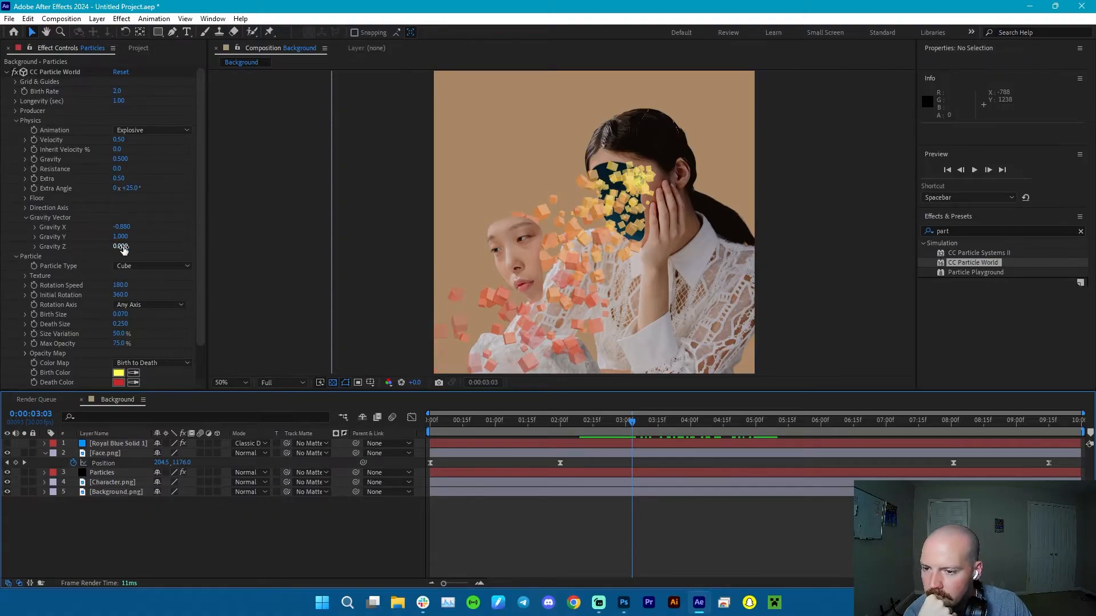
pyautogui.click(124, 247)
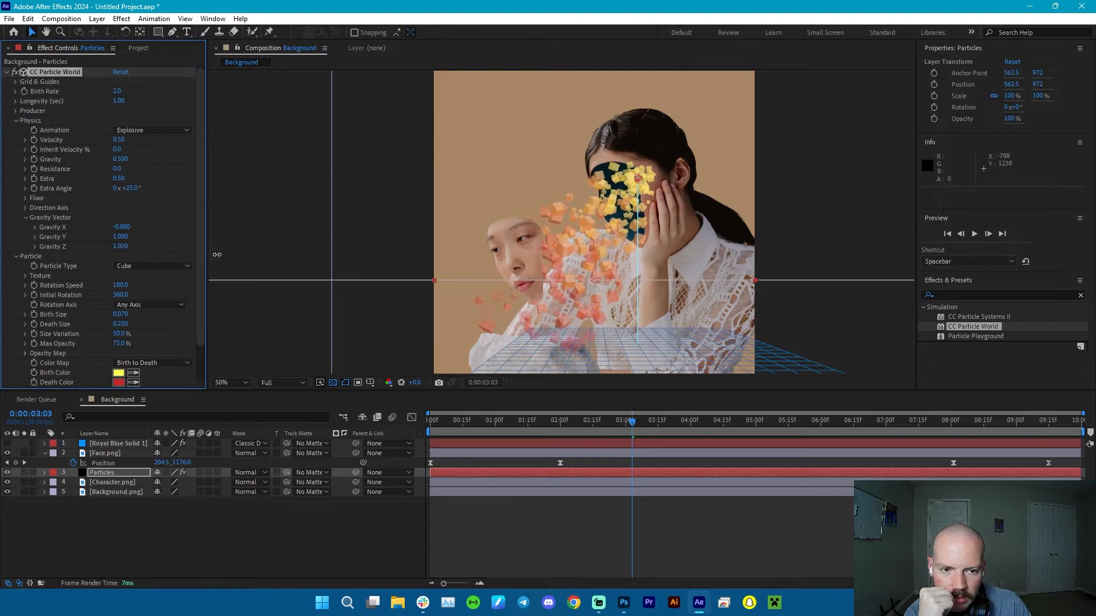
pyautogui.moveTo(197, 256); pyautogui.dragTo(82, 266)
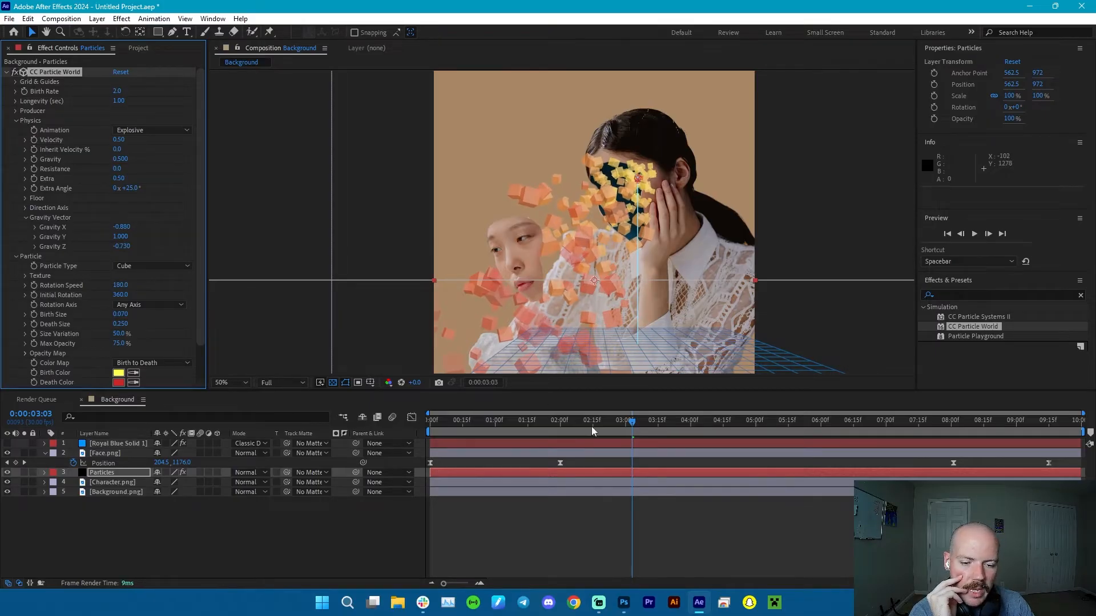
# Go to 0:00:02:00 and delete the face layer's position keyframe at about 8 seconds.
pyautogui.click(560, 421)
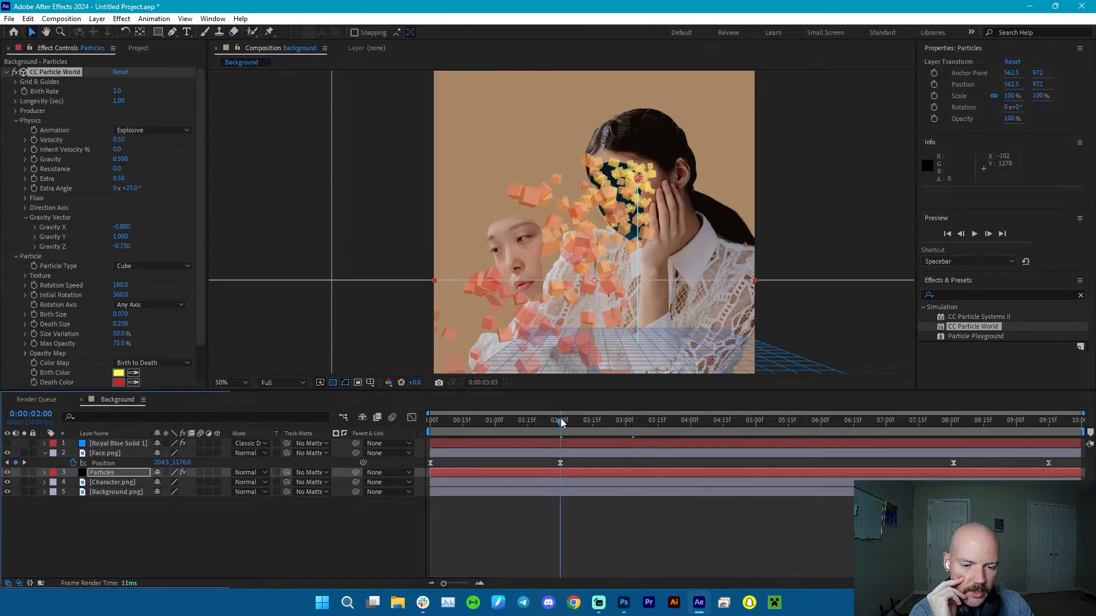
pyautogui.click(954, 463)
pyautogui.press('Delete')
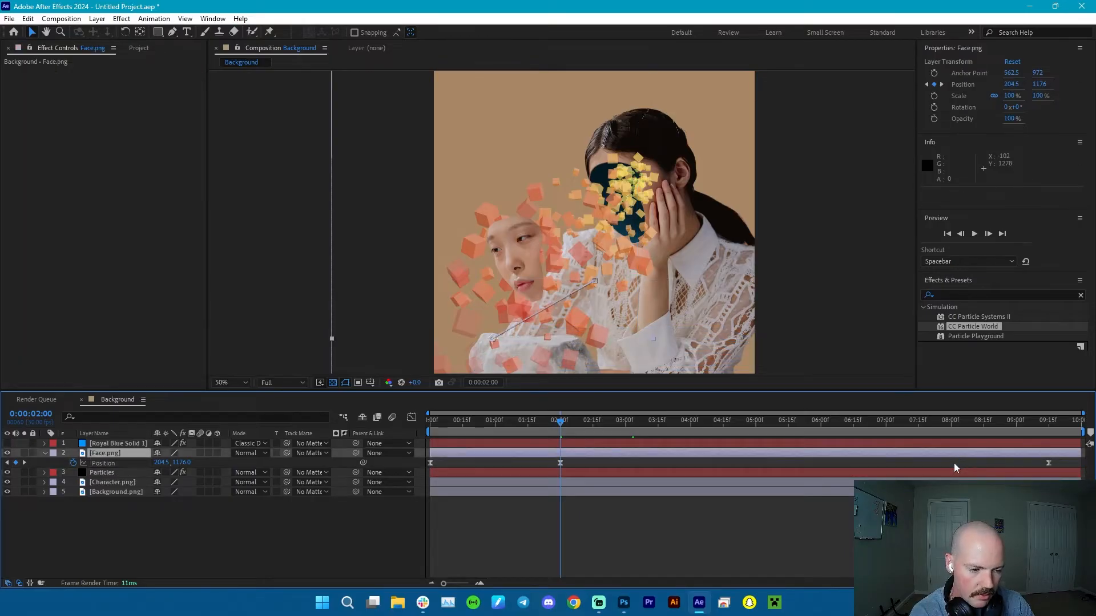
# Raise the face at the 0:00:02:00 keyframe to a Y position of 806 and preview the animation from the start.
pyautogui.click(560, 464)
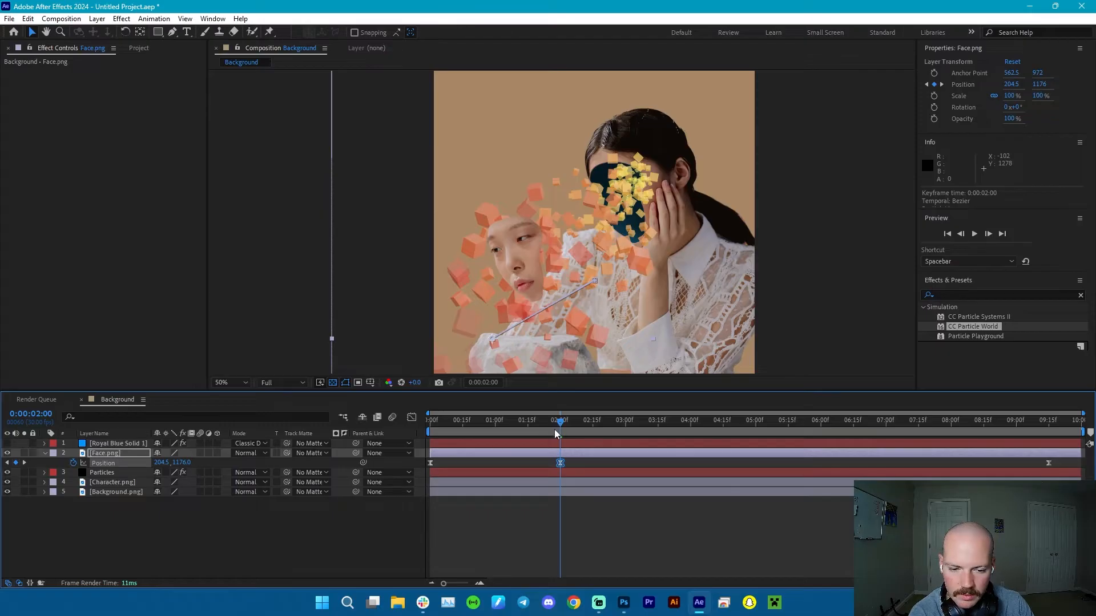
pyautogui.moveTo(554, 429)
pyautogui.mouseDown()
pyautogui.moveTo(630, 425)
pyautogui.moveTo(511, 426)
pyautogui.moveTo(570, 434)
pyautogui.moveTo(563, 438)
pyautogui.mouseUp()
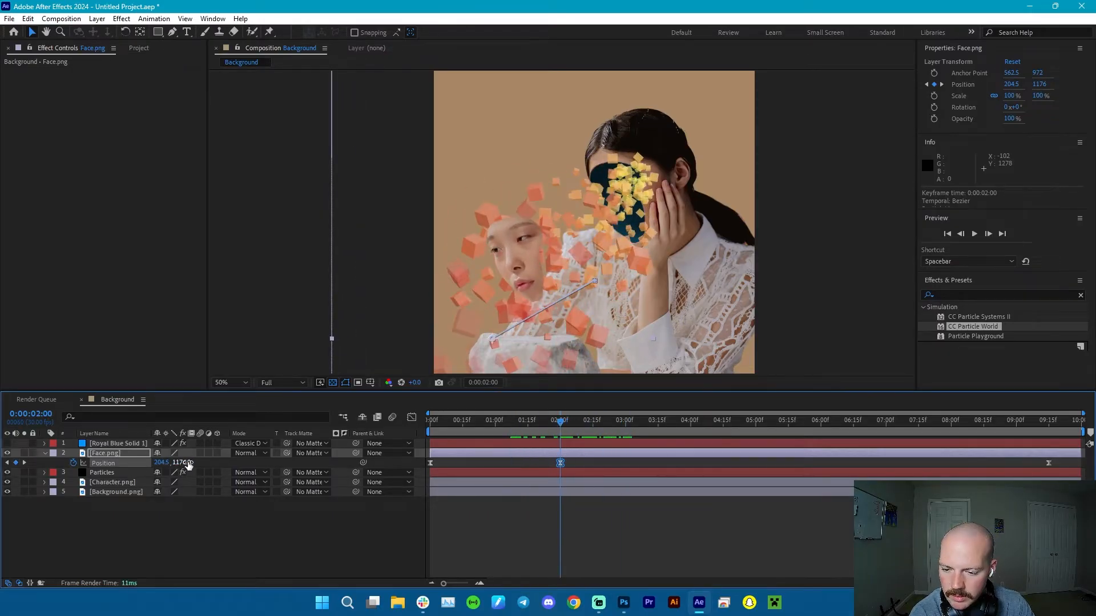
pyautogui.moveTo(188, 463); pyautogui.dragTo(3, 437)
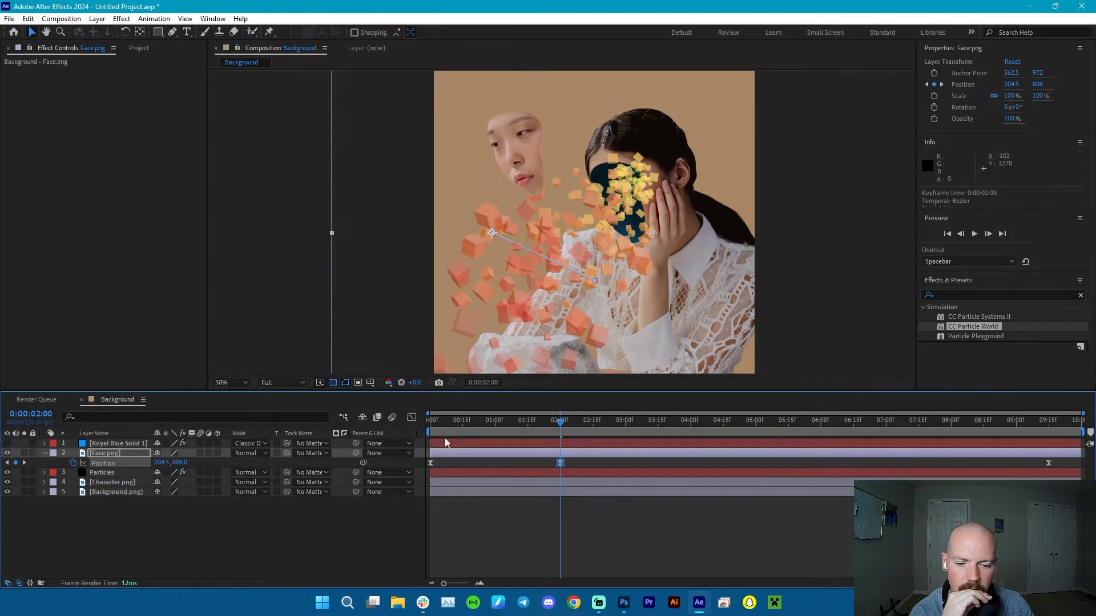
pyautogui.moveTo(468, 423); pyautogui.dragTo(394, 425)
pyautogui.press('space')
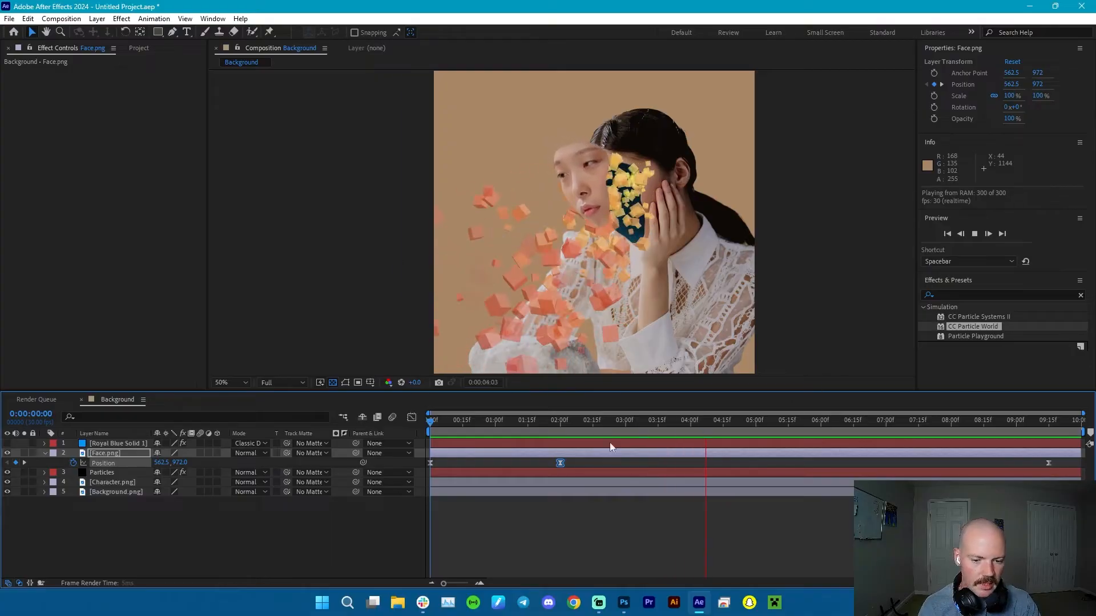
# Copy the face's 0:00:02:00 position keyframe to 0:00:08:15 and scrub through the animation to check it.
pyautogui.moveTo(749, 419); pyautogui.dragTo(984, 428)
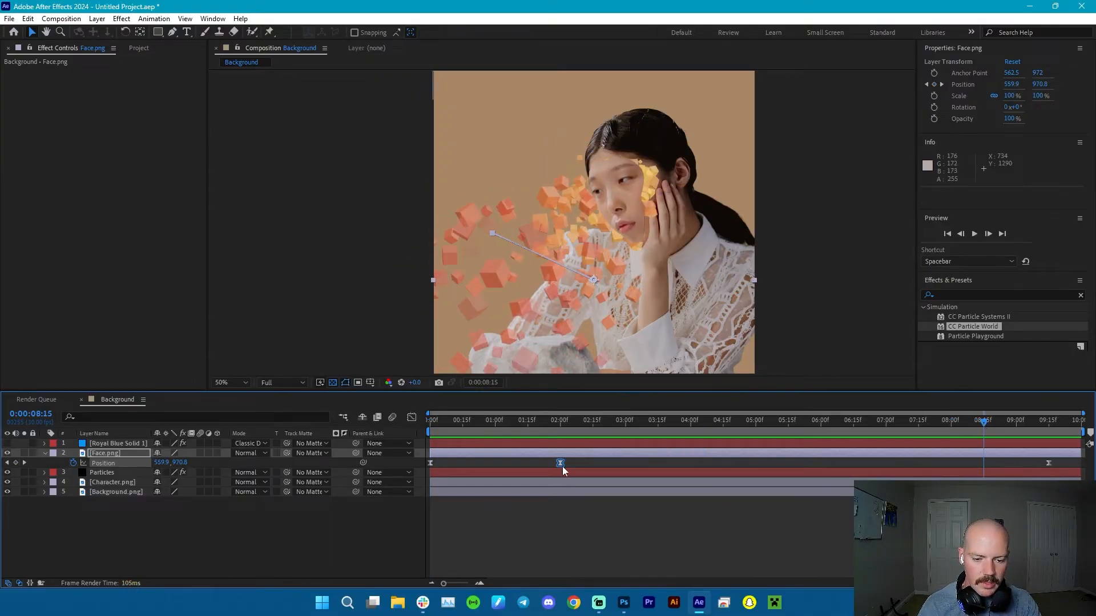
pyautogui.hotkey('ctrl', 'c')
pyautogui.hotkey('ctrl', 'v')
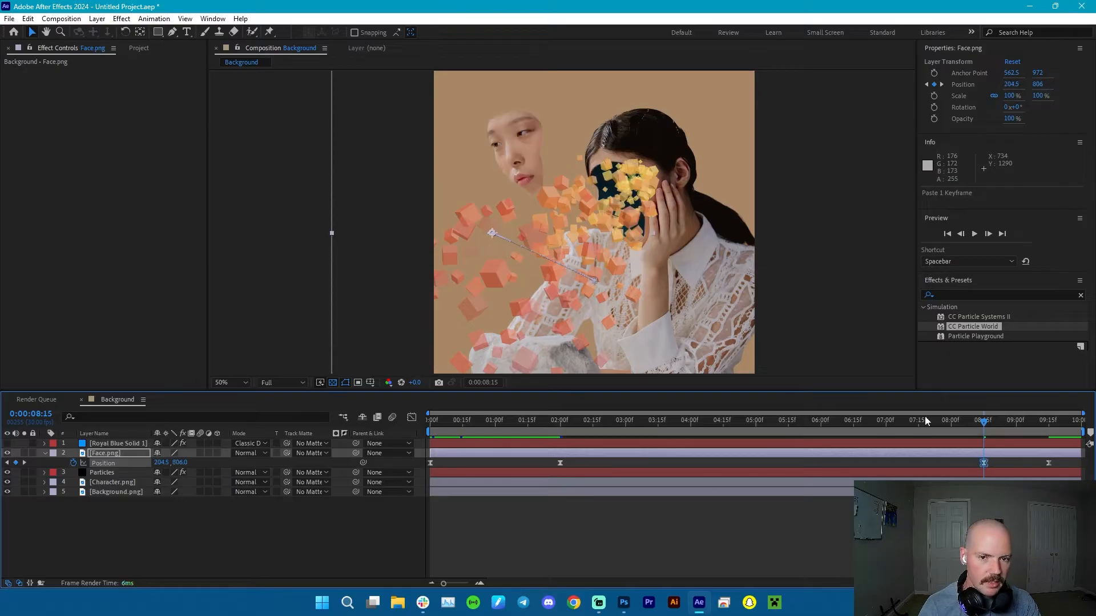
pyautogui.press('Home')
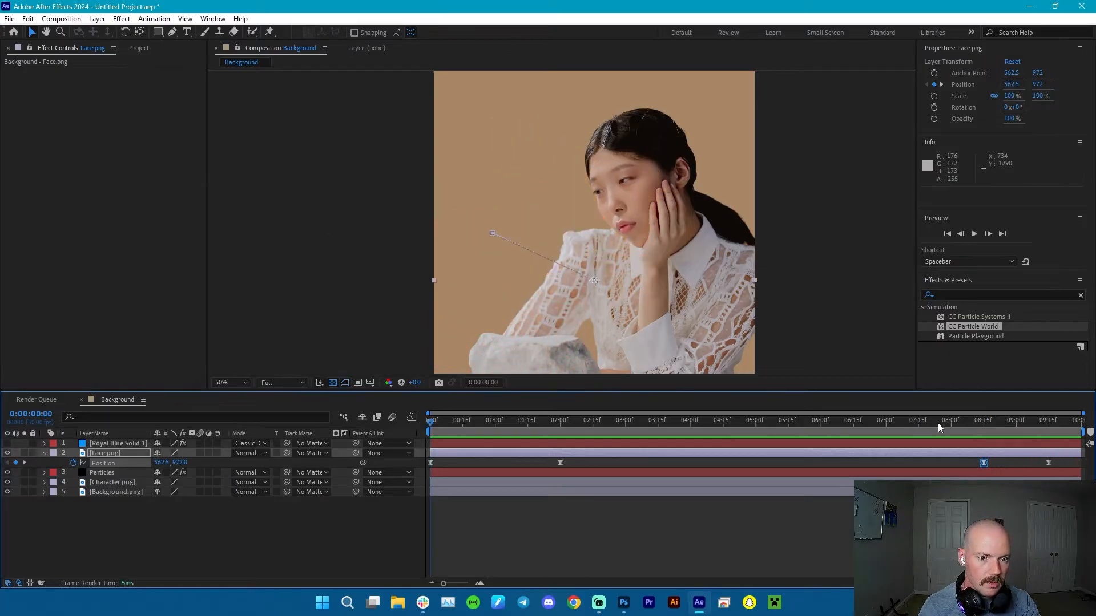
pyautogui.moveTo(1032, 419); pyautogui.dragTo(595, 401)
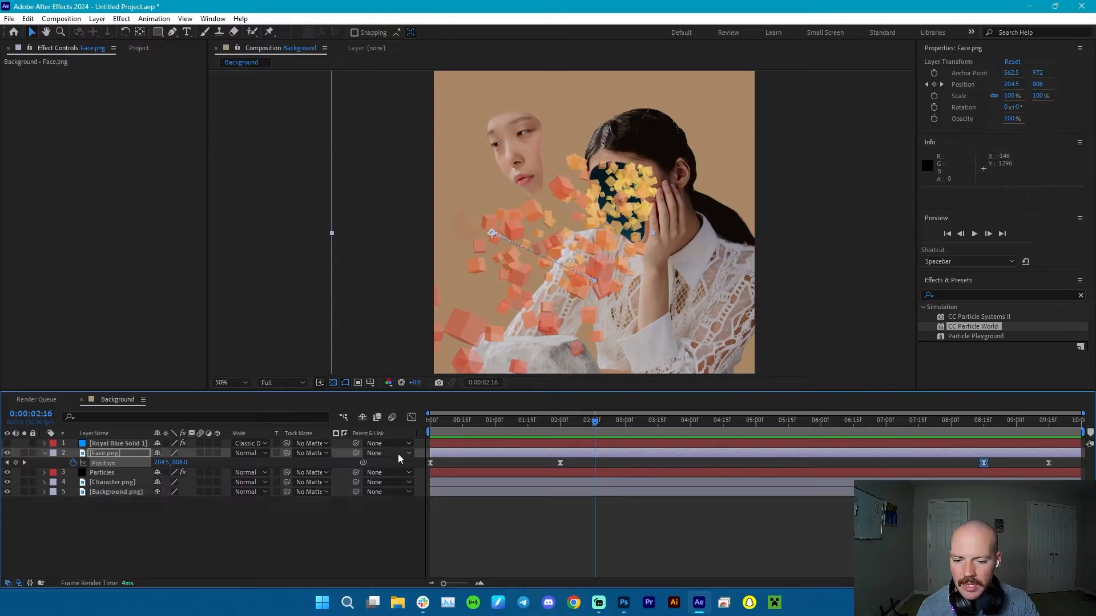
# Try an extra angle of 63° for the particles and undo the change.
pyautogui.click(112, 473)
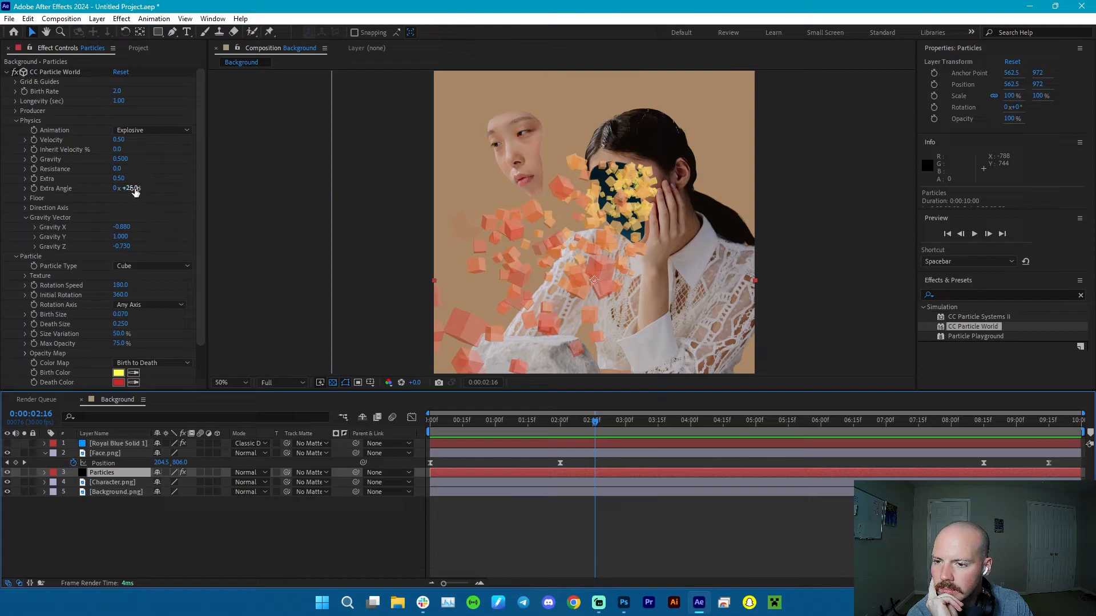
pyautogui.moveTo(135, 188); pyautogui.dragTo(157, 190)
pyautogui.rightClick(156, 189)
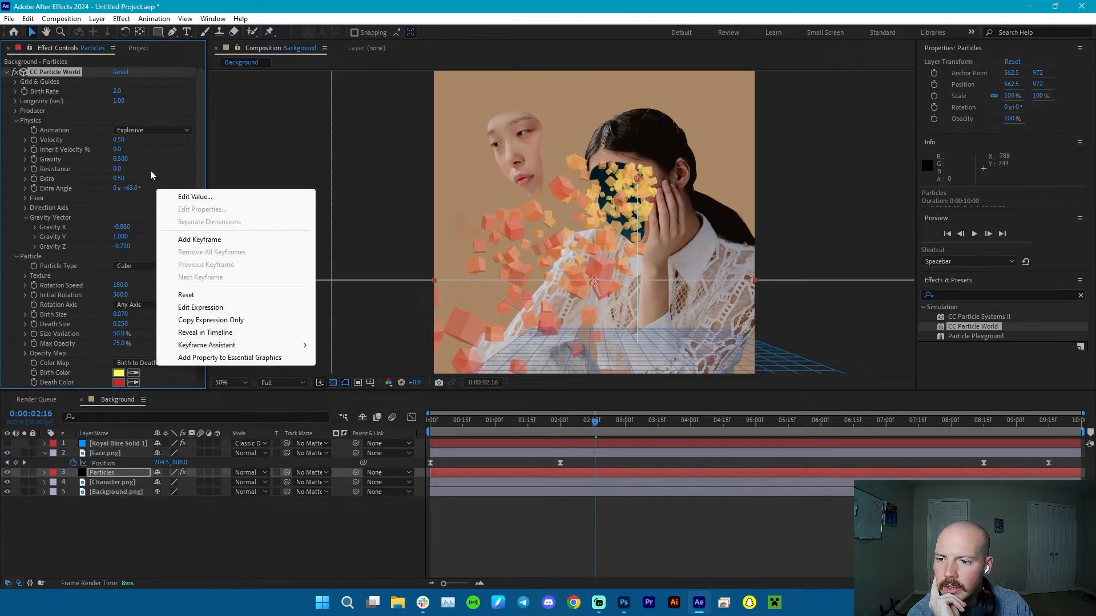
pyautogui.click(143, 191)
pyautogui.hotkey('ctrl', 'z')
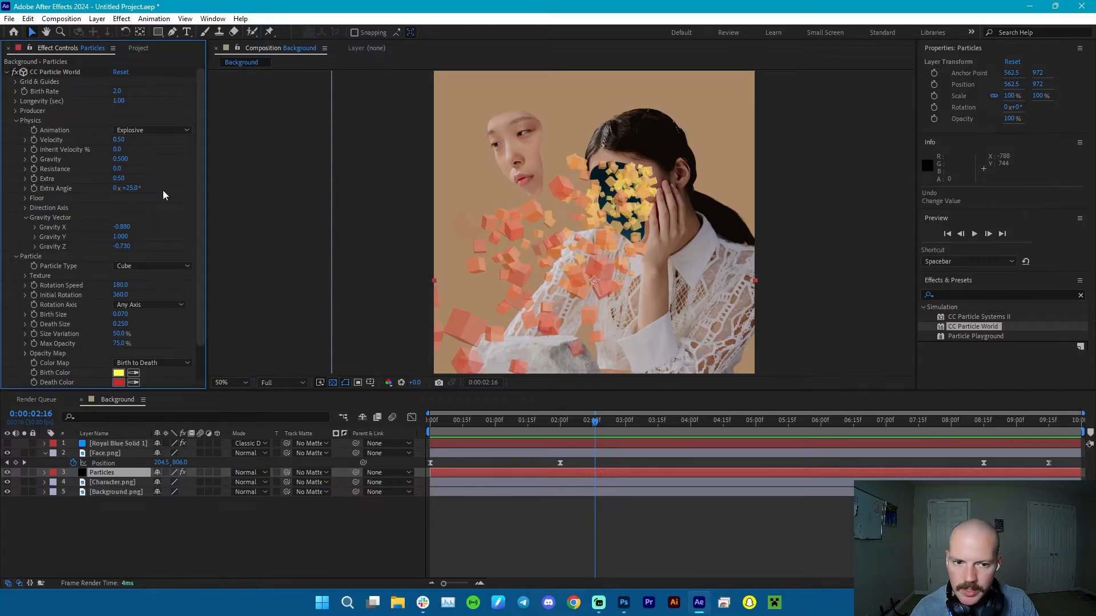
# Set the particles' resistance to 0.6 and their velocity to 0.31, checking the spread around 0:00:03:11.
pyautogui.moveTo(118, 170); pyautogui.dragTo(126, 170)
pyautogui.moveTo(531, 429); pyautogui.dragTo(690, 426)
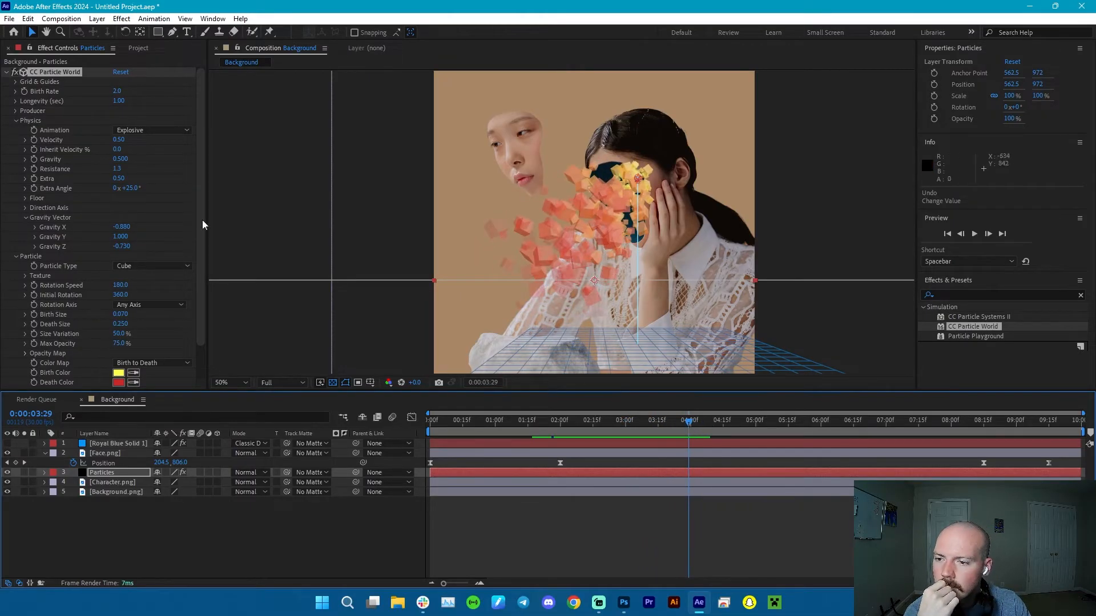
pyautogui.moveTo(116, 170); pyautogui.dragTo(114, 171)
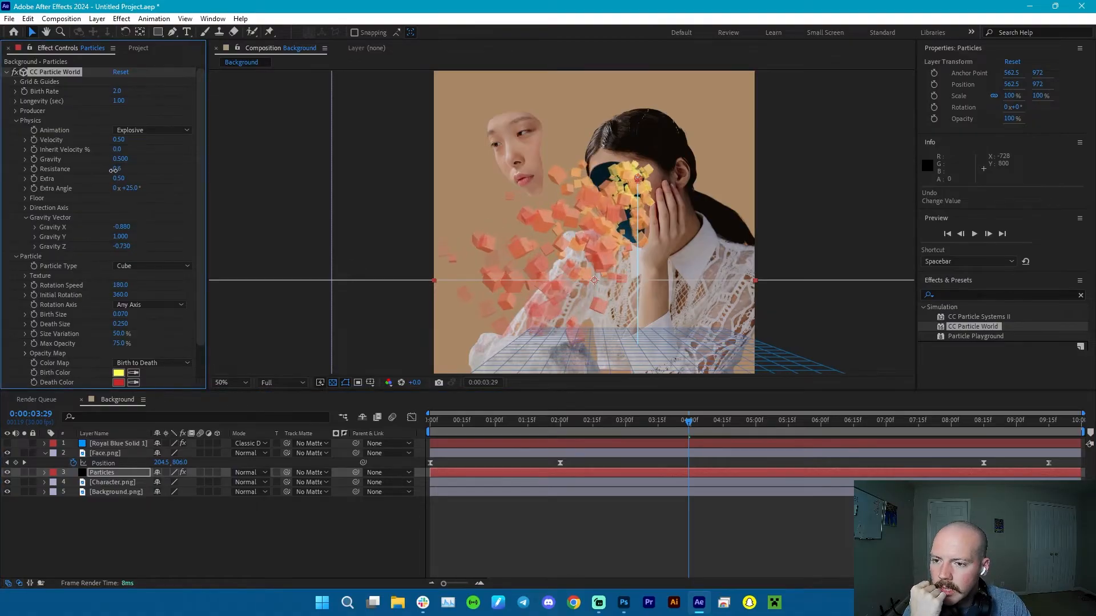
pyautogui.moveTo(689, 429); pyautogui.dragTo(650, 424)
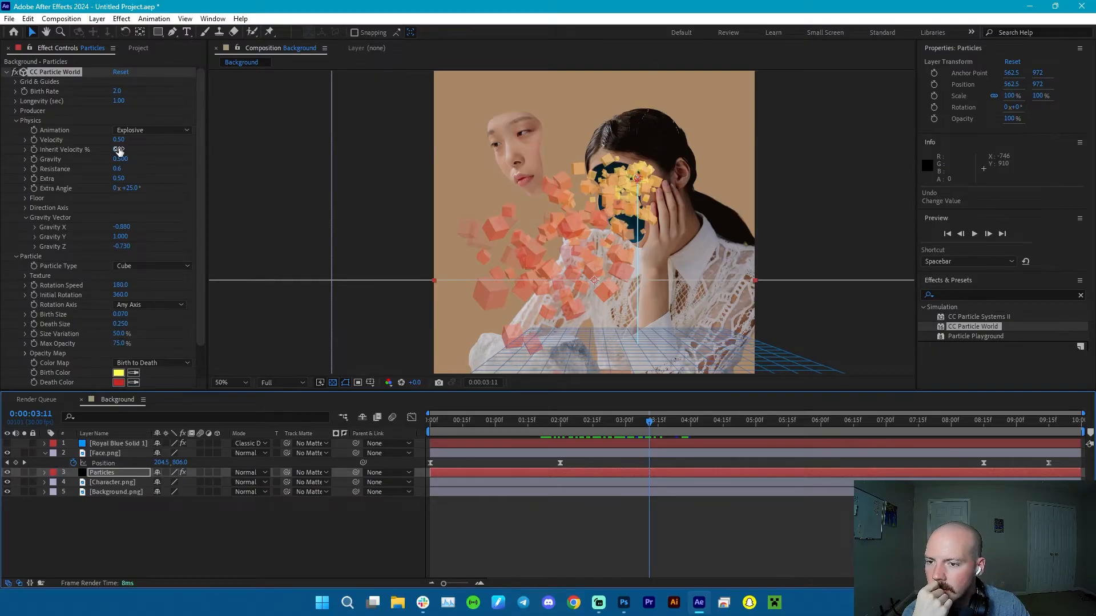
pyautogui.moveTo(119, 140); pyautogui.dragTo(111, 143)
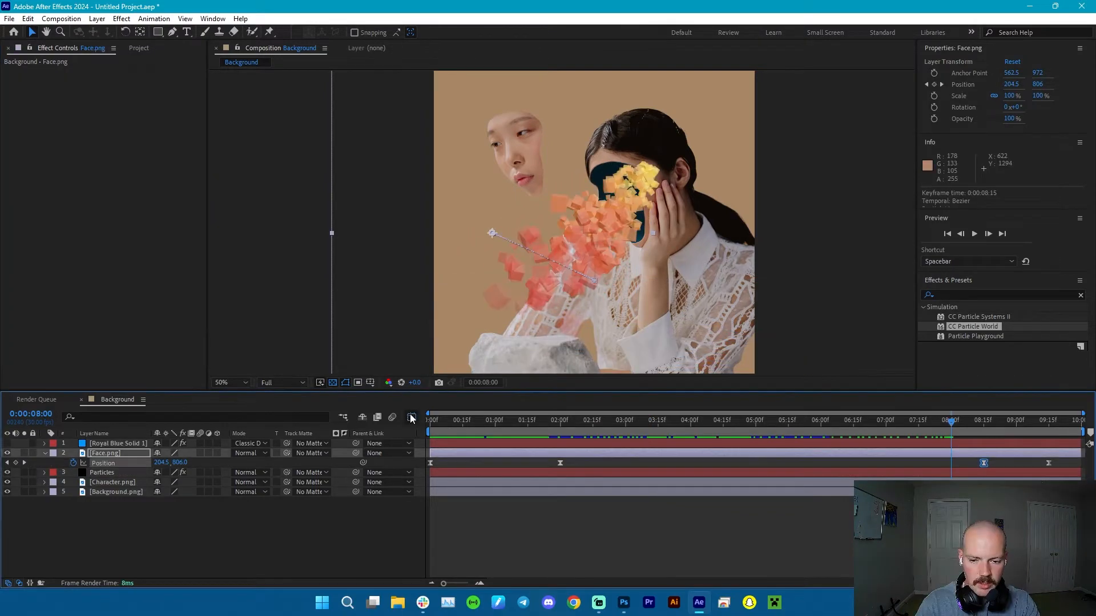
# Sharpen the easing of the face's movements in the speed graph, with about 75% influence on the first keyframe, and preview it.
pyautogui.click(412, 417)
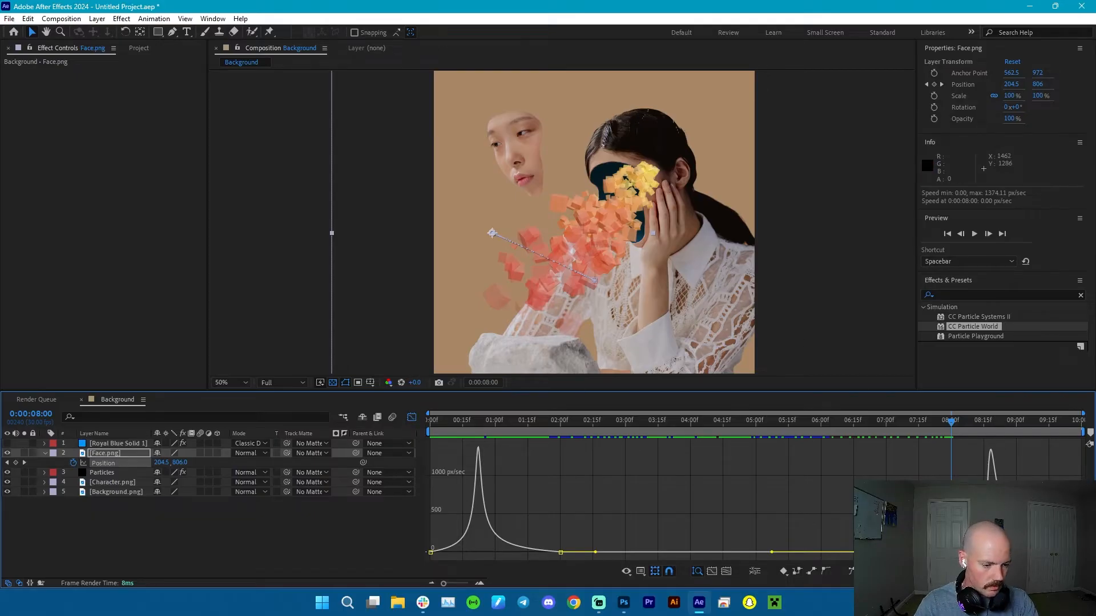
pyautogui.moveTo(1018, 552); pyautogui.dragTo(1035, 551)
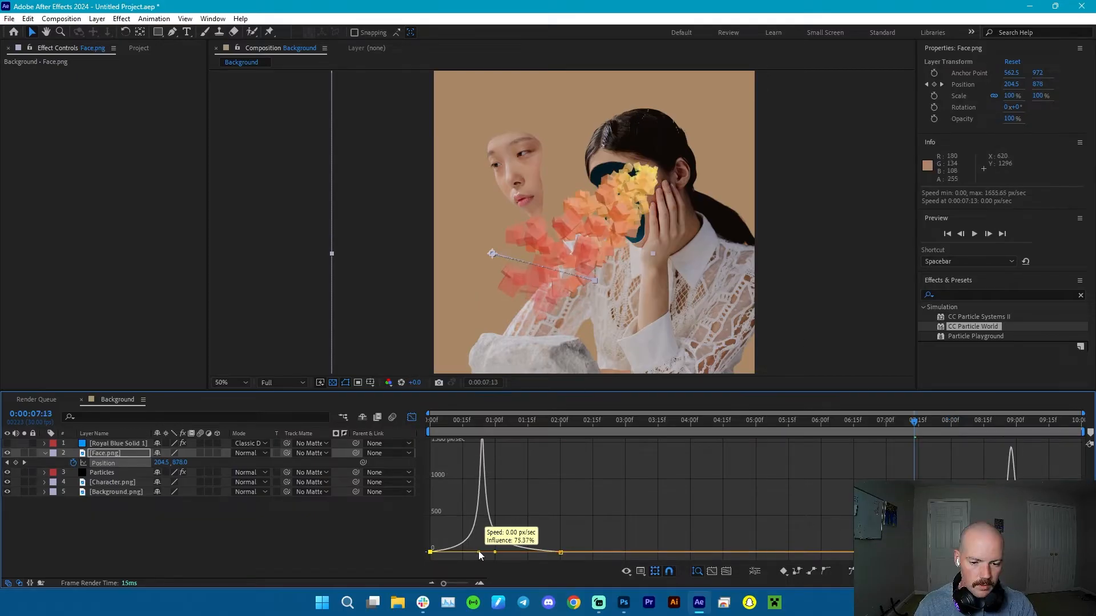
pyautogui.moveTo(481, 552); pyautogui.dragTo(478, 551)
pyautogui.press('space')
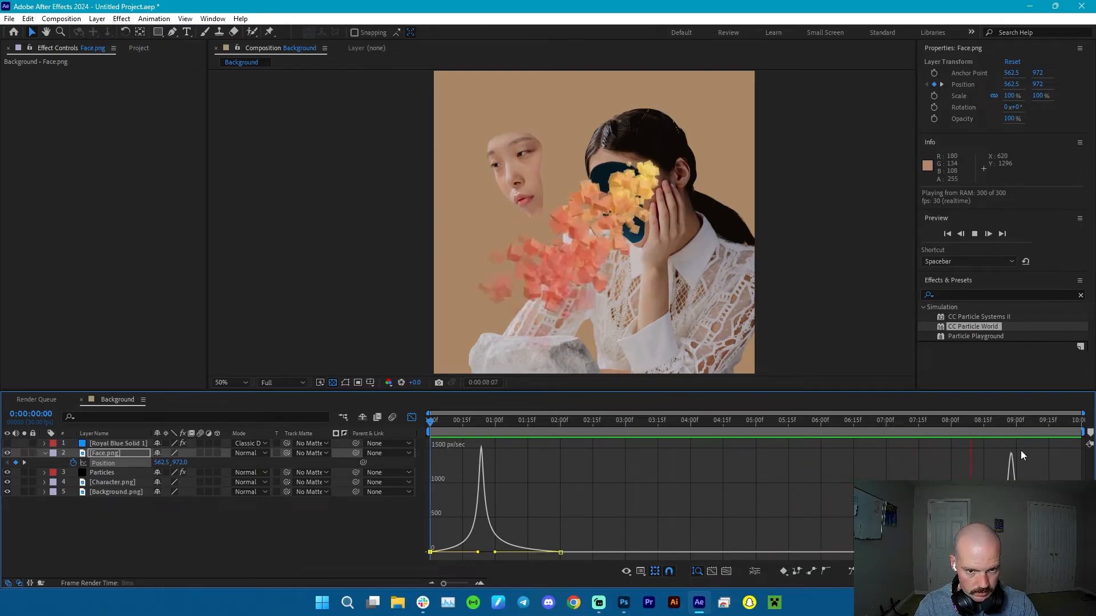
pyautogui.press('space')
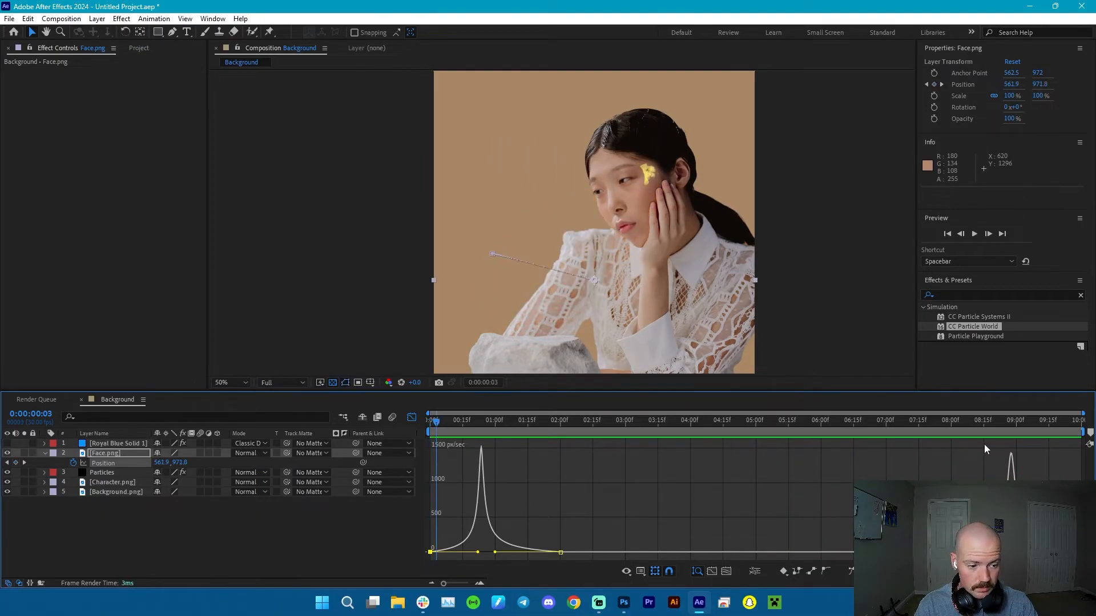
# At 0:00:03:11, change the particles' birth color to light blue 50C3FF.
pyautogui.moveTo(488, 423); pyautogui.dragTo(649, 422)
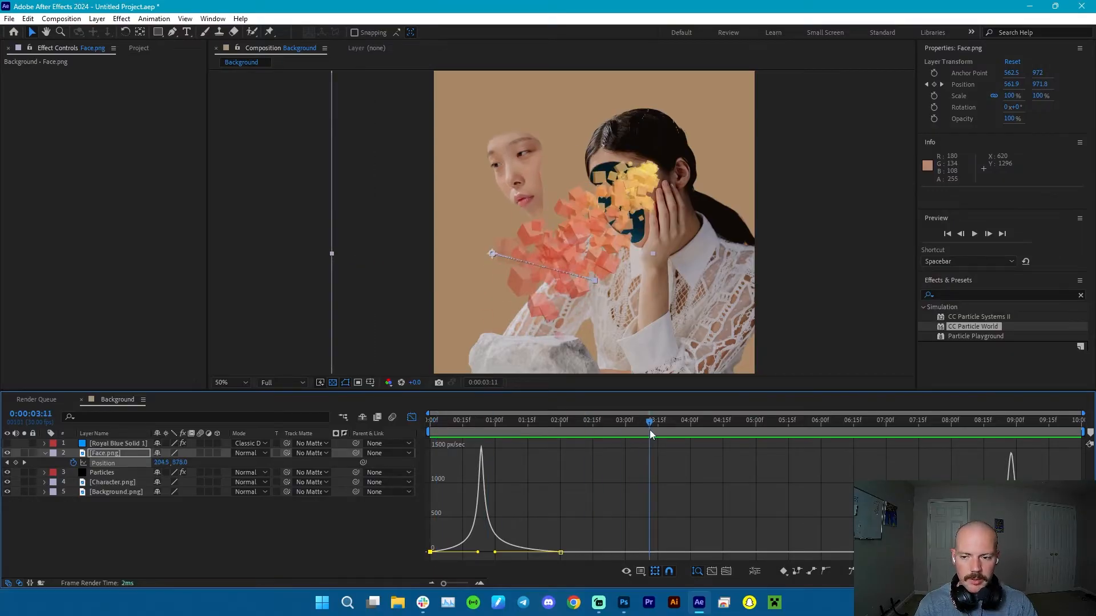
pyautogui.click(108, 472)
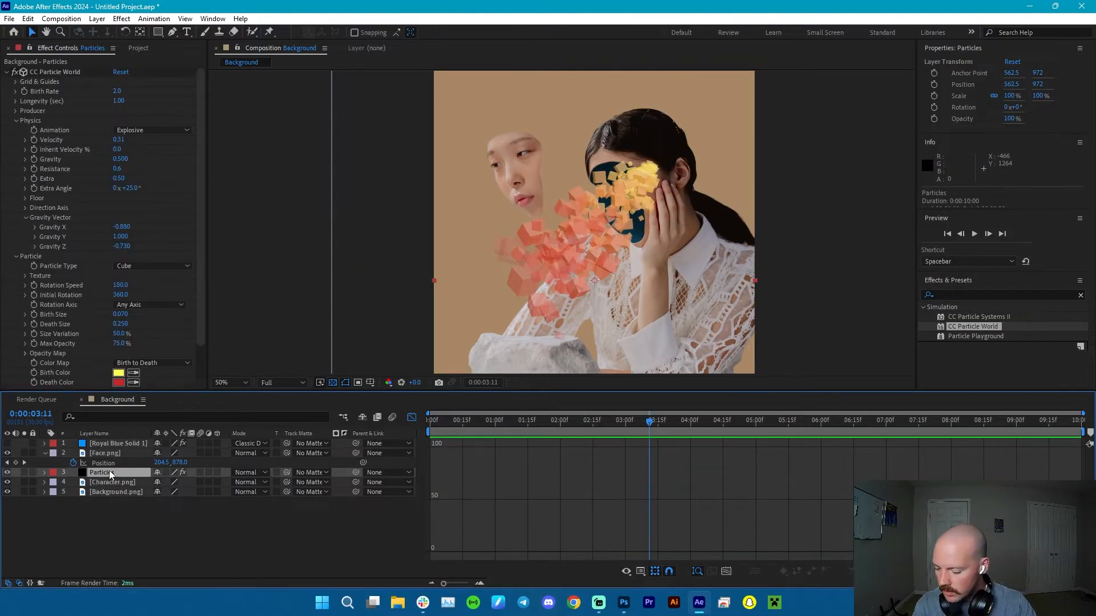
pyautogui.click(118, 374)
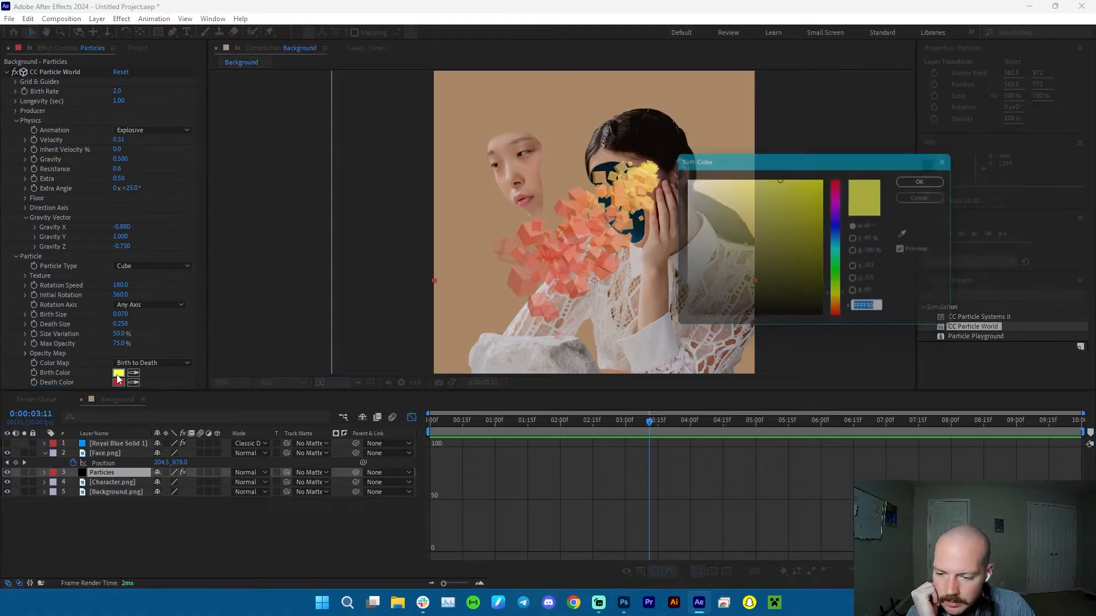
pyautogui.moveTo(843, 228); pyautogui.dragTo(847, 241)
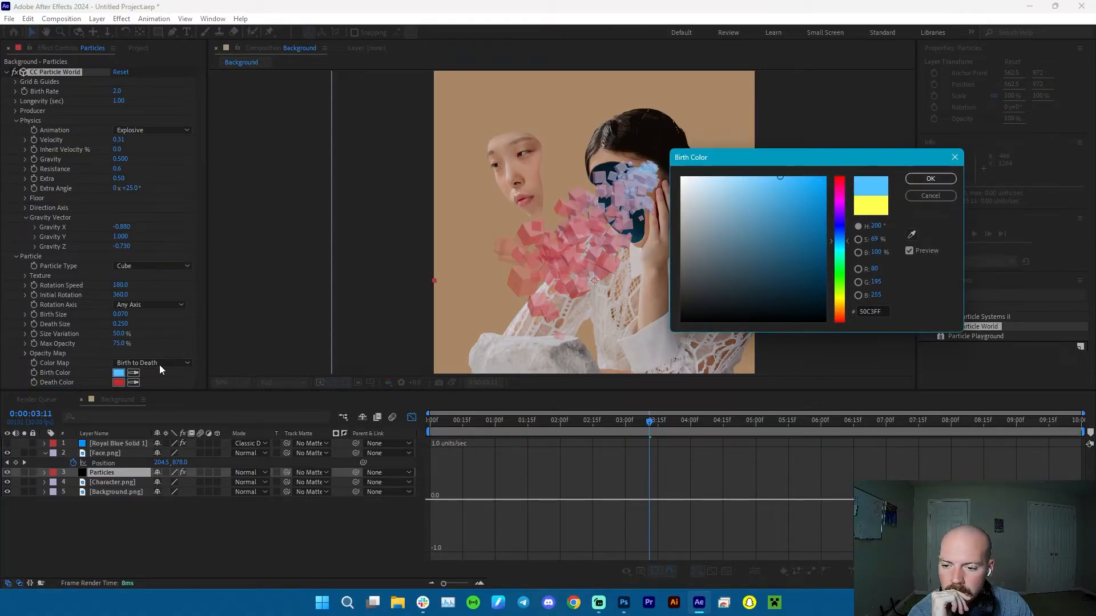
pyautogui.click(920, 179)
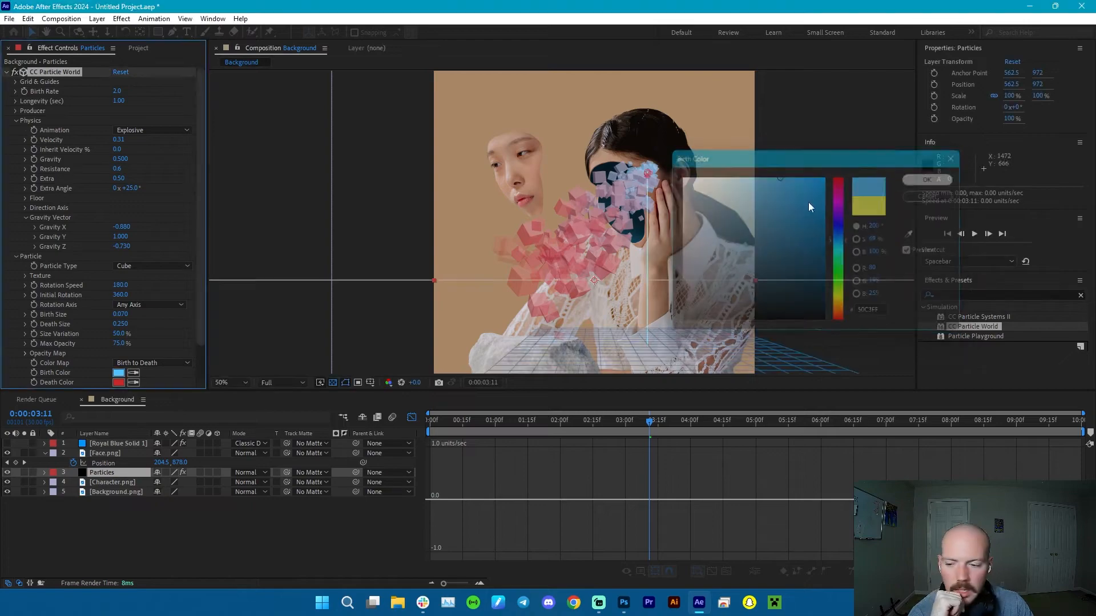
# Set the particles' color map to Origin Constant and turn on visibility of the Royal Blue Solid 1 layer.
pyautogui.click(151, 364)
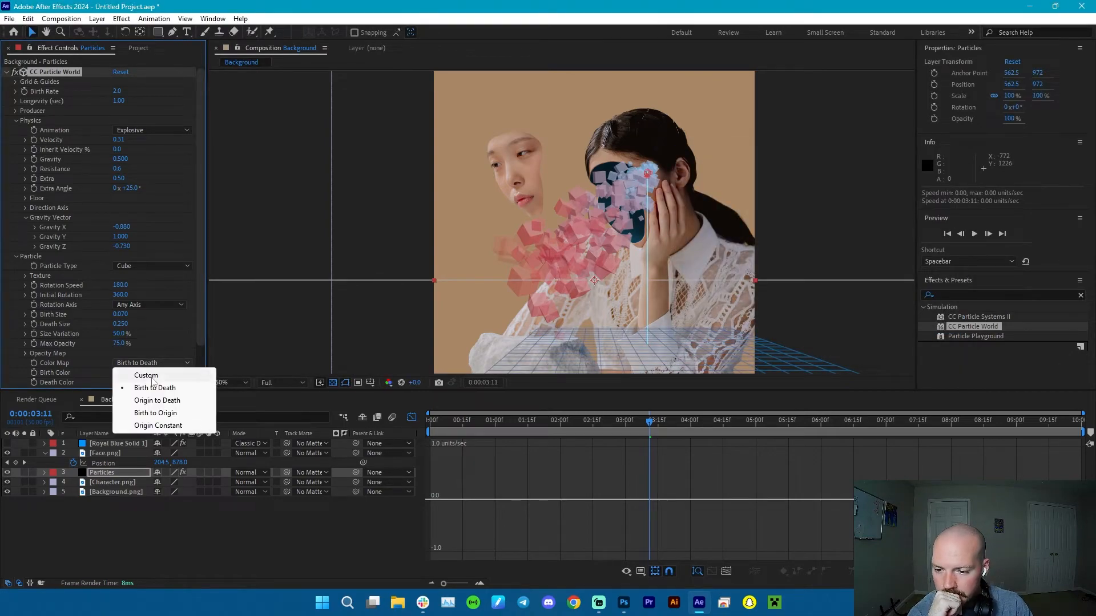
pyautogui.click(158, 426)
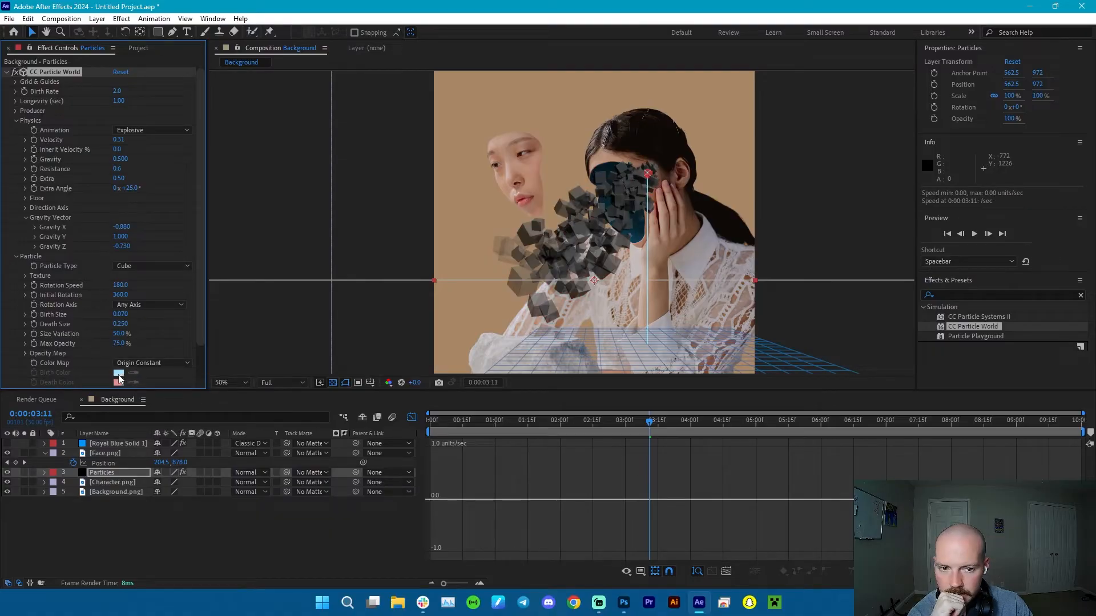
pyautogui.scroll(-2, 119, 343)
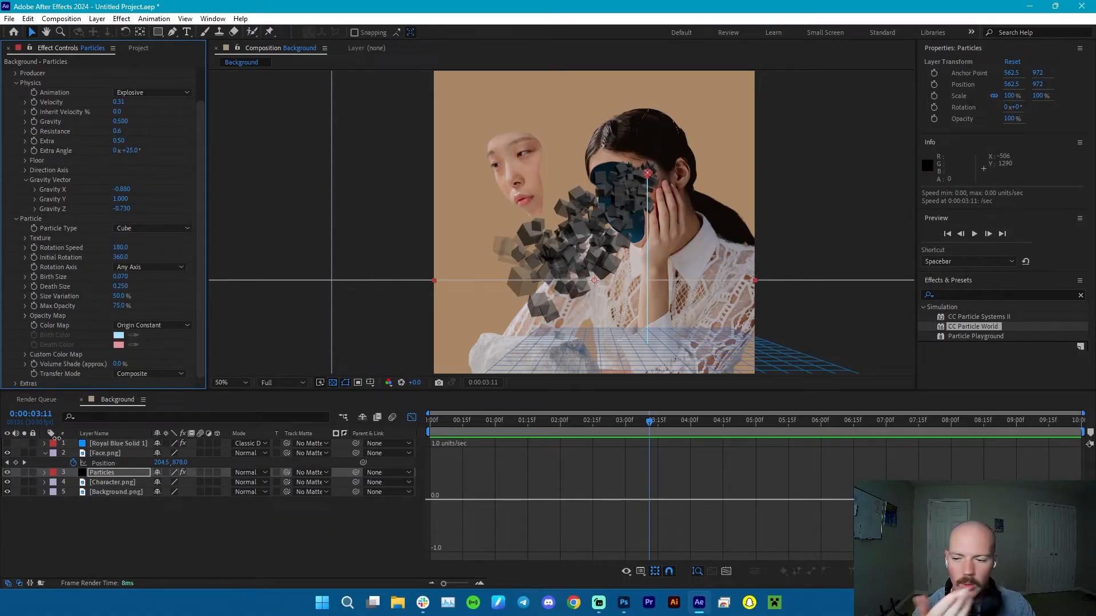
pyautogui.click(7, 444)
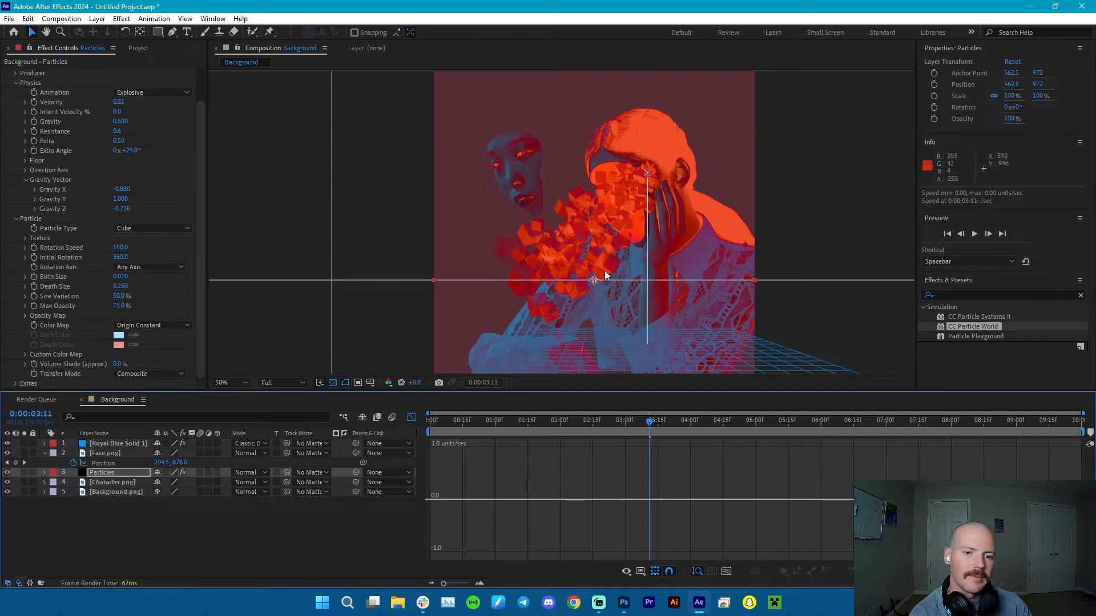
# Start animating the particles' birth rate with a keyframe of 0 at 0:00:01:00.
pyautogui.moveTo(649, 422); pyautogui.dragTo(429, 410)
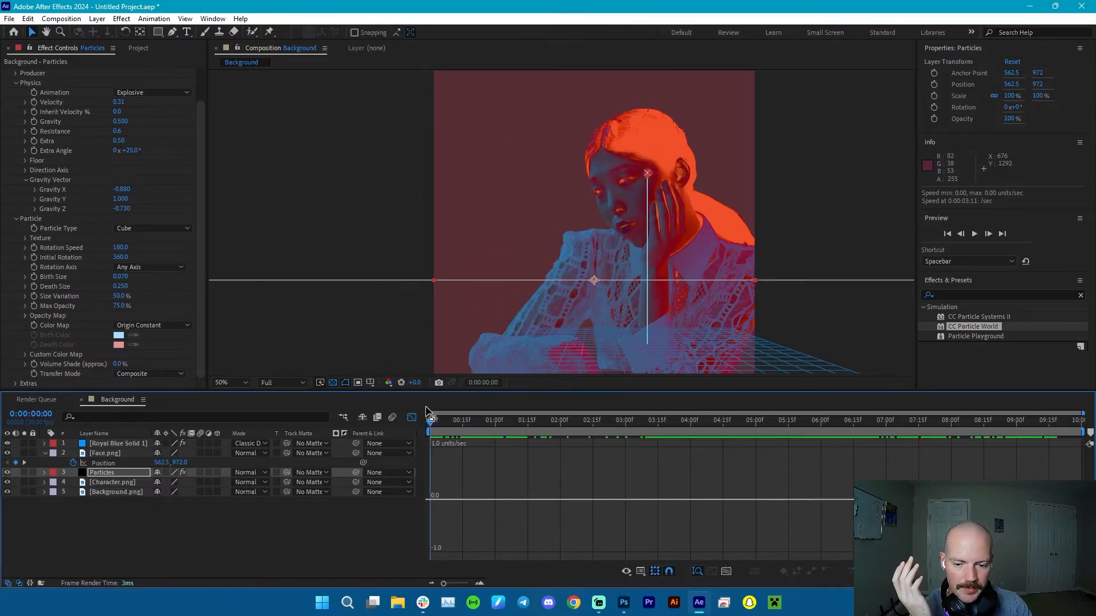
pyautogui.click(111, 473)
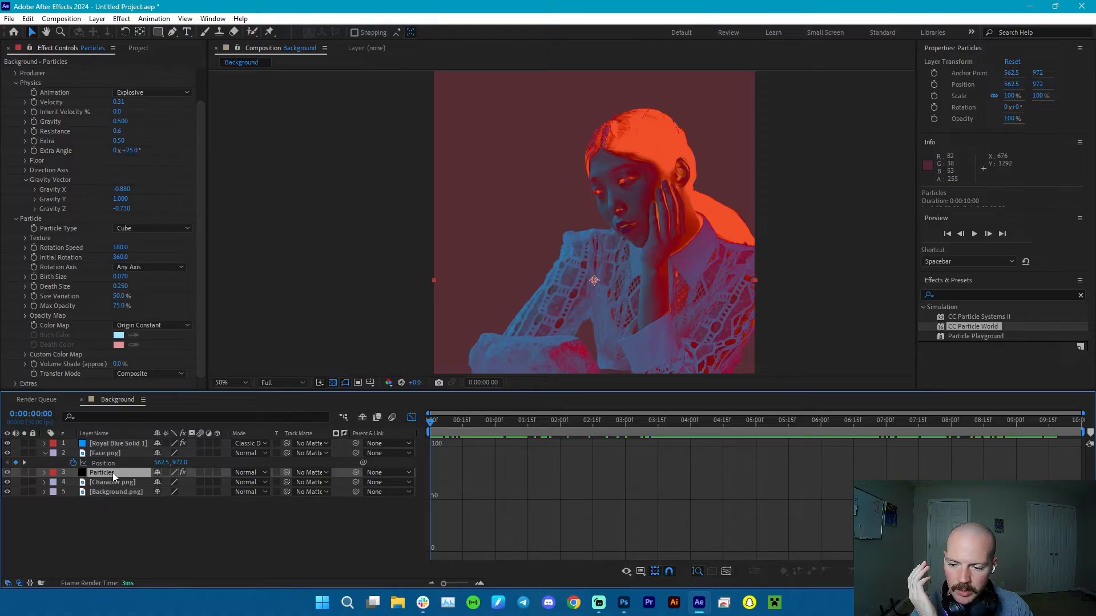
pyautogui.moveTo(440, 428); pyautogui.dragTo(495, 434)
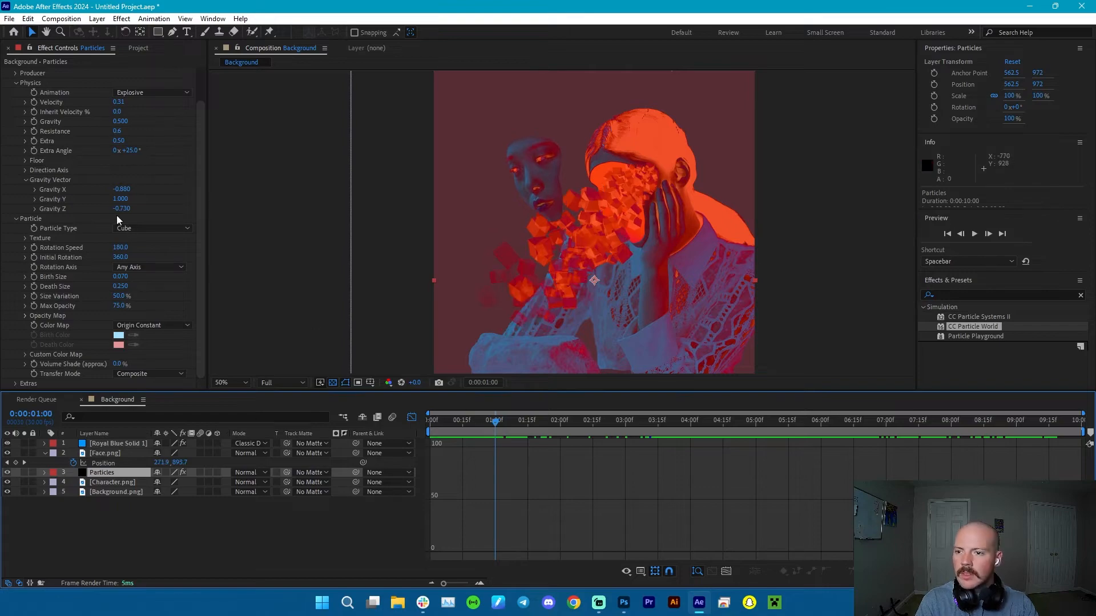
pyautogui.scroll(2, 81, 175)
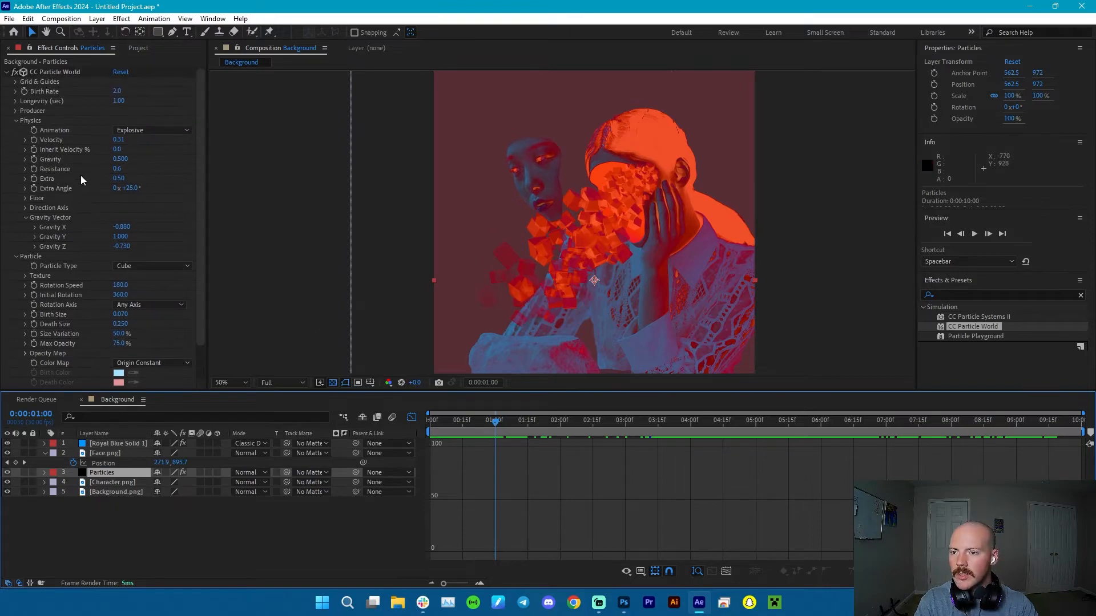
pyautogui.click(25, 90)
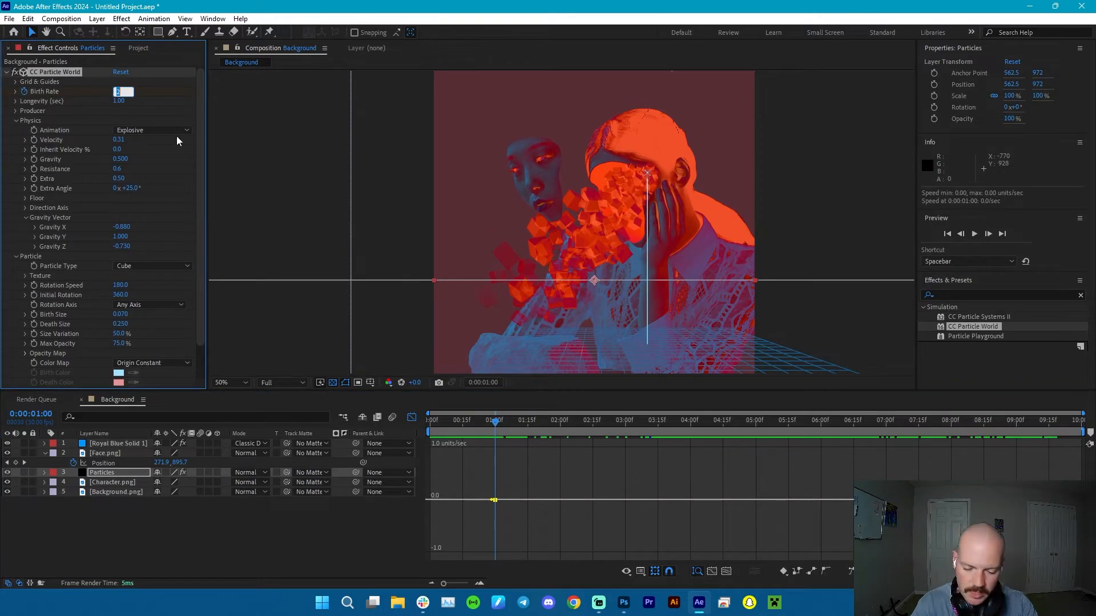
pyautogui.write('0')
# Add a birth rate keyframe of 2 at 0:00:02:00 for the particles and preview the animation from the start.
pyautogui.click(411, 417)
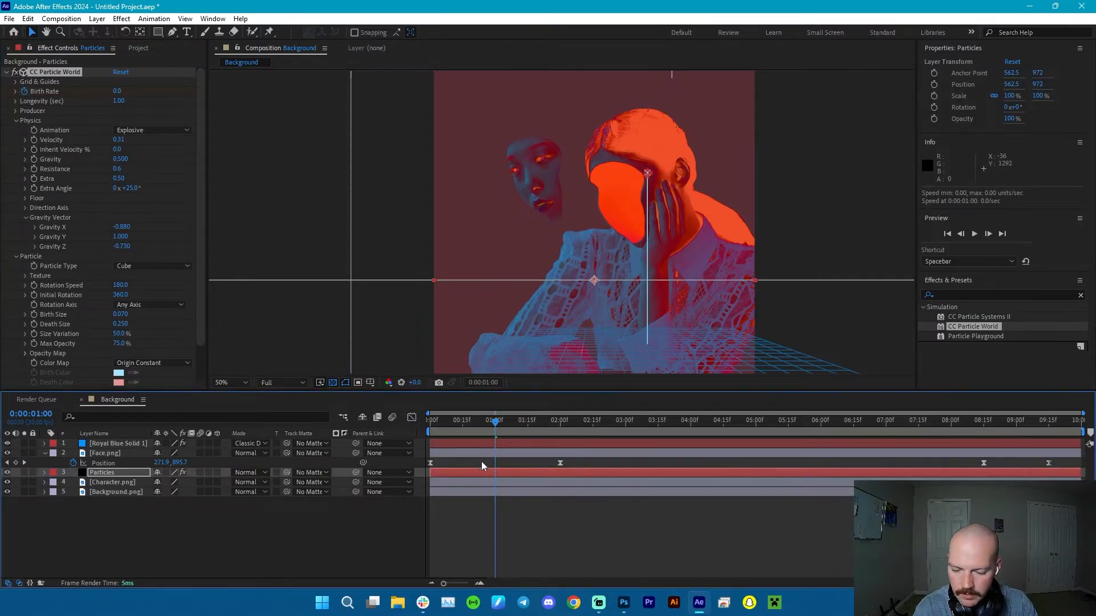
pyautogui.press('u')
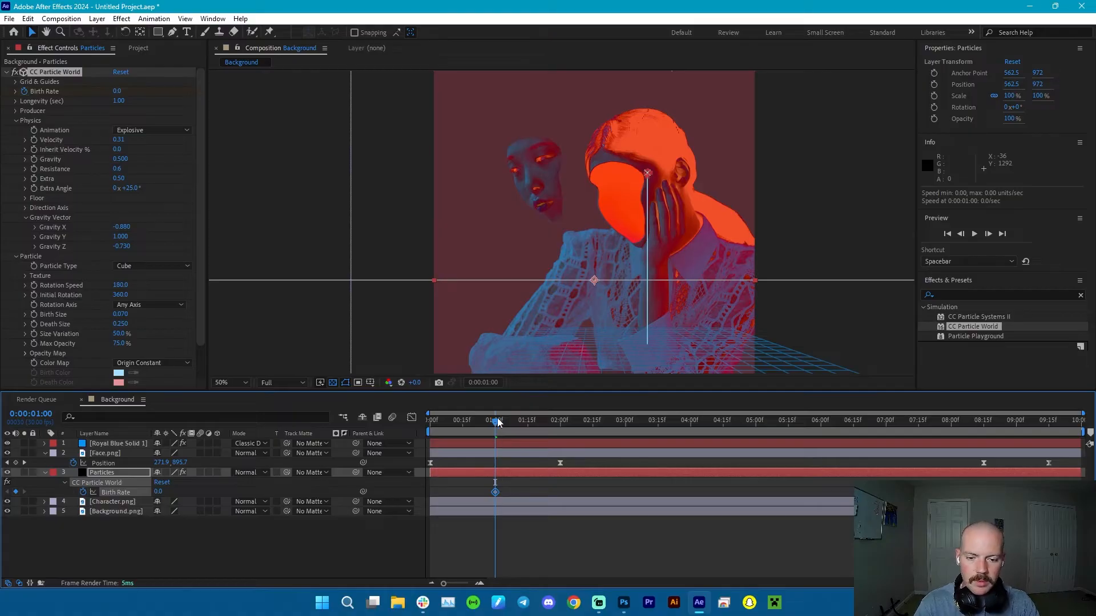
pyautogui.moveTo(497, 422); pyautogui.dragTo(560, 426)
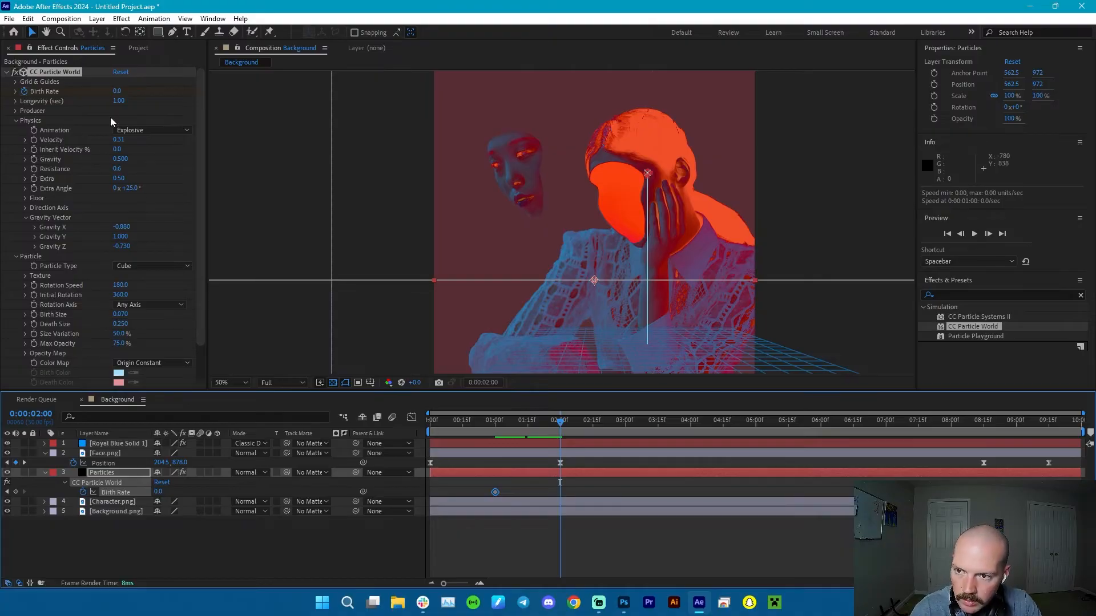
pyautogui.click(116, 91)
pyautogui.write('2')
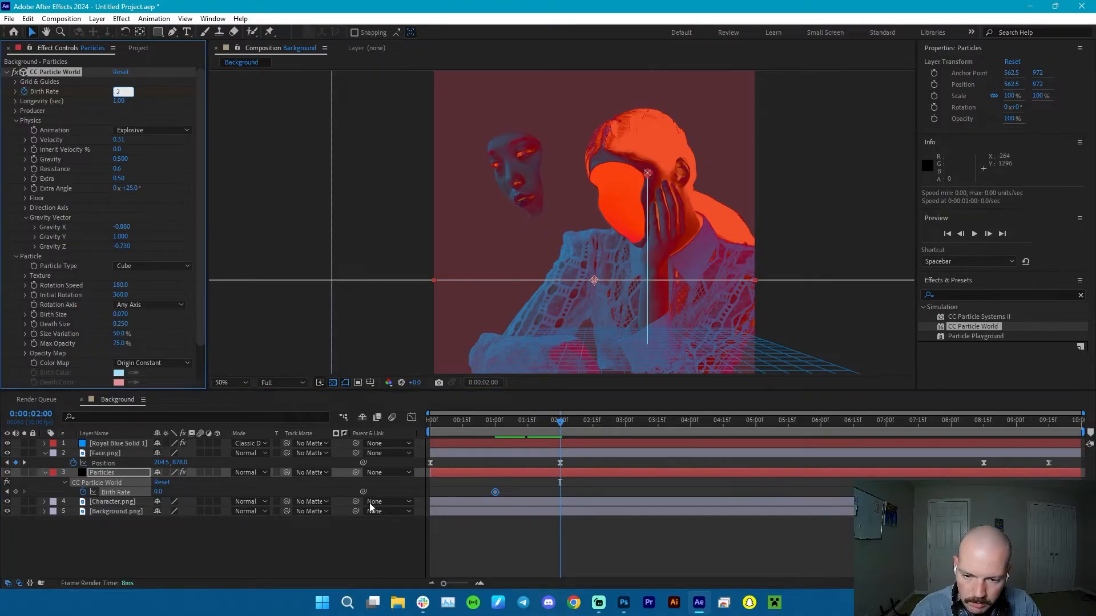
pyautogui.click(352, 542)
pyautogui.moveTo(562, 421); pyautogui.dragTo(403, 431)
pyautogui.press('space')
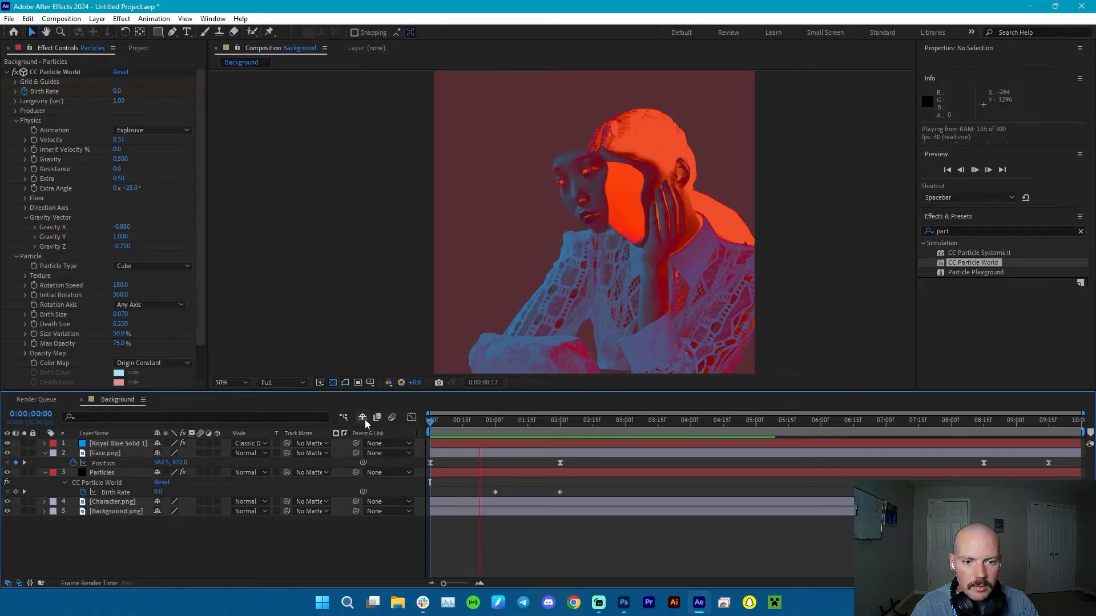
pyautogui.press('space')
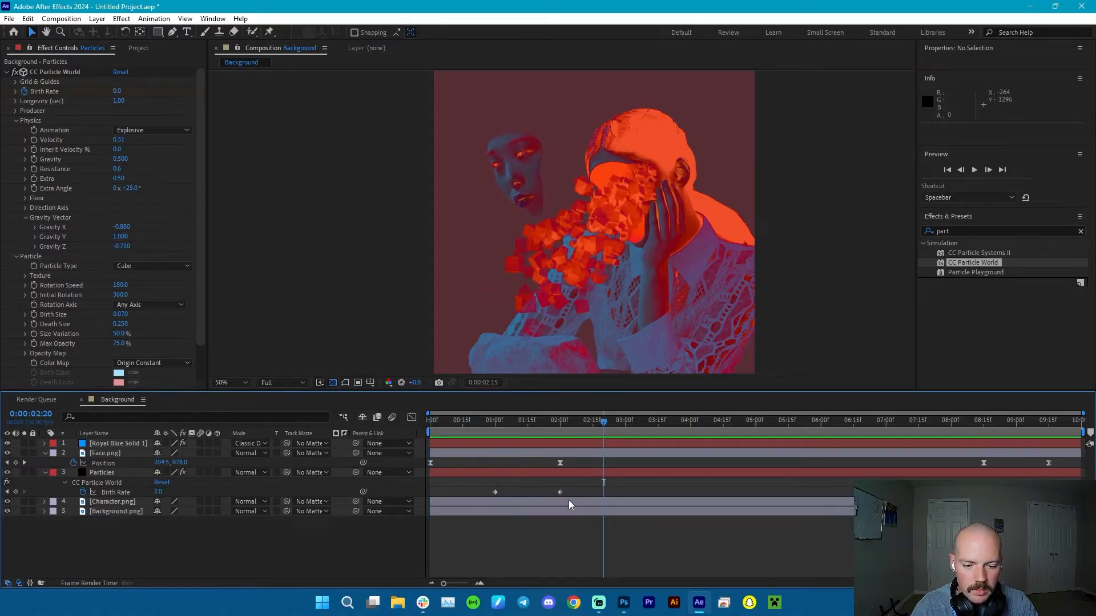
# Apply Easy Ease to both birth rate keyframes and preview the particles from 0:00:00:27.
pyautogui.click(560, 492)
pyautogui.moveTo(581, 490); pyautogui.dragTo(497, 493)
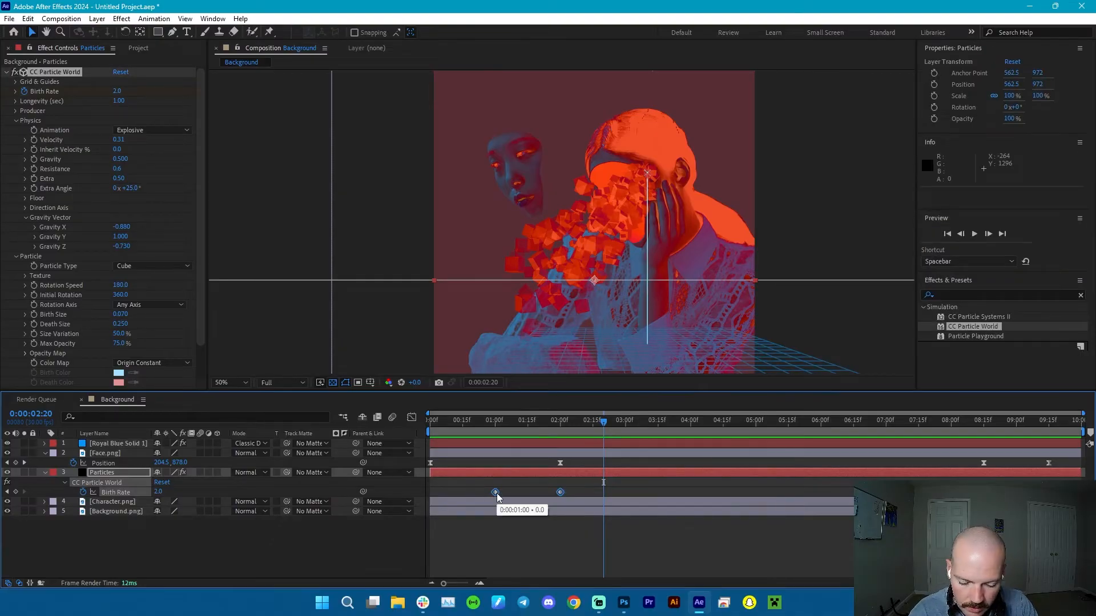
pyautogui.press('F9')
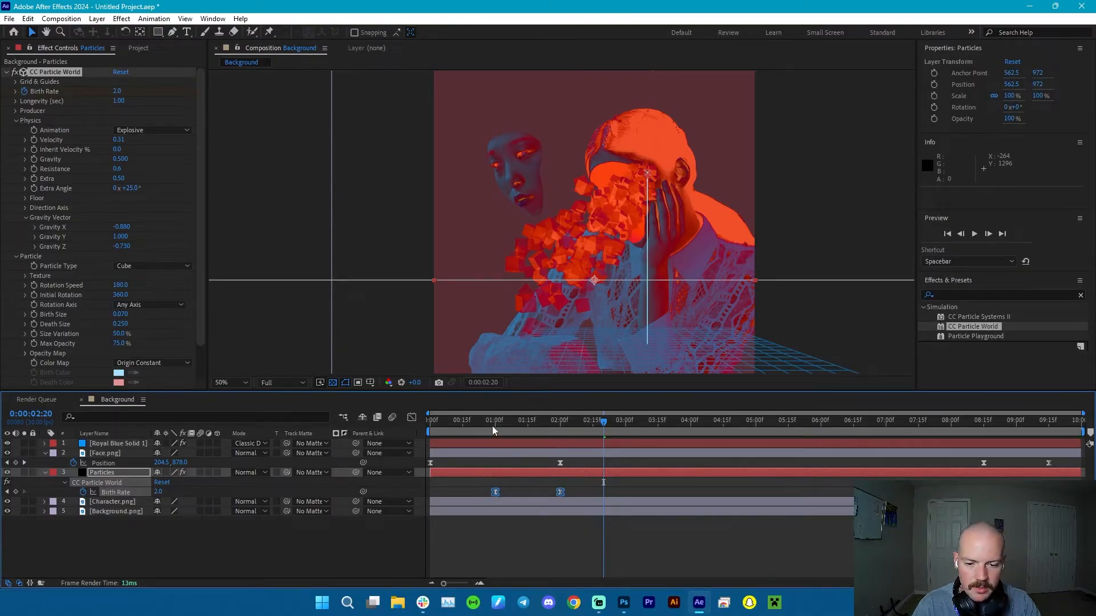
pyautogui.moveTo(493, 428)
pyautogui.mouseDown()
pyautogui.moveTo(503, 426)
pyautogui.moveTo(489, 427)
pyautogui.mouseUp()
pyautogui.press('space')
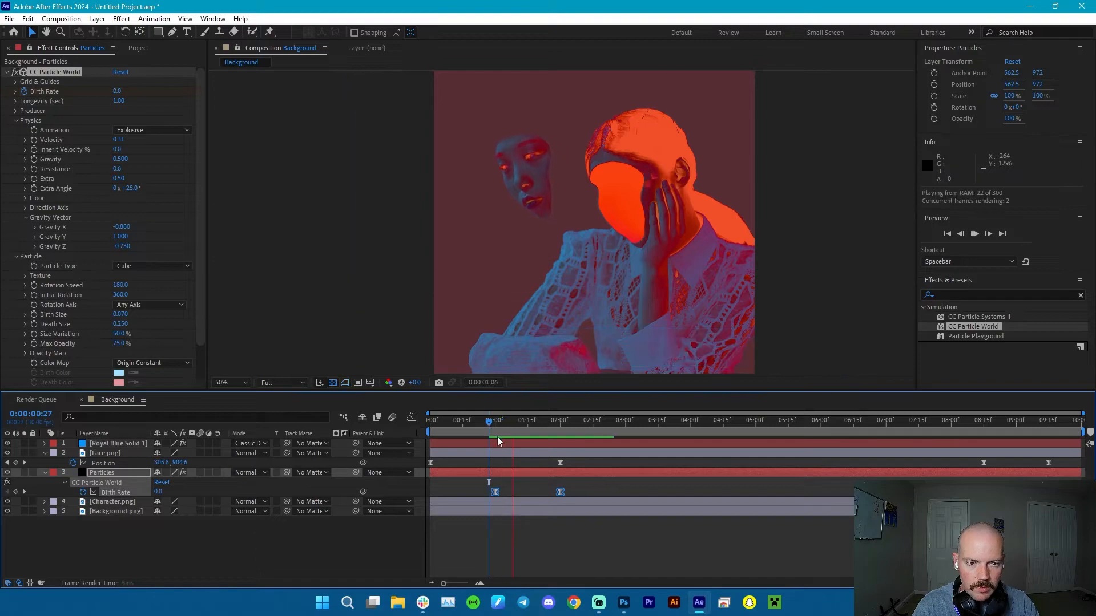
pyautogui.press('space')
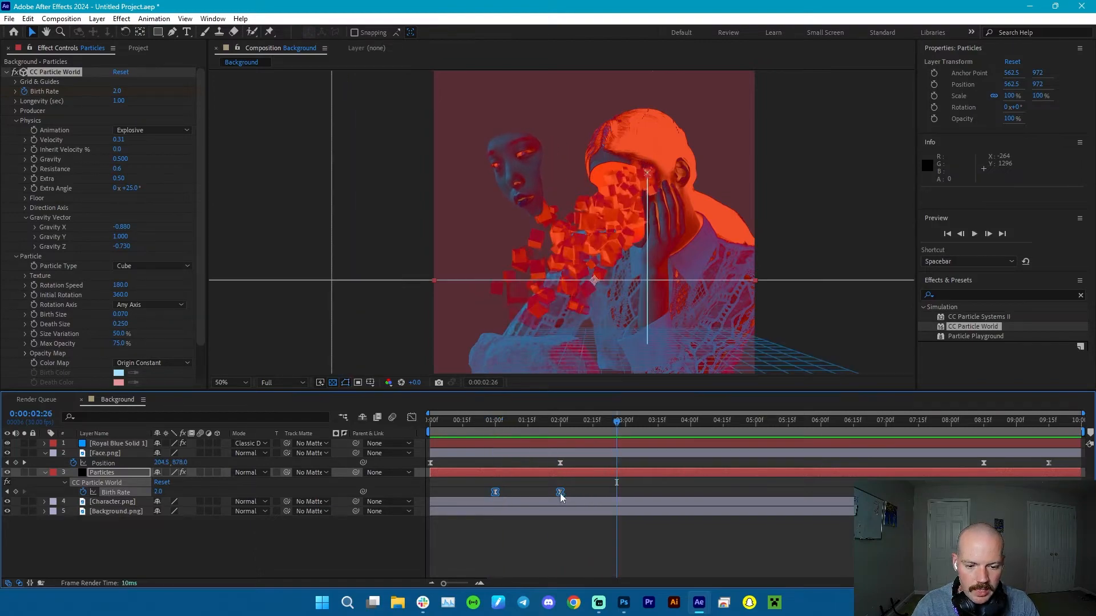
# Sharpen the birth rate easing in the speed graph, with about 45% influence on the first keyframe, and preview it from 0:00:00:20.
pyautogui.click(411, 418)
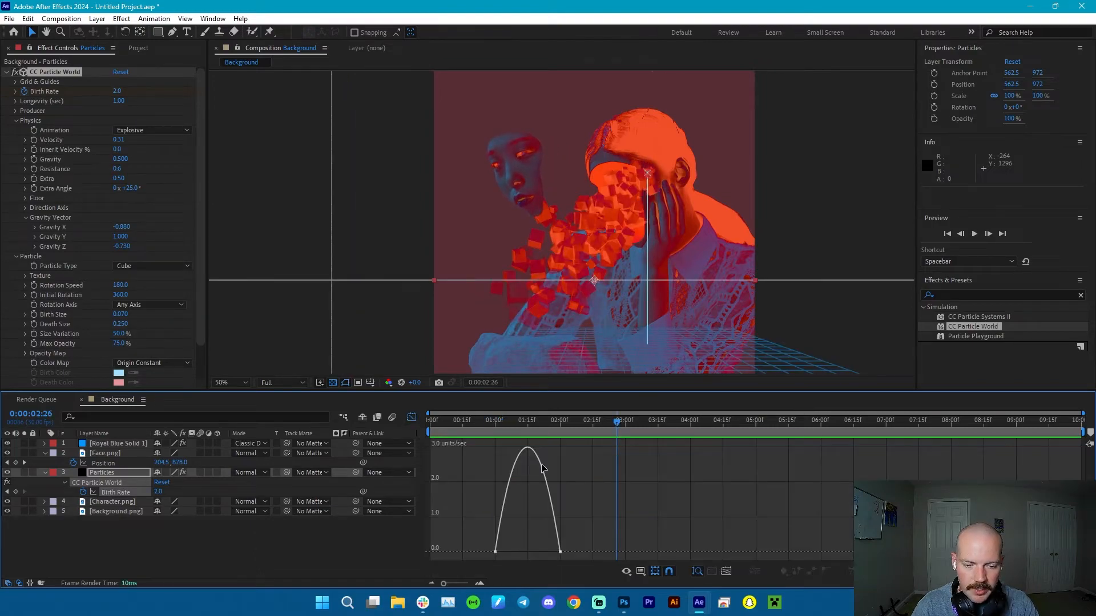
pyautogui.click(558, 552)
pyautogui.moveTo(549, 553); pyautogui.dragTo(512, 553)
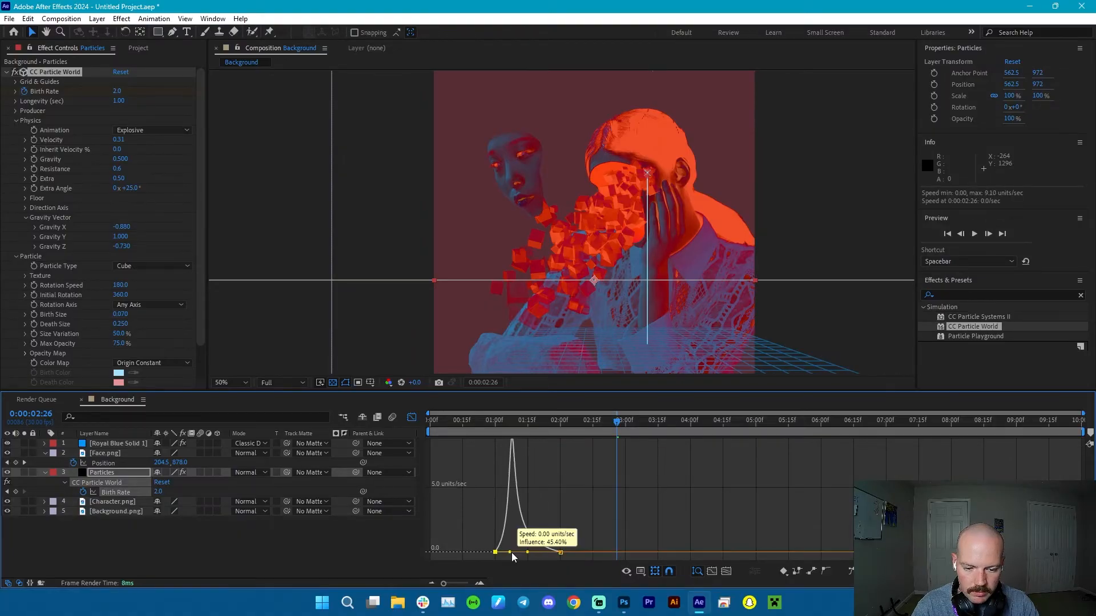
pyautogui.click(475, 421)
pyautogui.press('space')
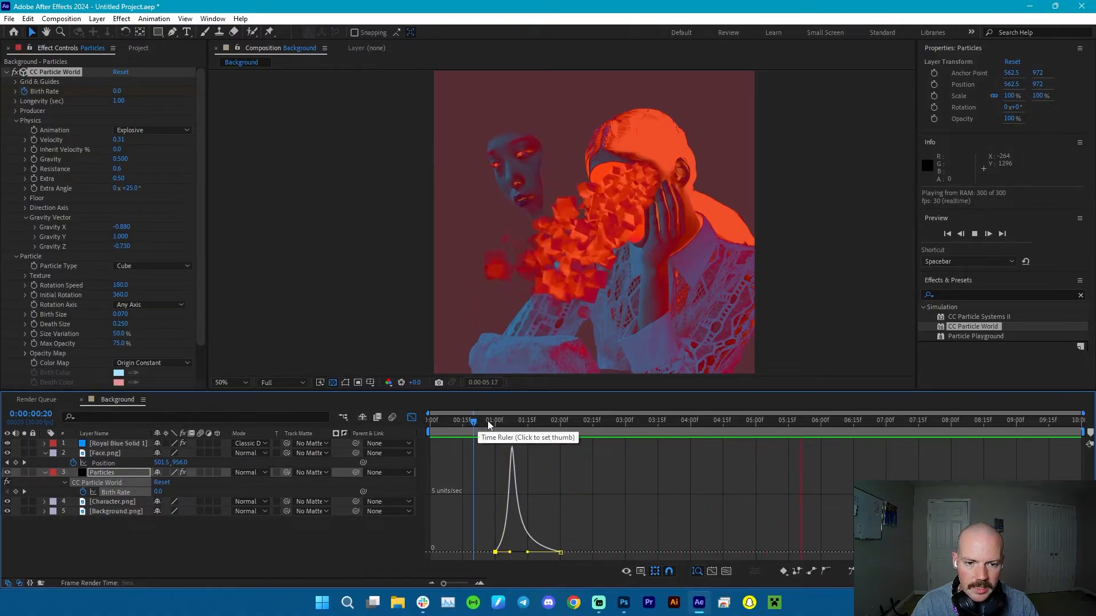
pyautogui.press('space')
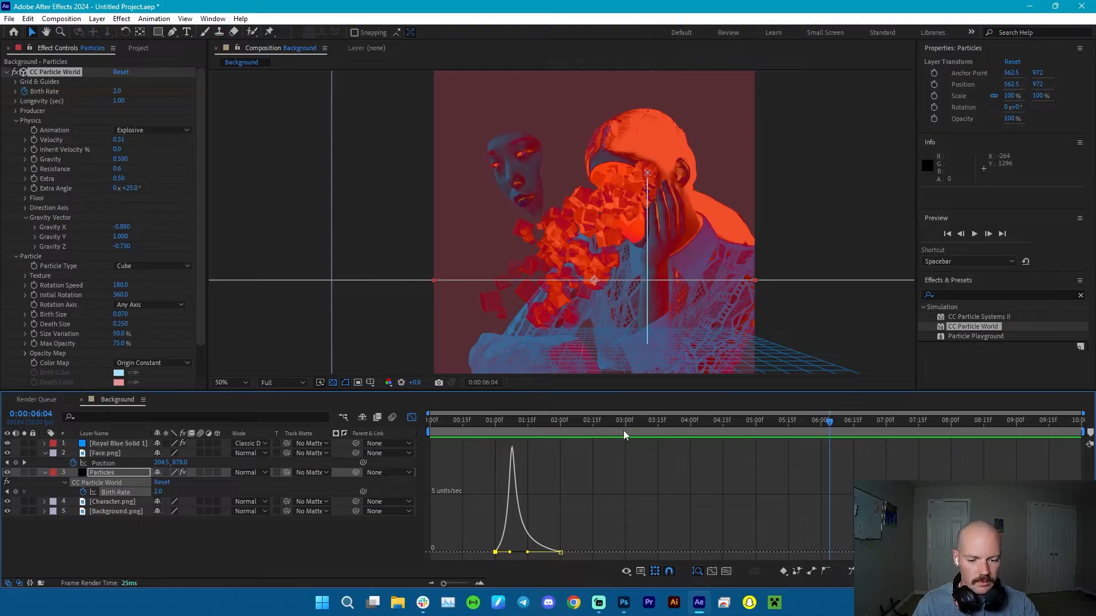
# Add a keyframe at 0:00:08:00 that holds the particles' current birth rate.
pyautogui.moveTo(829, 425); pyautogui.dragTo(950, 437)
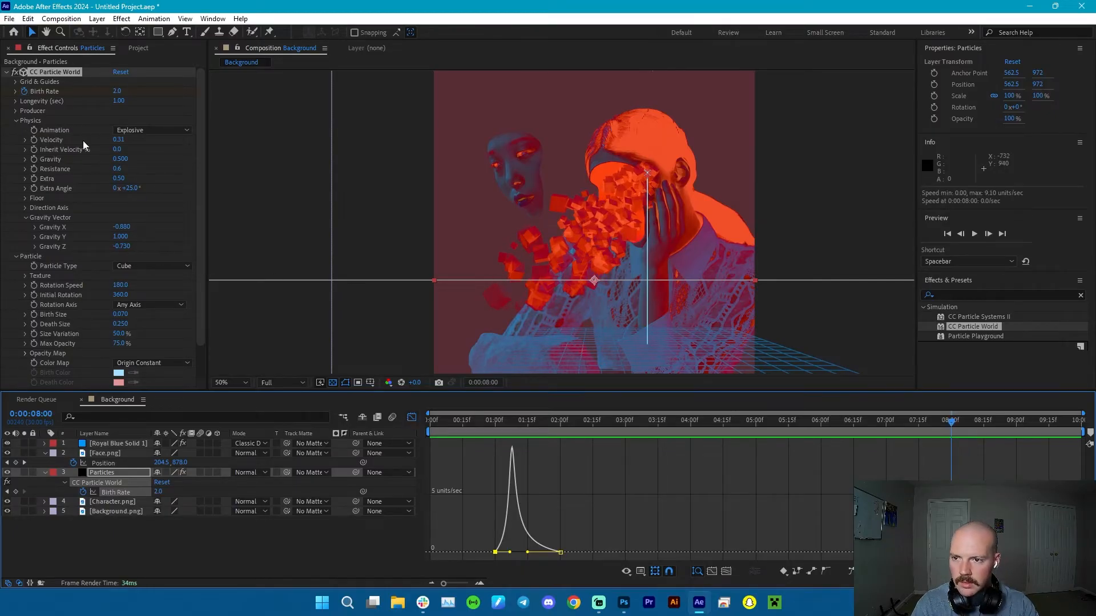
pyautogui.click(16, 91)
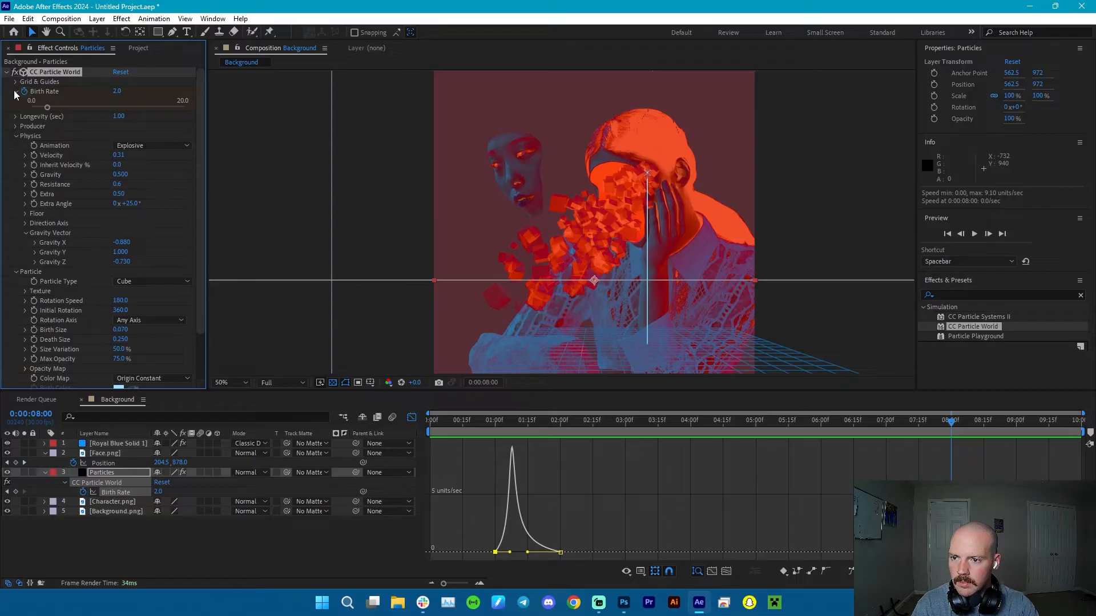
pyautogui.click(15, 93)
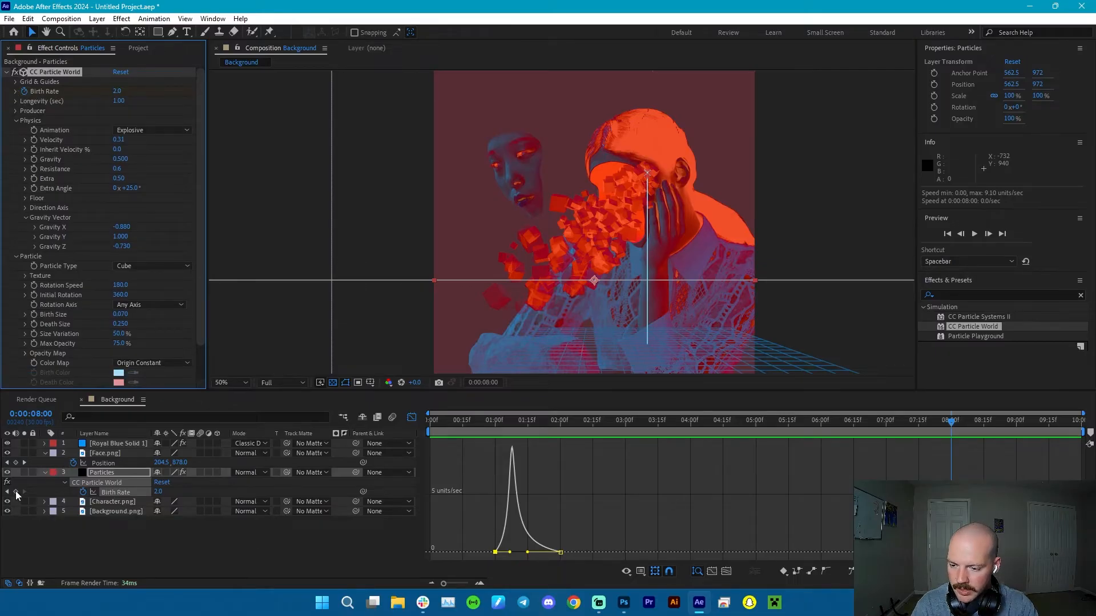
pyautogui.click(16, 492)
# Set the particles' birth rate to 0 at 0:00:09:00 and return the timeline to the keyframe view.
pyautogui.moveTo(951, 425); pyautogui.dragTo(1016, 437)
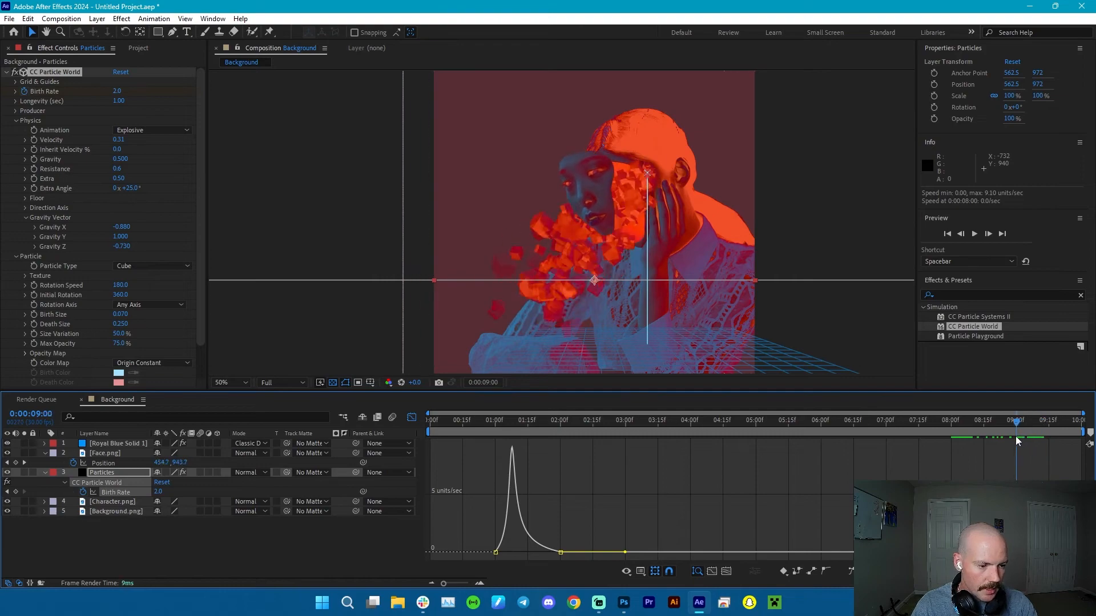
pyautogui.click(157, 491)
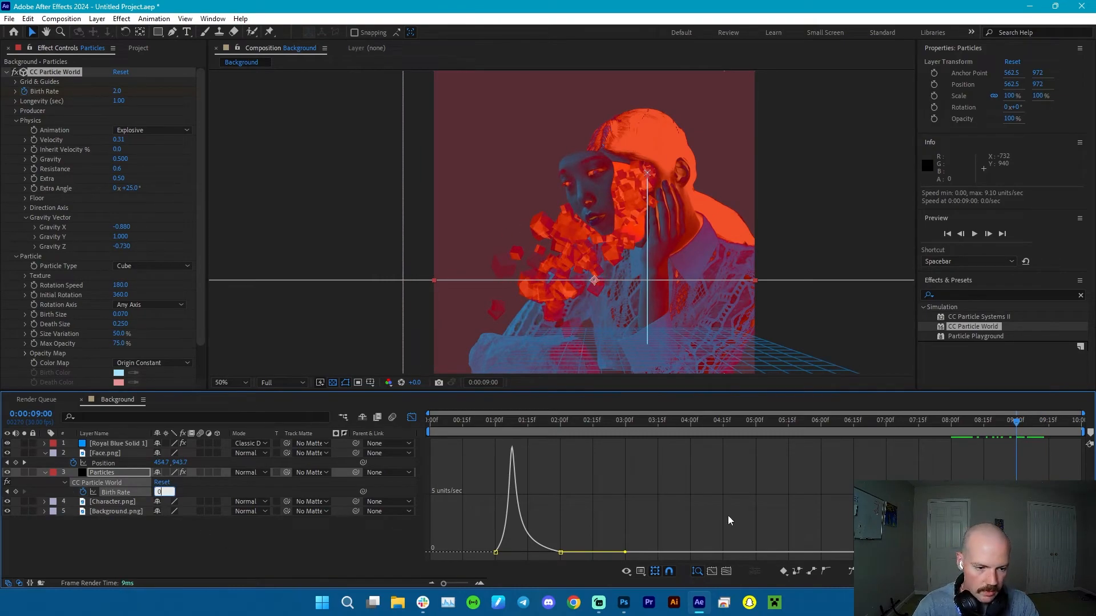
pyautogui.write('0')
pyautogui.click(179, 540)
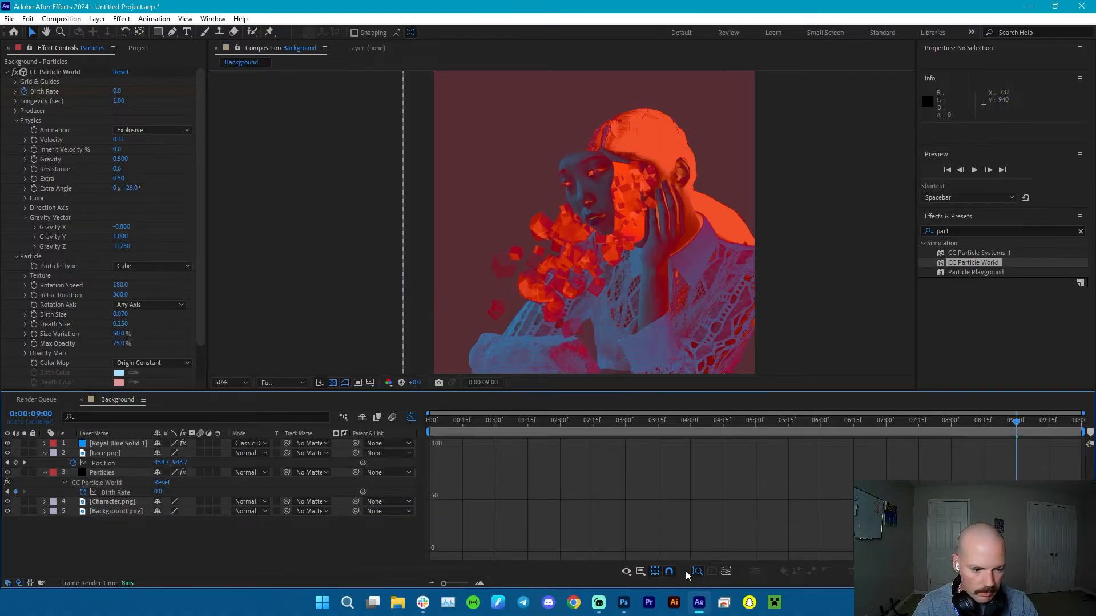
pyautogui.click(411, 417)
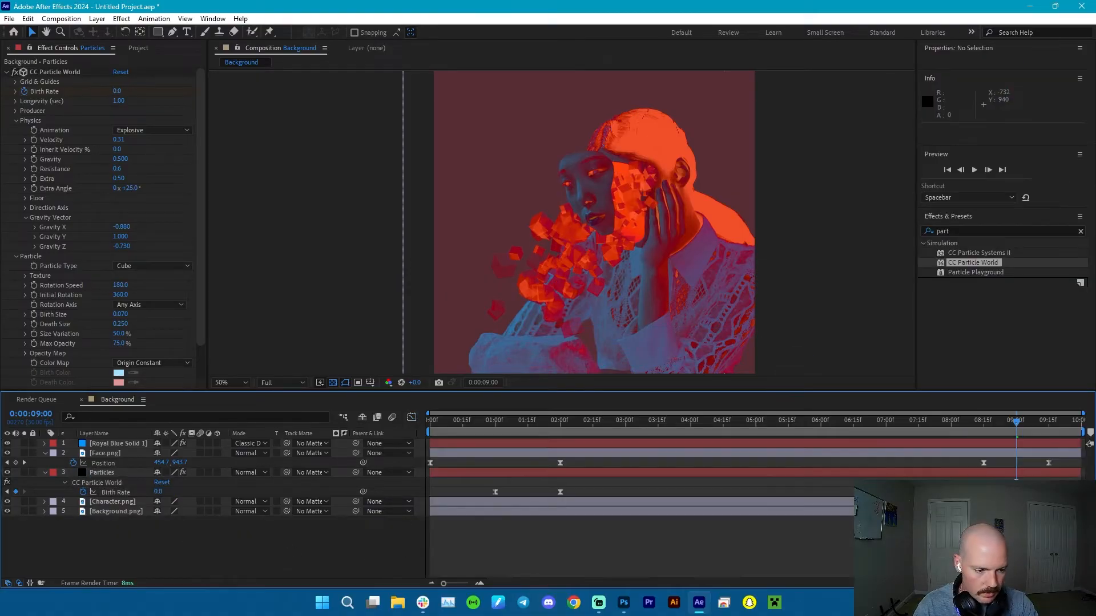
# Move the later Particles birth rate keyframe to 0:00:08:08 and scrub through the timeline to check how the cubes fade out.
pyautogui.moveTo(959, 425); pyautogui.dragTo(1008, 431)
pyautogui.click(984, 492)
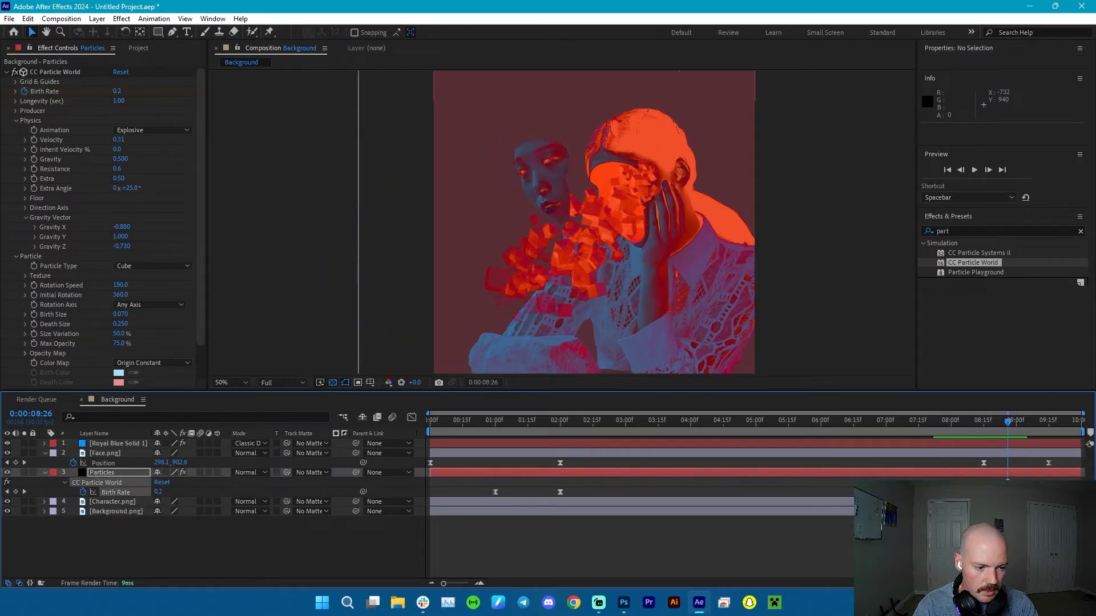
pyautogui.moveTo(983, 492); pyautogui.dragTo(919, 492)
pyautogui.moveTo(920, 422); pyautogui.dragTo(1022, 458)
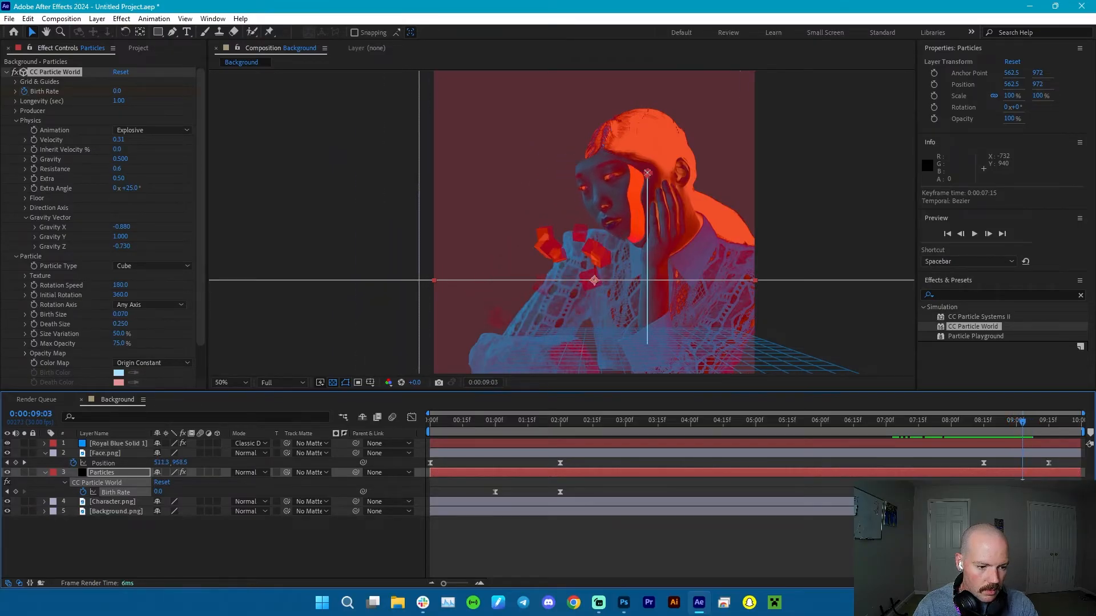
pyautogui.moveTo(918, 492); pyautogui.dragTo(970, 492)
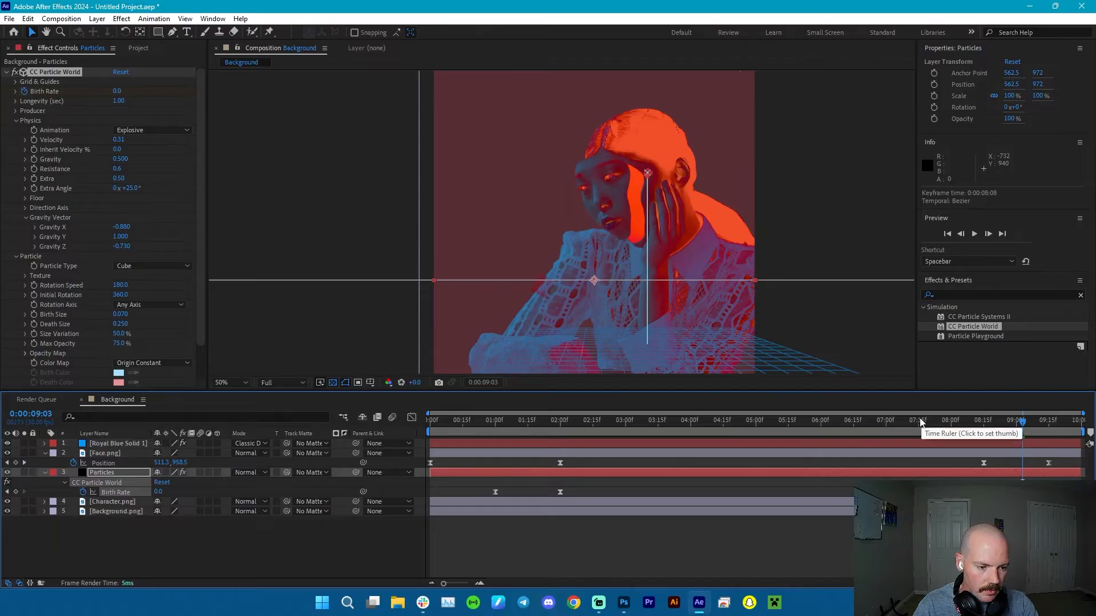
pyautogui.moveTo(921, 422); pyautogui.dragTo(806, 473)
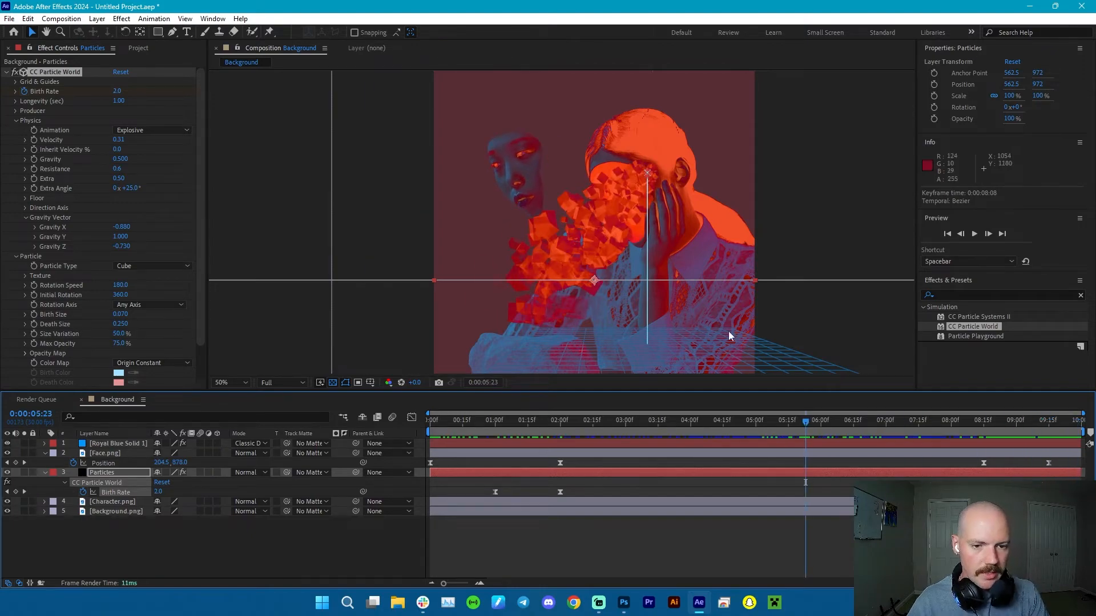
# Start a new comp-sized solid, 1125 by 1944 px, and set its colour to red F40000.
pyautogui.rightClick(198, 544)
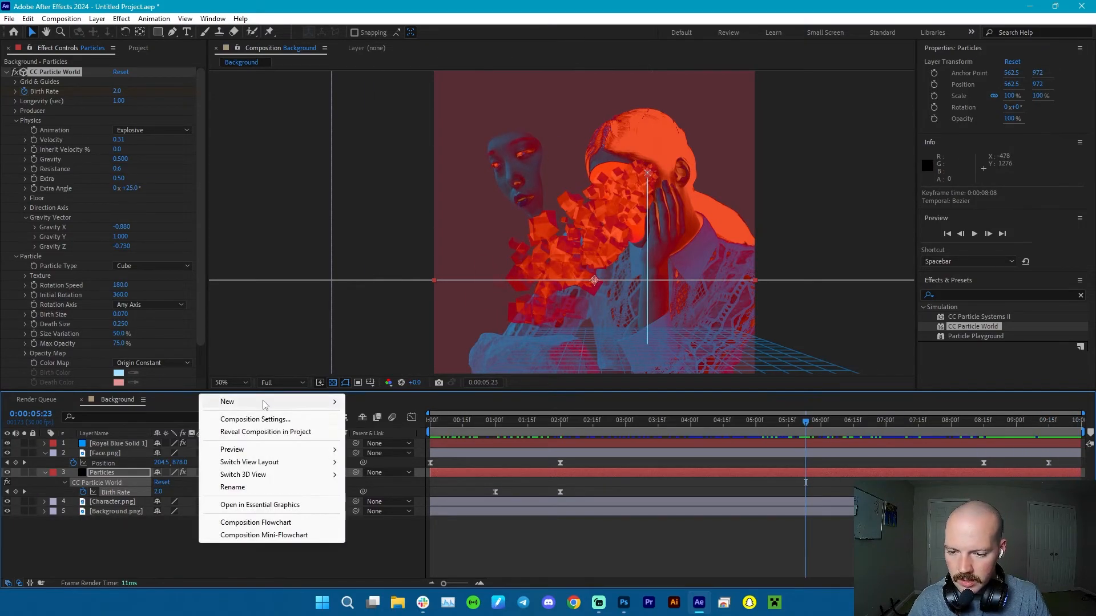
pyautogui.moveTo(265, 404)
pyautogui.click(387, 433)
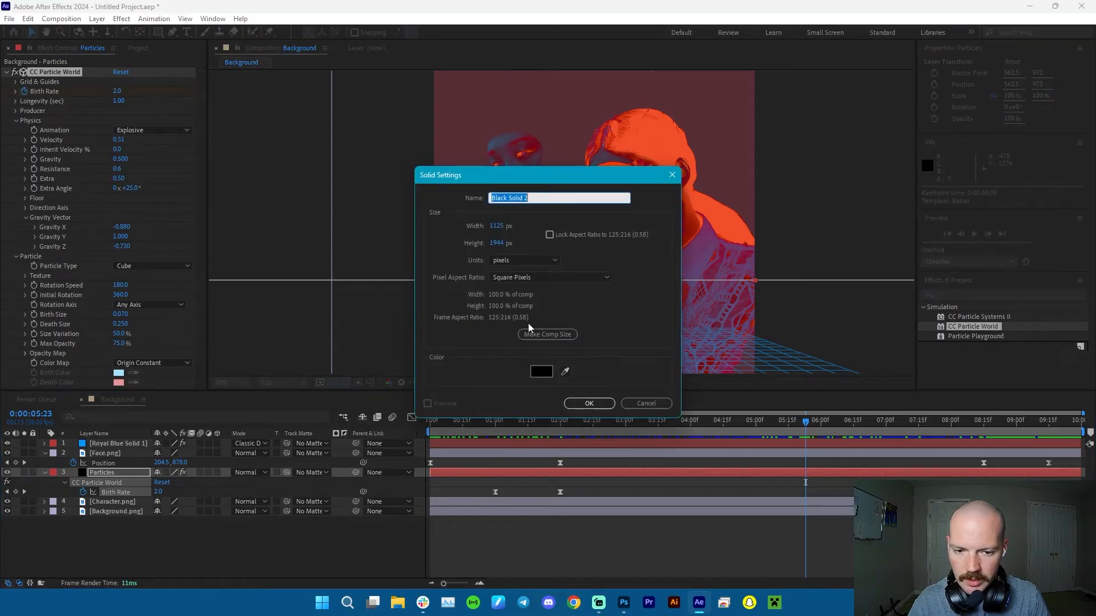
pyautogui.click(541, 372)
pyautogui.moveTo(752, 231); pyautogui.dragTo(856, 188)
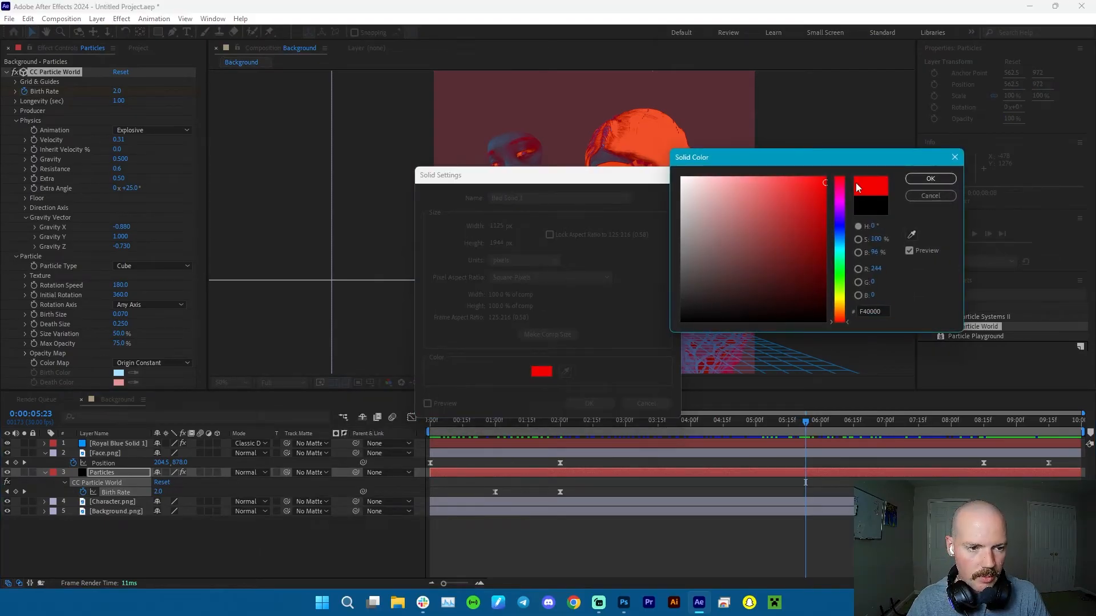
pyautogui.click(931, 179)
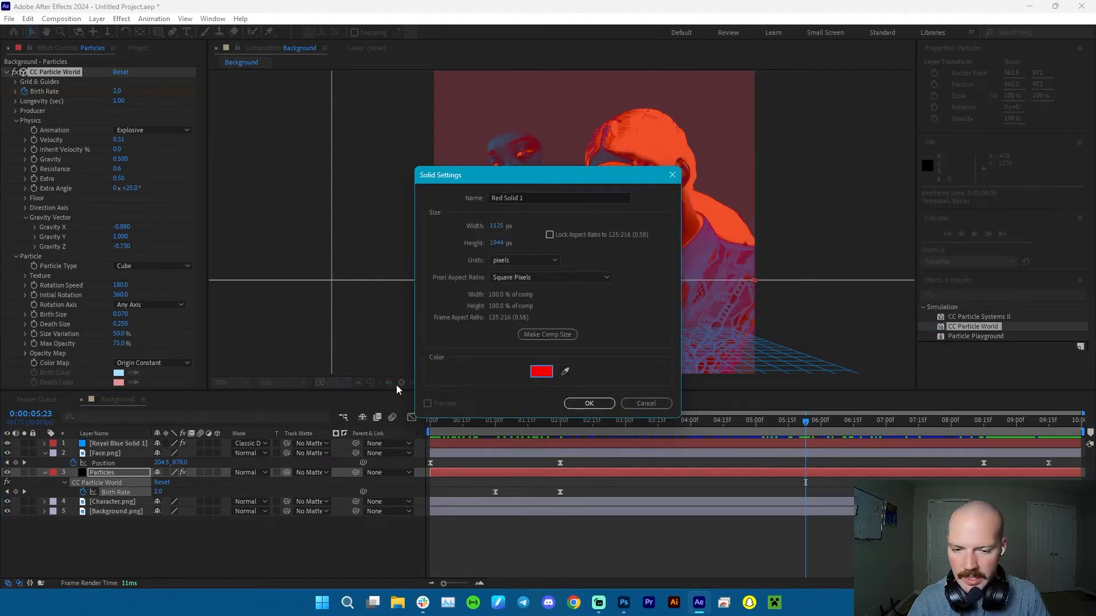
# Name the red solid Particle Mask, create it above the Particles layer and hide it.
pyautogui.click(537, 198)
pyautogui.write('Par')
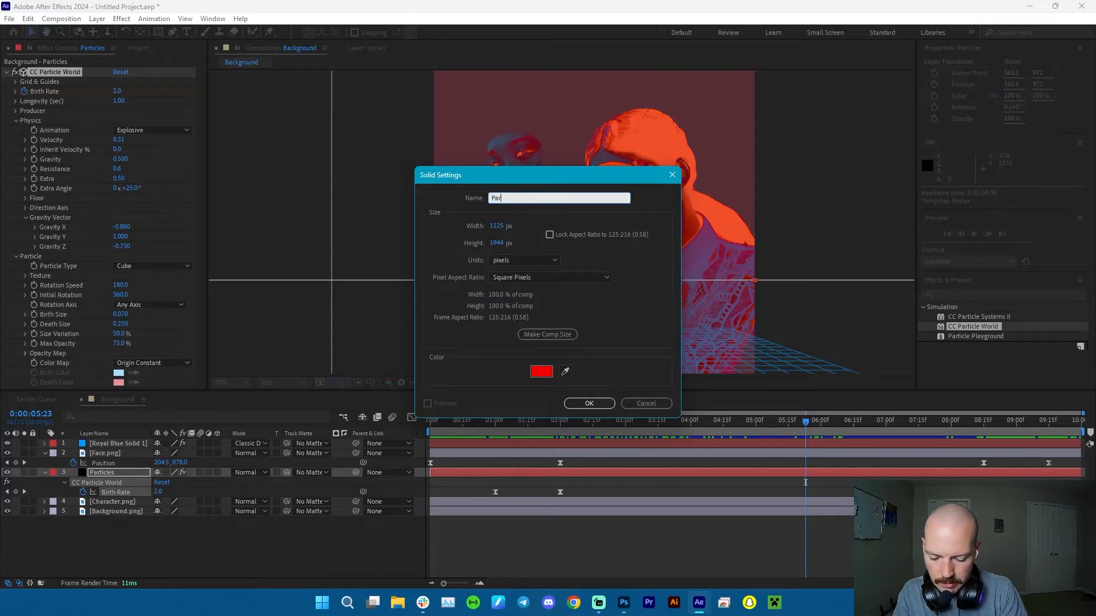
pyautogui.write('ticle Ma')
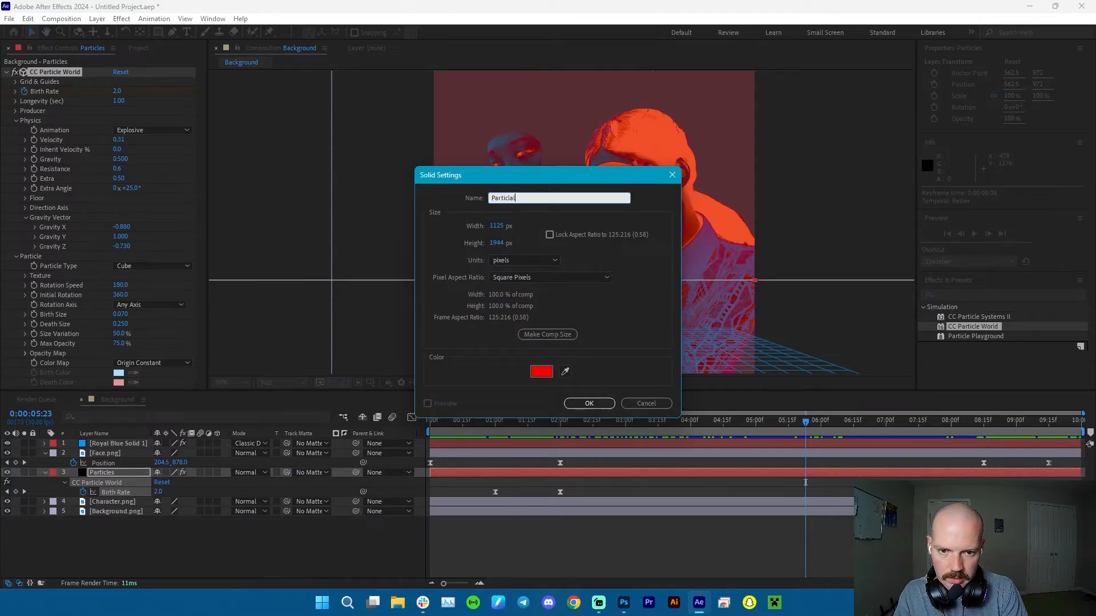
pyautogui.press('BackSpace')
pyautogui.write('e Mask')
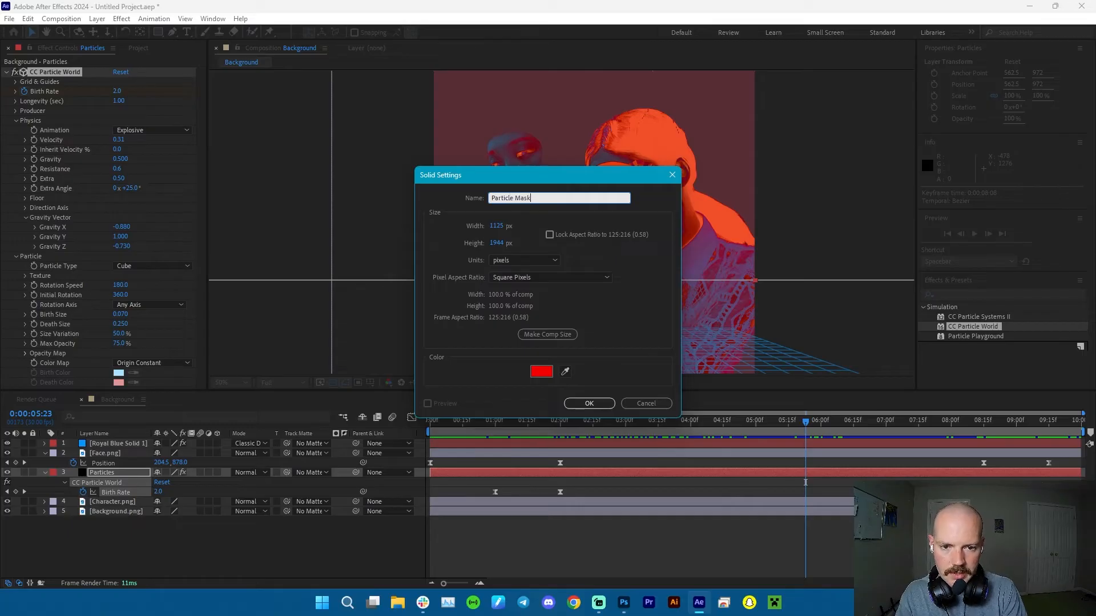
pyautogui.press('Return')
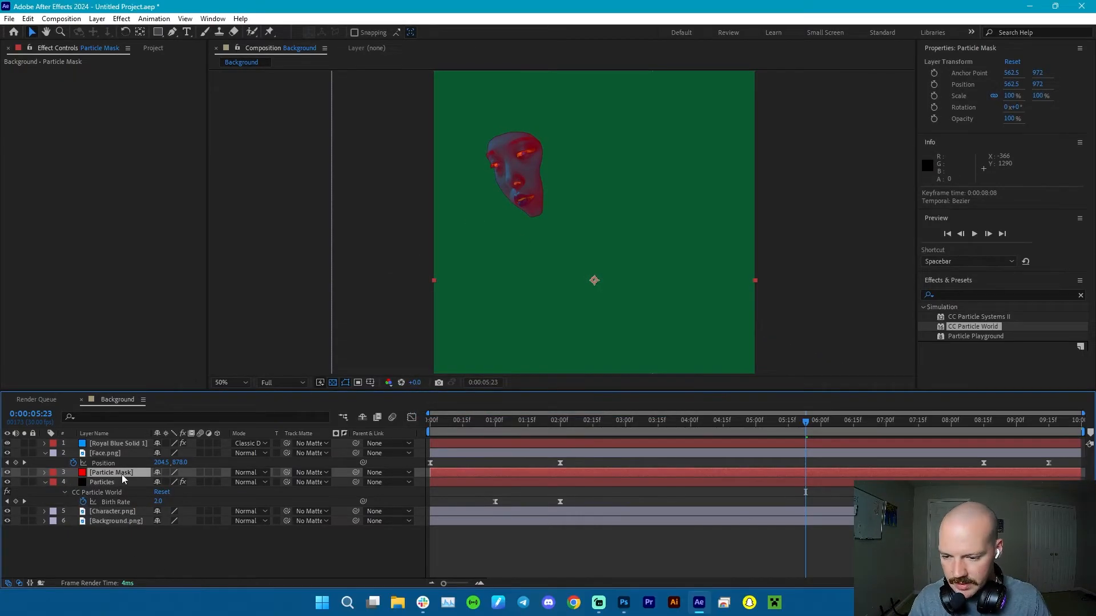
pyautogui.click(7, 473)
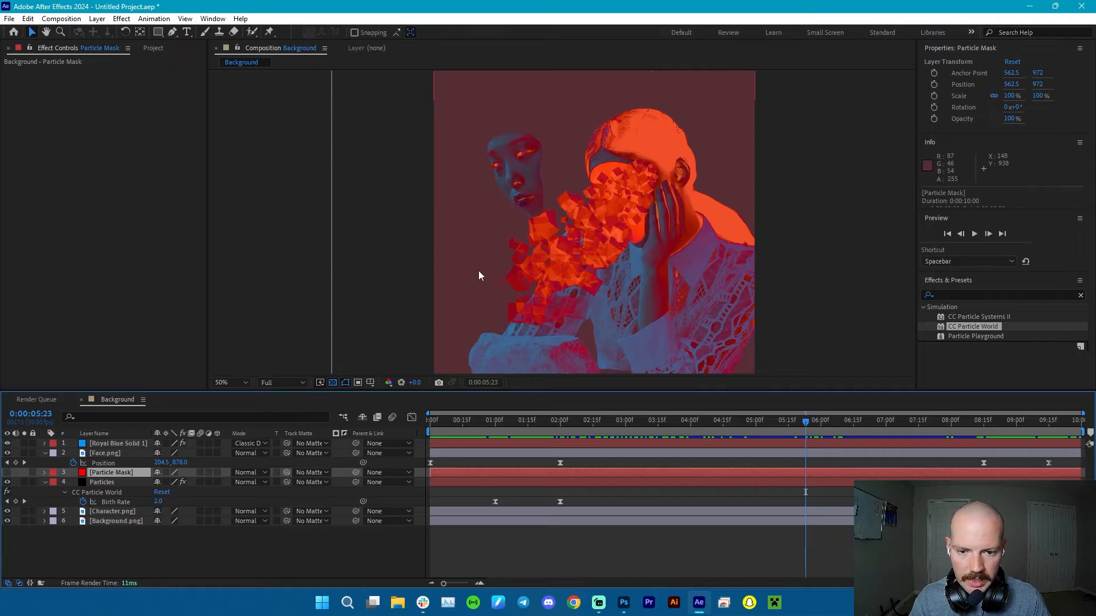
# At 0:00:01:00, start a Pen tool mask on Particle Mask, tracing the face opening's upper edge and the edge beside the hand.
pyautogui.press('g')
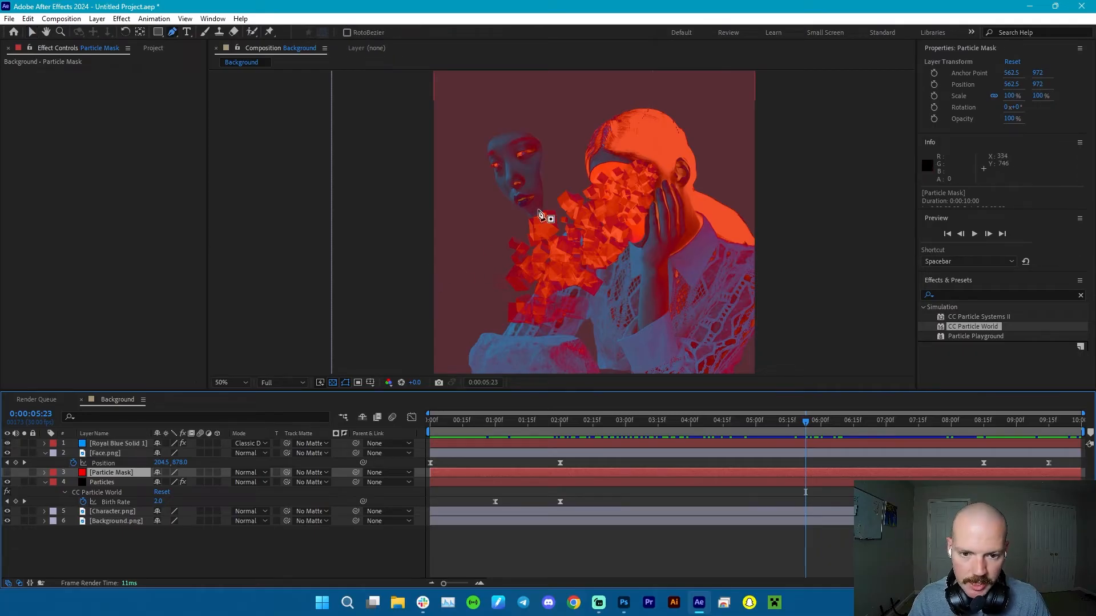
pyautogui.scroll(2, 650, 188)
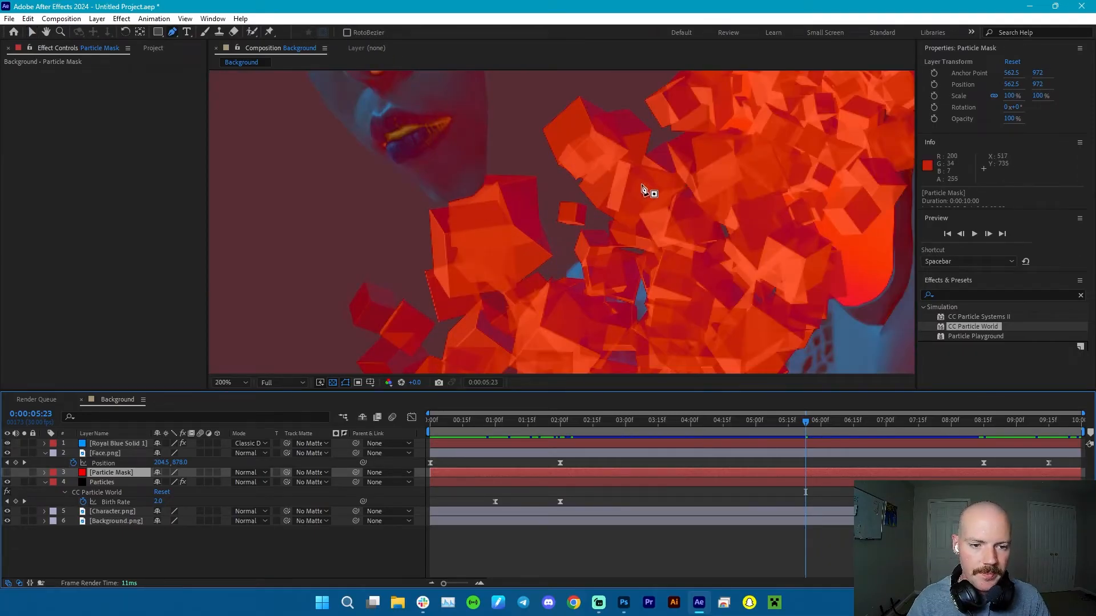
pyautogui.press('j')
pyautogui.press('j')
pyautogui.moveTo(645, 191); pyautogui.dragTo(519, 301)
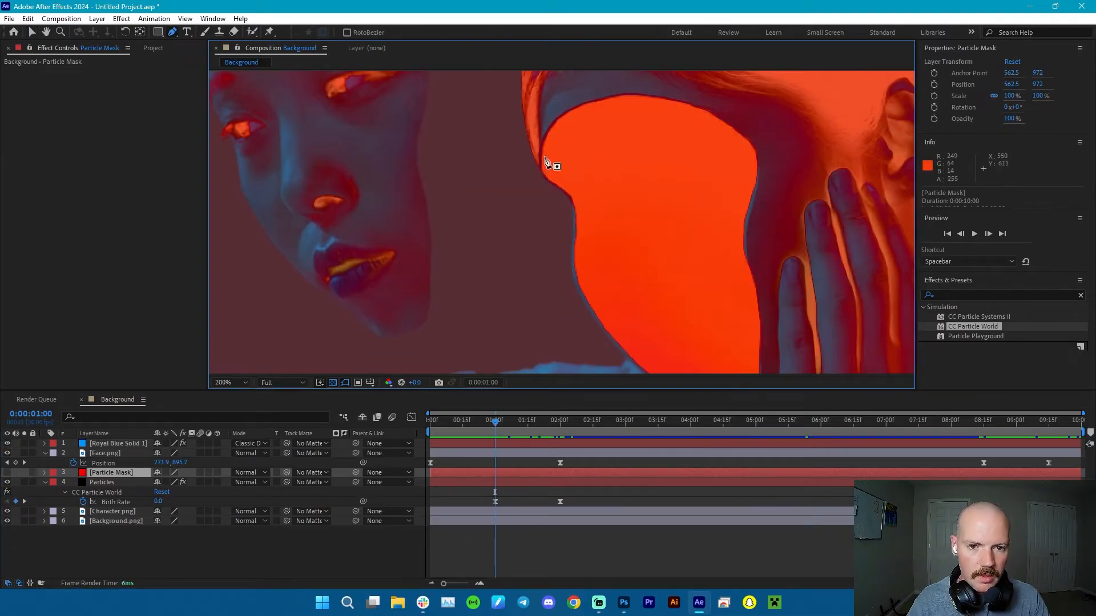
pyautogui.click(542, 172)
pyautogui.moveTo(587, 104); pyautogui.dragTo(644, 85)
pyautogui.click(708, 114)
pyautogui.moveTo(708, 114); pyautogui.dragTo(720, 119)
pyautogui.moveTo(748, 140); pyautogui.dragTo(747, 212)
pyautogui.moveTo(743, 245); pyautogui.dragTo(658, 193)
pyautogui.moveTo(672, 235); pyautogui.dragTo(676, 270)
pyautogui.click(667, 323)
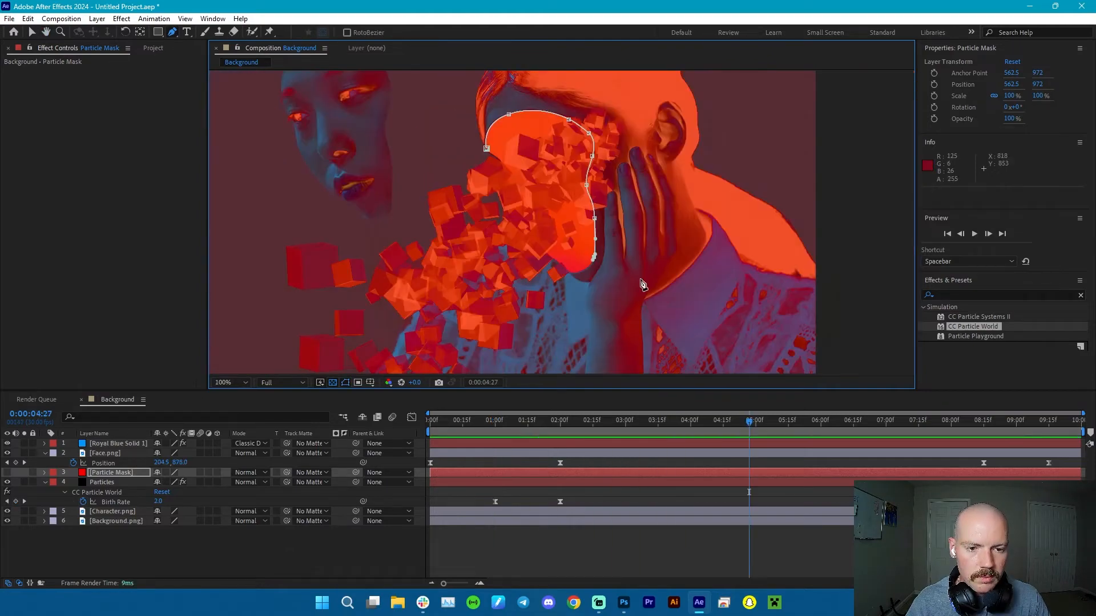
# Continue the mask path below the hand, up past the ear and over the forehead, and close it at its starting point.
pyautogui.moveTo(640, 278); pyautogui.dragTo(656, 280)
pyautogui.click(695, 173)
pyautogui.click(687, 137)
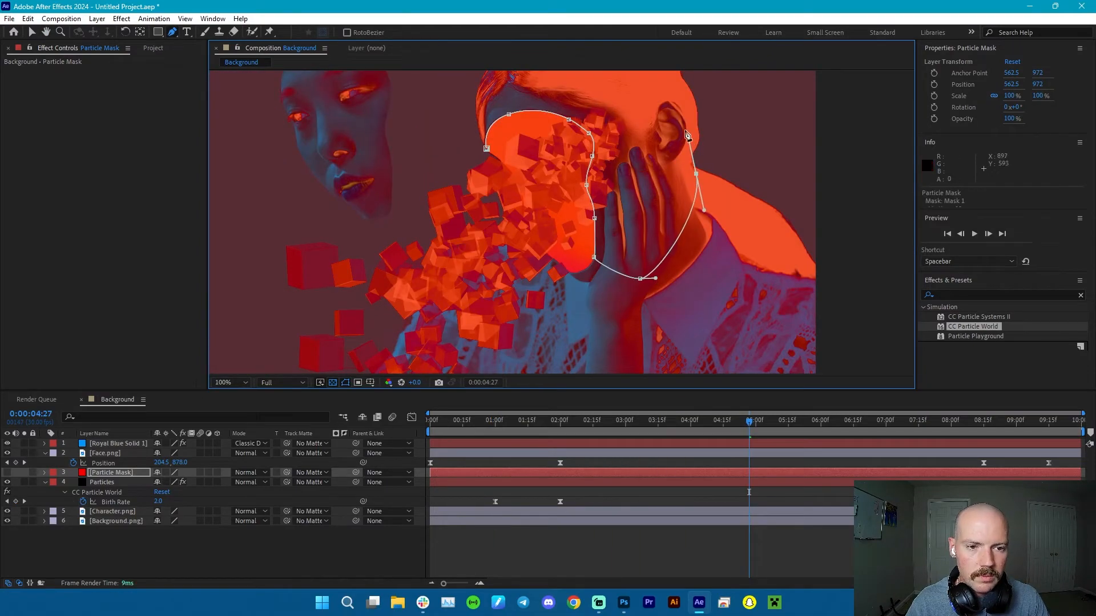
pyautogui.moveTo(595, 84); pyautogui.dragTo(570, 81)
pyautogui.moveTo(475, 110); pyautogui.dragTo(479, 137)
pyautogui.click(487, 150)
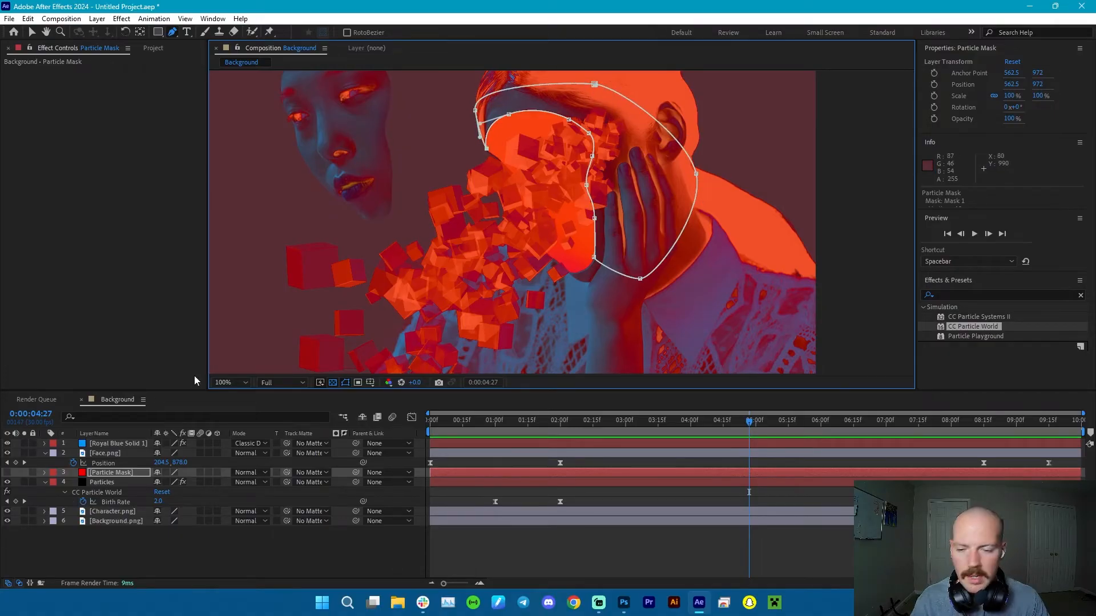
# Use Particle Mask as an inverted track matte for the Particles layer and hide the mask outlines in the preview.
pyautogui.click(304, 482)
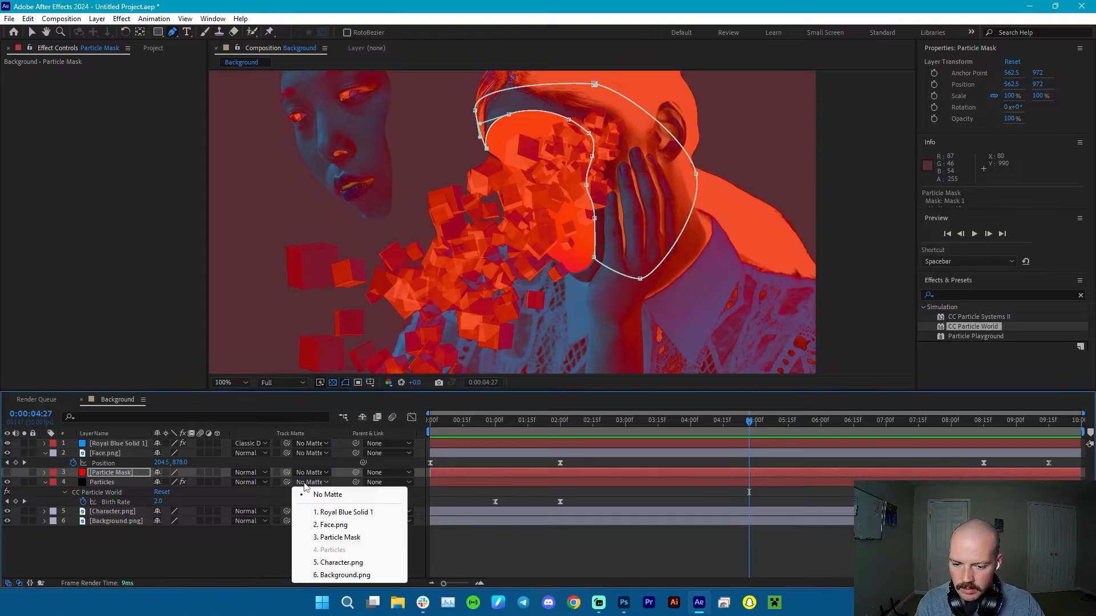
pyautogui.click(339, 538)
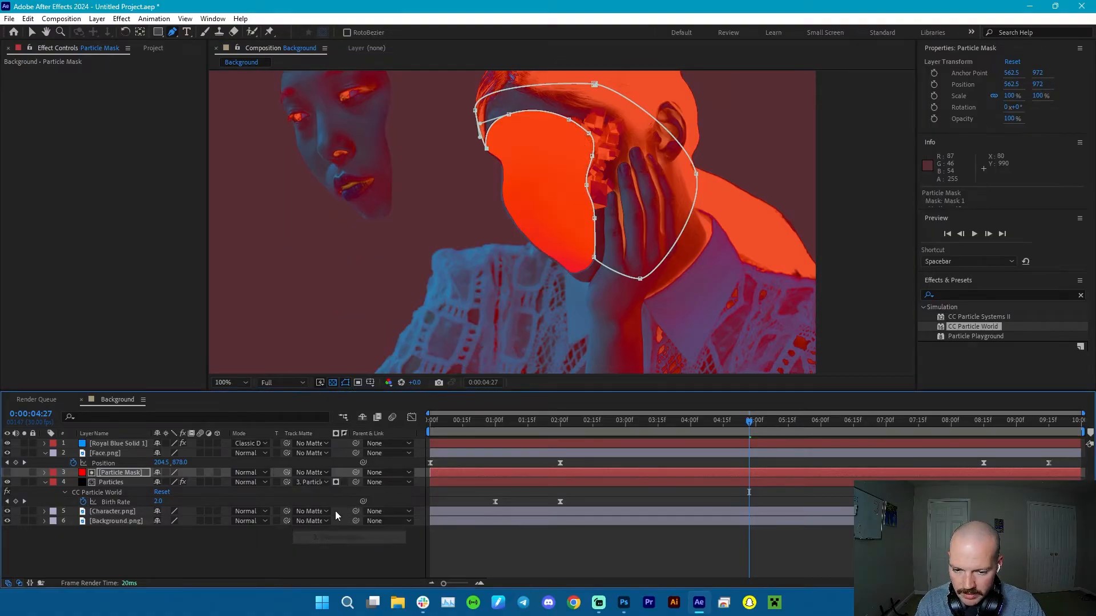
pyautogui.click(343, 482)
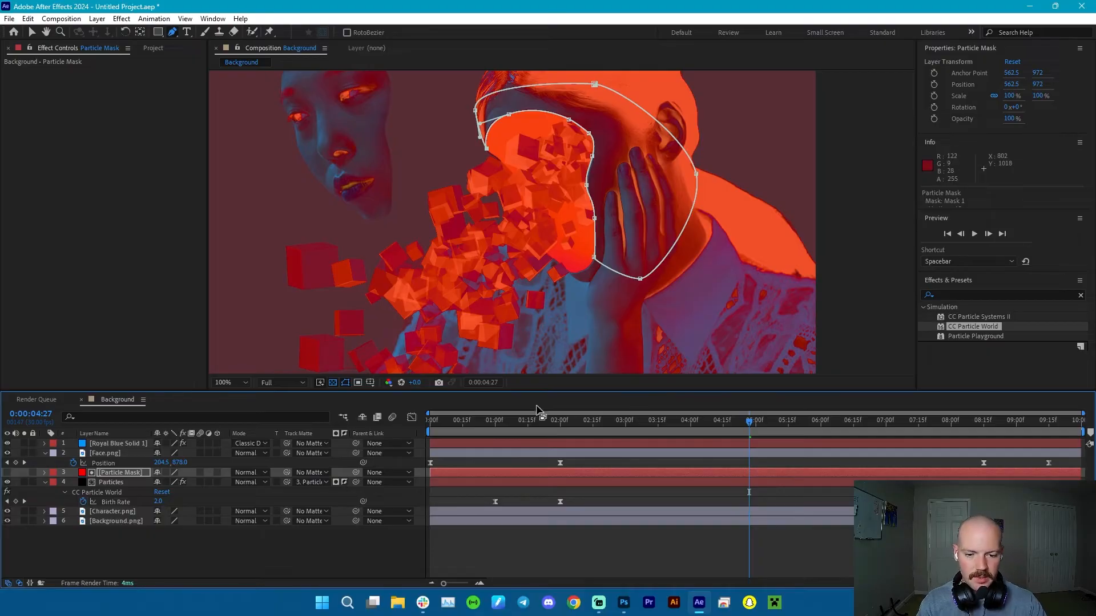
pyautogui.click(346, 383)
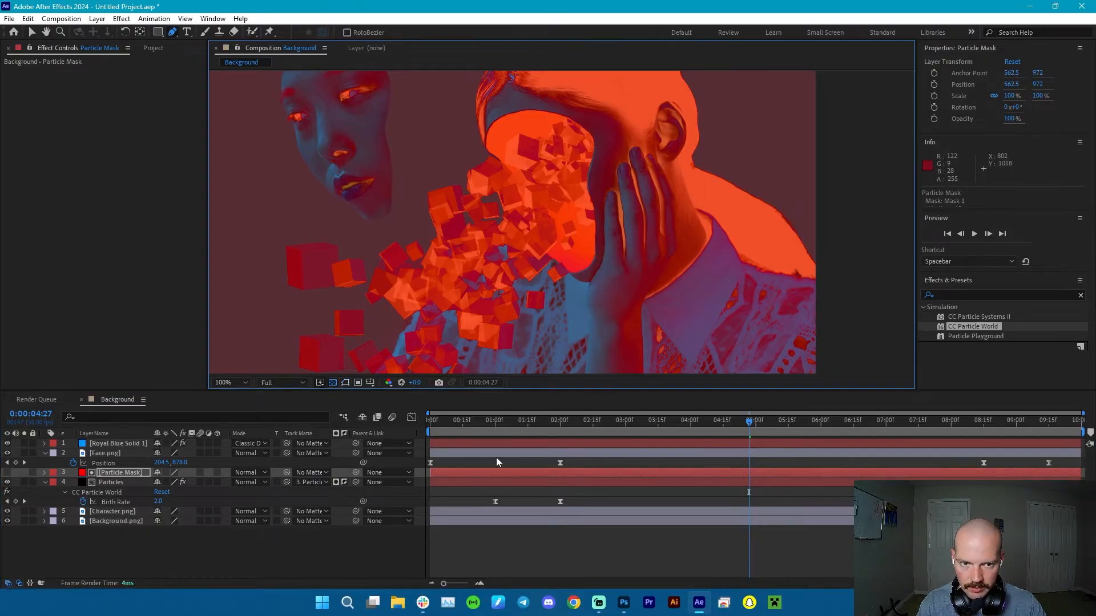
# Preview the matted particle animation from 0:00:00:00, with more of the composition in view.
pyautogui.press('Home')
pyautogui.scroll(-2, 403, 264)
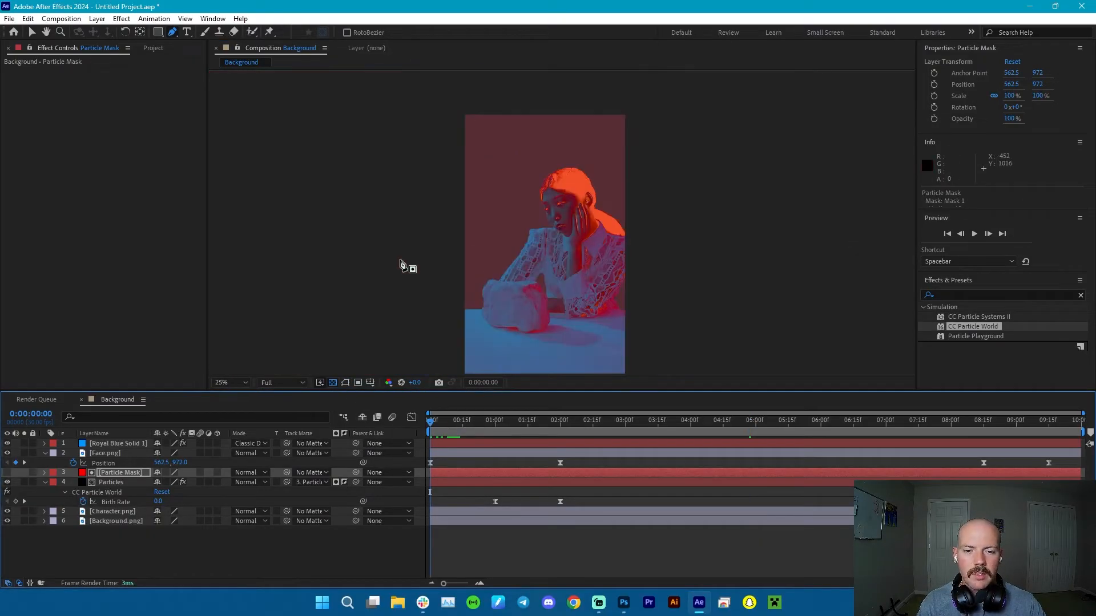
pyautogui.press('space')
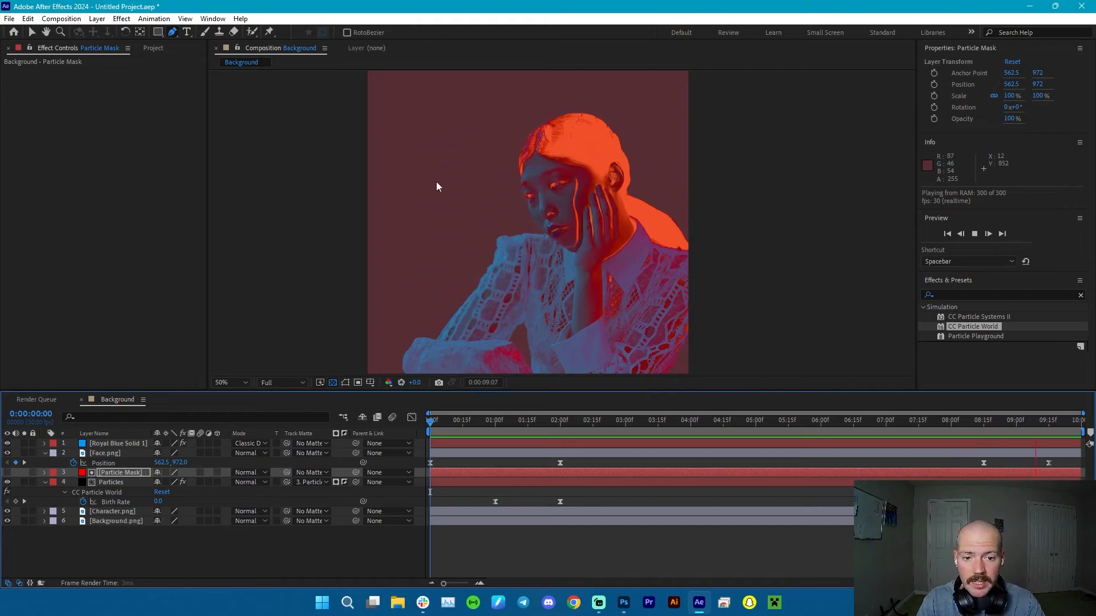
pyautogui.press('space')
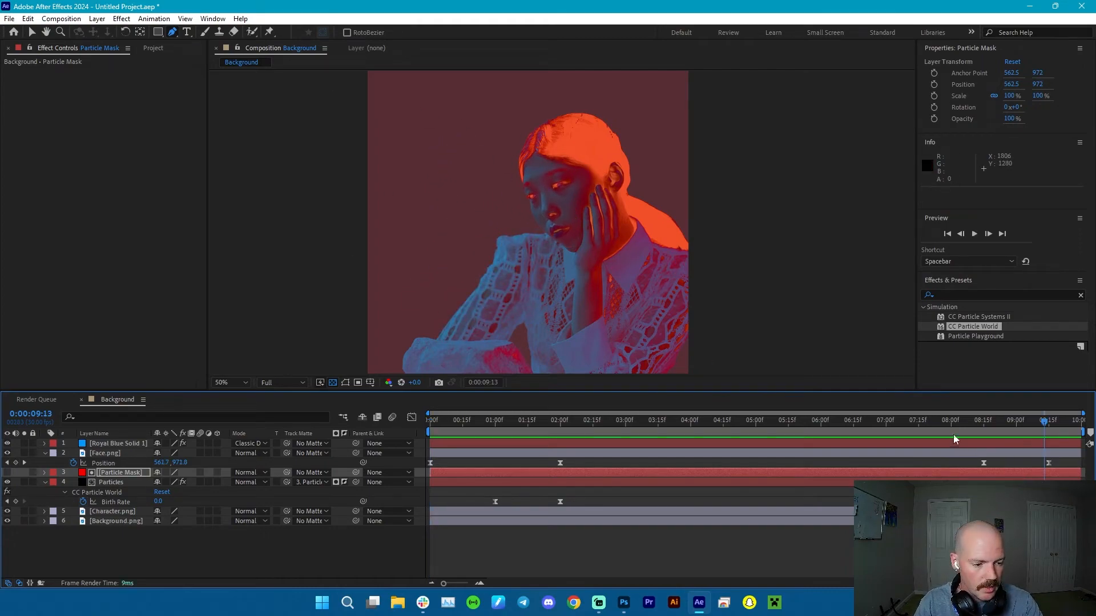
# Hide Royal Blue Solid 1 and, at 0:00:03:15, set the particles' light direction to X 0.08 and Z 0.
pyautogui.click(8, 444)
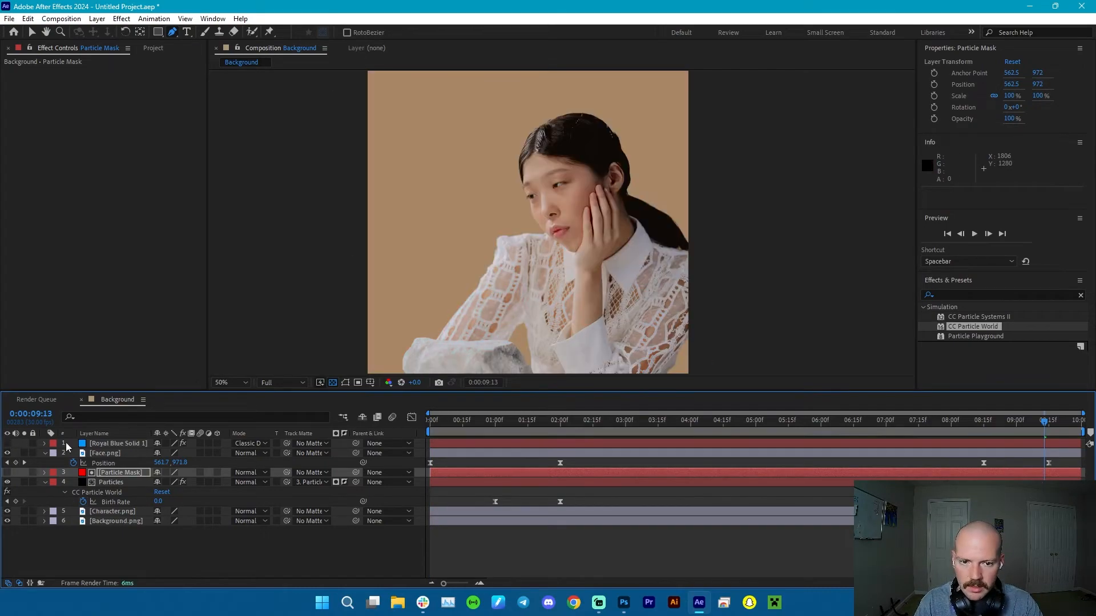
pyautogui.moveTo(571, 431); pyautogui.dragTo(658, 426)
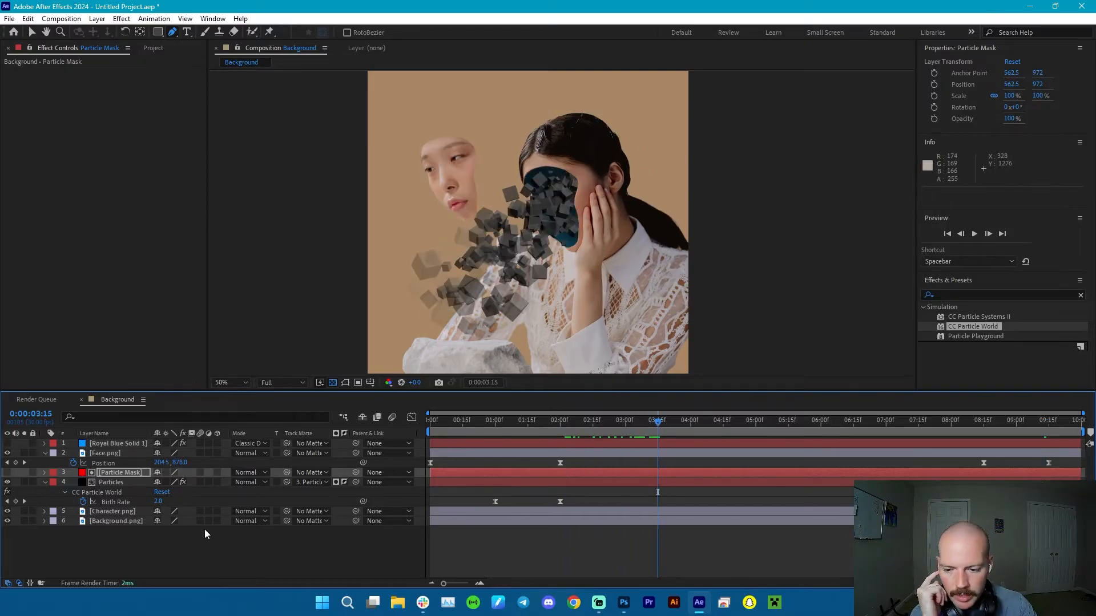
pyautogui.click(111, 482)
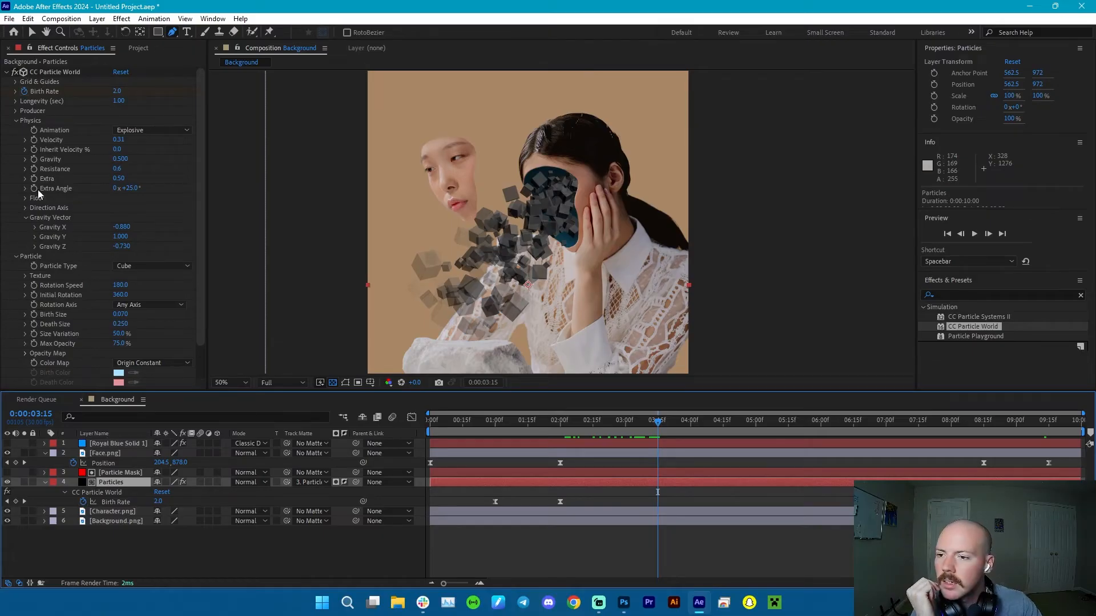
pyautogui.scroll(-4, 23, 355)
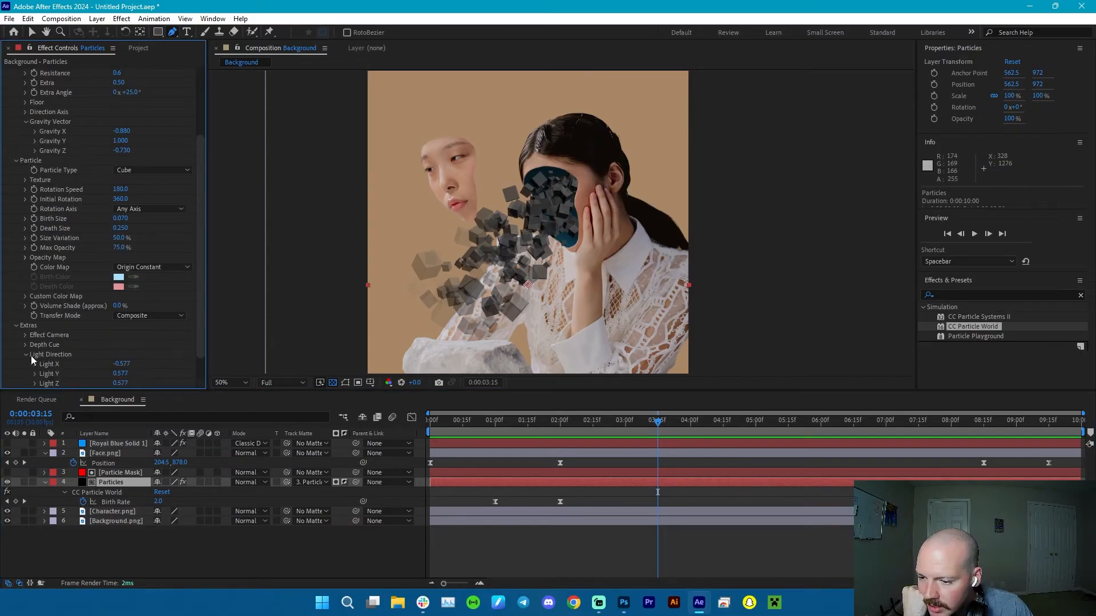
pyautogui.scroll(-1, 112, 340)
pyautogui.moveTo(112, 337); pyautogui.dragTo(115, 336)
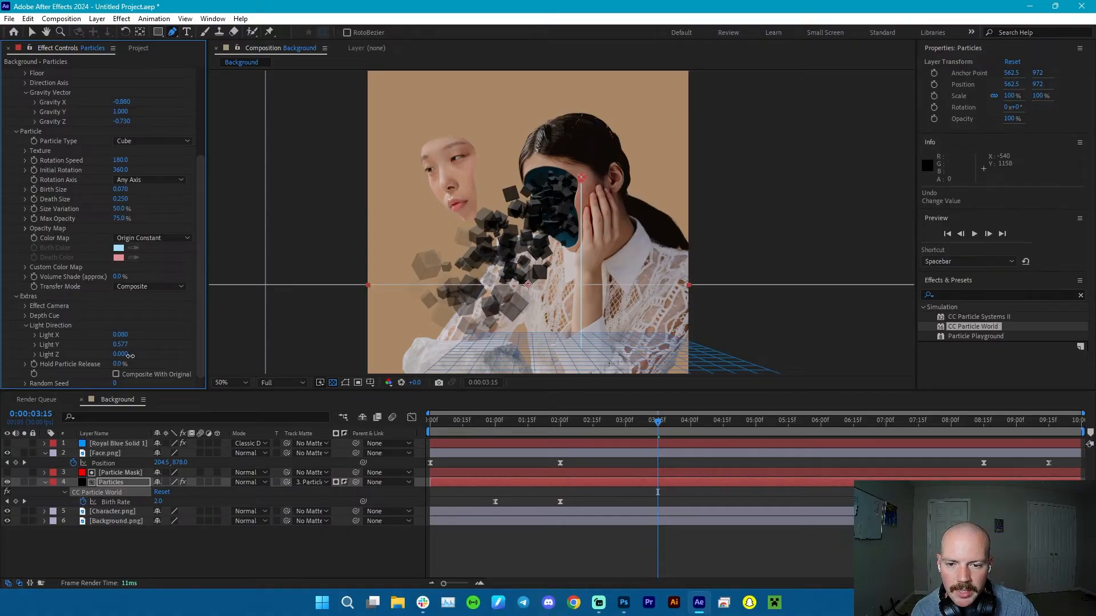
# Set the particles' Light X to 0.56 and show Royal Blue Solid 1 again with the timeline at 0:00:00:00.
pyautogui.scroll(4, 548, 202)
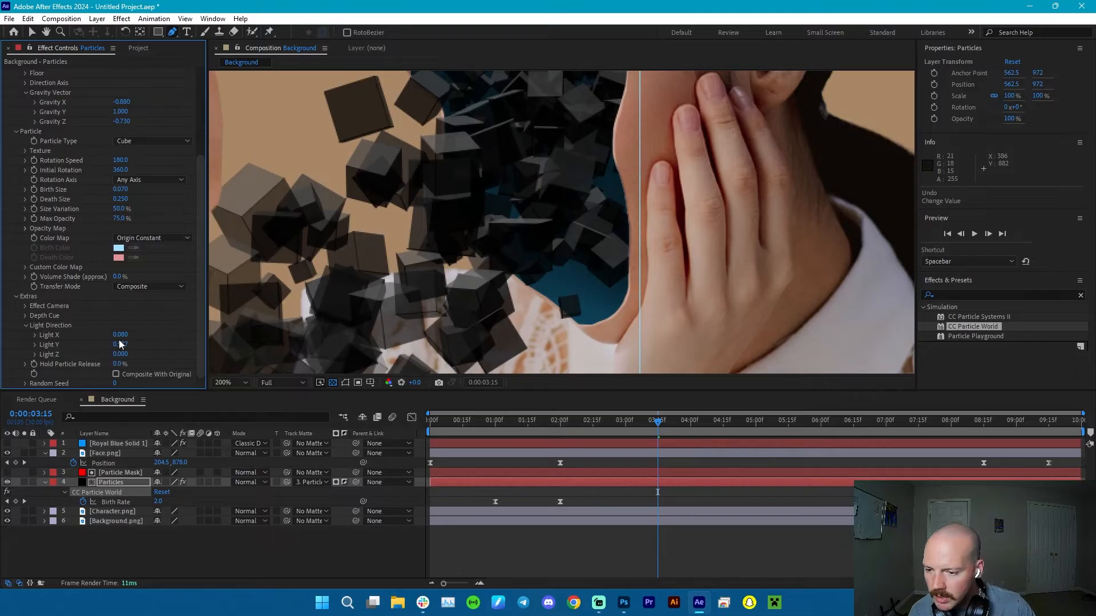
pyautogui.moveTo(122, 335); pyautogui.dragTo(137, 335)
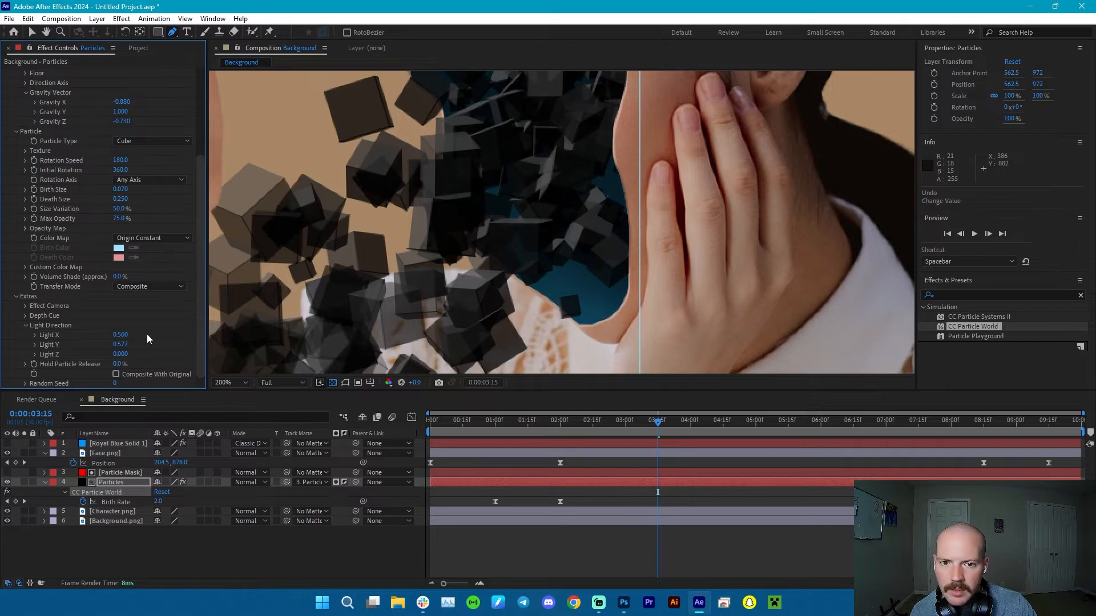
pyautogui.scroll(-4, 457, 254)
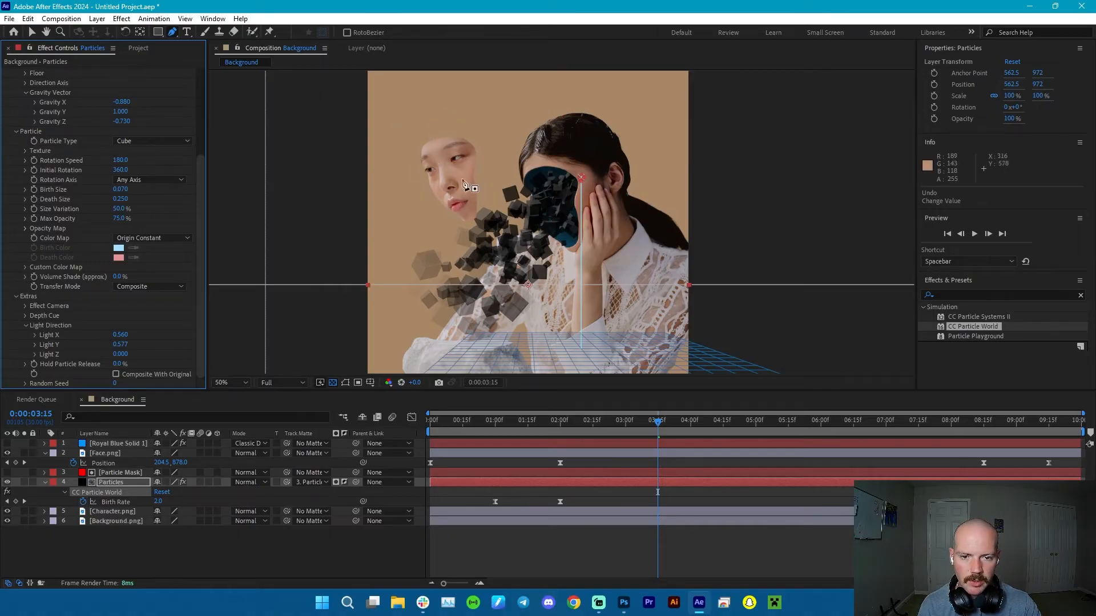
pyautogui.moveTo(658, 423); pyautogui.dragTo(421, 449)
pyautogui.click(7, 444)
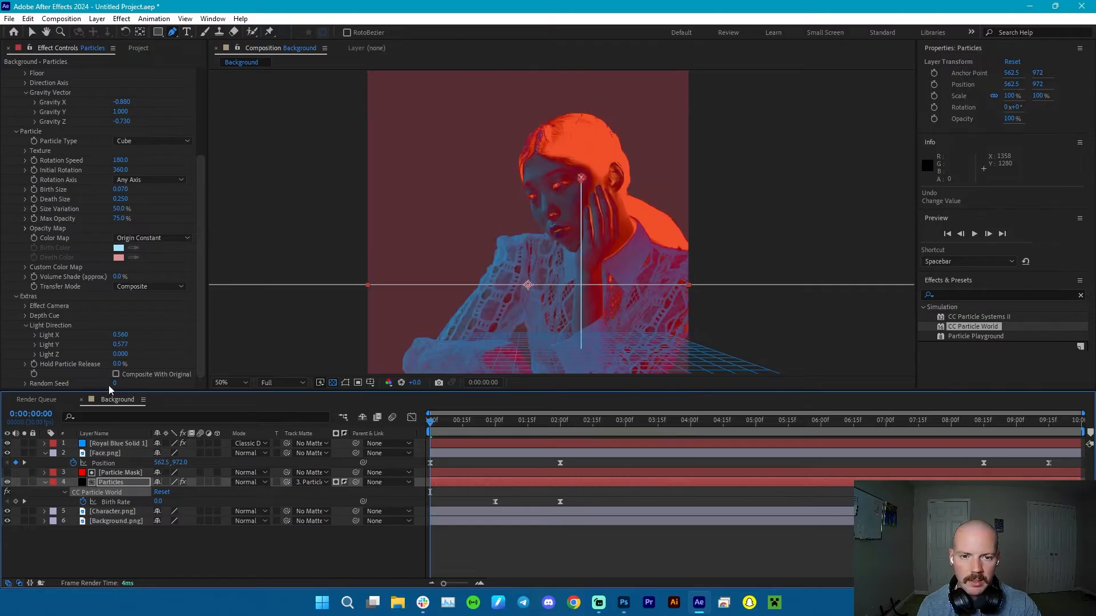
# Preview the relit particles and keyframe Royal Blue Solid 1's Opacity from 0% at 0:00:00:00 to 100% at 0:00:01:00.
pyautogui.press('space')
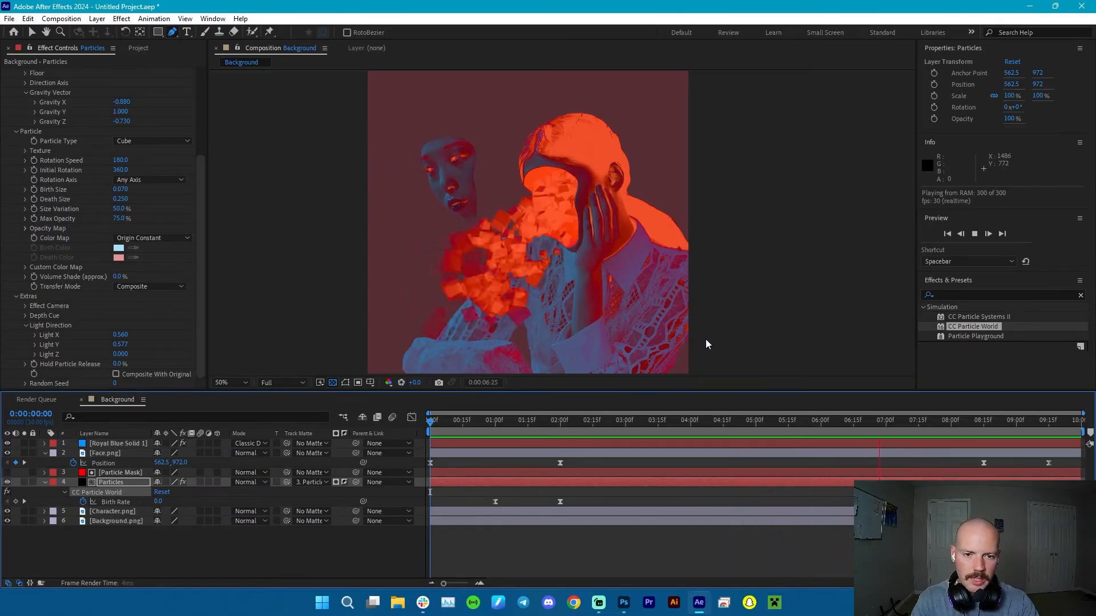
pyautogui.press('space')
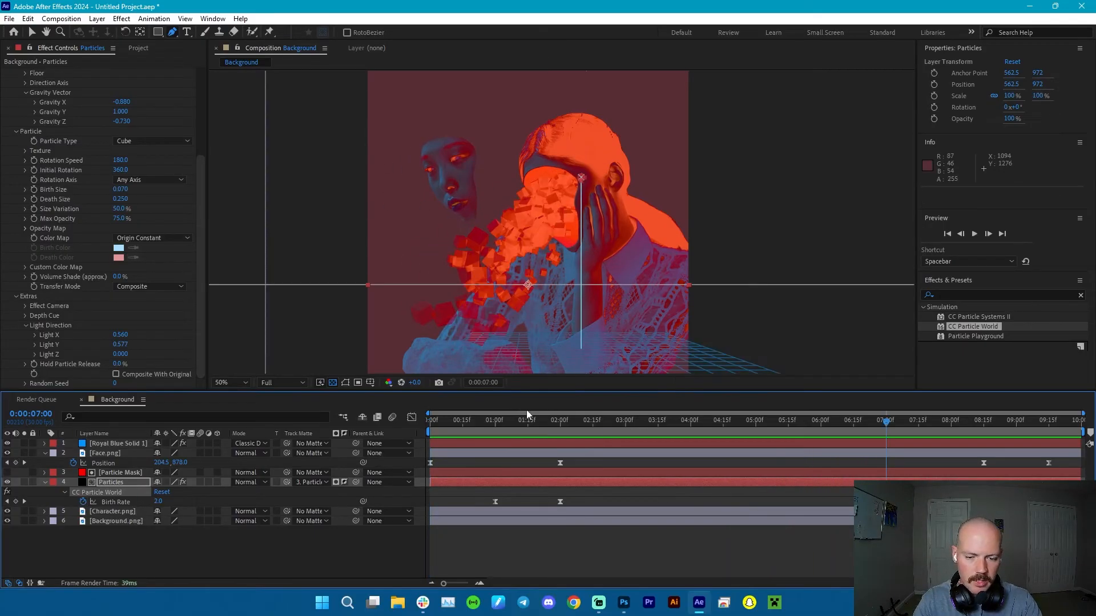
pyautogui.moveTo(430, 425); pyautogui.dragTo(495, 435)
pyautogui.click(497, 442)
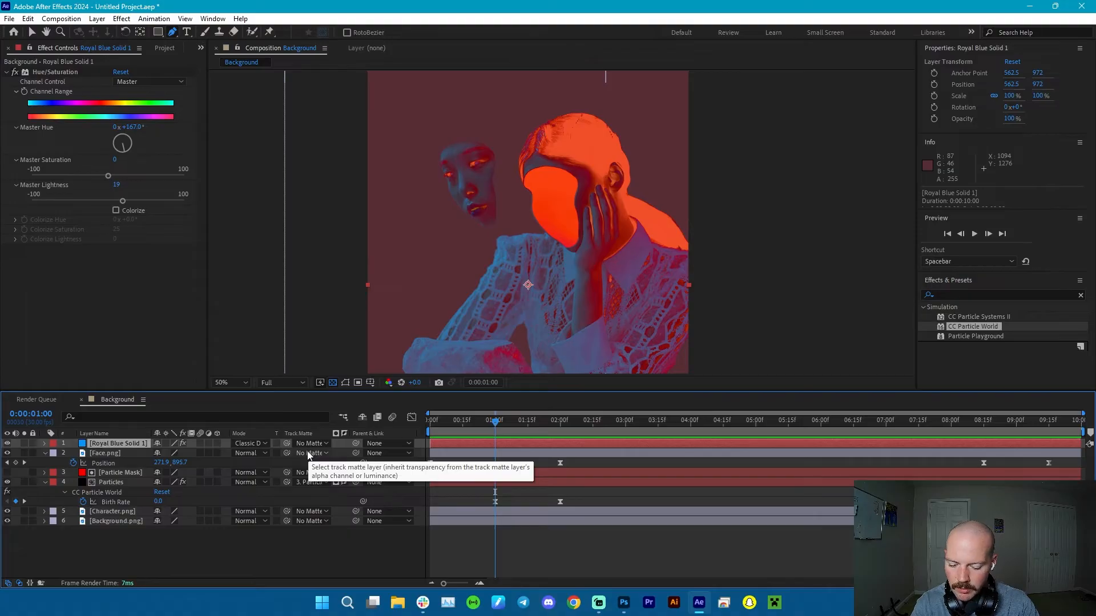
pyautogui.press('t')
pyautogui.click(73, 453)
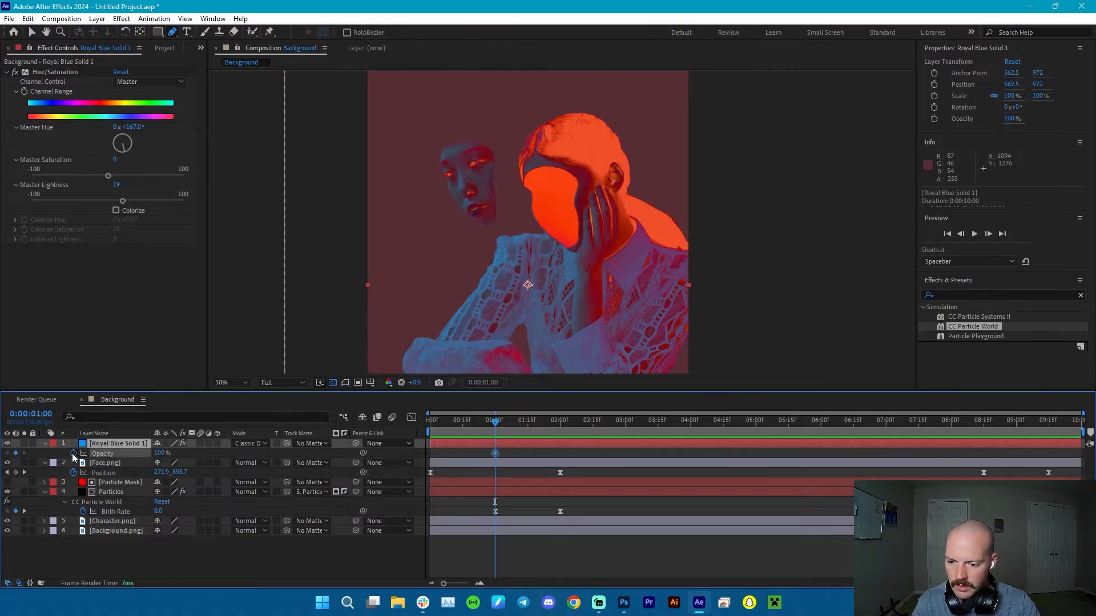
pyautogui.moveTo(494, 422); pyautogui.dragTo(430, 427)
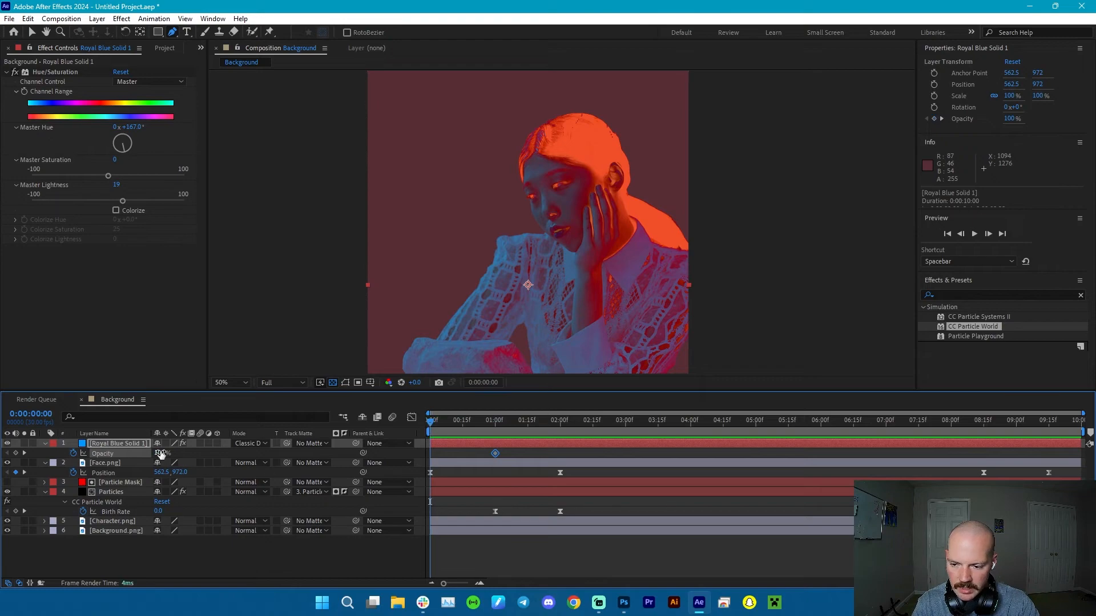
pyautogui.moveTo(159, 453); pyautogui.dragTo(12, 462)
# Keyframe Royal Blue Solid 1's Opacity at 100% at 0:00:08:15 and 0% at 0:00:09:15.
pyautogui.moveTo(430, 423); pyautogui.dragTo(984, 420)
pyautogui.click(15, 454)
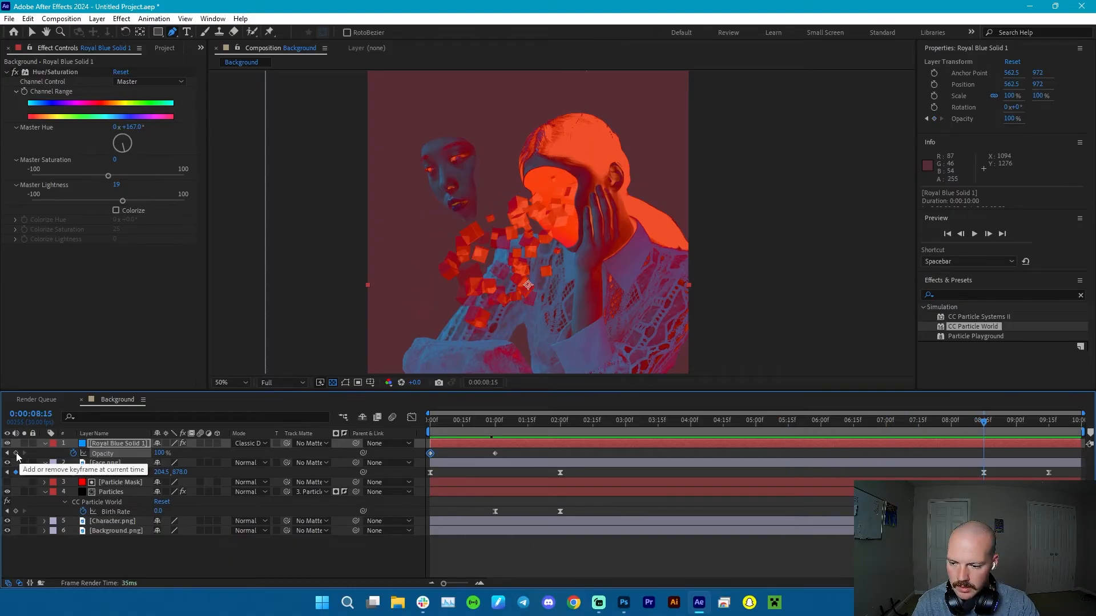
pyautogui.moveTo(986, 424); pyautogui.dragTo(1052, 427)
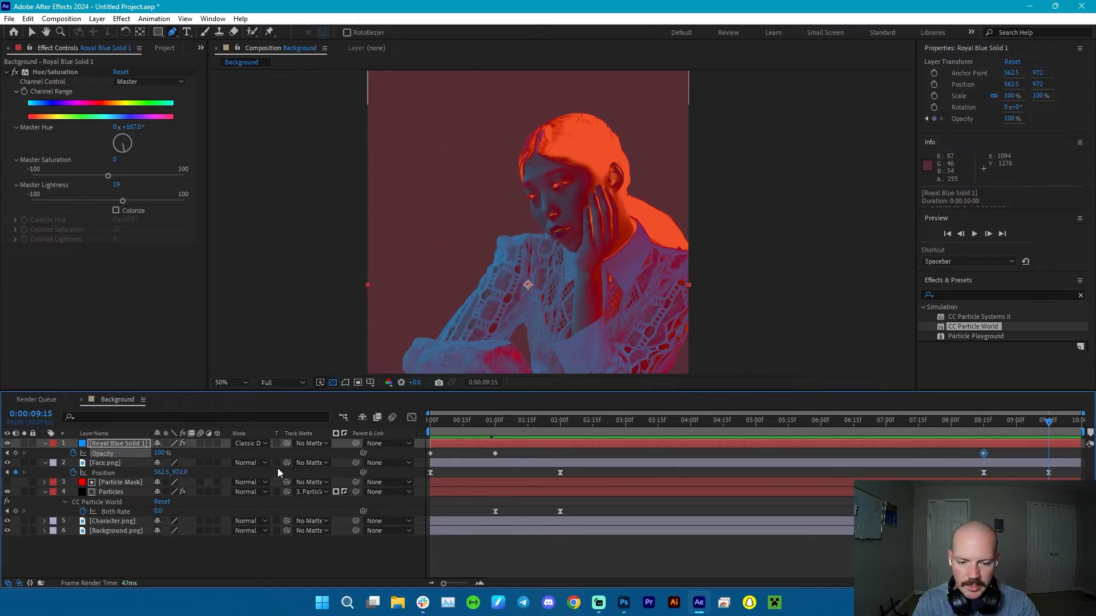
pyautogui.moveTo(160, 453); pyautogui.dragTo(47, 456)
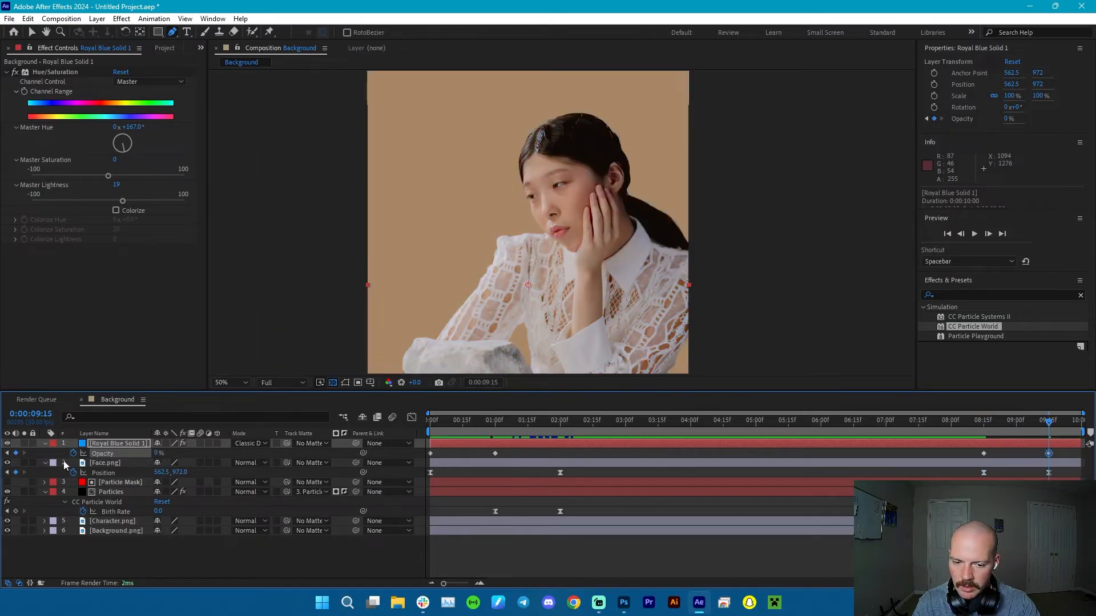
# Ease all of Royal Blue Solid 1's Opacity keyframes with steep speed peaks in the graph and preview the colour transitions.
pyautogui.moveTo(1068, 454); pyautogui.dragTo(305, 457)
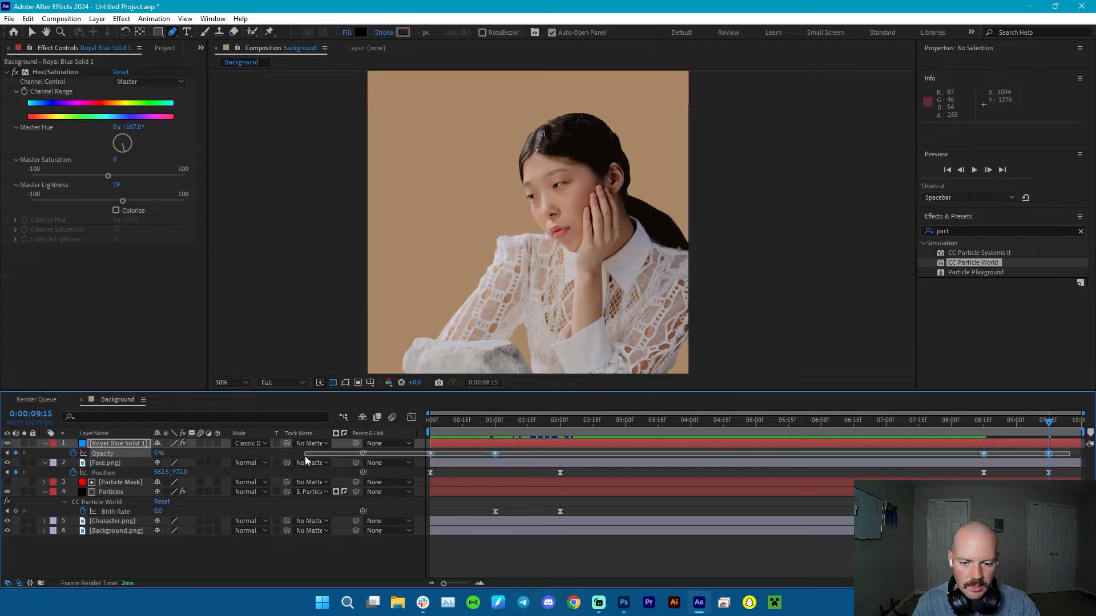
pyautogui.click(411, 418)
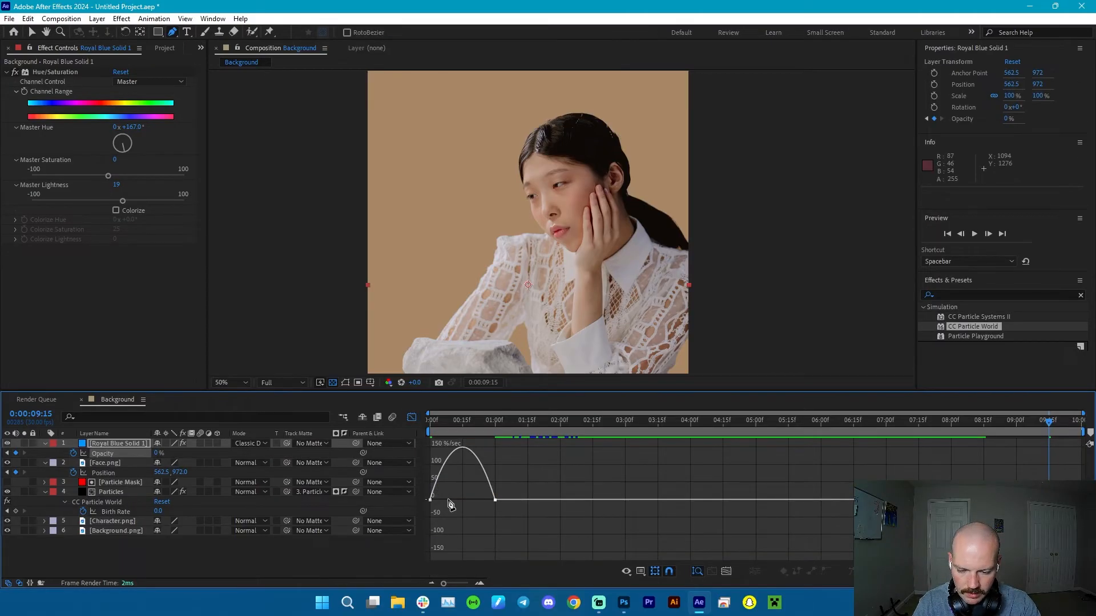
pyautogui.press('v')
pyautogui.moveTo(502, 494); pyautogui.dragTo(461, 521)
pyautogui.click(983, 524)
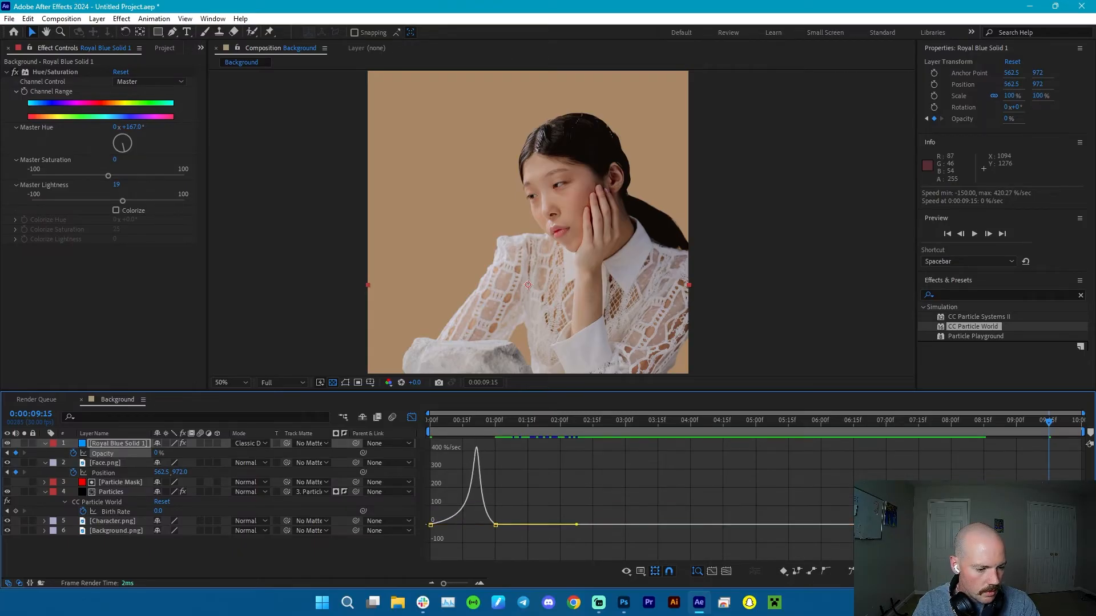
pyautogui.moveTo(1004, 525)
pyautogui.mouseDown()
pyautogui.moveTo(1042, 525)
pyautogui.moveTo(1029, 506)
pyautogui.moveTo(1004, 506)
pyautogui.mouseUp()
pyautogui.moveTo(975, 421); pyautogui.dragTo(961, 422)
pyautogui.press('space')
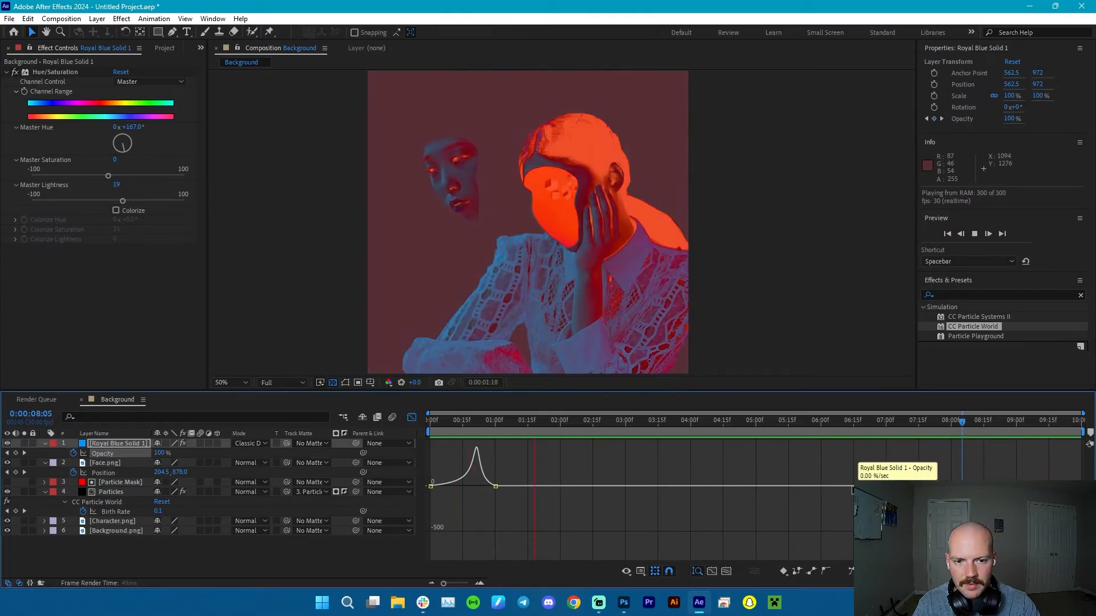
pyautogui.press('space')
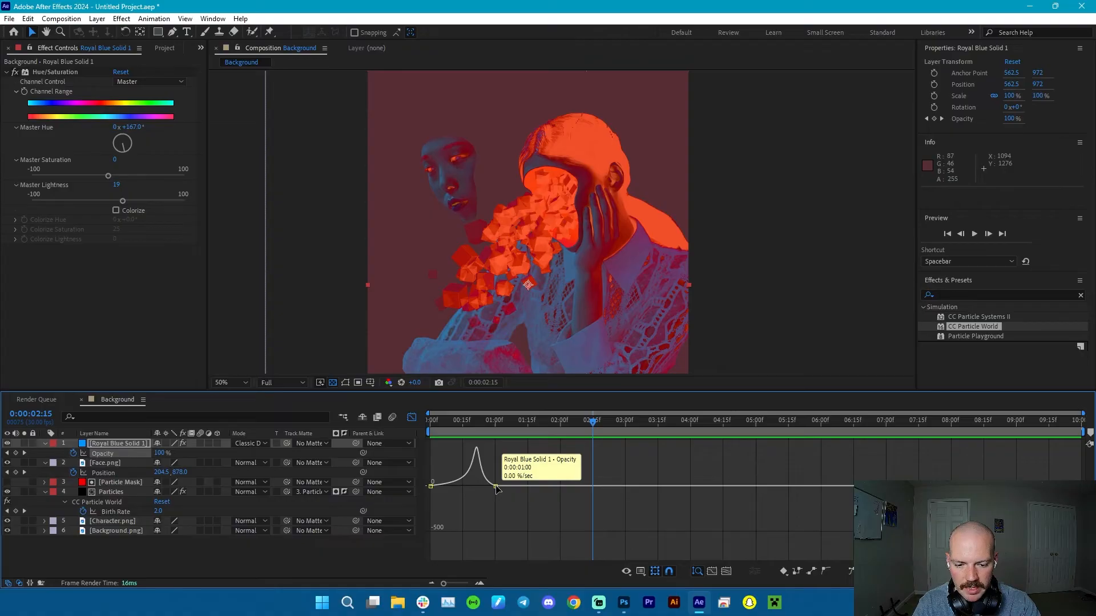
# Move the second Opacity keyframe of Royal Blue Solid 1 to about 0:00:01:14 and preview the fade-in.
pyautogui.moveTo(497, 487)
pyautogui.mouseDown()
pyautogui.moveTo(528, 487)
pyautogui.moveTo(499, 478)
pyautogui.mouseUp()
pyautogui.moveTo(497, 422); pyautogui.dragTo(622, 422)
pyautogui.press('space')
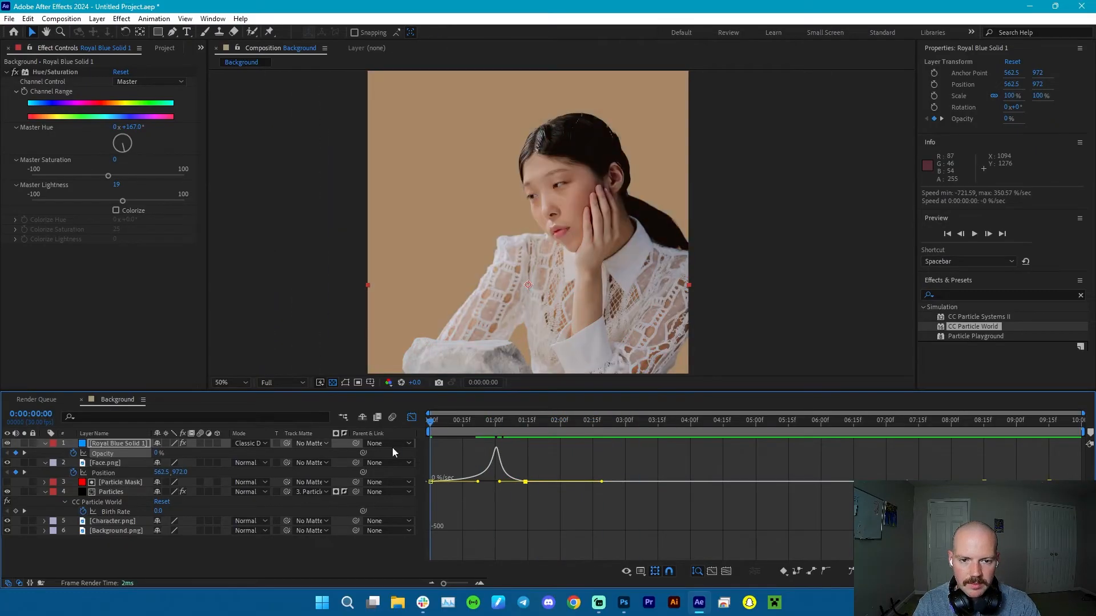
pyautogui.press('space')
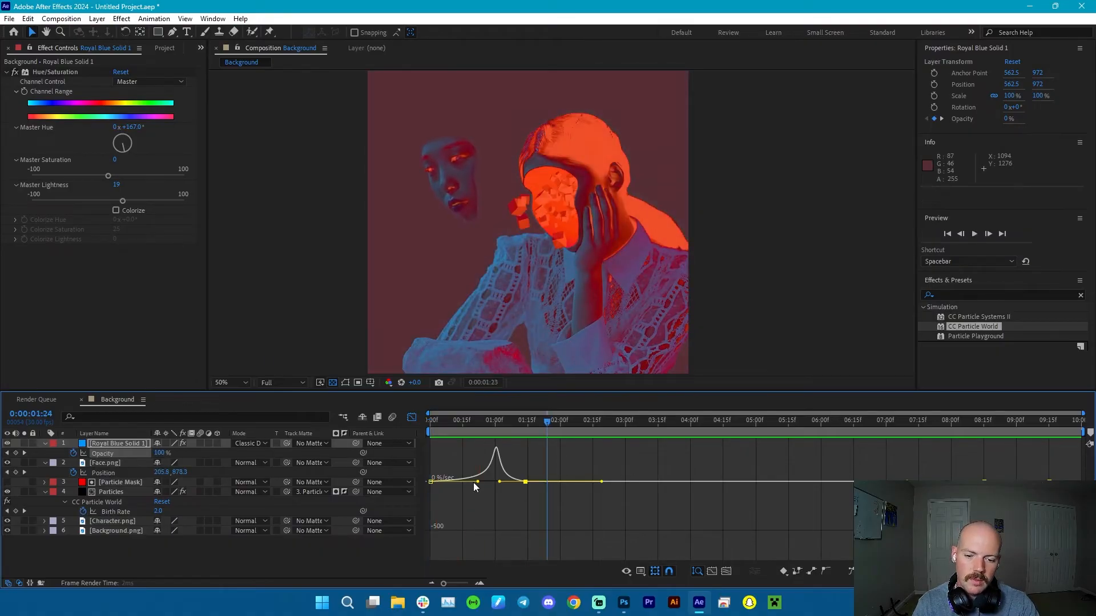
# Move the first Opacity keyframe of Royal Blue Solid 1 to about 0:00:00:15 and preview the shortened fade-in.
pyautogui.doubleClick(449, 482)
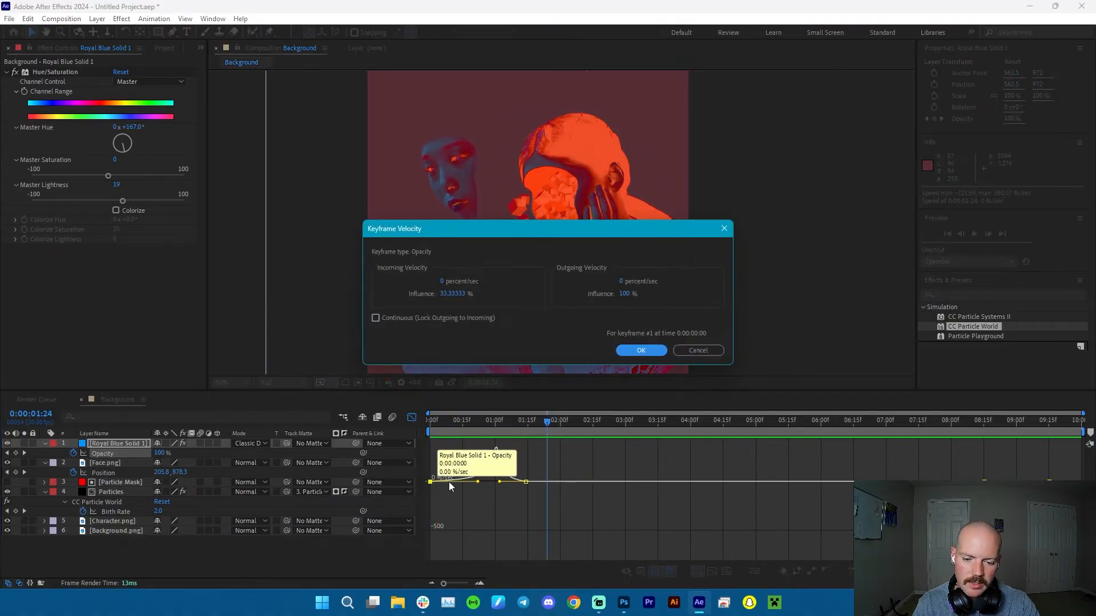
pyautogui.press('Return')
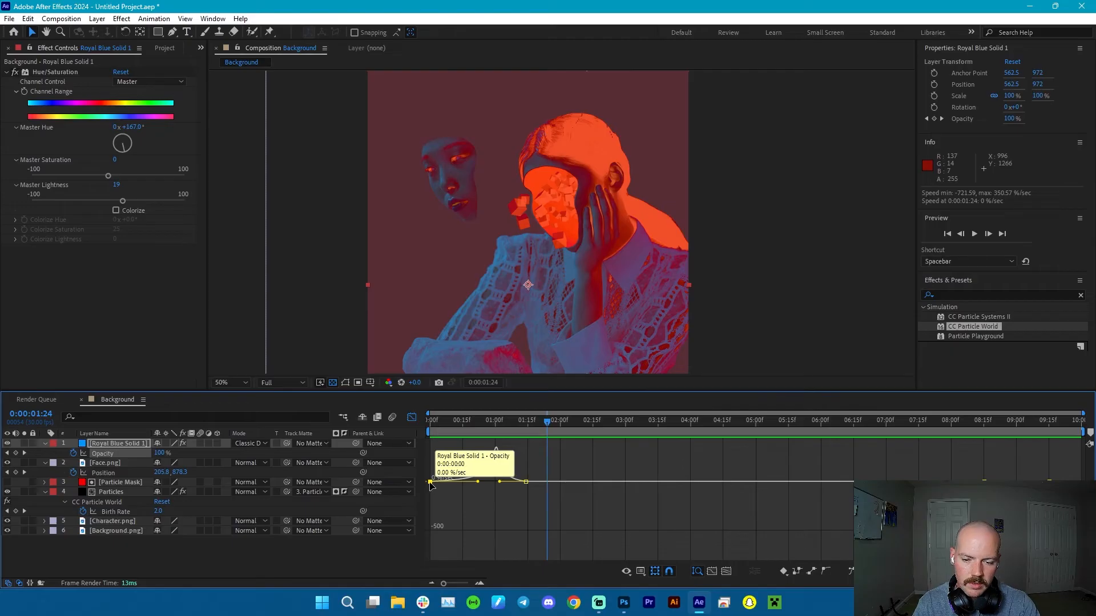
pyautogui.moveTo(430, 482); pyautogui.dragTo(502, 492)
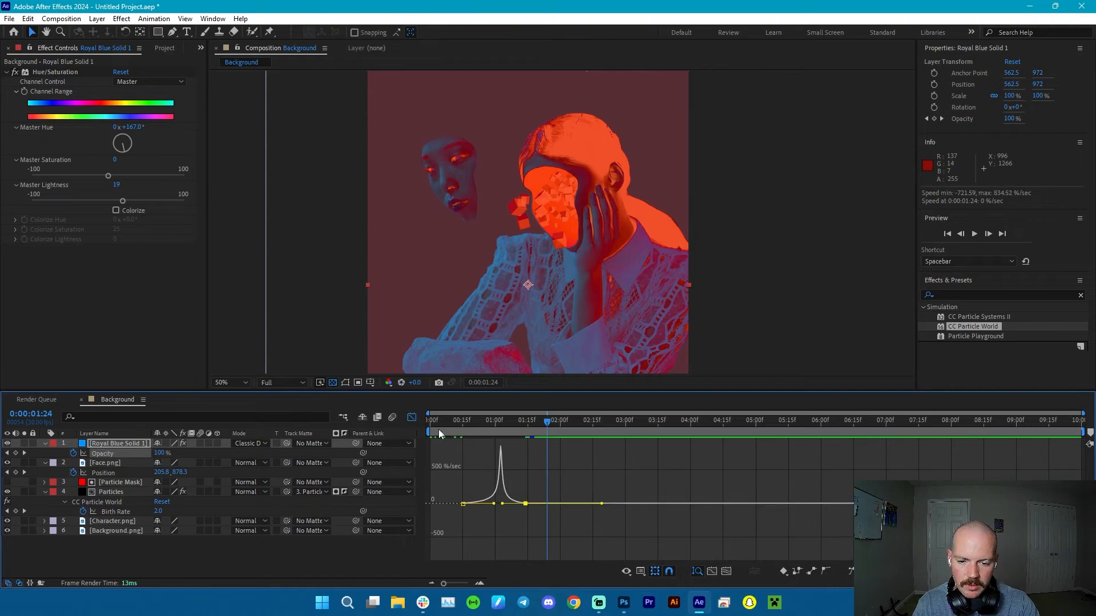
pyautogui.click(435, 425)
pyautogui.press('space')
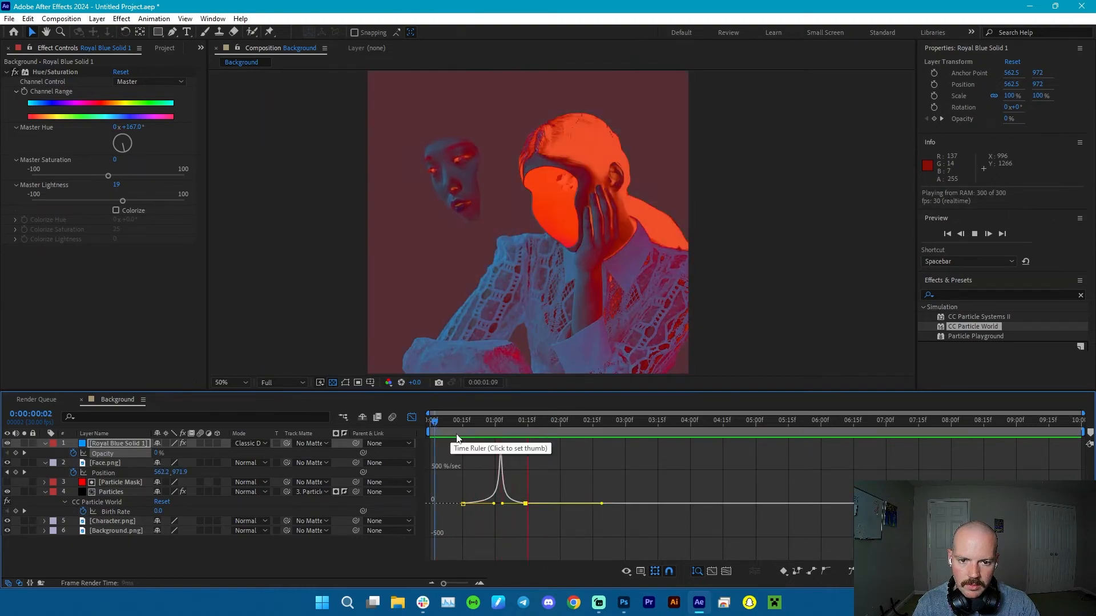
pyautogui.press('space')
# Reshape the fade-in's speed curve so it peaks nearer its start, and preview both the fade-in and the fade-out.
pyautogui.moveTo(494, 505); pyautogui.dragTo(497, 479)
pyautogui.click(438, 421)
pyautogui.press('space')
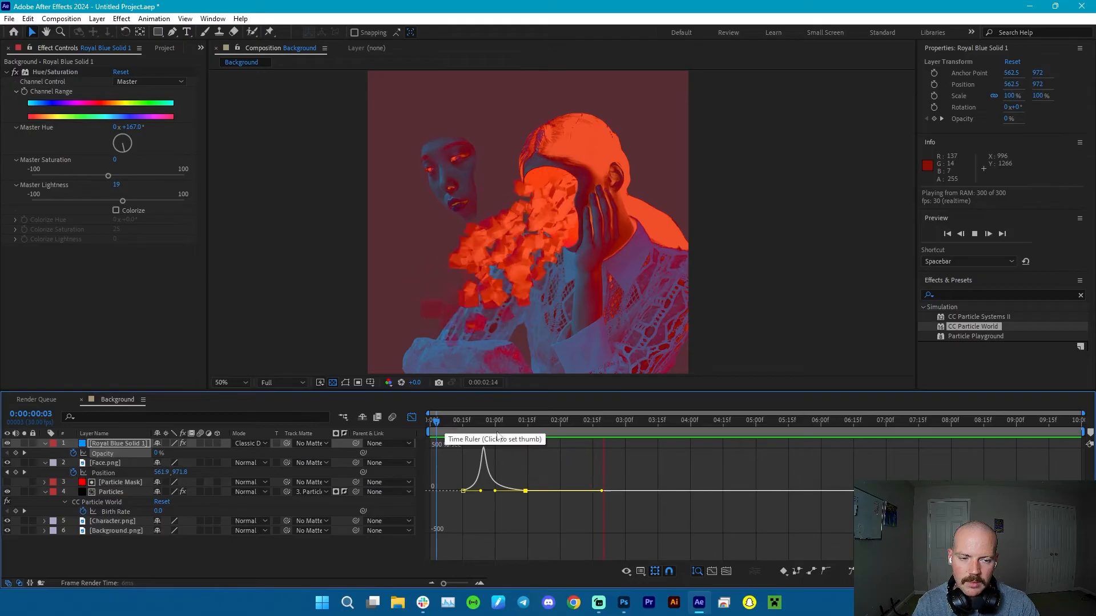
pyautogui.click(975, 421)
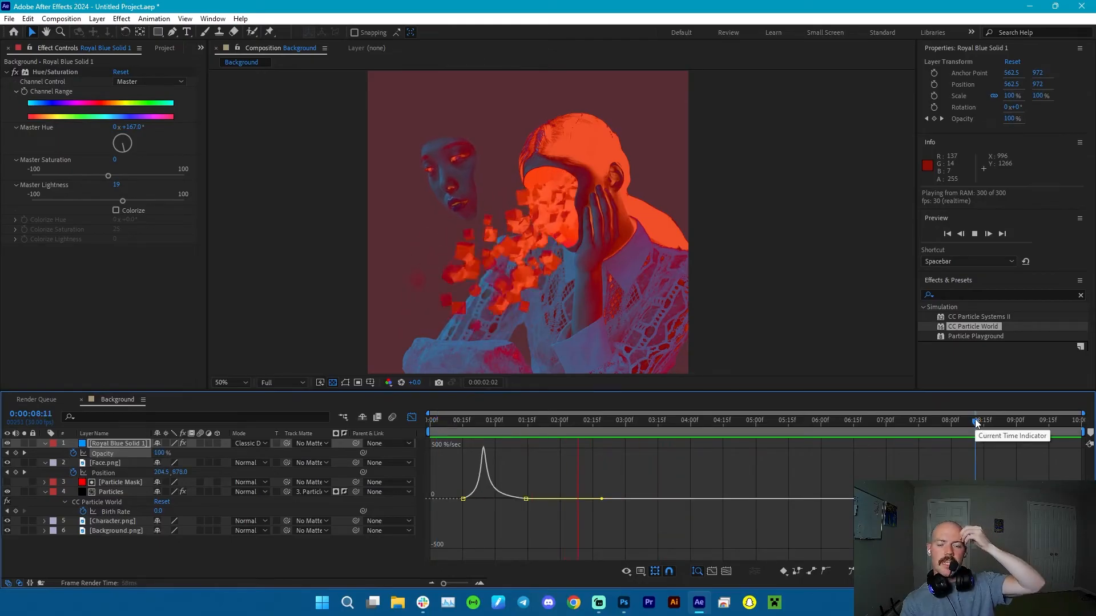
pyautogui.press('space')
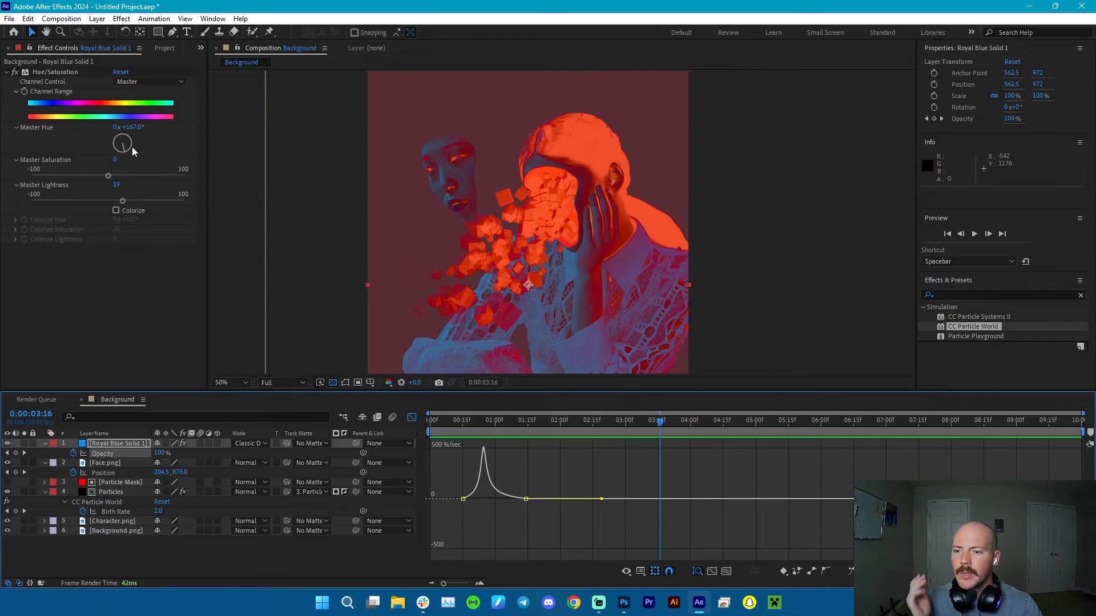
# Try a Master Hue of 191° and a Master Lightness of -32 in Royal Blue Solid 1's Hue/Saturation effect.
pyautogui.moveTo(123, 151); pyautogui.dragTo(98, 121)
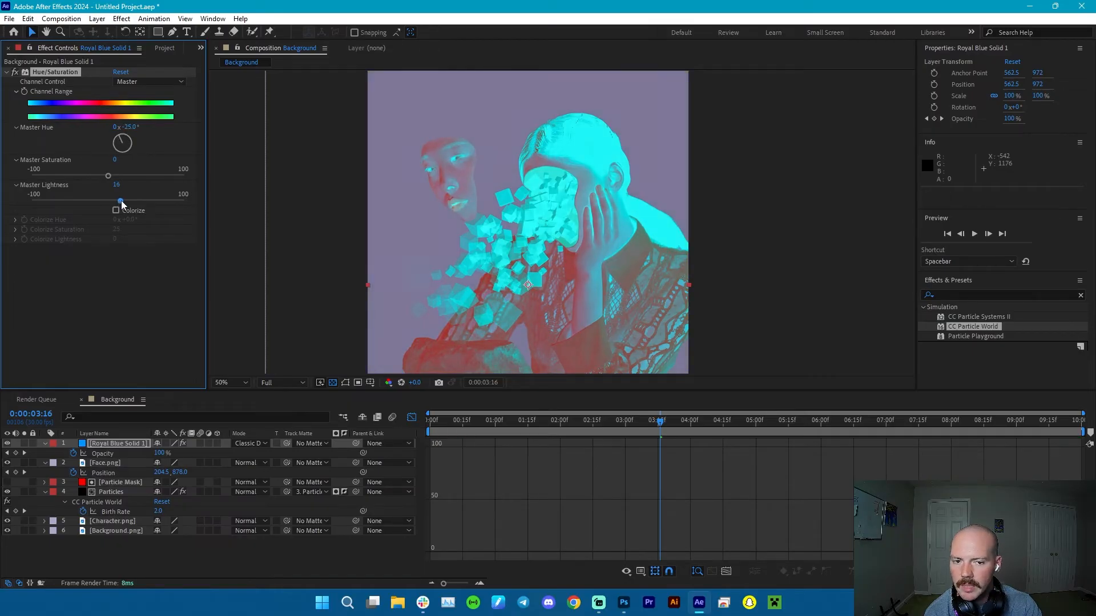
pyautogui.moveTo(121, 201); pyautogui.dragTo(85, 206)
pyautogui.moveTo(125, 143); pyautogui.dragTo(111, 240)
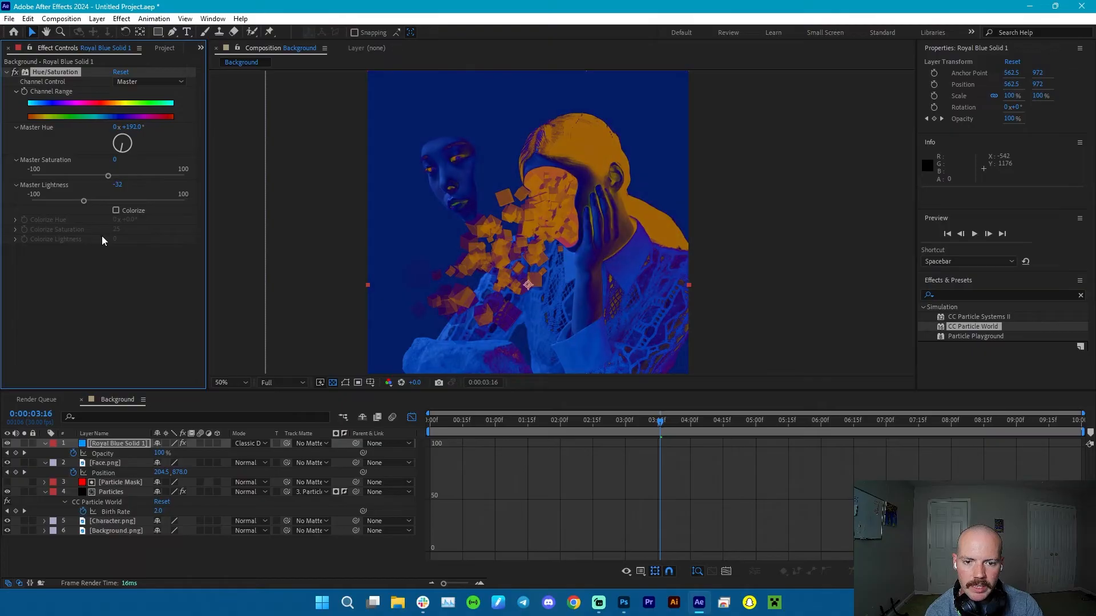
pyautogui.moveTo(103, 237); pyautogui.dragTo(105, 234)
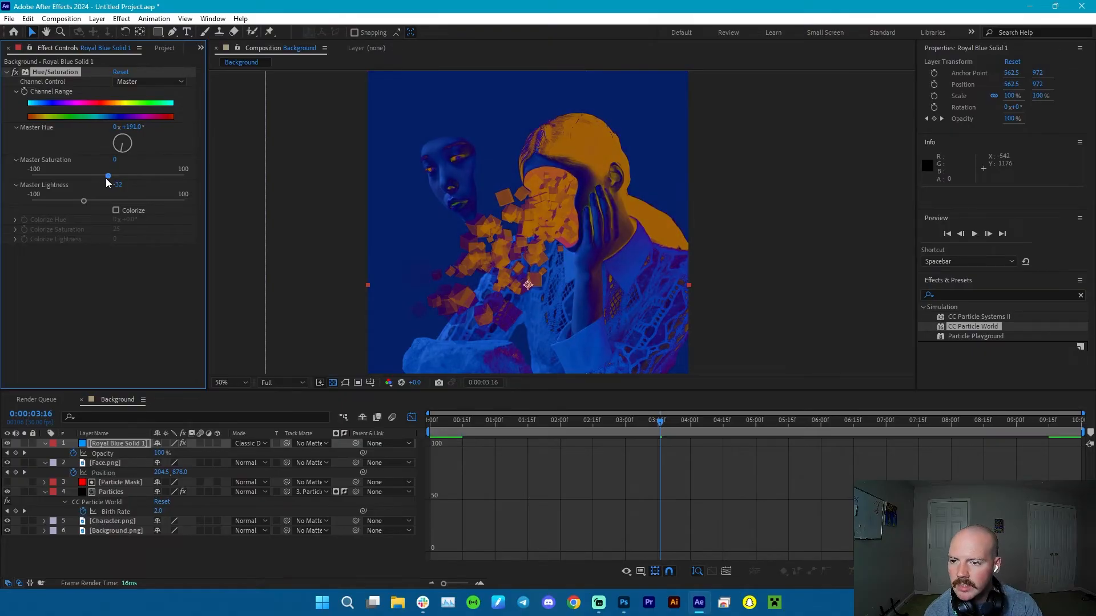
# Set Royal Blue Solid 1's Master Saturation to 100, Master Lightness to 0 and Master Hue to 1x +4.0°.
pyautogui.moveTo(107, 176); pyautogui.dragTo(111, 217)
pyautogui.click(84, 201)
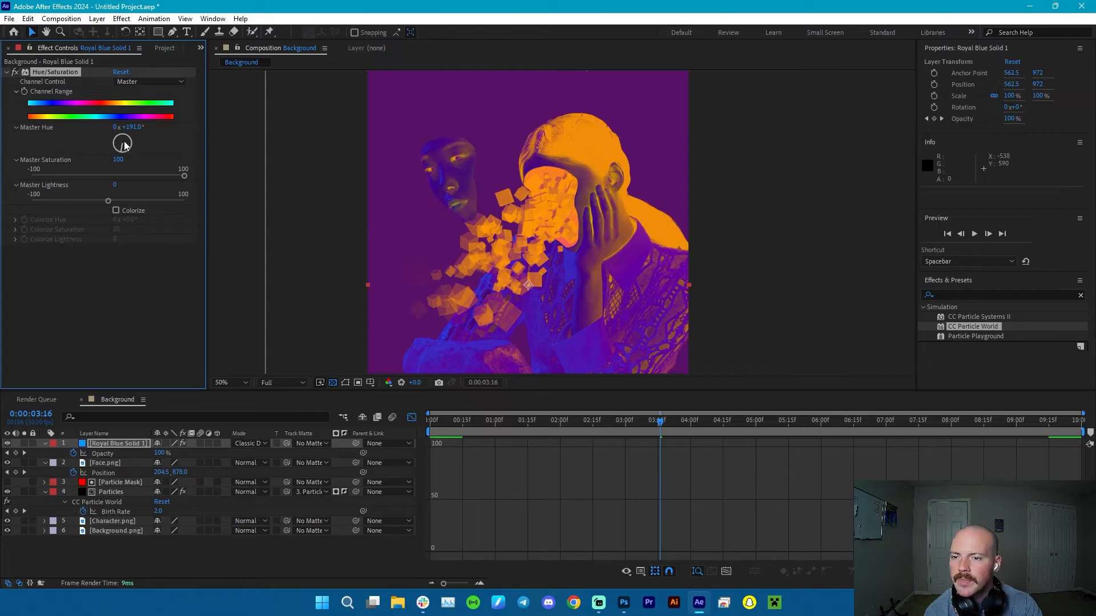
pyautogui.moveTo(124, 146); pyautogui.dragTo(128, 158)
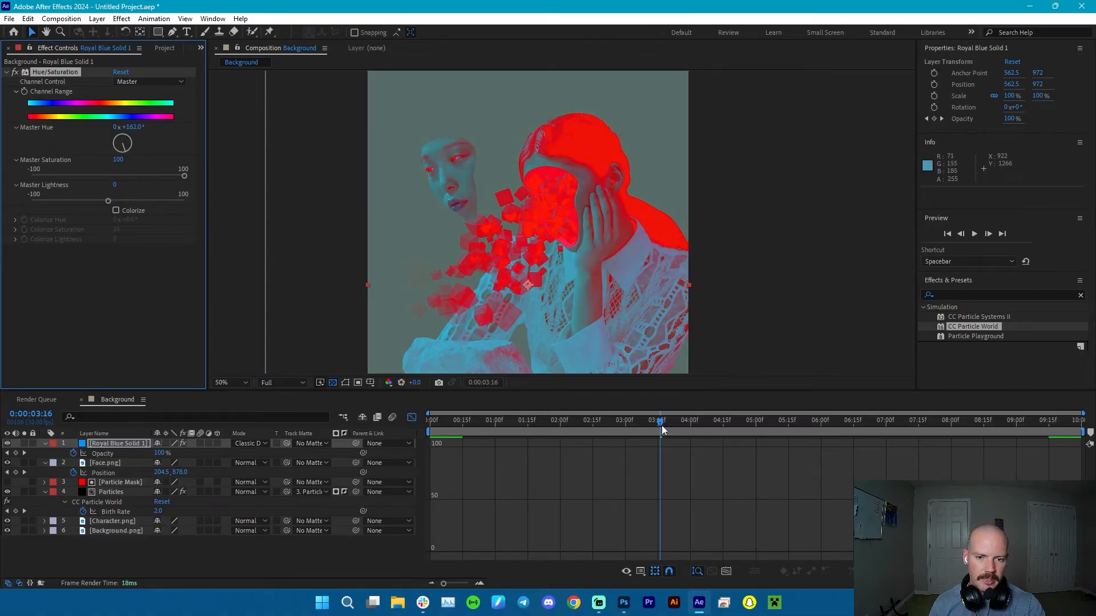
pyautogui.moveTo(662, 426); pyautogui.dragTo(457, 395)
pyautogui.click(120, 140)
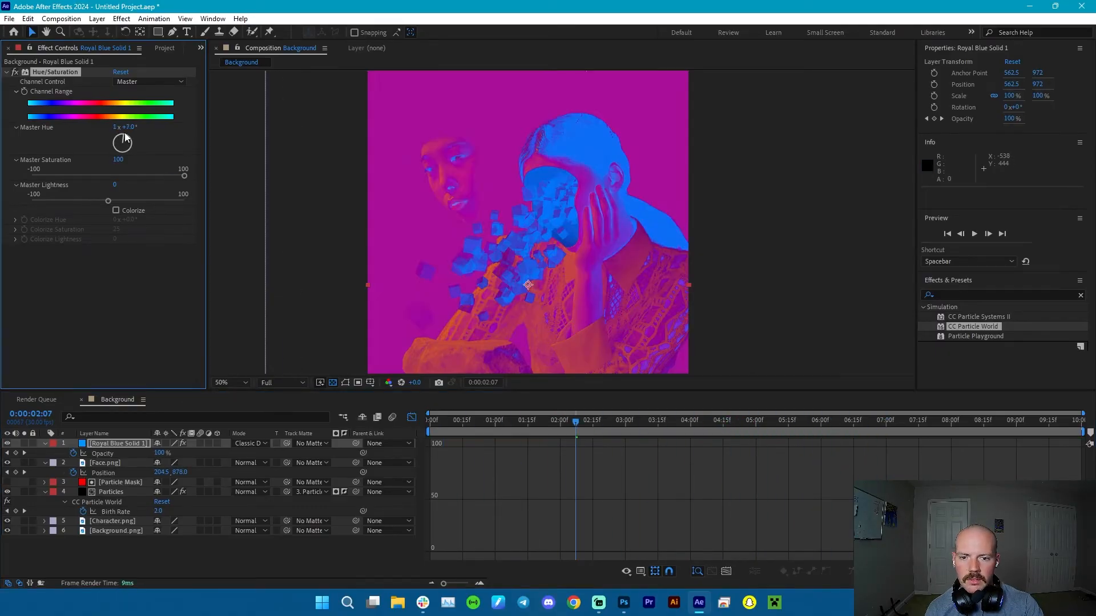
pyautogui.moveTo(122, 136); pyautogui.dragTo(127, 109)
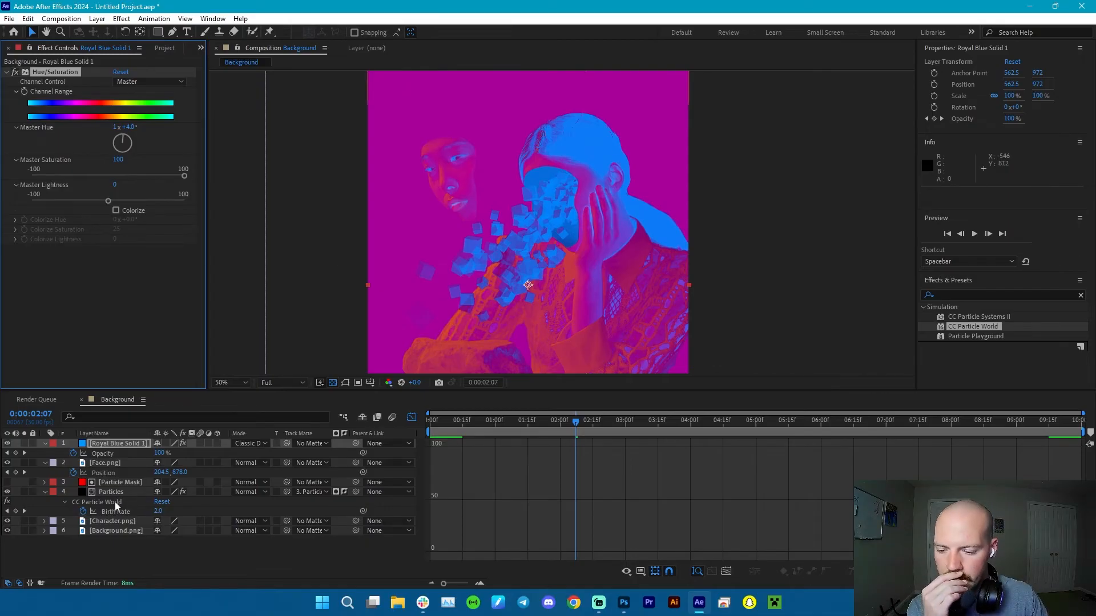
# Apply Hue/Saturation to the Background.png layer and set its Master Lightness to 100.
pyautogui.click(113, 532)
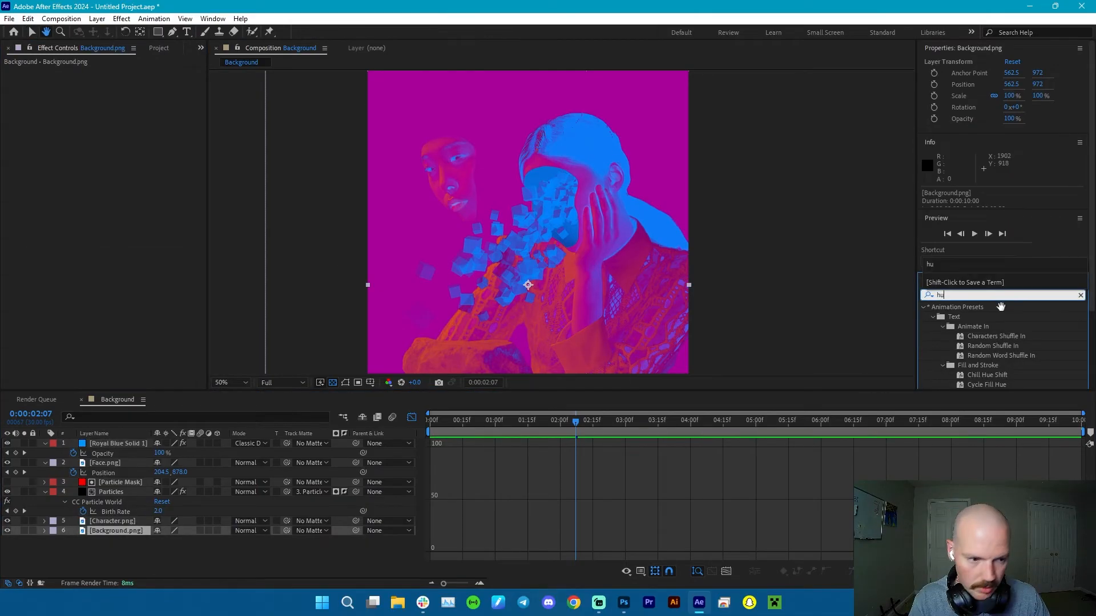
pyautogui.write('e')
pyautogui.moveTo(979, 366); pyautogui.dragTo(135, 530)
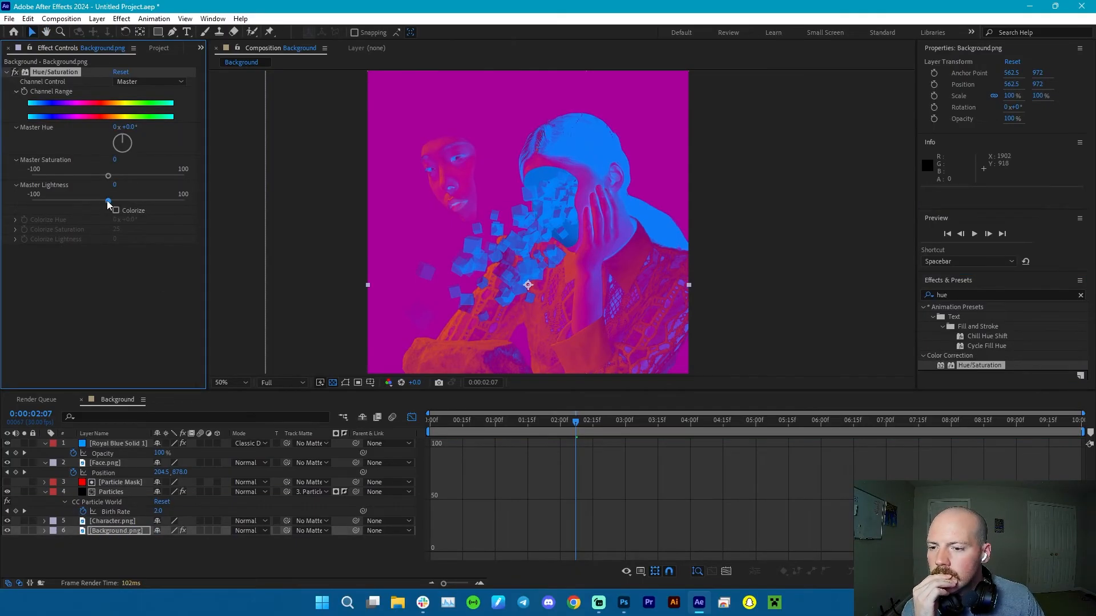
pyautogui.moveTo(108, 202); pyautogui.dragTo(203, 204)
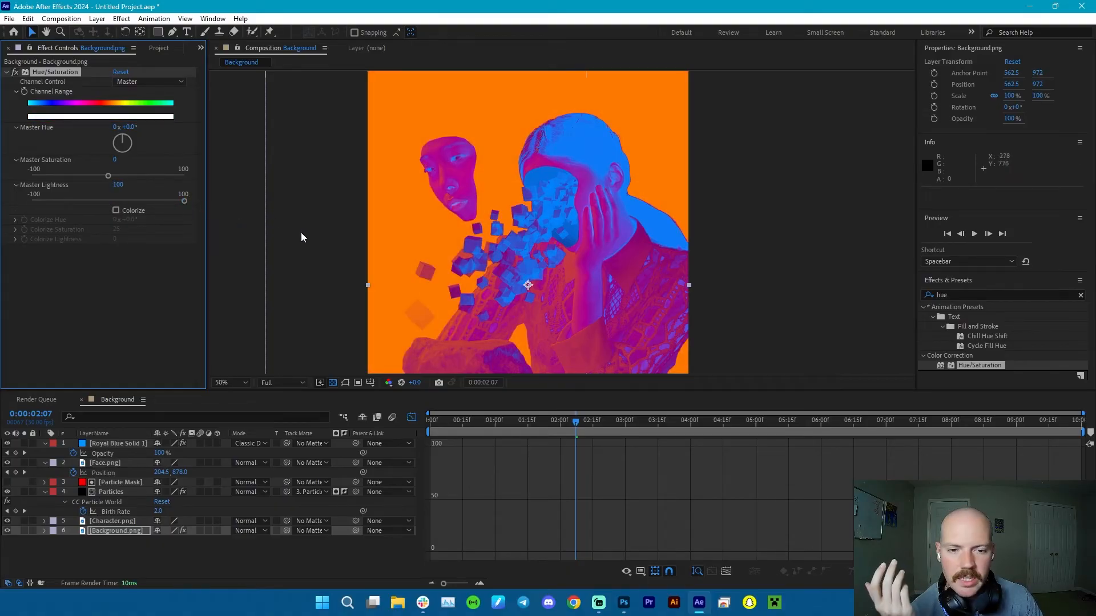
# Duplicate the Background.png layer with the timeline at 0:00:00:00.
pyautogui.scroll(-2, 498, 253)
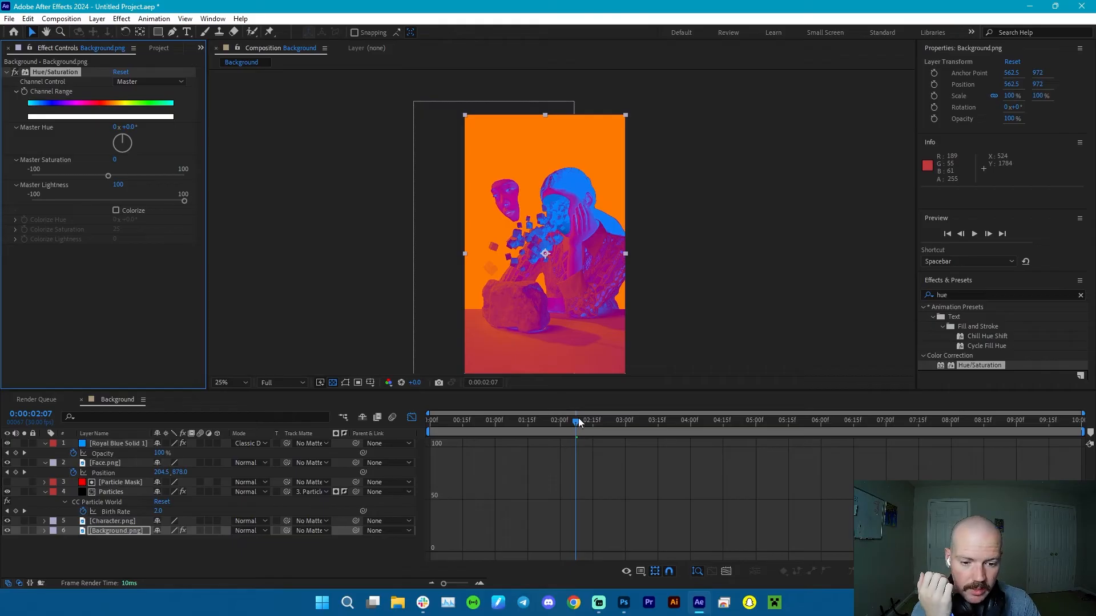
pyautogui.moveTo(579, 422); pyautogui.dragTo(392, 360)
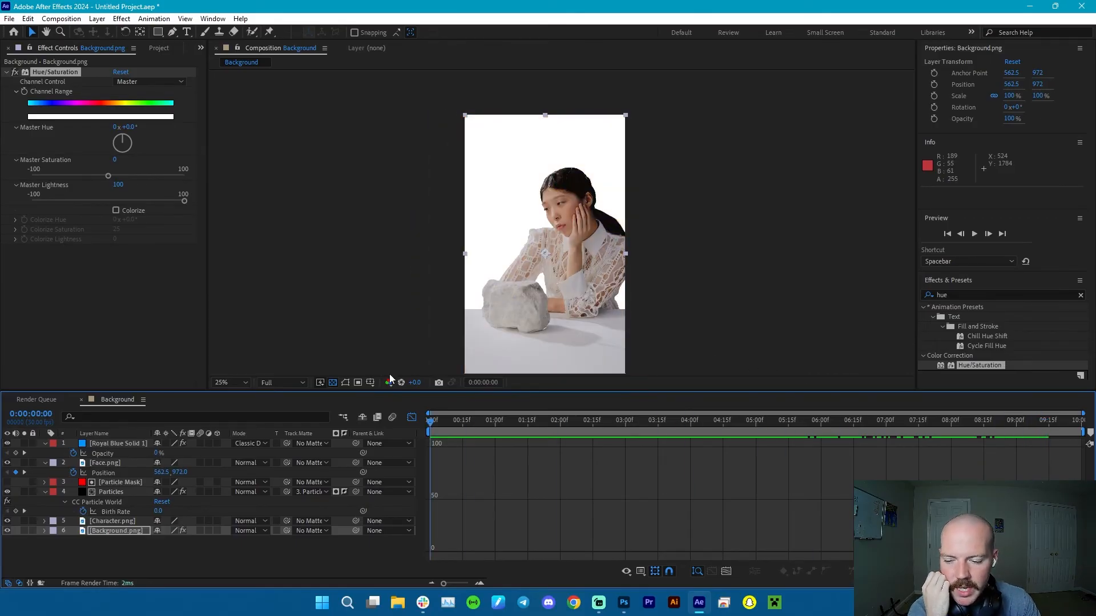
pyautogui.click(91, 529)
pyautogui.hotkey('ctrl', 'd')
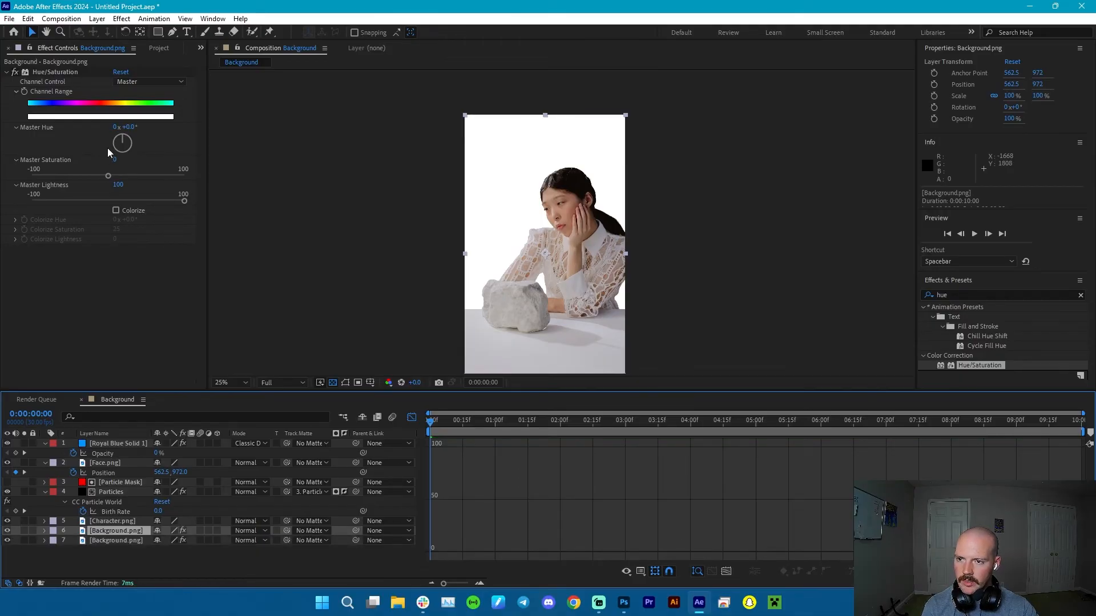
# Remove the Hue/Saturation effect from the upper Background.png layer.
pyautogui.click(41, 73)
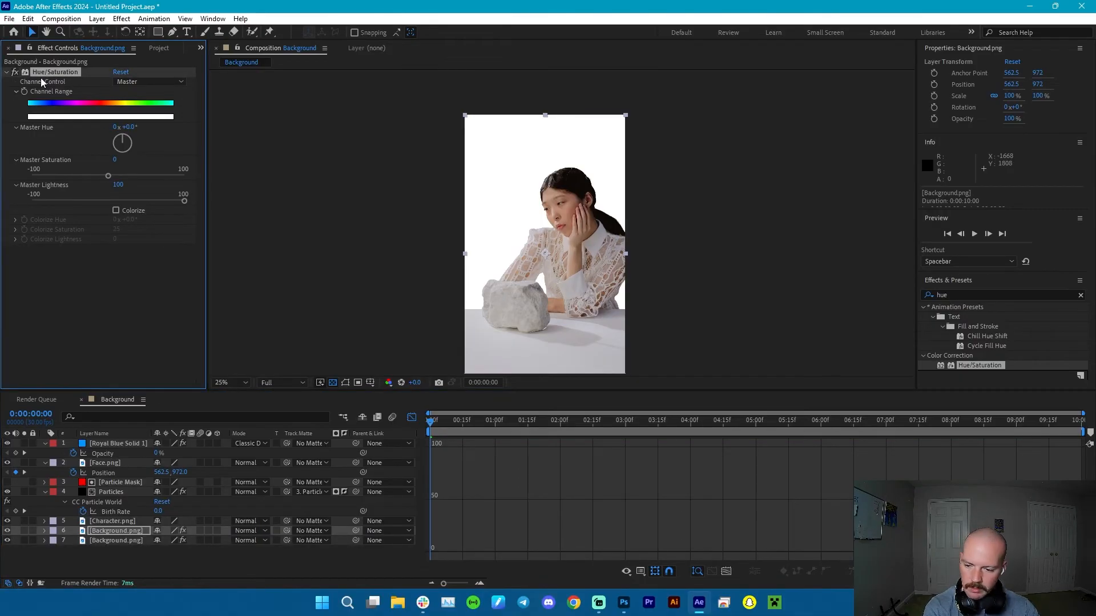
pyautogui.press('Delete')
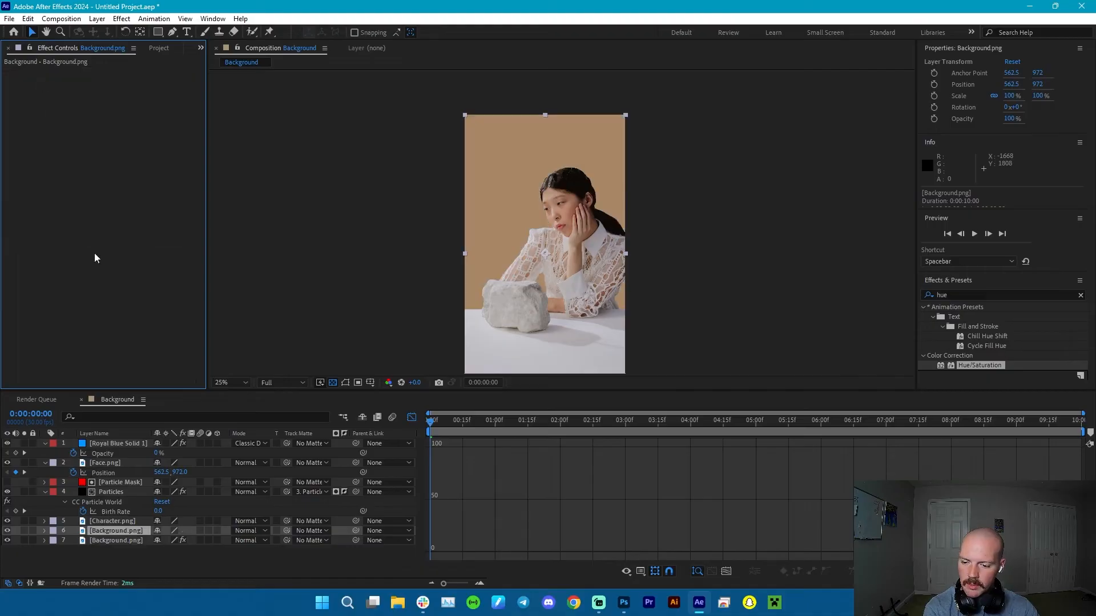
# Reveal Royal Blue Solid 1's Opacity keyframes on the timeline and copy all four of them.
pyautogui.click(108, 444)
pyautogui.press('t')
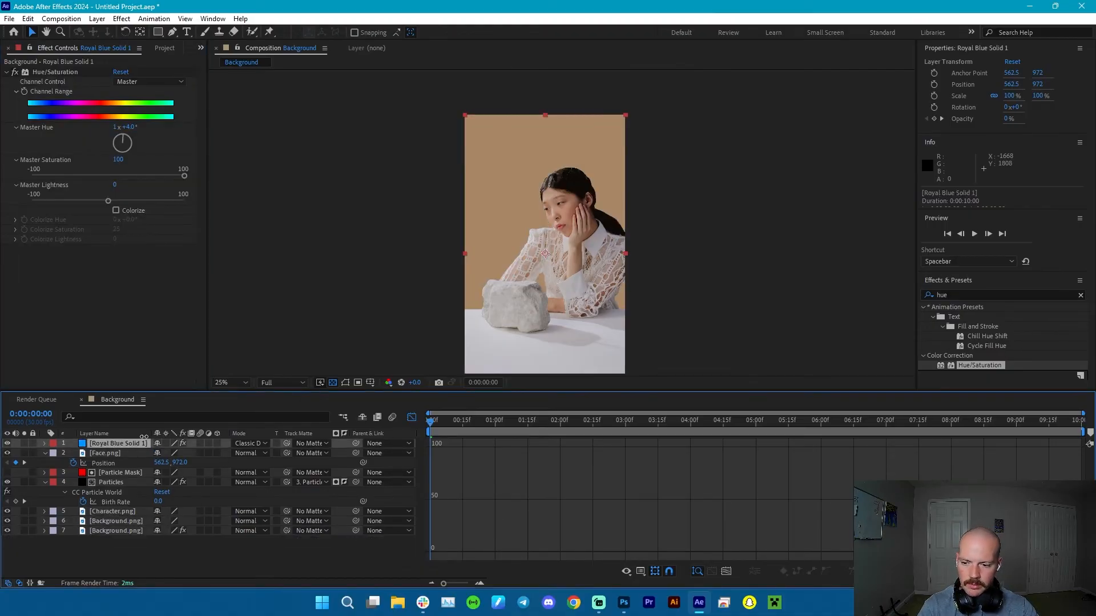
pyautogui.click(413, 420)
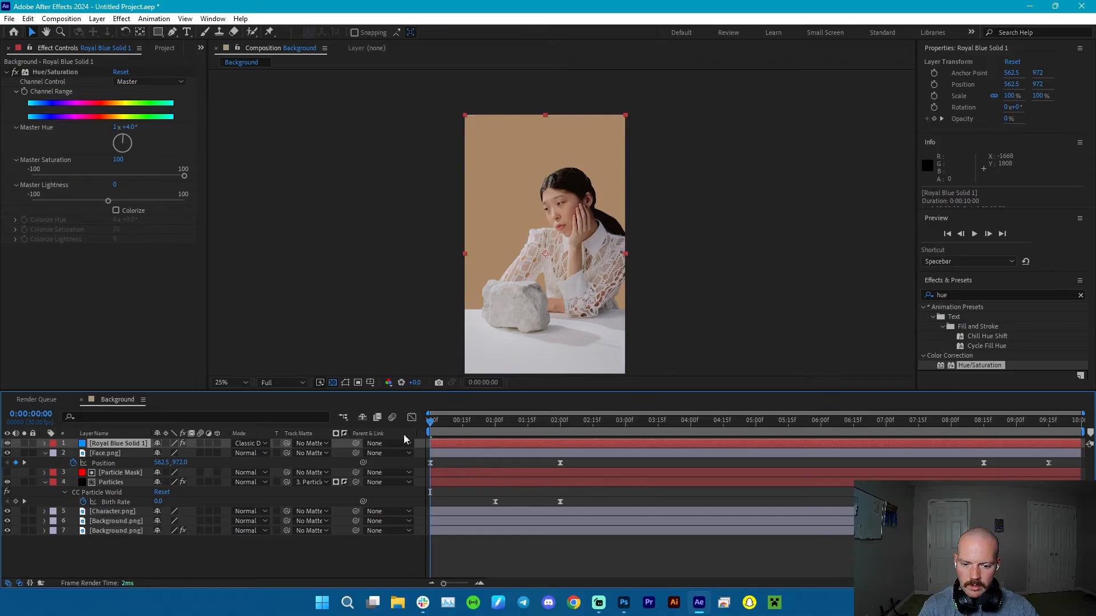
pyautogui.press('t')
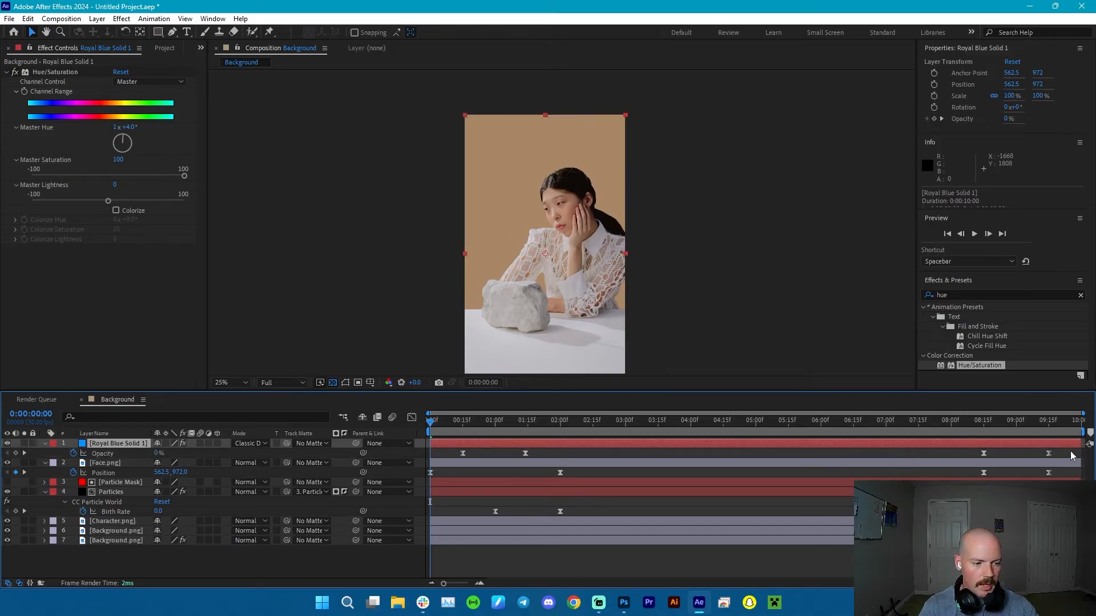
pyautogui.moveTo(1071, 455); pyautogui.dragTo(456, 456)
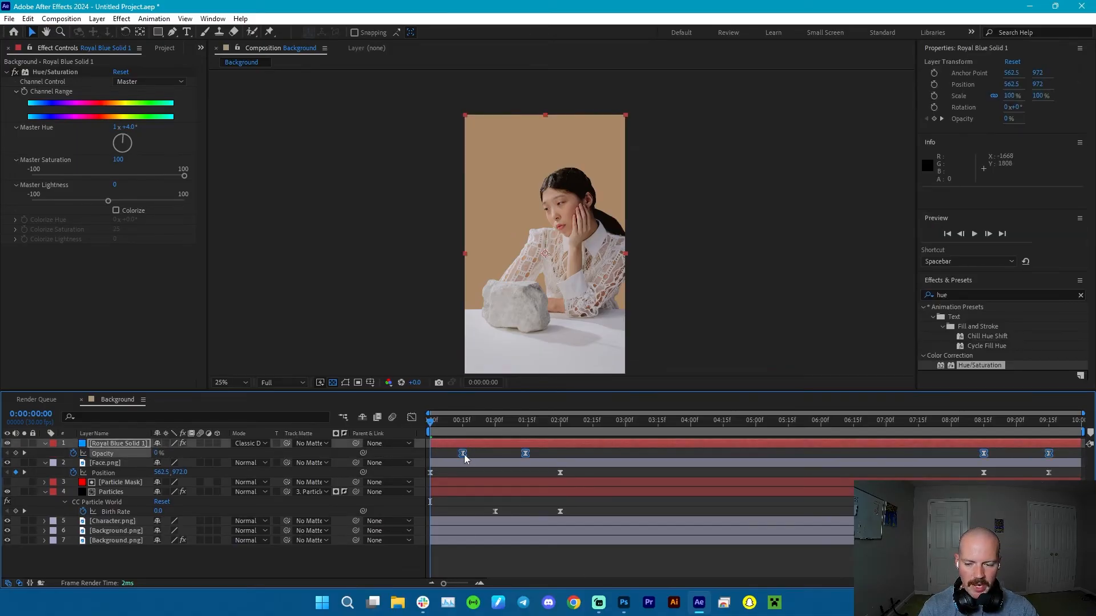
pyautogui.hotkey('ctrl', 'c')
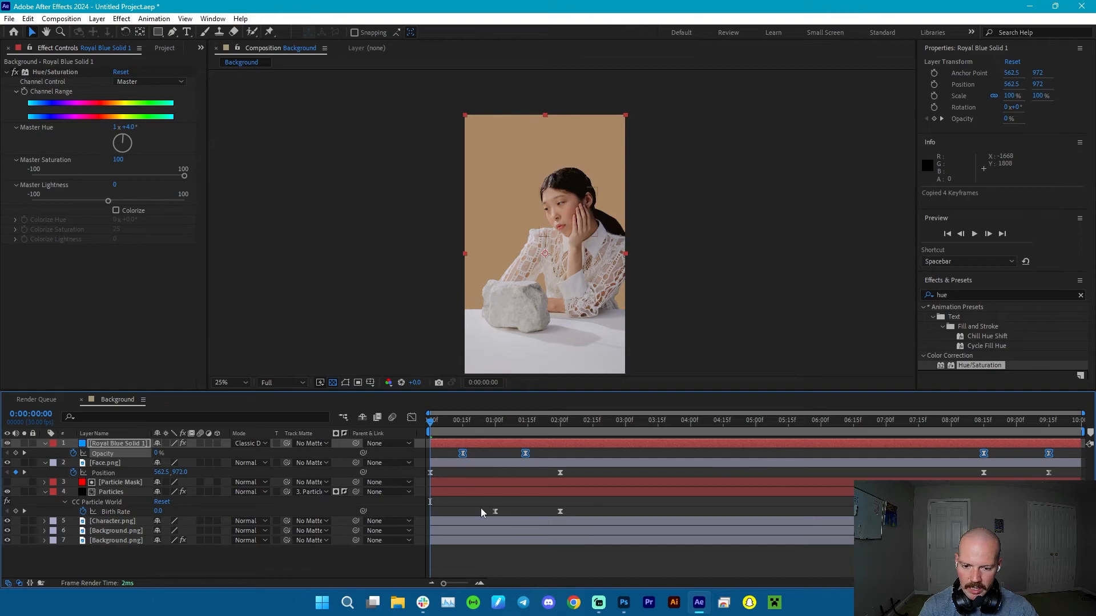
# Try pasting the Opacity keyframes onto the upper, effect-free Background.png layer at 0:00:00:15, and undo the paste.
pyautogui.click(447, 529)
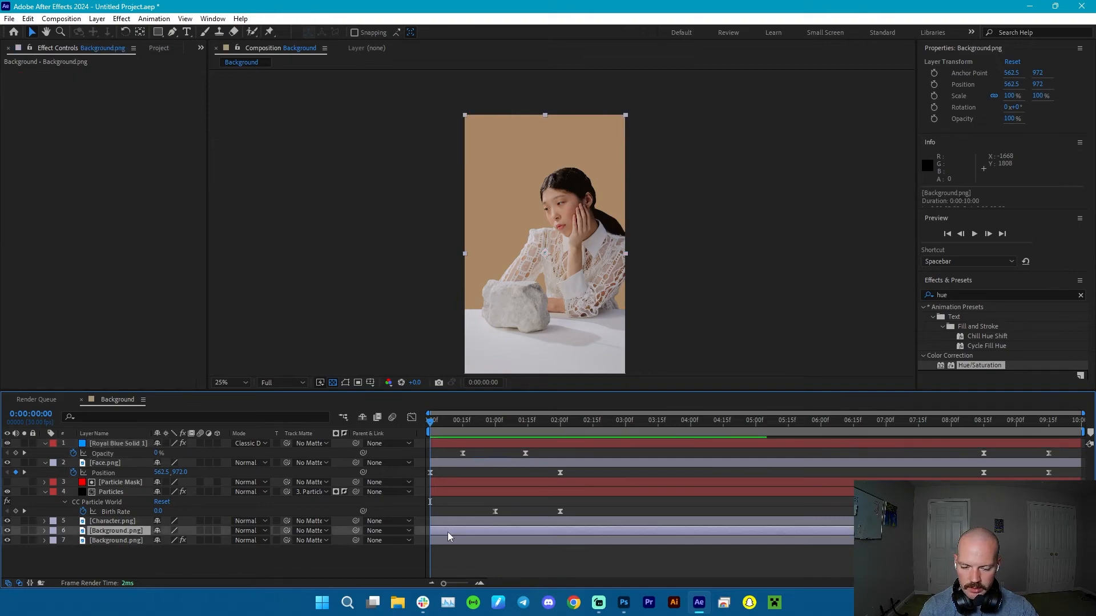
pyautogui.press('t')
pyautogui.click(463, 421)
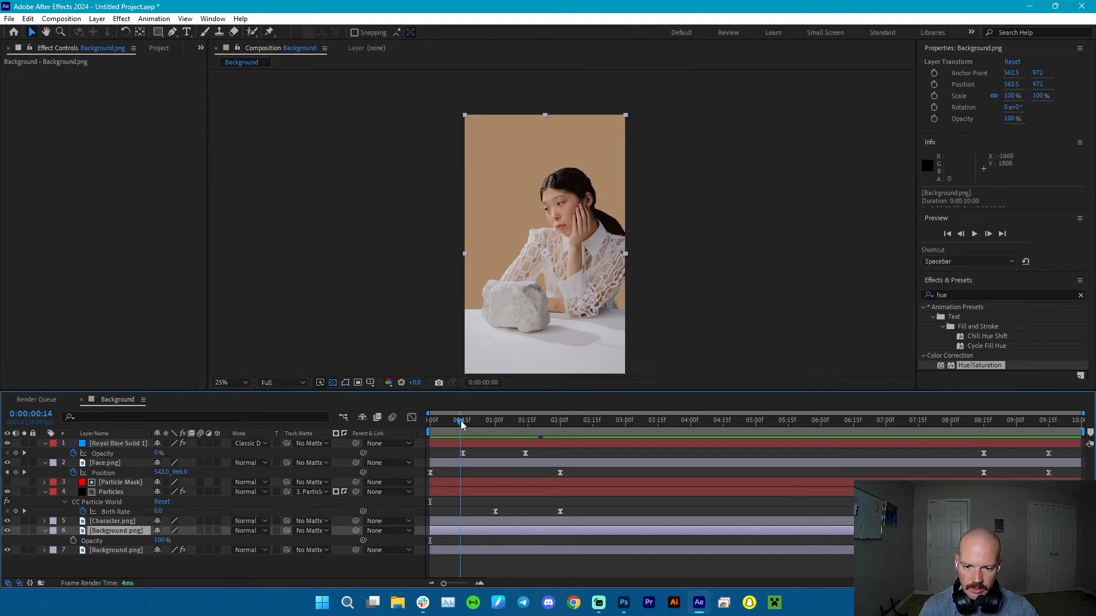
pyautogui.hotkey('ctrl', 'v')
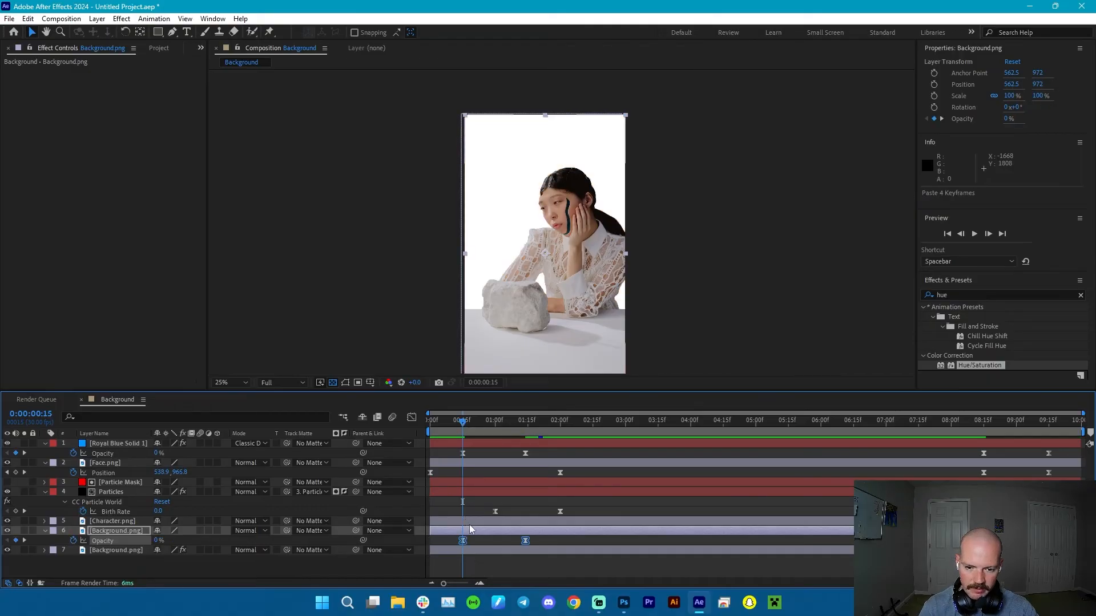
pyautogui.moveTo(465, 426); pyautogui.dragTo(486, 444)
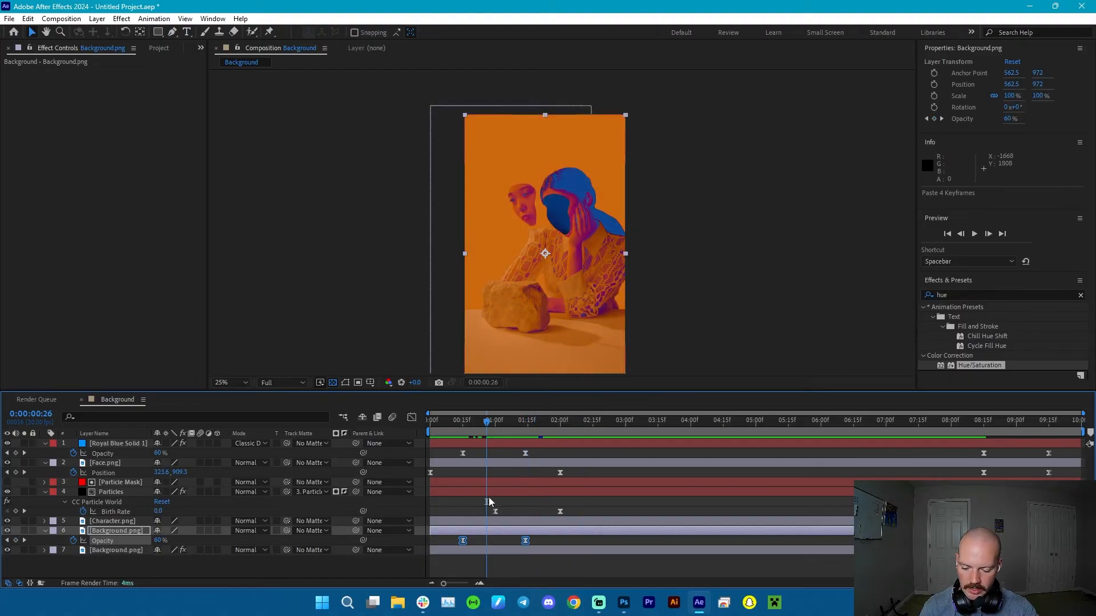
pyautogui.hotkey('ctrl', 'z')
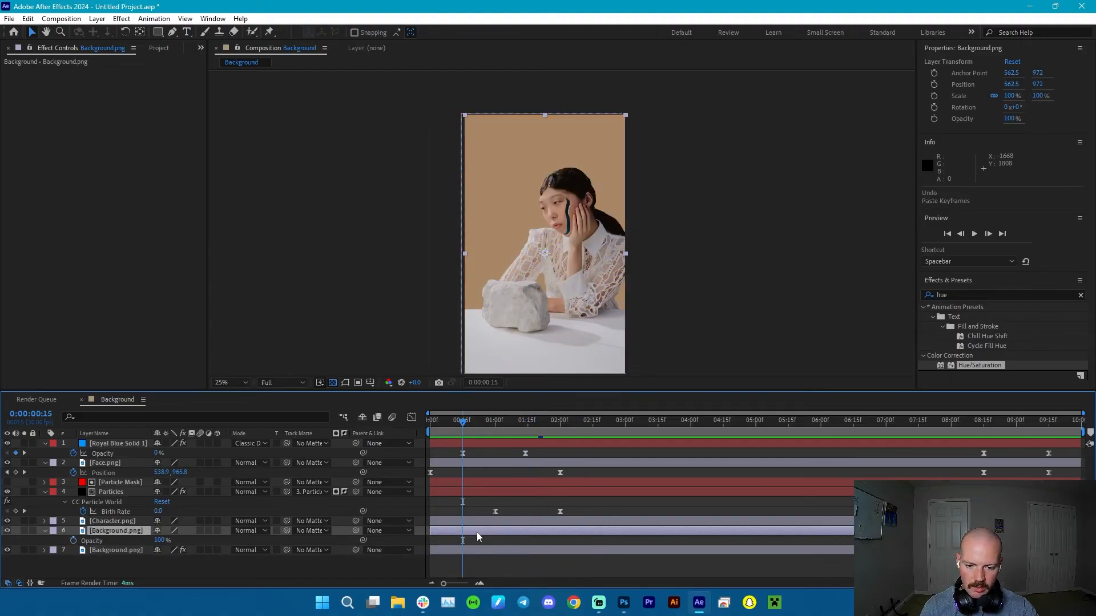
# Move the effect-free Background.png below the brightened one and paste the Opacity keyframes onto the brightened layer at 0:00:00:15.
pyautogui.moveTo(122, 532); pyautogui.dragTo(121, 556)
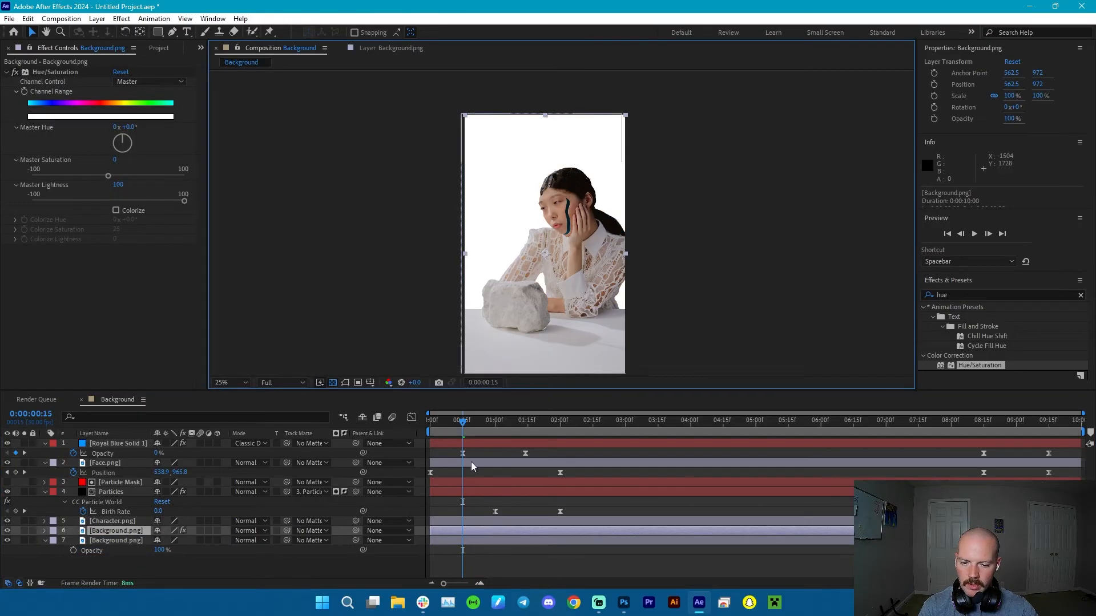
pyautogui.press('t')
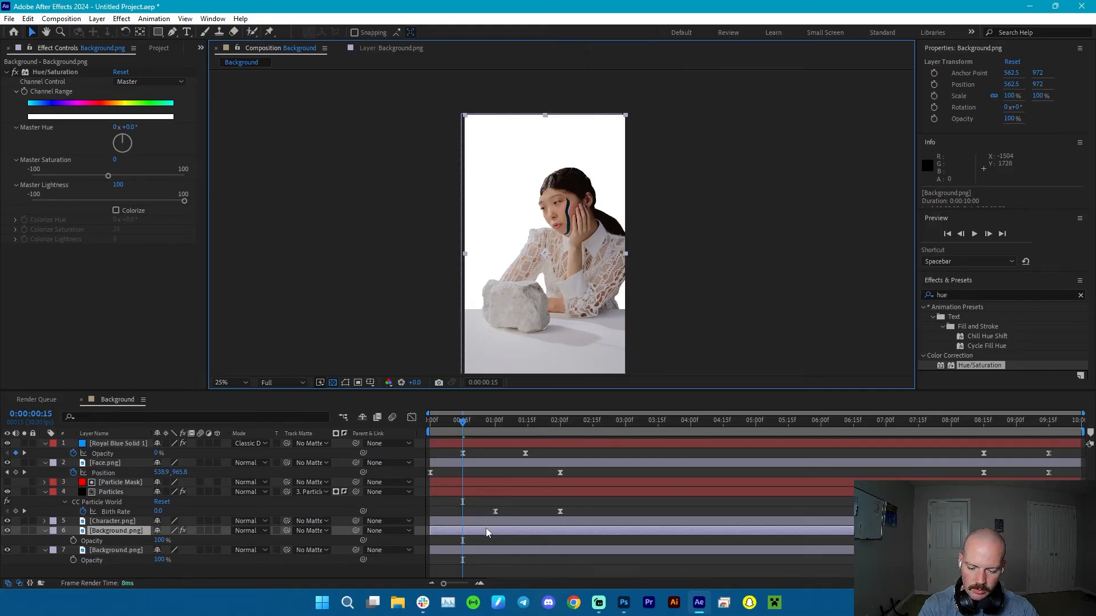
pyautogui.hotkey('ctrl', 'v')
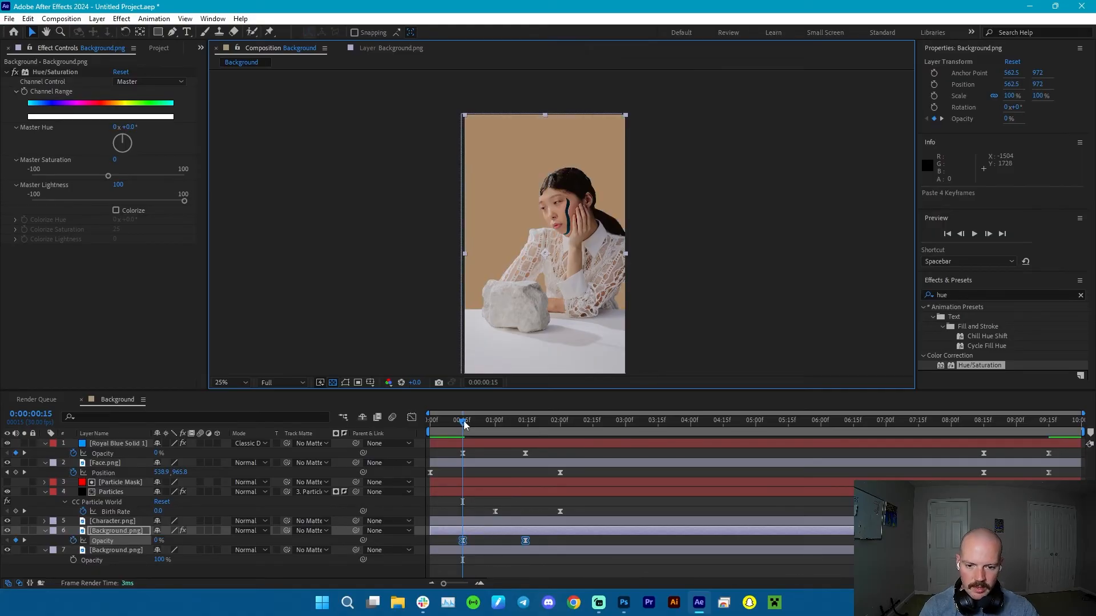
# Preview the animation from 0:00:00:00 to check the background fade.
pyautogui.moveTo(465, 423); pyautogui.dragTo(412, 423)
pyautogui.press('space')
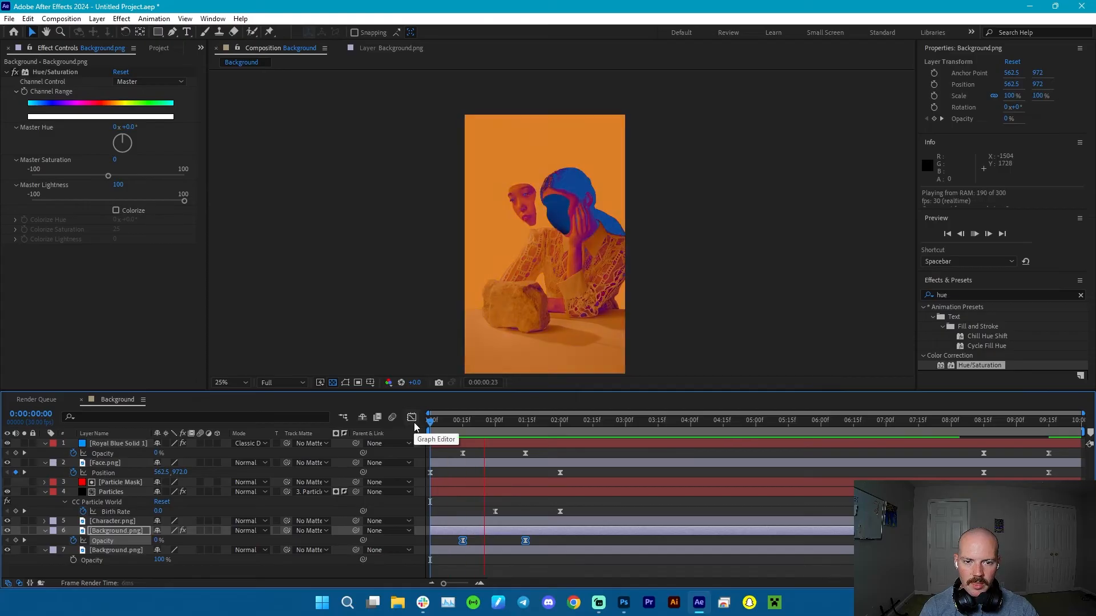
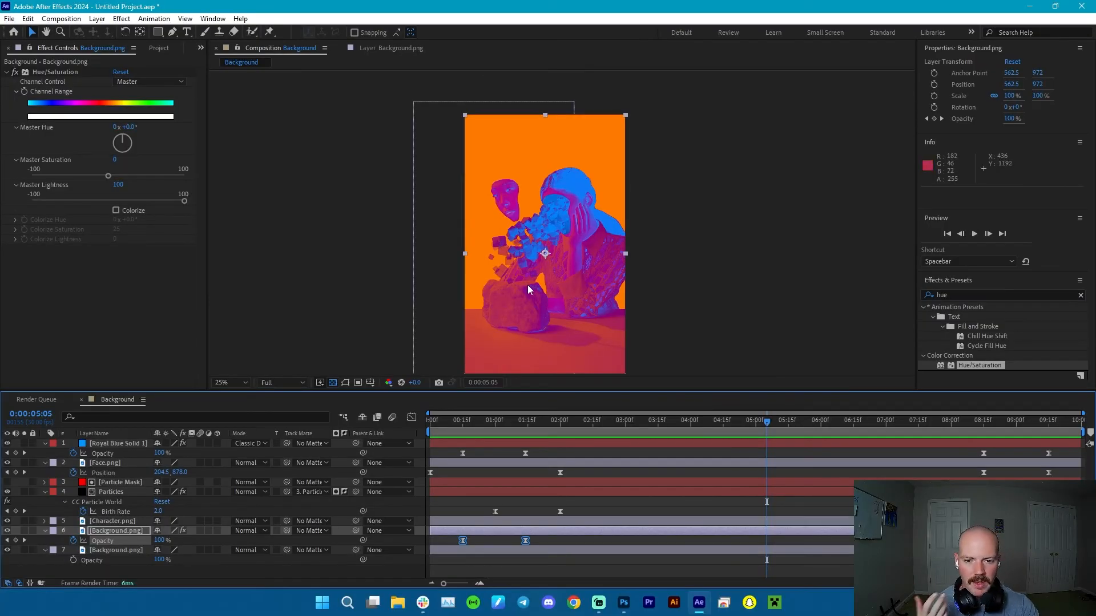
# With the timeline at 0:00:03:01, set Royal Blue Solid 1's Master Hue to 1x +179.0°.
pyautogui.moveTo(485, 418); pyautogui.dragTo(627, 424)
pyautogui.click(461, 441)
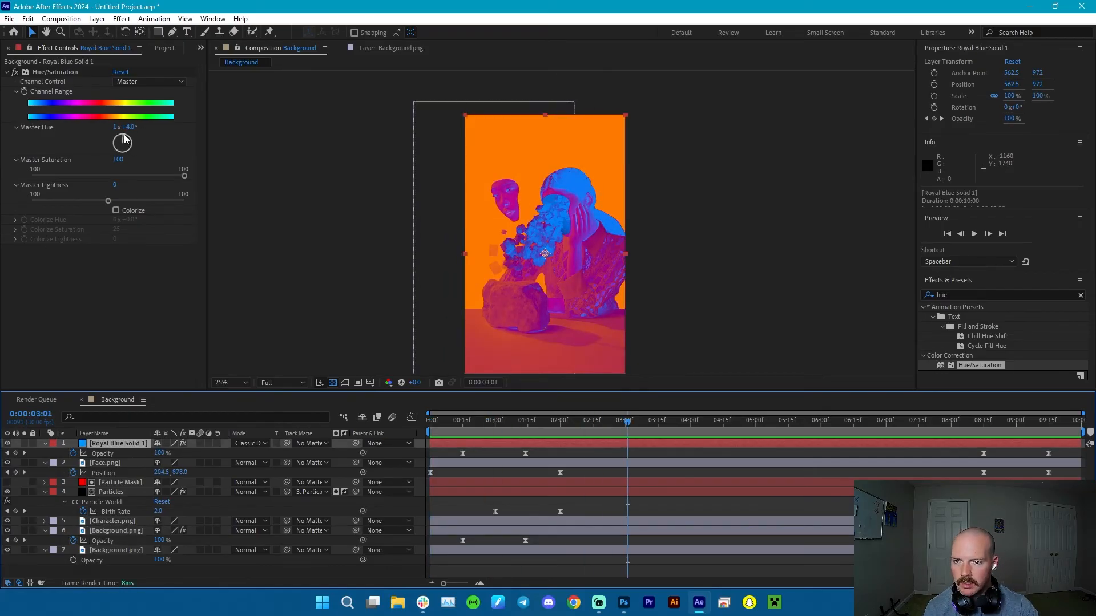
pyautogui.moveTo(125, 138); pyautogui.dragTo(121, 200)
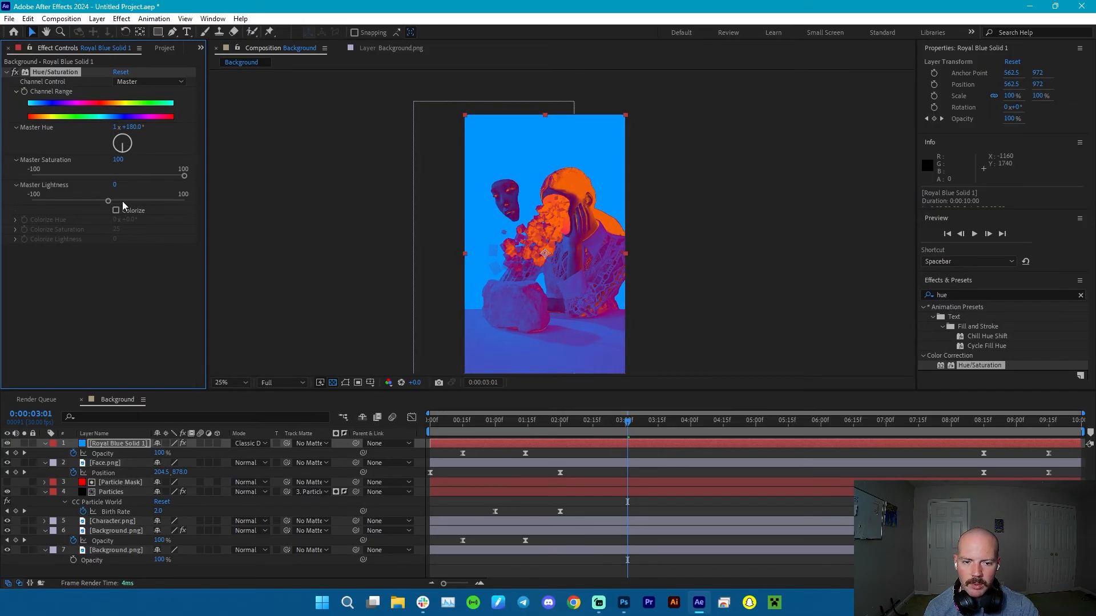
pyautogui.moveTo(121, 202); pyautogui.dragTo(126, 203)
# Play the composition from near its start to review the new hue in motion.
pyautogui.moveTo(628, 421); pyautogui.dragTo(432, 443)
pyautogui.press('space')
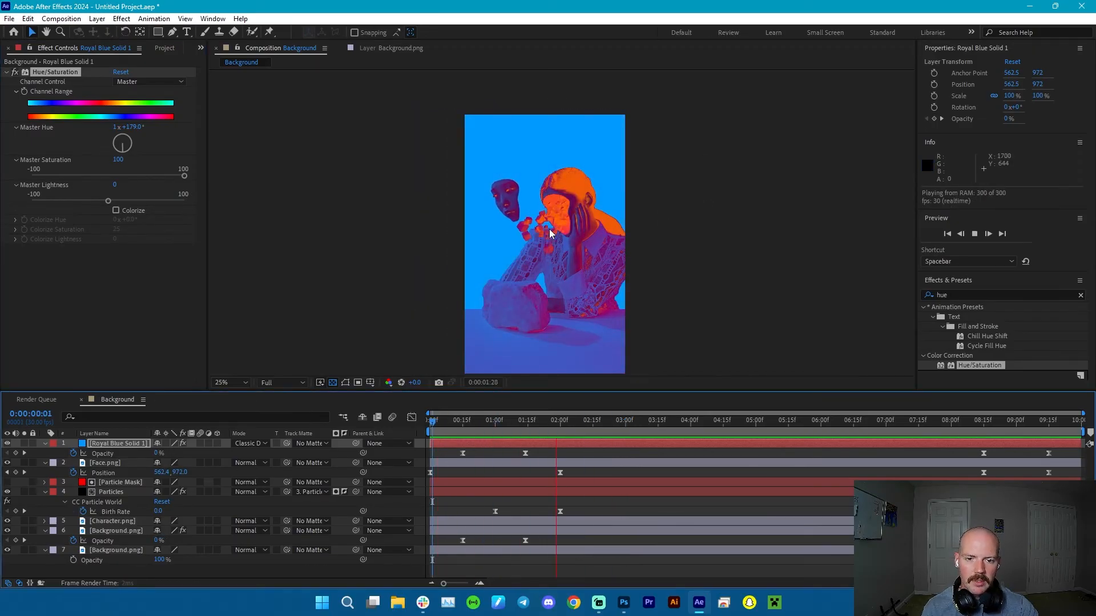
pyautogui.scroll(2, 553, 225)
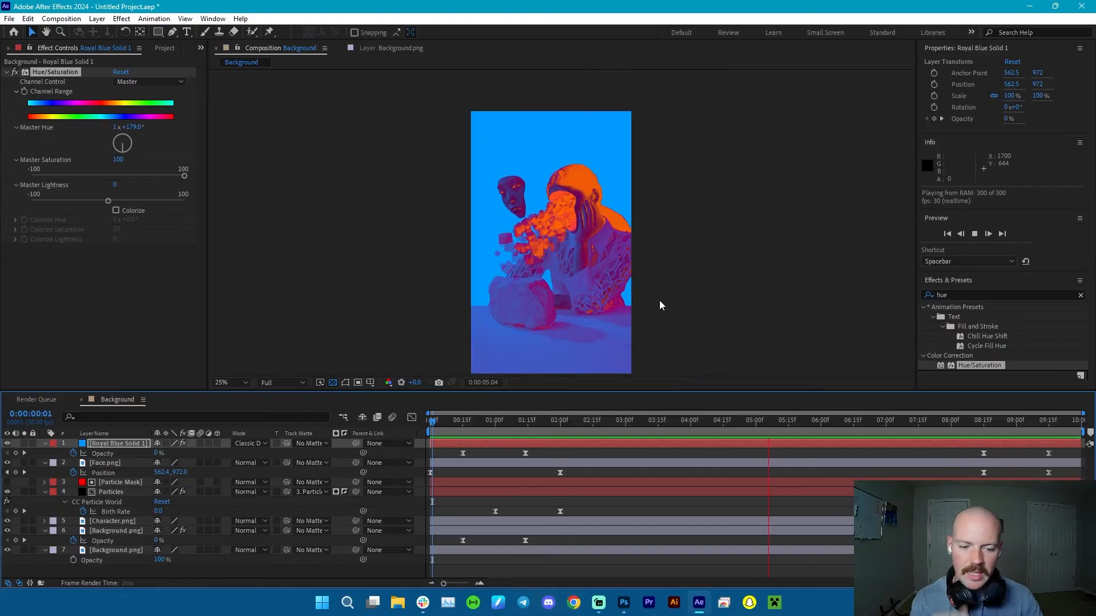
pyautogui.press('space')
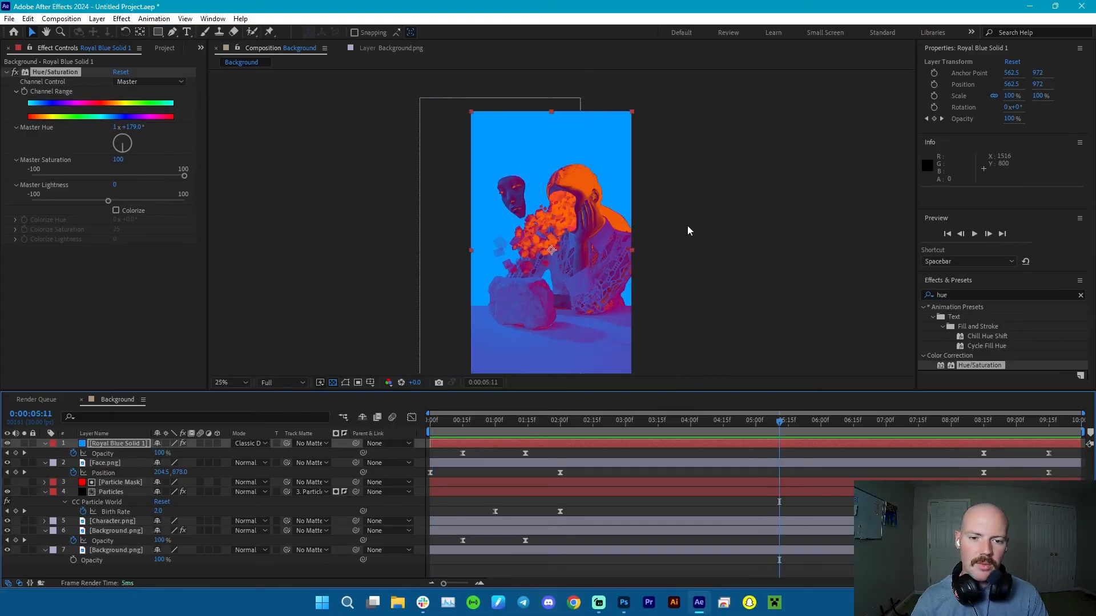
# Apply CC Vector Blur to the Particles layer and set its Amount to 13.
pyautogui.click(1080, 295)
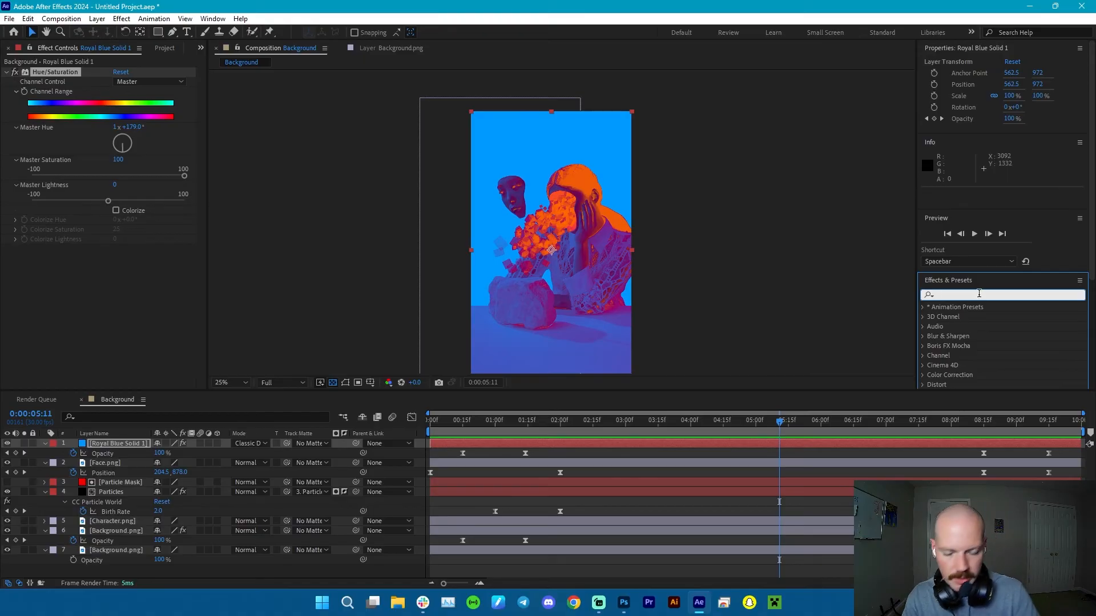
pyautogui.write('Vec')
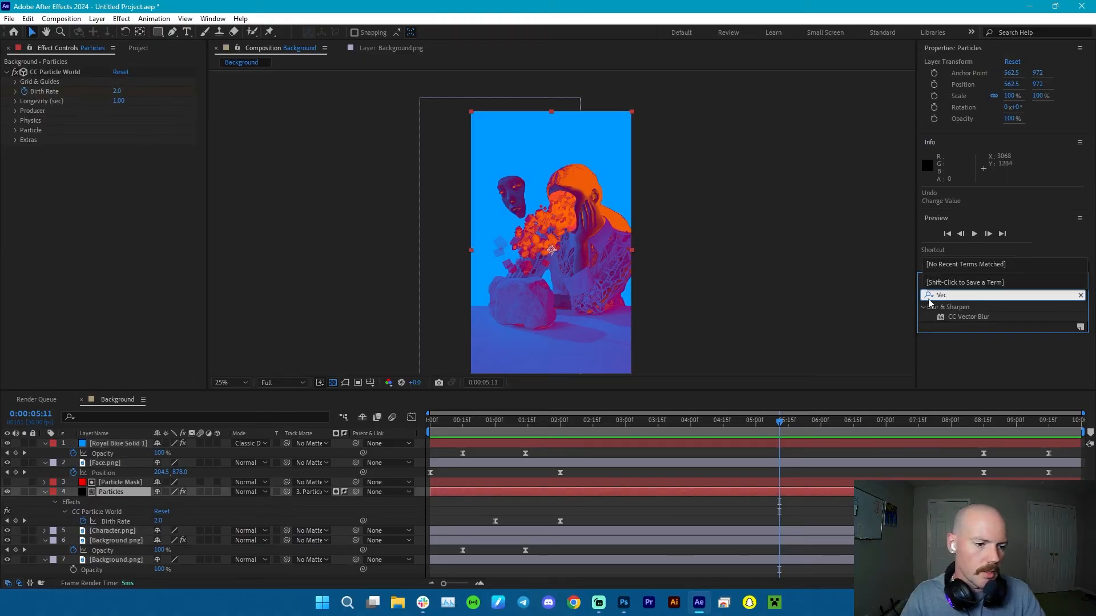
pyautogui.moveTo(968, 317); pyautogui.dragTo(124, 492)
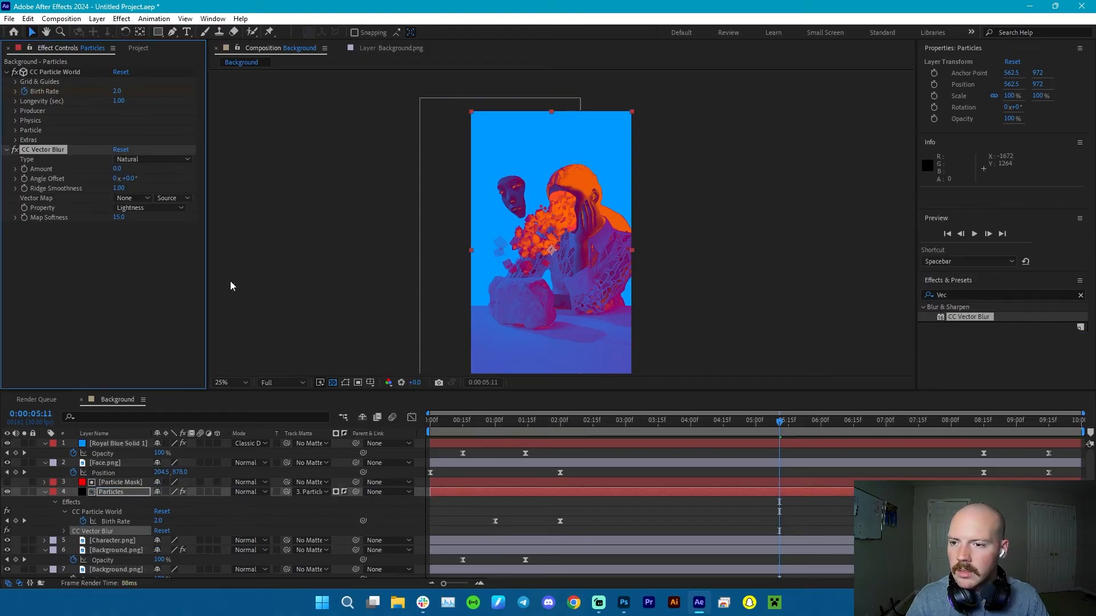
pyautogui.press('/')
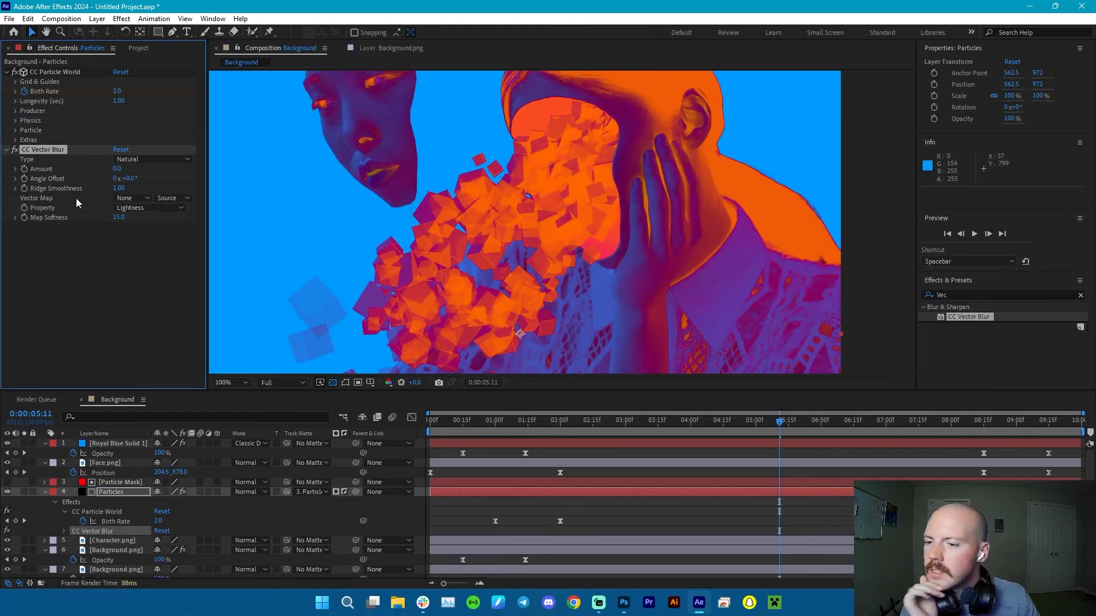
pyautogui.moveTo(118, 169); pyautogui.dragTo(118, 172)
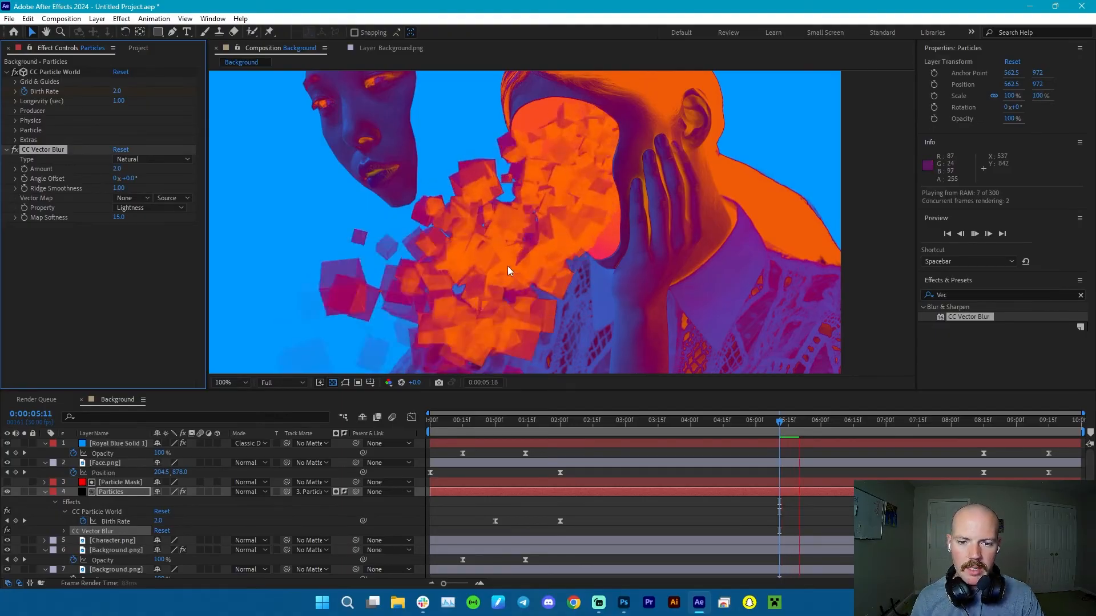
pyautogui.press('space')
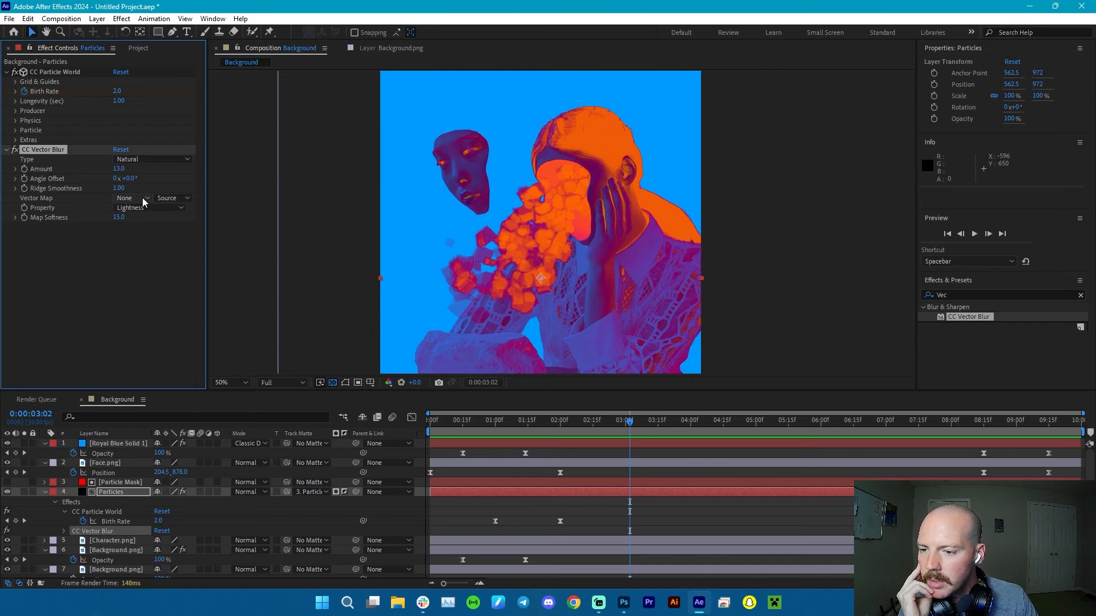
# Set CC Vector Blur's Vector Map source to Effects & Masks, and try Red, Green and Blue before choosing Alpha as its Property.
pyautogui.click(170, 198)
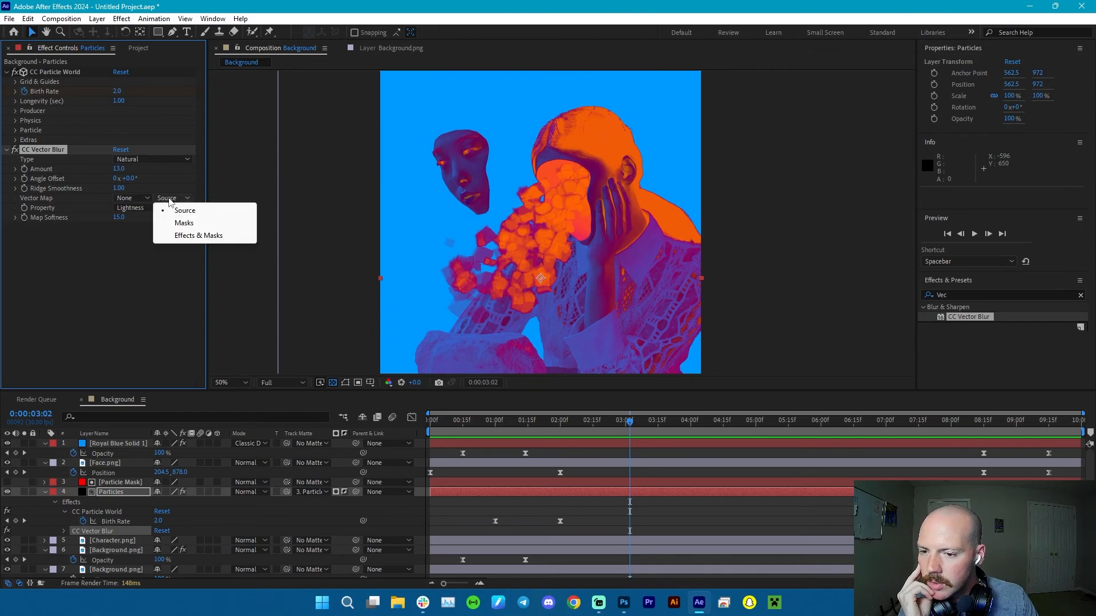
pyautogui.click(183, 236)
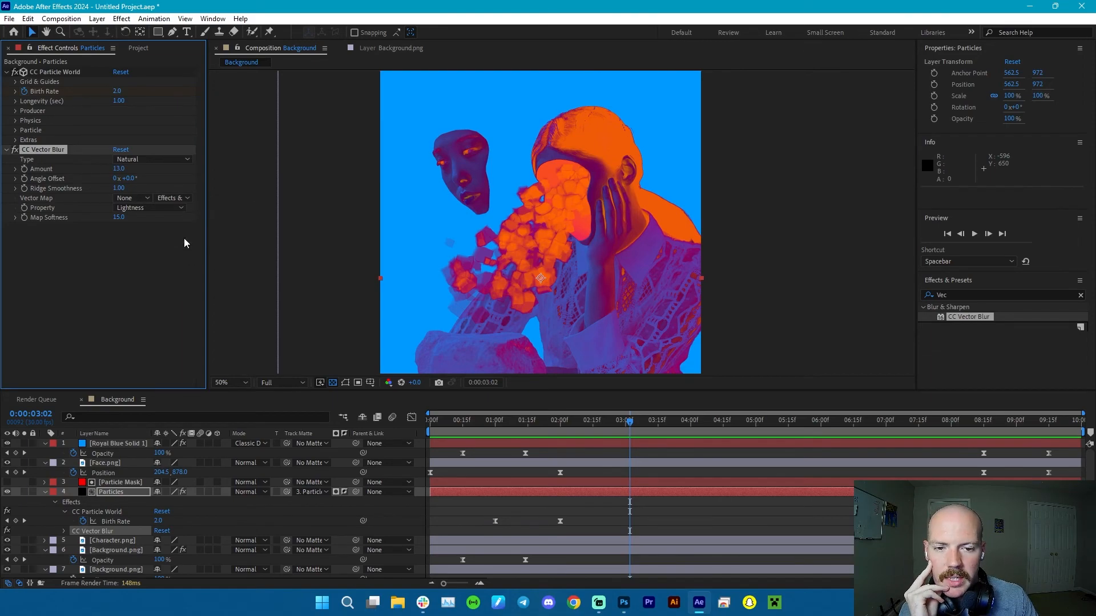
pyautogui.click(142, 208)
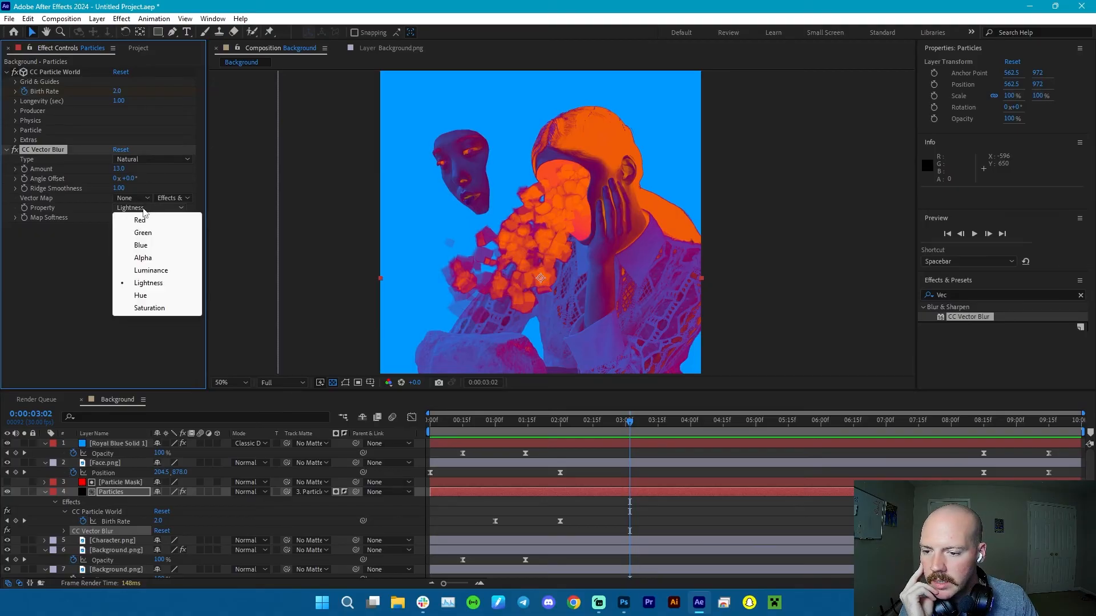
pyautogui.click(142, 219)
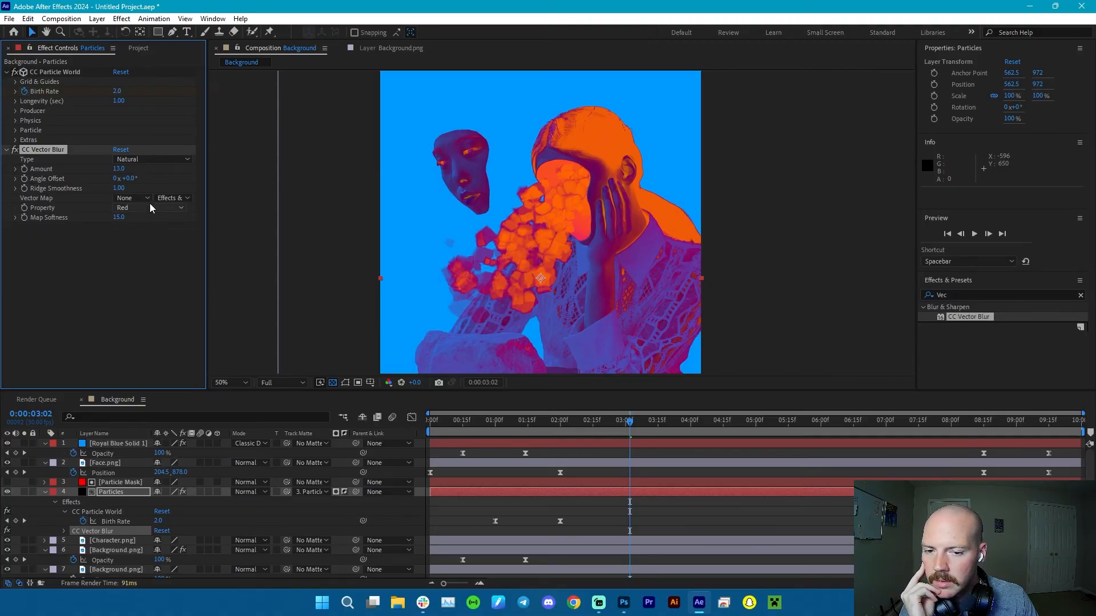
pyautogui.click(146, 208)
pyautogui.click(142, 232)
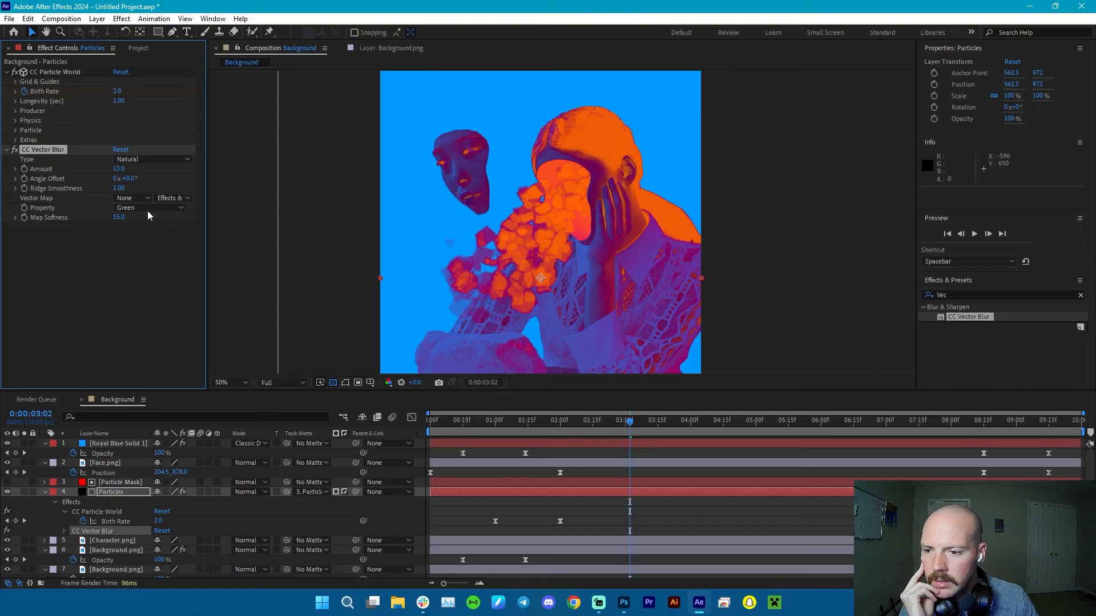
pyautogui.click(147, 209)
pyautogui.click(141, 244)
pyautogui.click(147, 208)
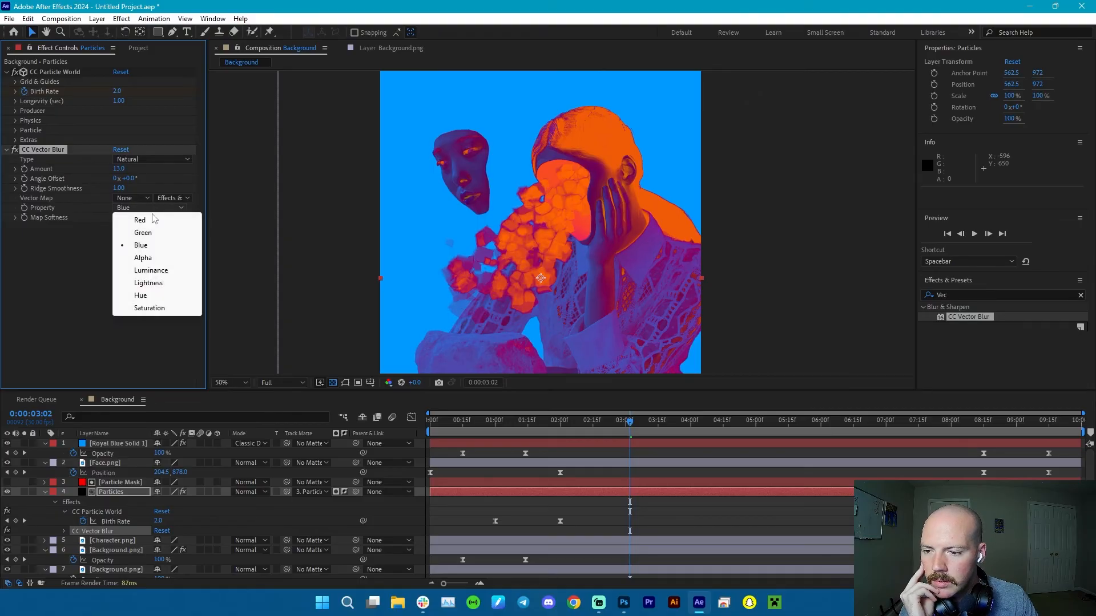
pyautogui.click(143, 257)
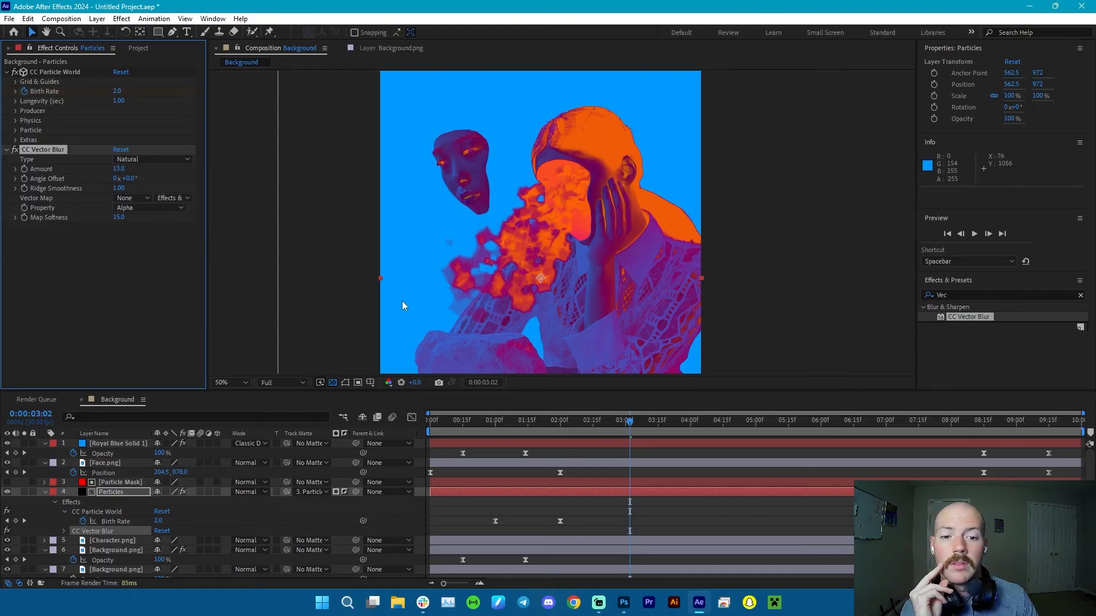
# Play the composition from 0:00:00:23 to review the vector-blurred particles in motion.
pyautogui.moveTo(616, 425); pyautogui.dragTo(479, 431)
pyautogui.press('space')
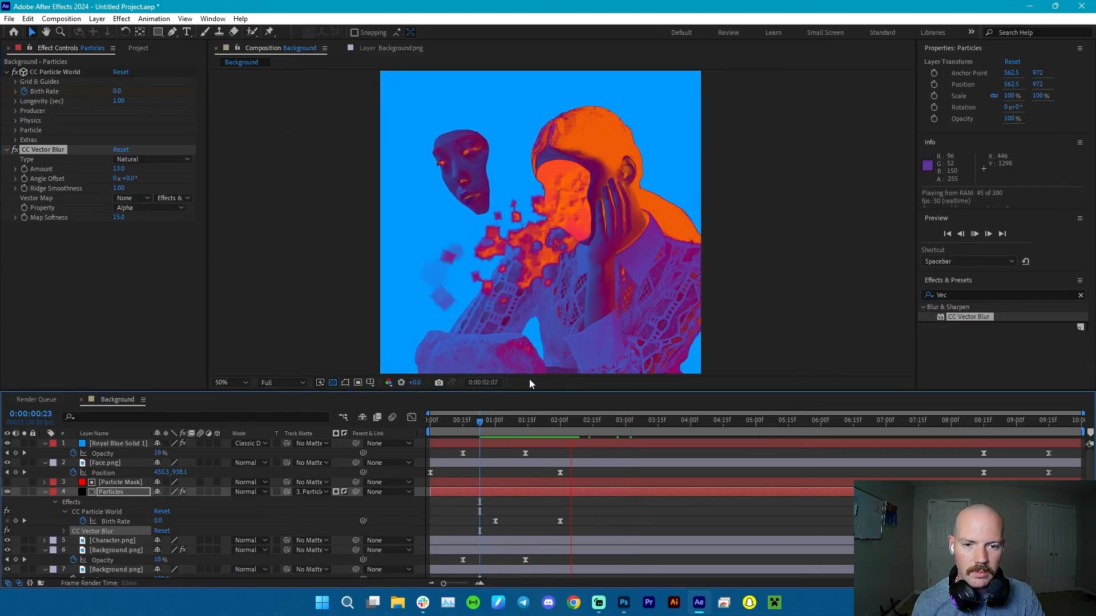
pyautogui.press('space')
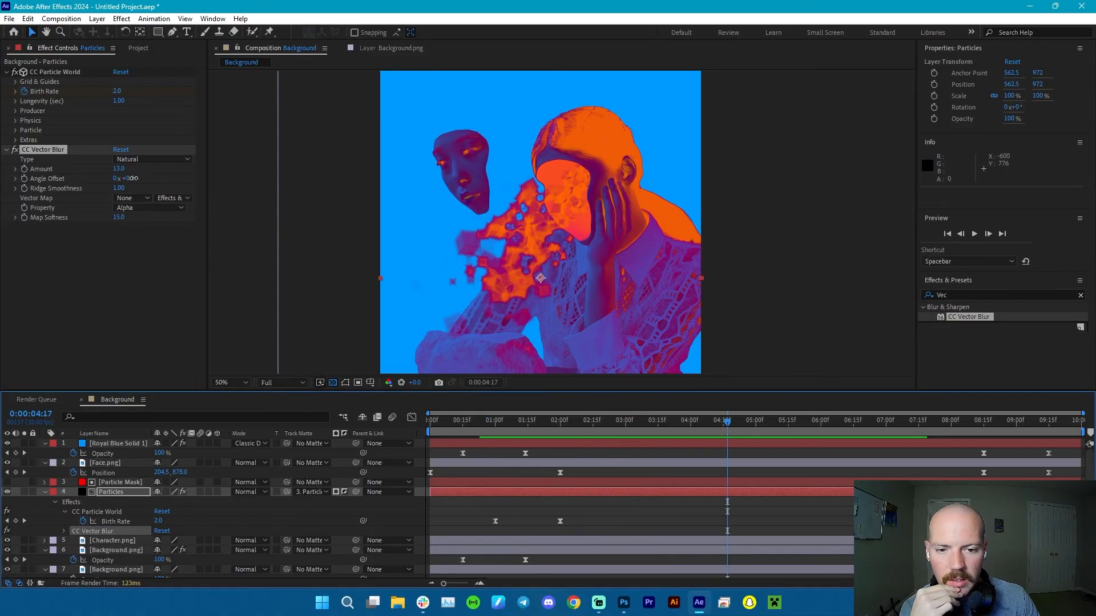
# Try CC Vector Blur with Angle Offsets of -295° and -12° and an Amount of -4, playing the composition between changes.
pyautogui.moveTo(133, 178); pyautogui.dragTo(3, 212)
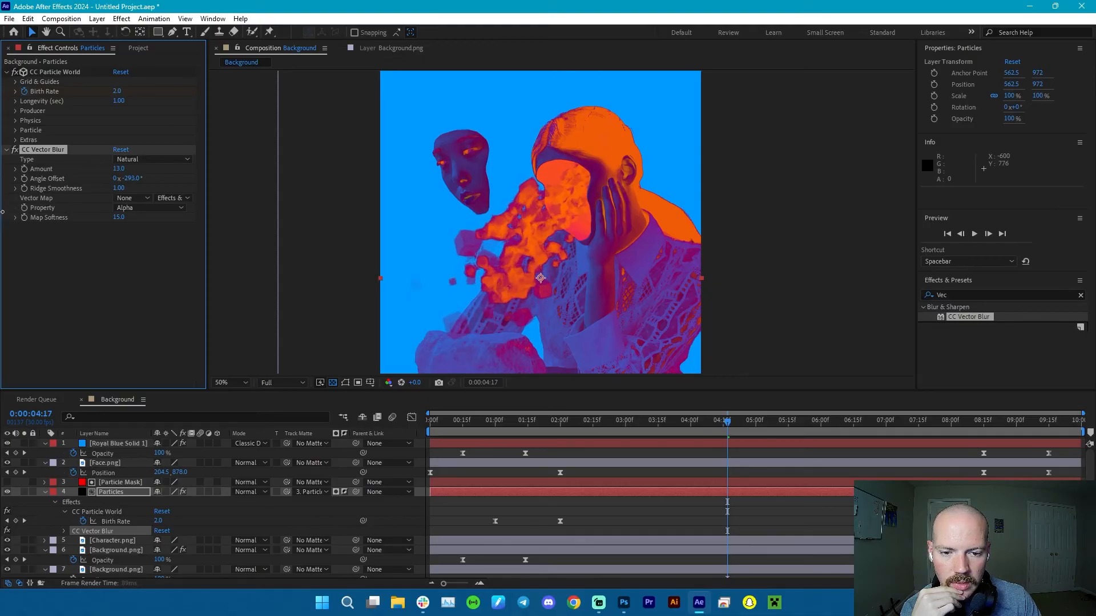
pyautogui.moveTo(632, 426); pyautogui.dragTo(421, 445)
pyautogui.press('space')
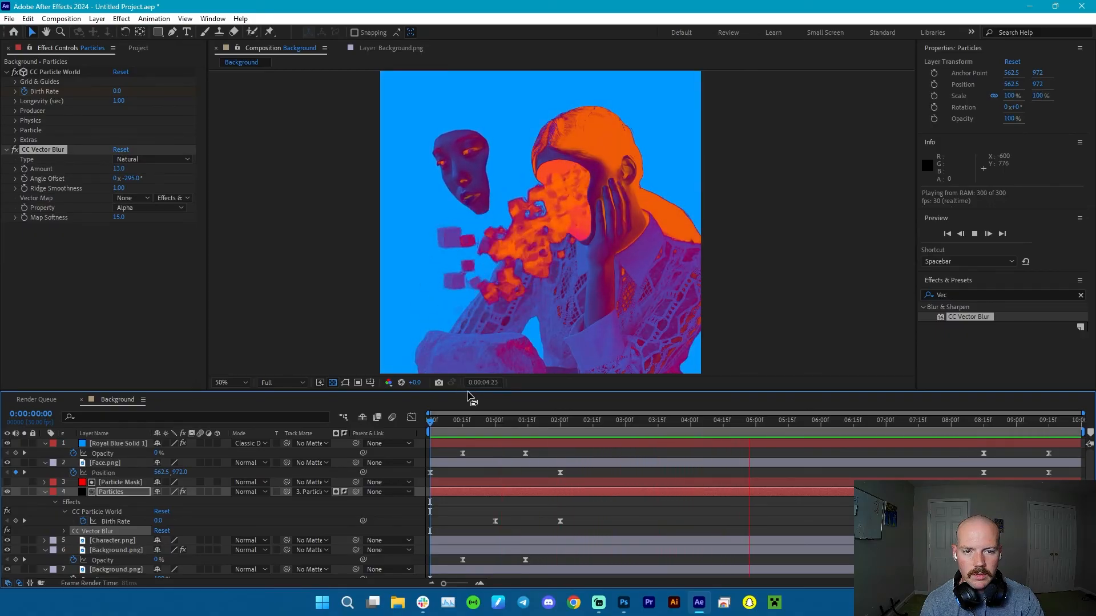
pyautogui.press('space')
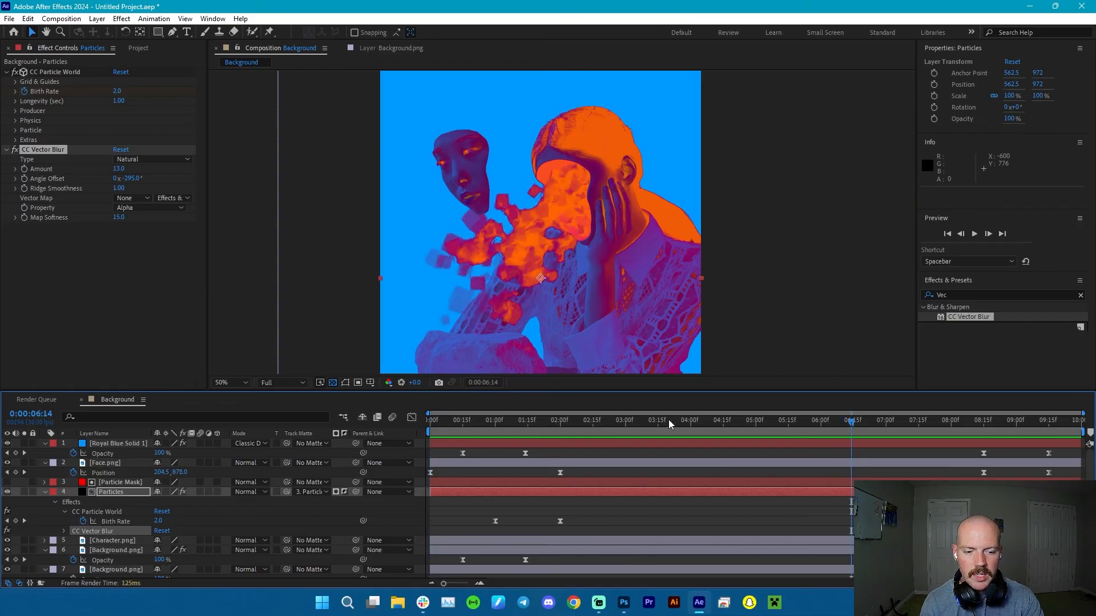
pyautogui.moveTo(670, 421)
pyautogui.mouseDown()
pyautogui.moveTo(706, 423)
pyautogui.moveTo(598, 431)
pyautogui.moveTo(666, 432)
pyautogui.mouseUp()
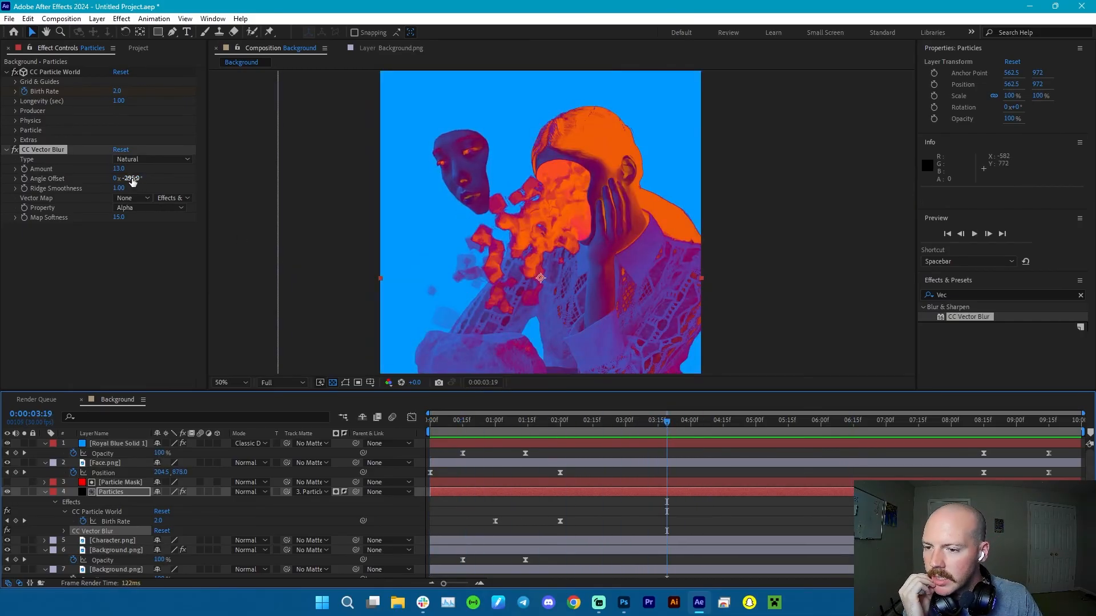
pyautogui.moveTo(132, 179); pyautogui.dragTo(162, 181)
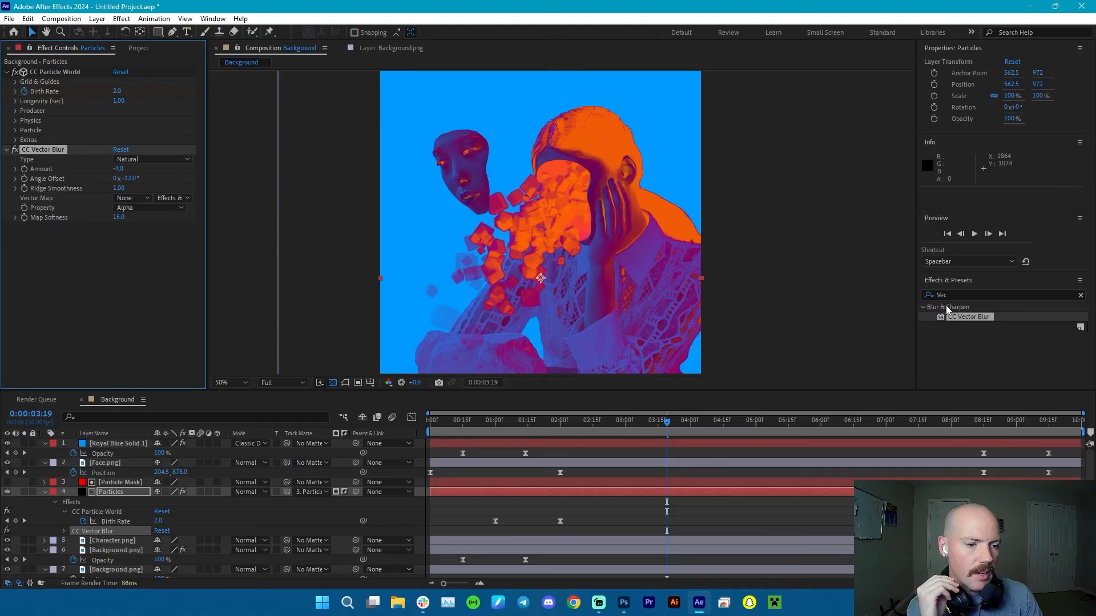
# Find the Stylize Glow effect and apply it to the Particles layer.
pyautogui.click(1080, 295)
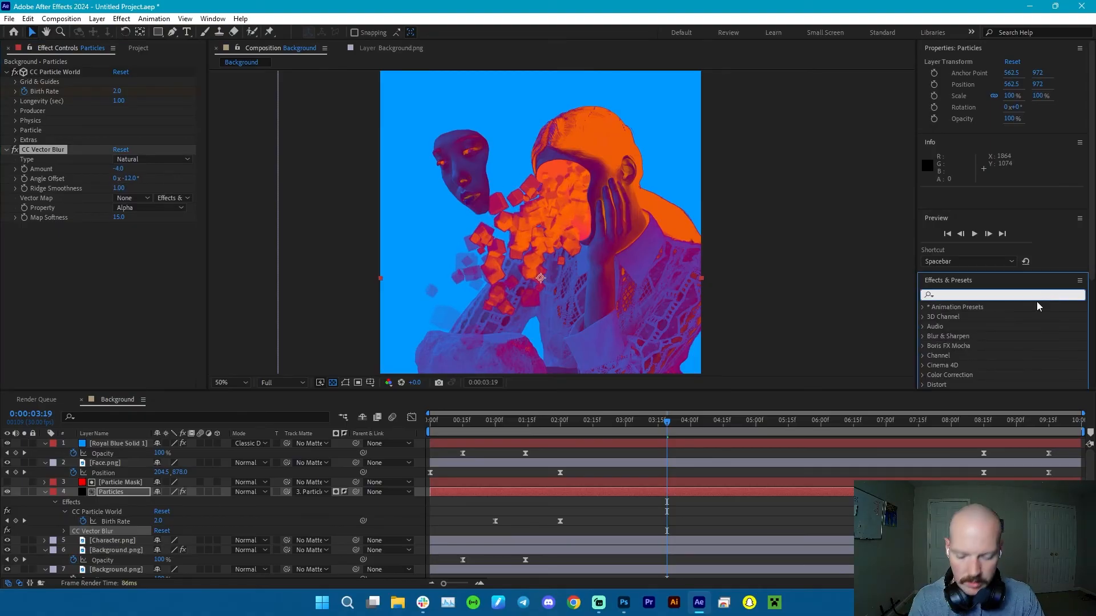
pyautogui.write('glo')
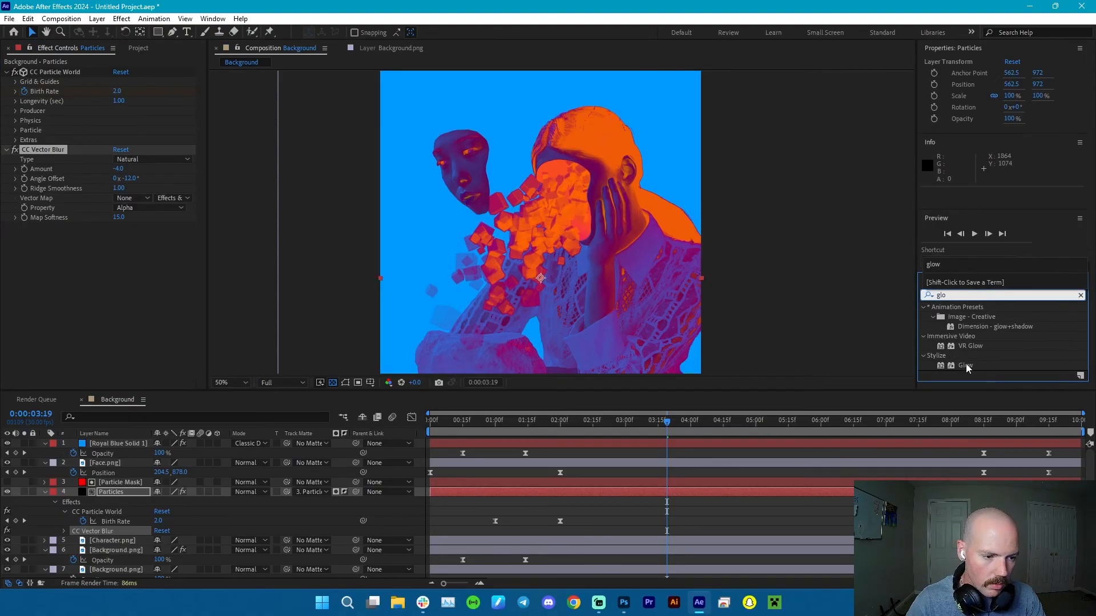
pyautogui.moveTo(965, 364); pyautogui.dragTo(97, 275)
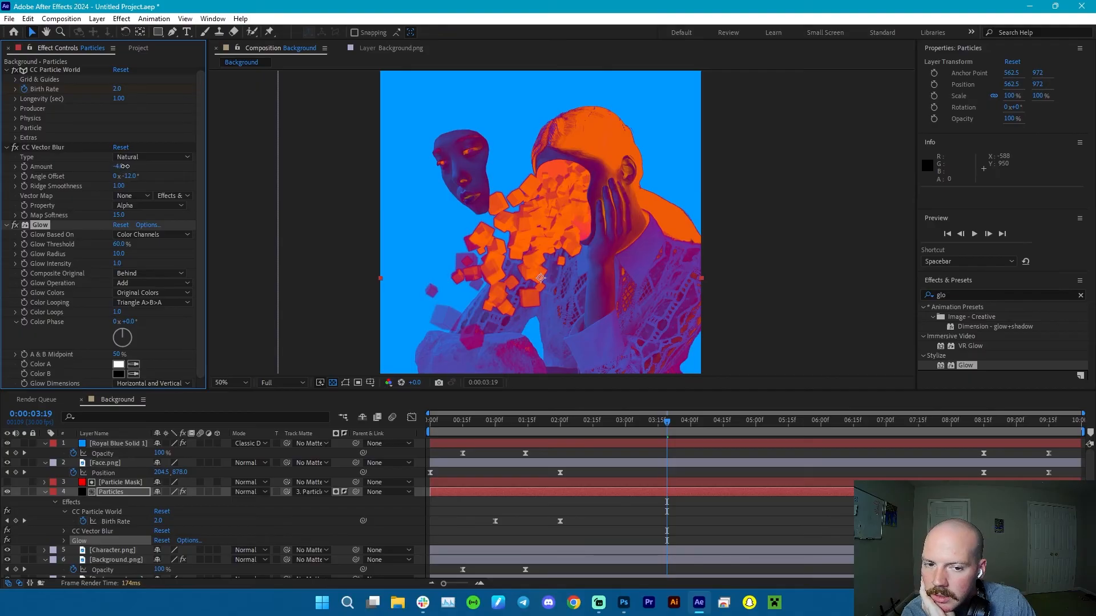
# Set CC Vector Blur's Amount to 13, Angle Offset to 0° and Ridge Smoothness to 0, checking the particles at different frames.
pyautogui.moveTo(124, 166); pyautogui.dragTo(132, 166)
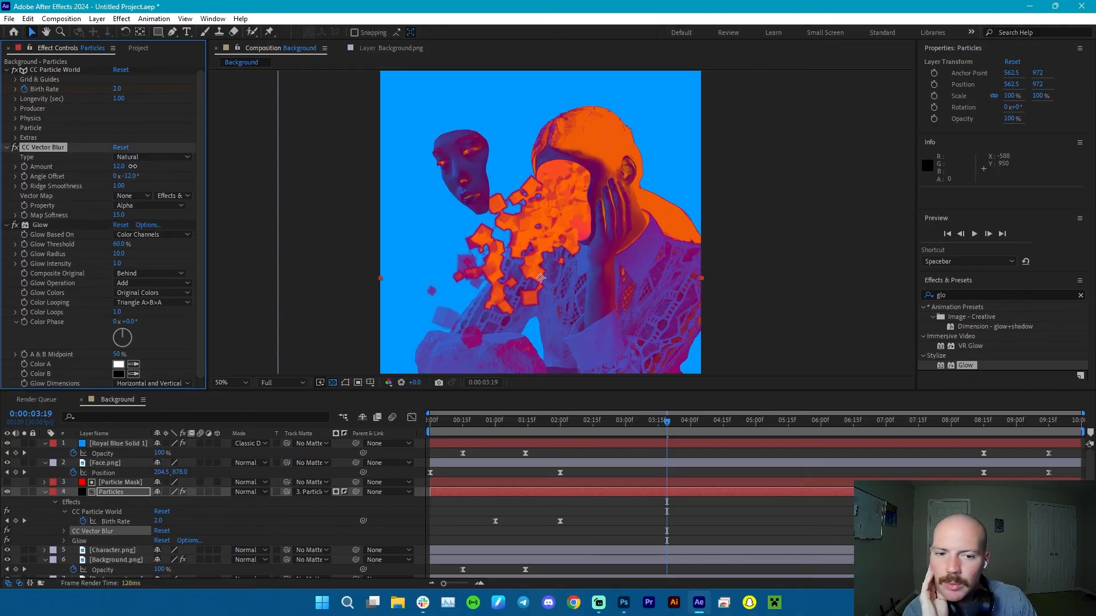
pyautogui.moveTo(630, 421)
pyautogui.mouseDown()
pyautogui.moveTo(675, 422)
pyautogui.moveTo(645, 429)
pyautogui.mouseUp()
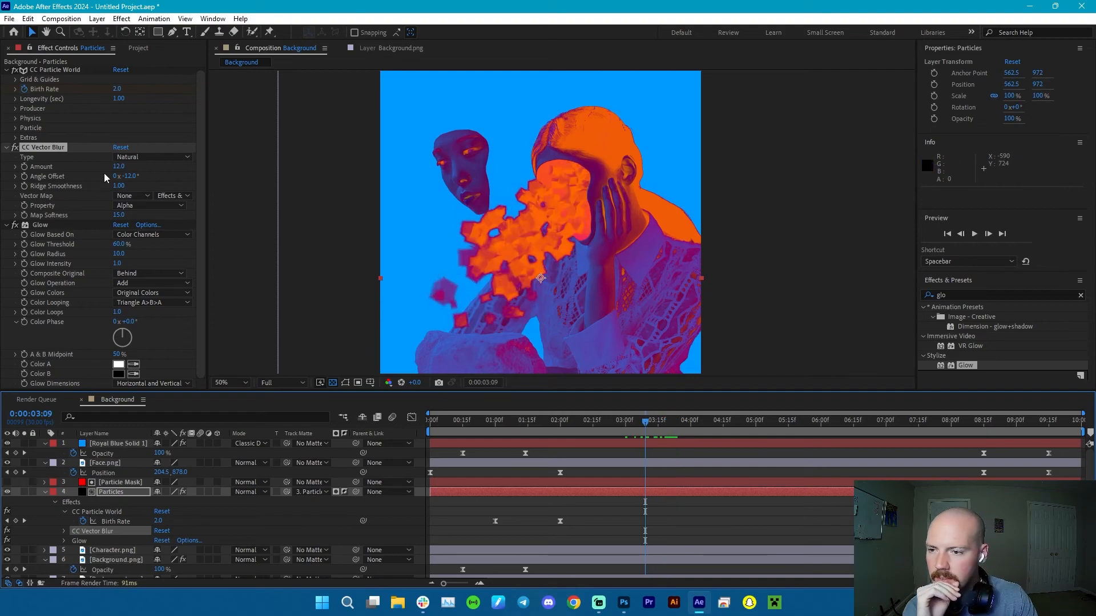
pyautogui.click(129, 175)
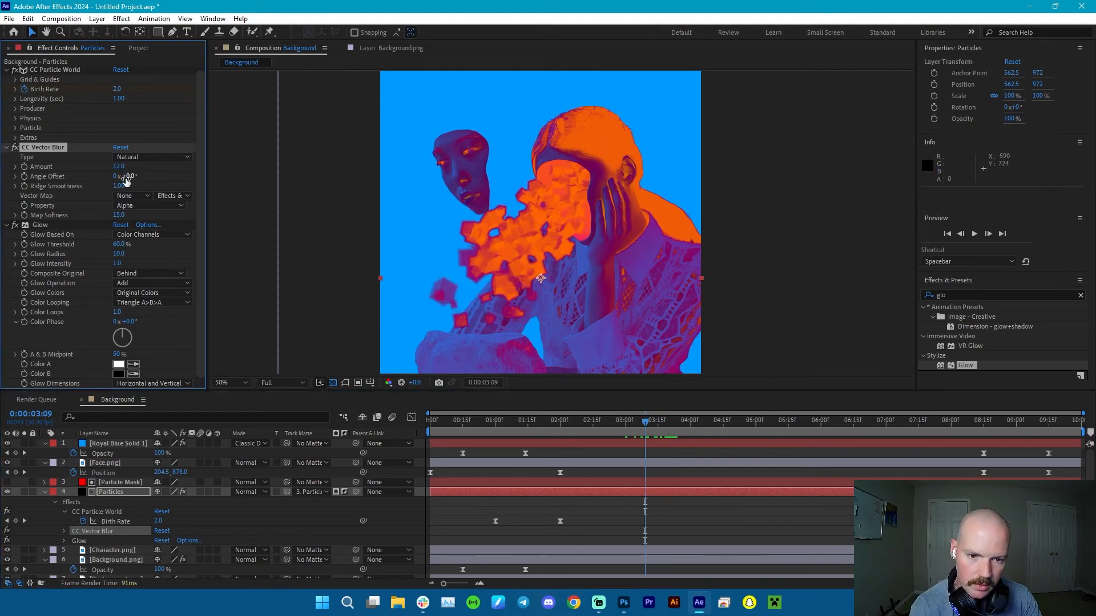
pyautogui.press('space')
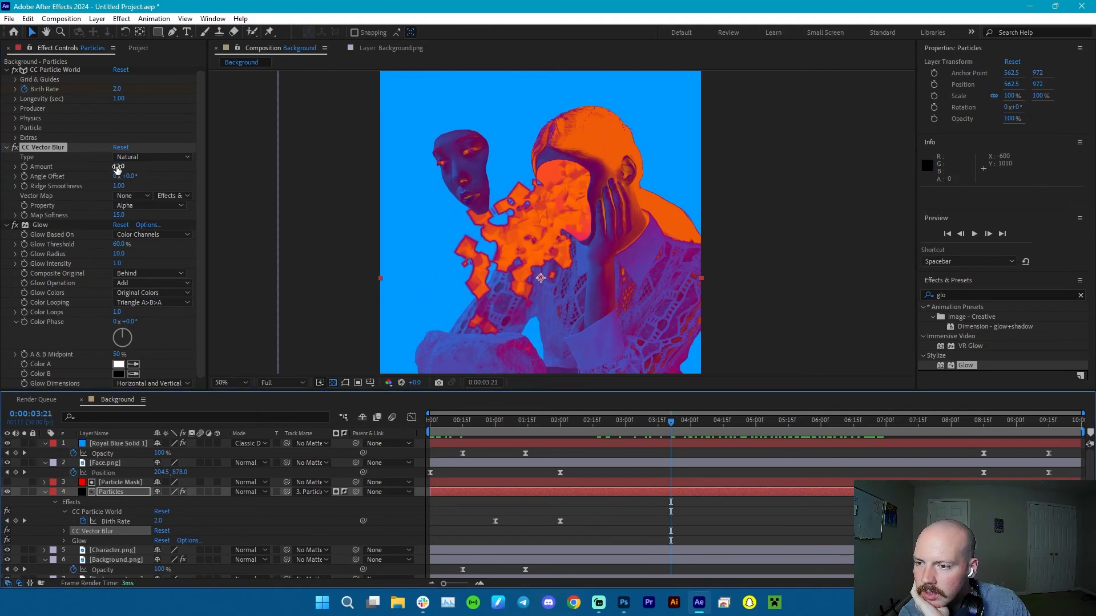
pyautogui.moveTo(119, 168); pyautogui.dragTo(122, 170)
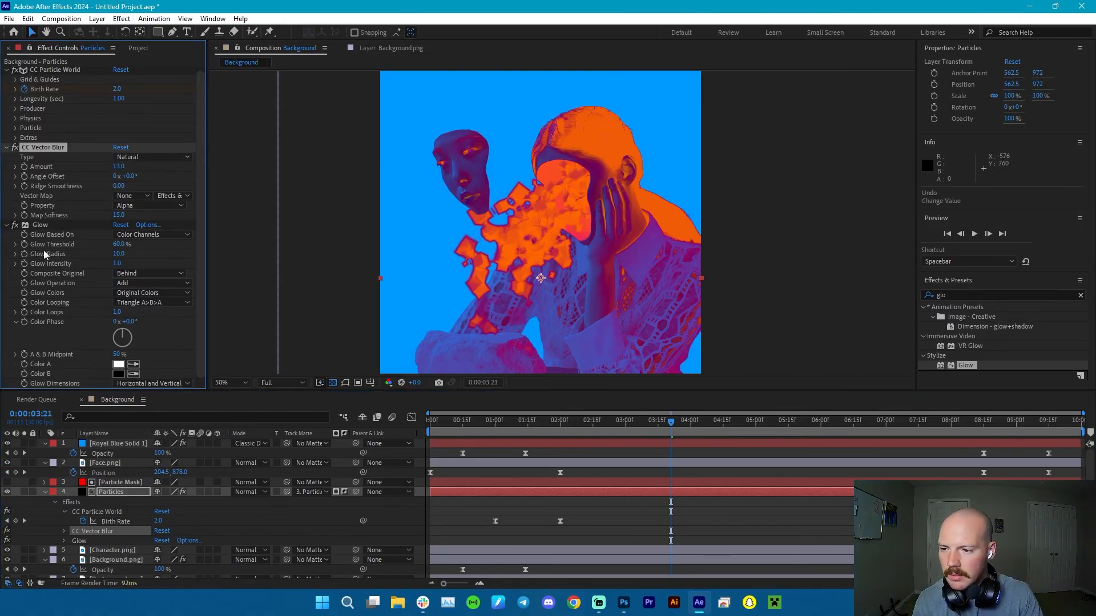
# Lower the Particles layer's Glow Threshold to 7% and play the composition to review the glowing particles.
pyautogui.moveTo(122, 246); pyautogui.dragTo(126, 244)
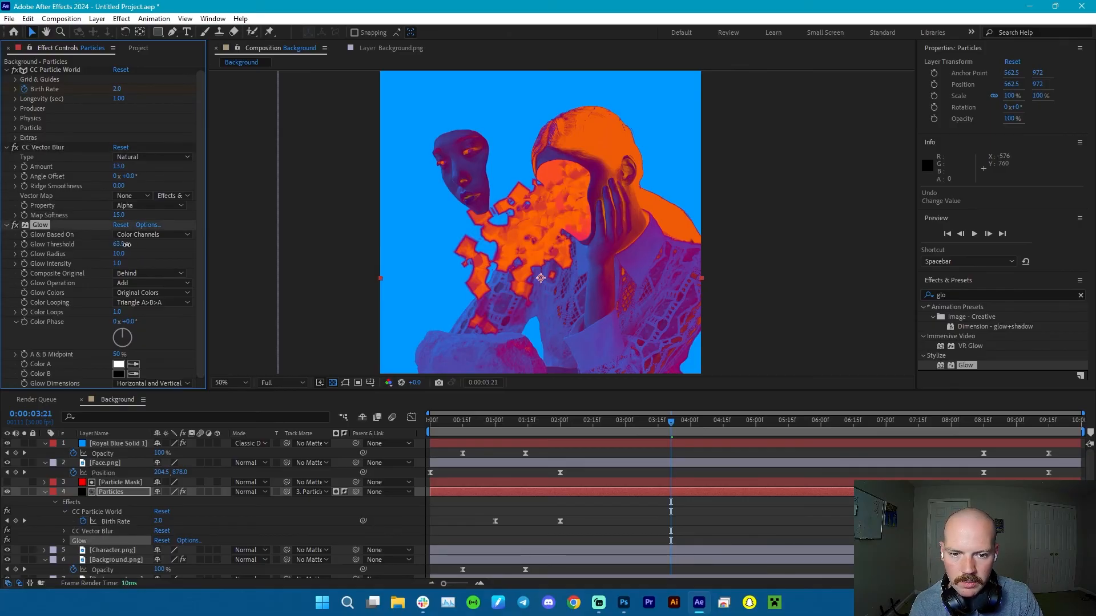
pyautogui.moveTo(82, 243); pyautogui.dragTo(45, 245)
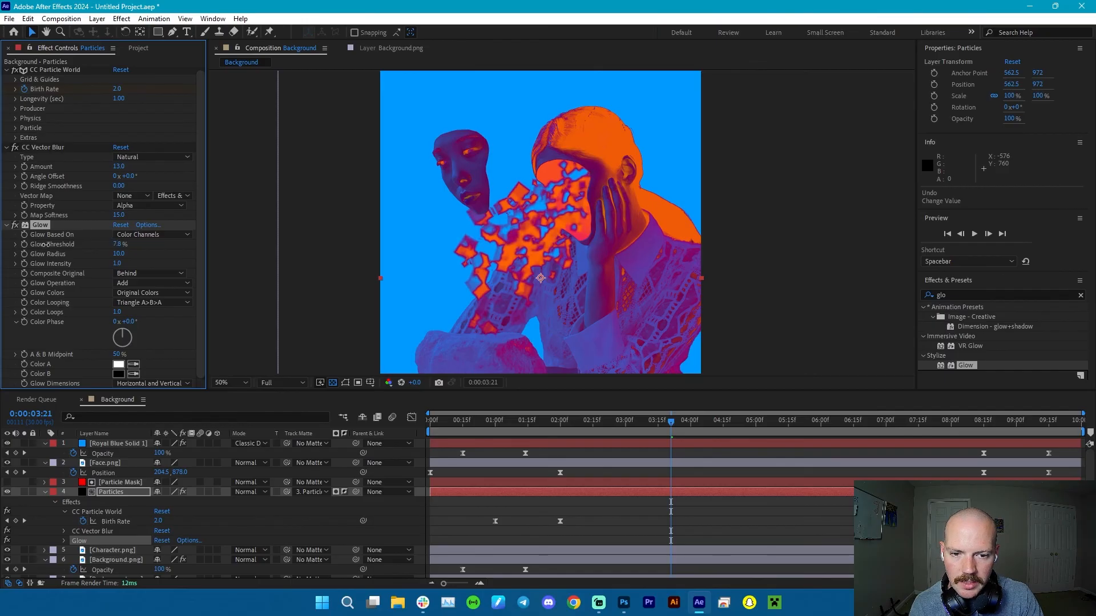
pyautogui.moveTo(559, 419); pyautogui.dragTo(662, 435)
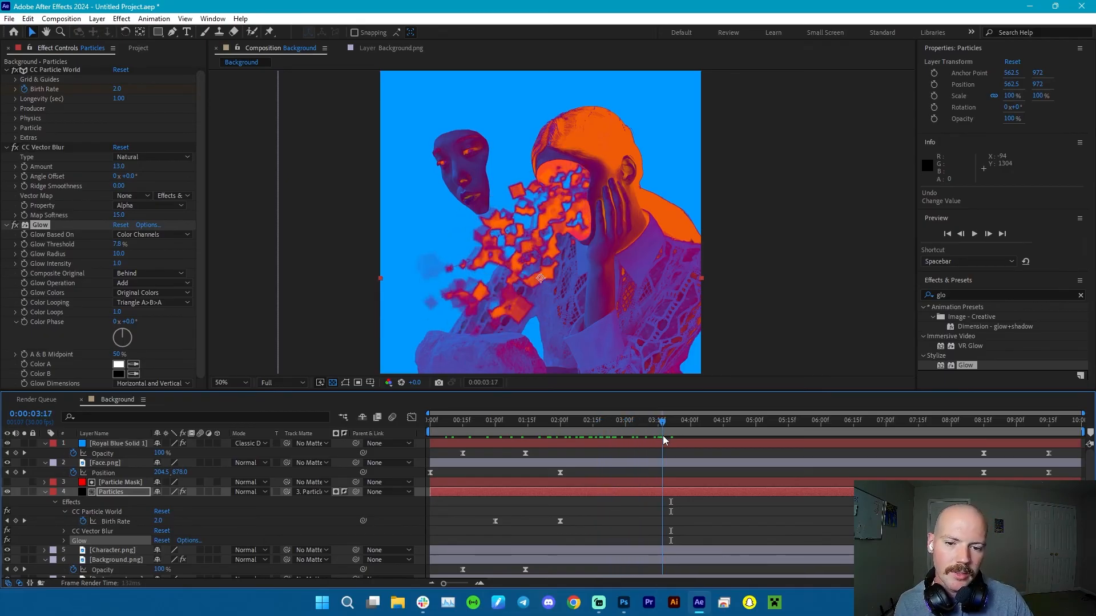
pyautogui.press('space')
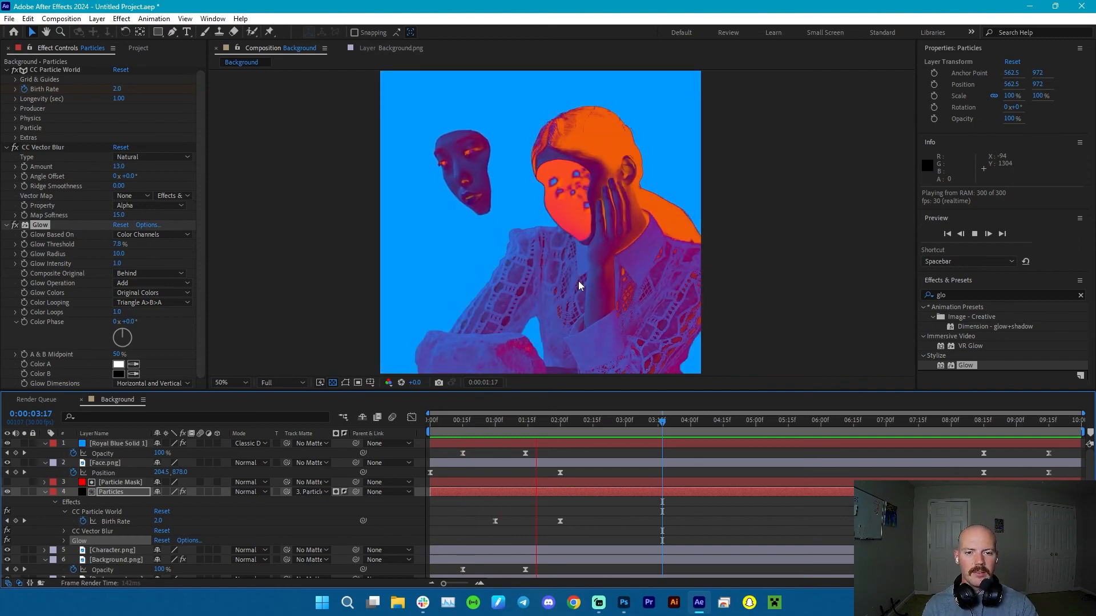
pyautogui.press('space')
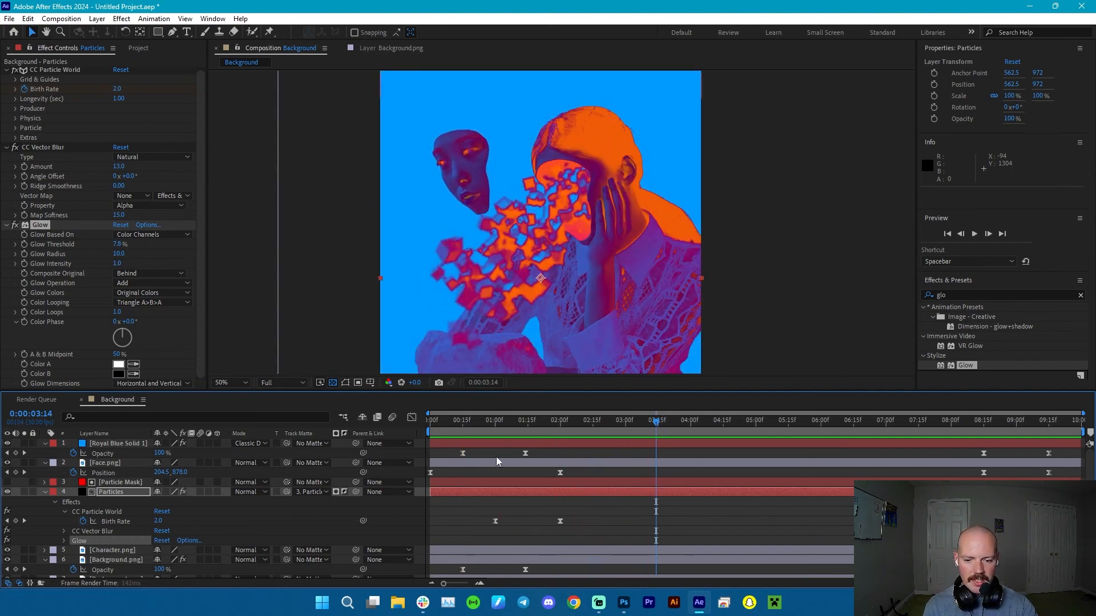
# Shift both Birth Rate keyframes on the Particles layer earlier, with the second at 0:00:01:14, and play the composition from the start.
pyautogui.click(557, 491)
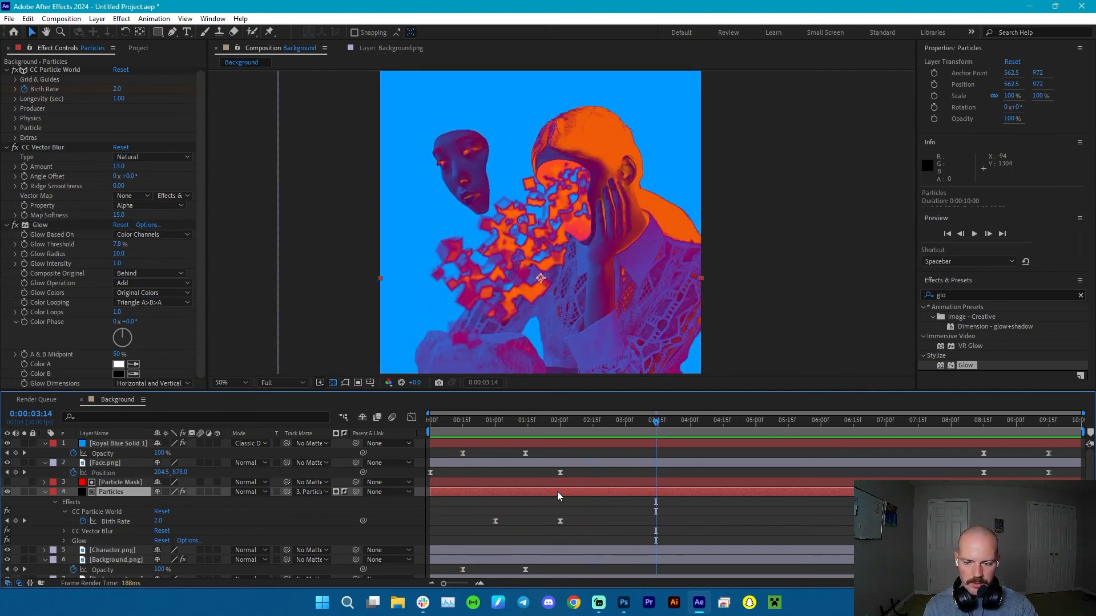
pyautogui.moveTo(478, 500); pyautogui.dragTo(540, 525)
pyautogui.moveTo(487, 428); pyautogui.dragTo(456, 438)
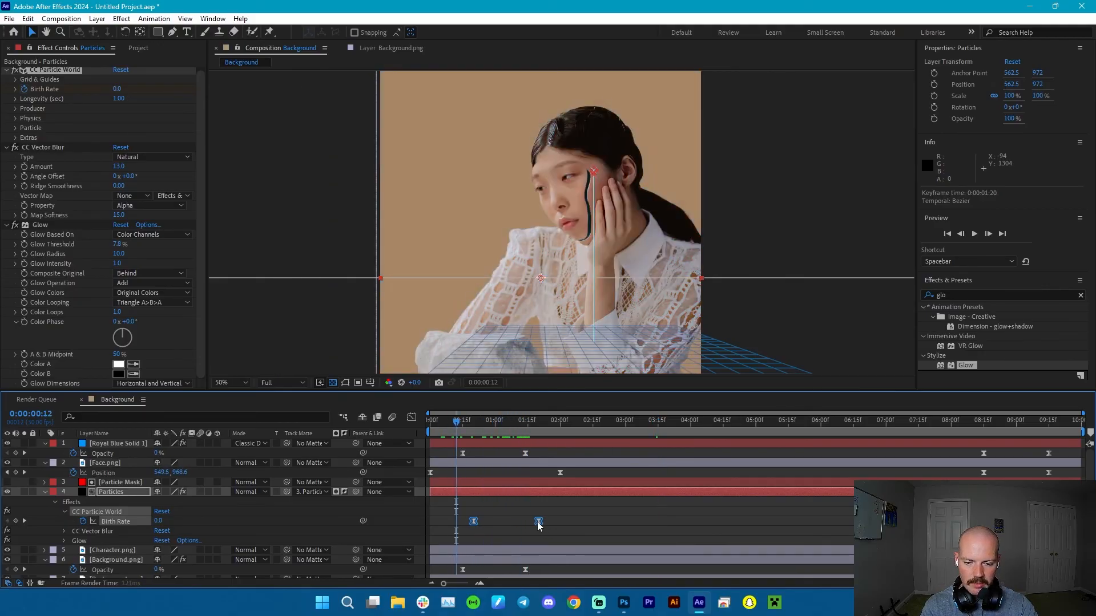
pyautogui.moveTo(474, 421); pyautogui.dragTo(429, 421)
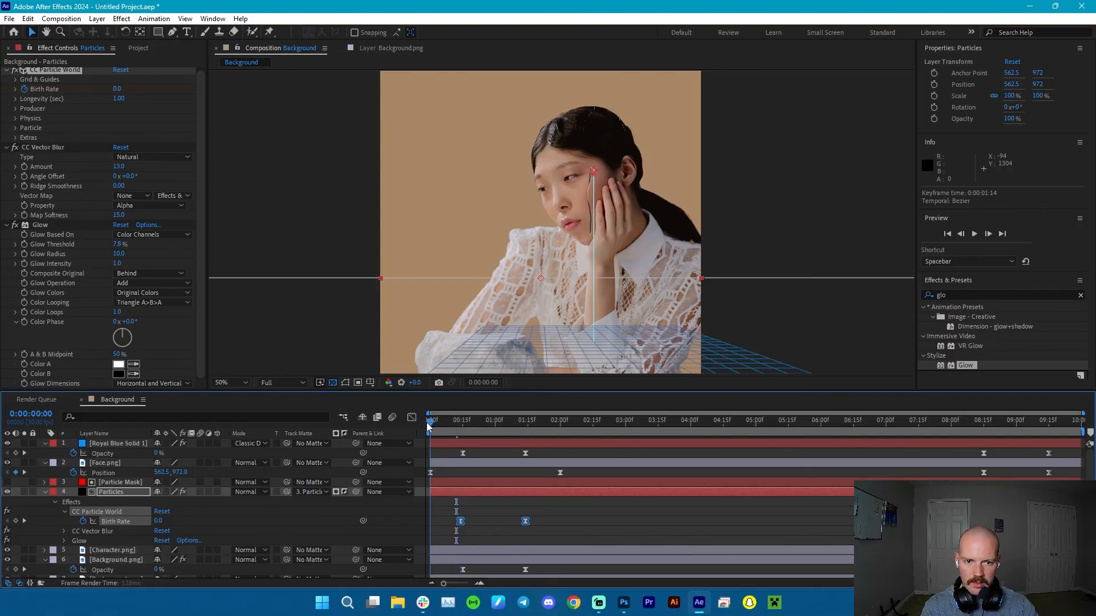
pyautogui.press('space')
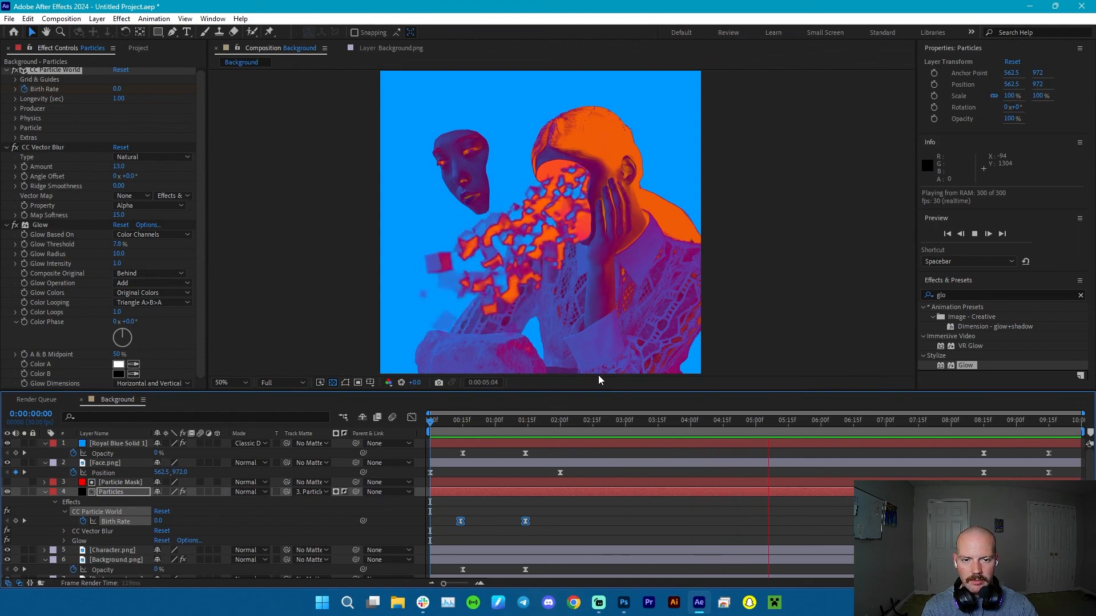
pyautogui.press('space')
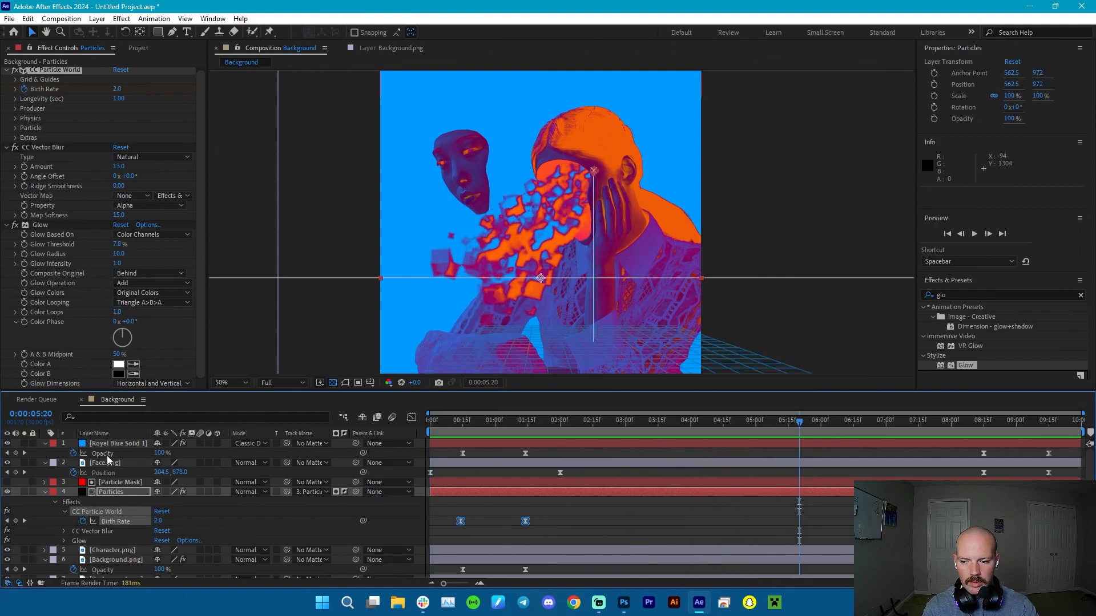
# Move the Face.png layer below Particles in the layer stack and play the full frame from the start.
pyautogui.moveTo(111, 461); pyautogui.dragTo(107, 498)
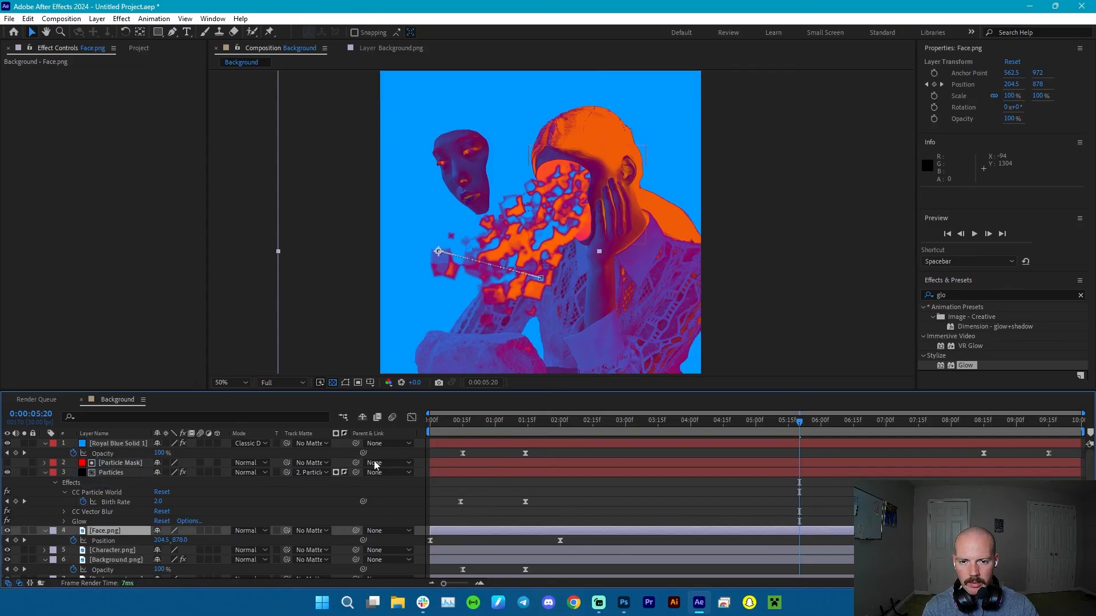
pyautogui.press('Home')
pyautogui.press('space')
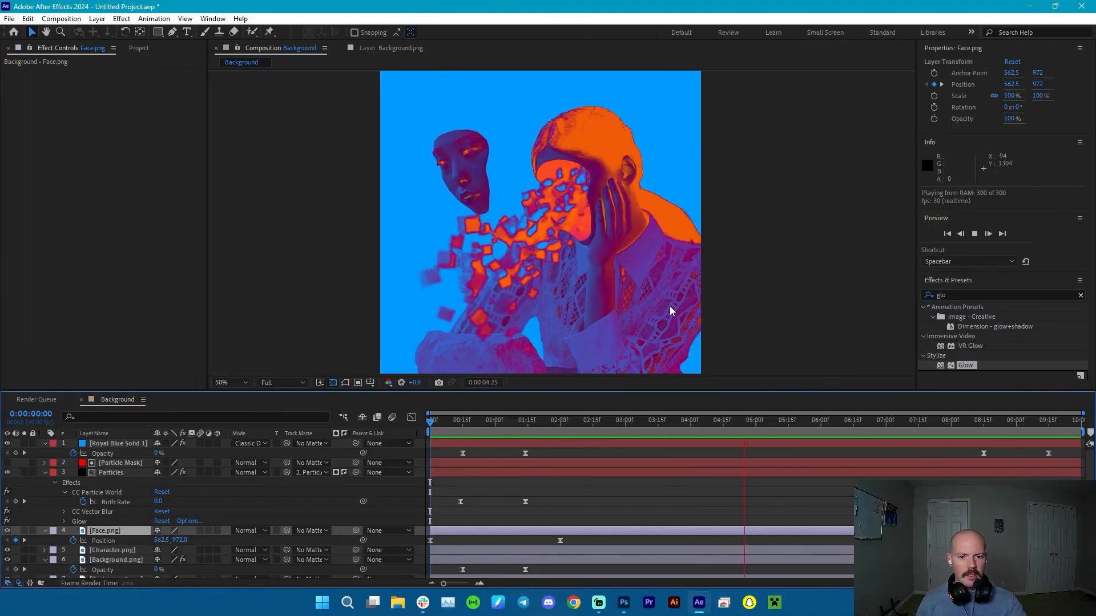
pyautogui.scroll(-2, 669, 285)
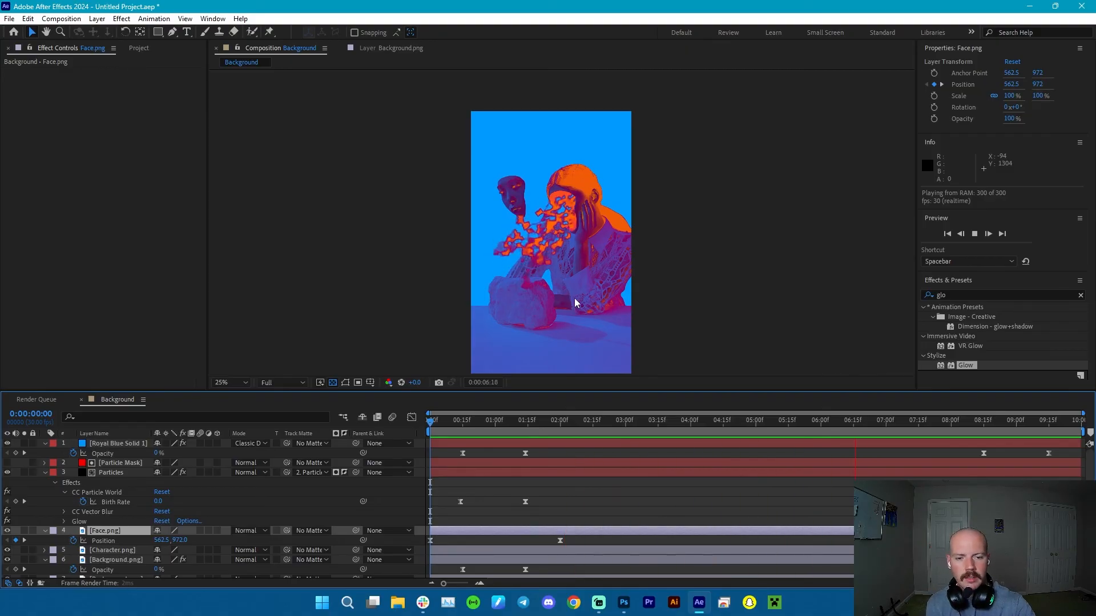
pyautogui.press('space')
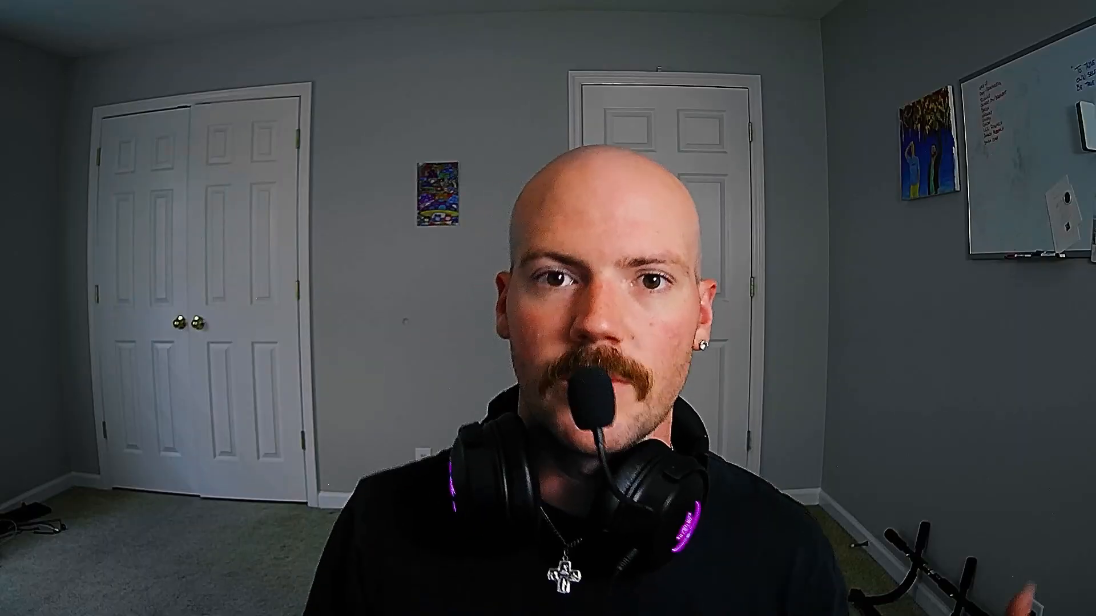